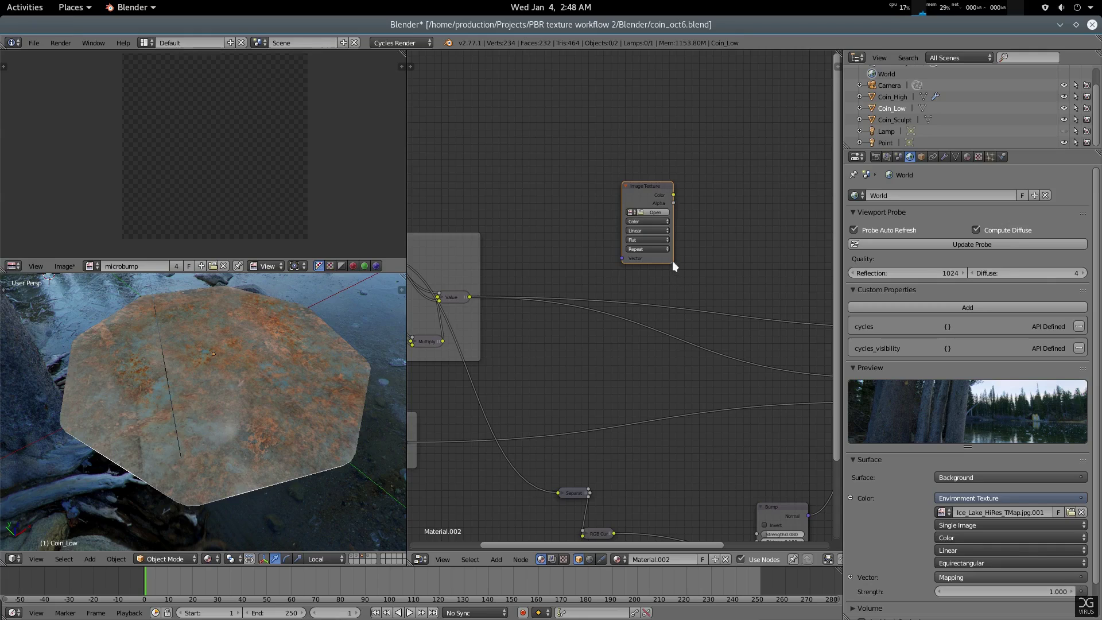
Widen the empty Image Texture node in the material's node tree
left_click_drag(672, 264, 738, 263)
scroll(718, 295, "up", 1)
scroll(717, 296, "up", 1)
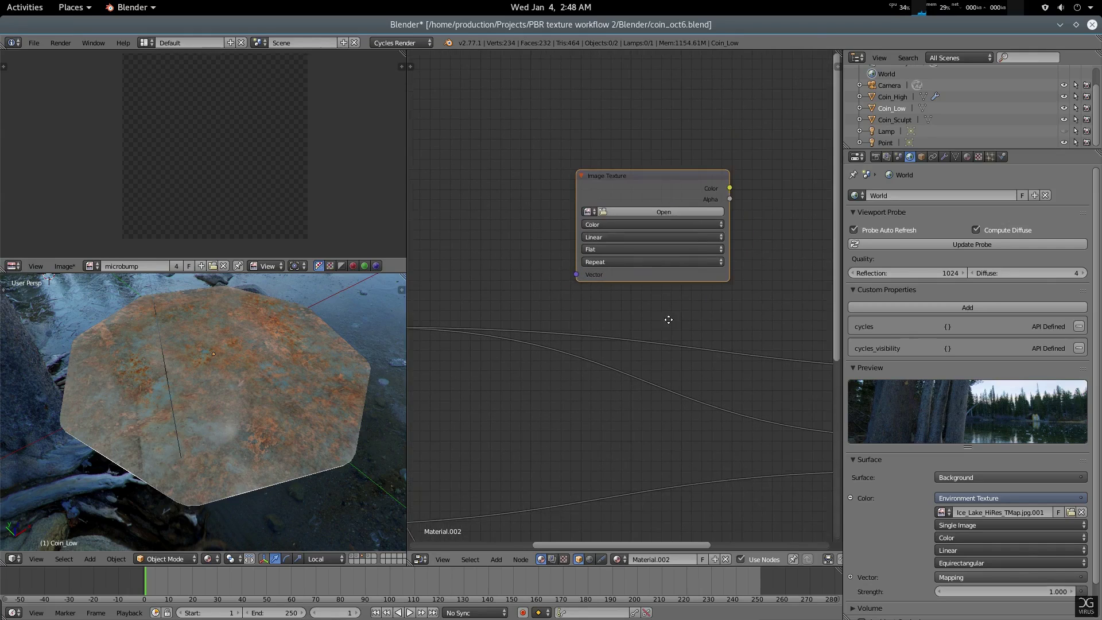
Create a blank image named Albedo_combine with a width and height of 2048 px
left_click(66, 266)
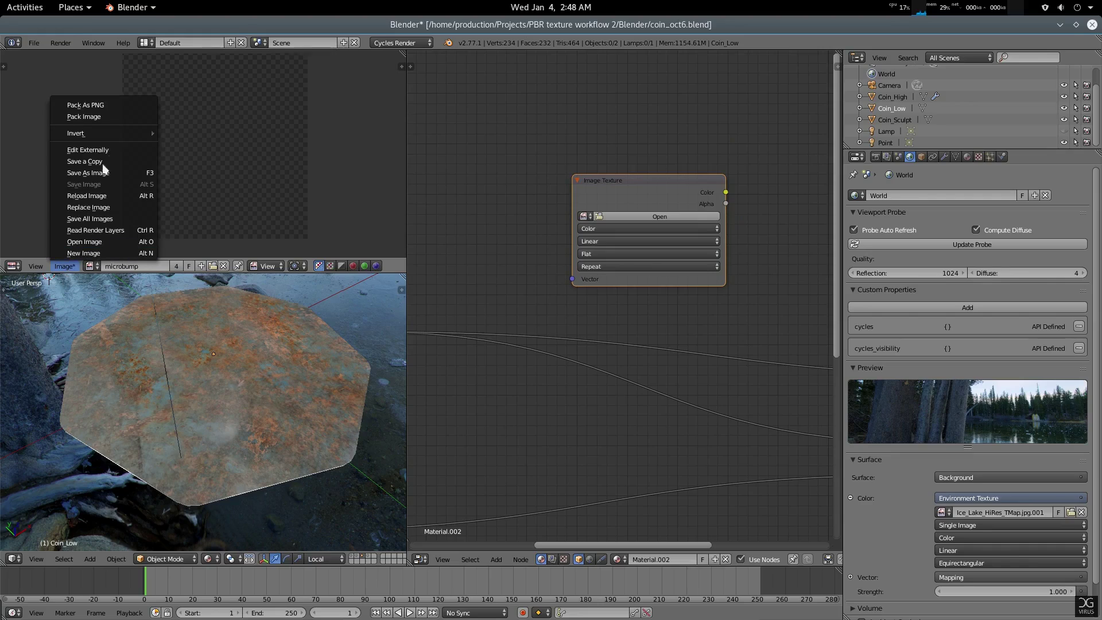
left_click(82, 248)
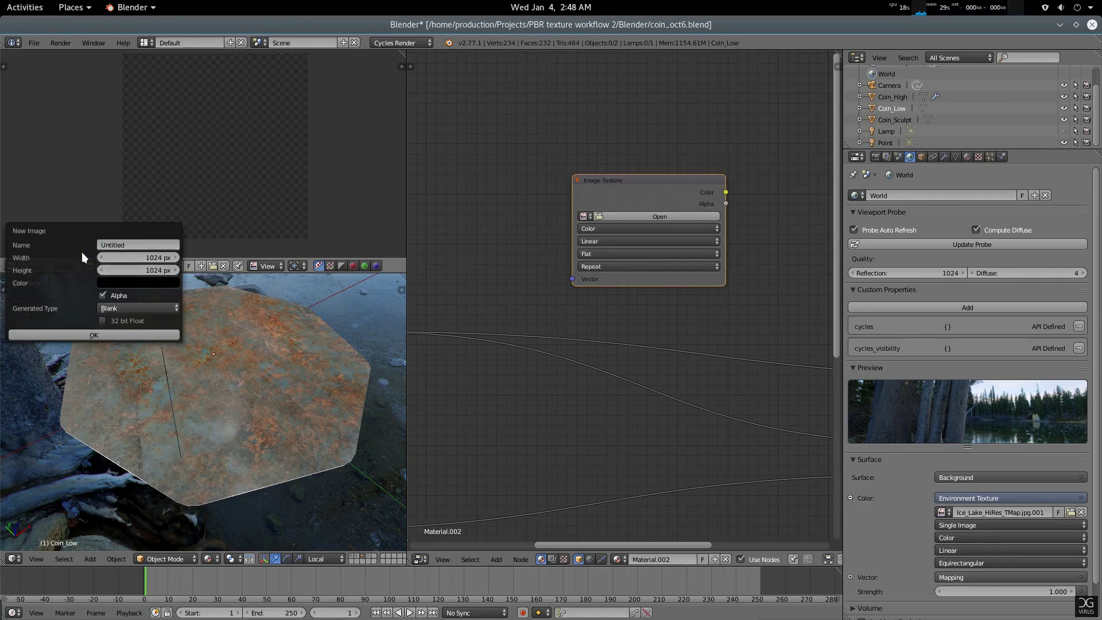
left_click(161, 257)
type("2048")
key("Tab")
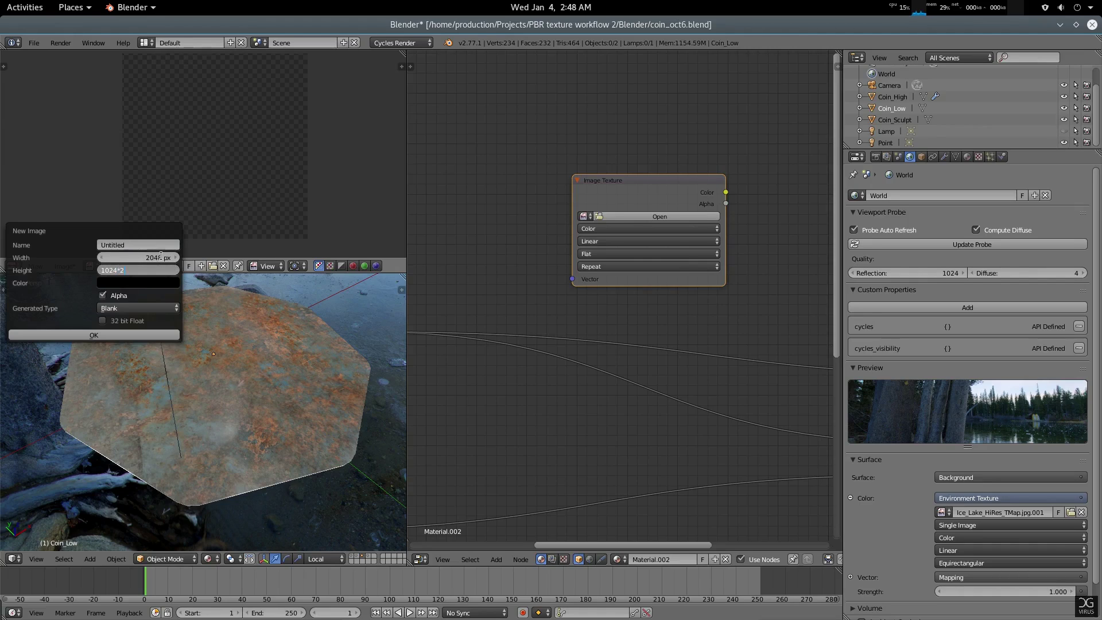
key("Tab")
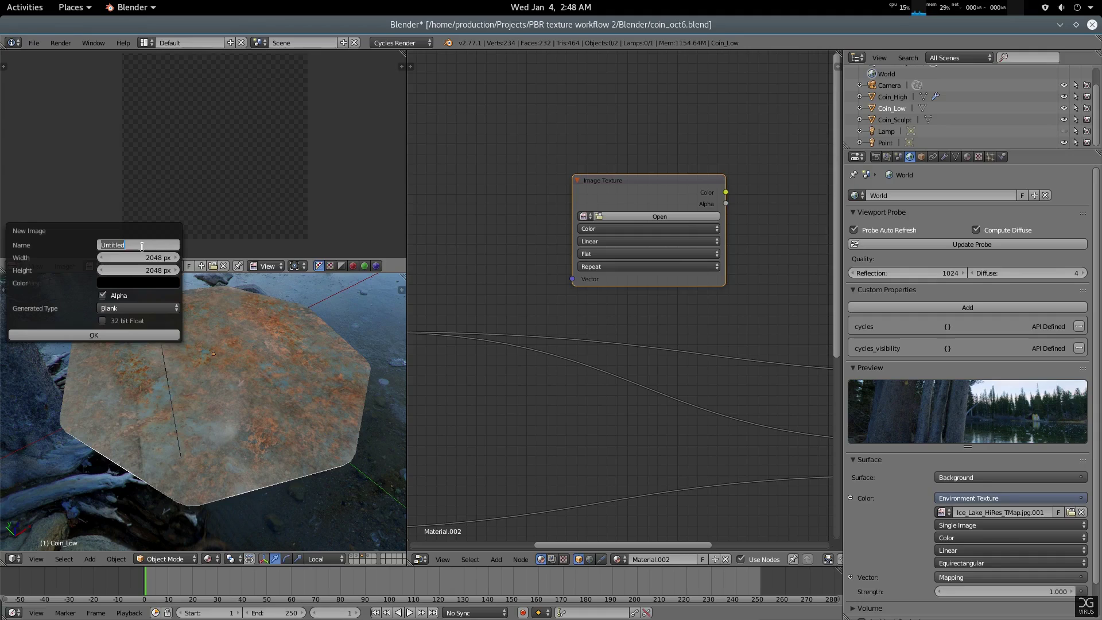
type("Albedo_combine")
key("Return")
left_click(133, 336)
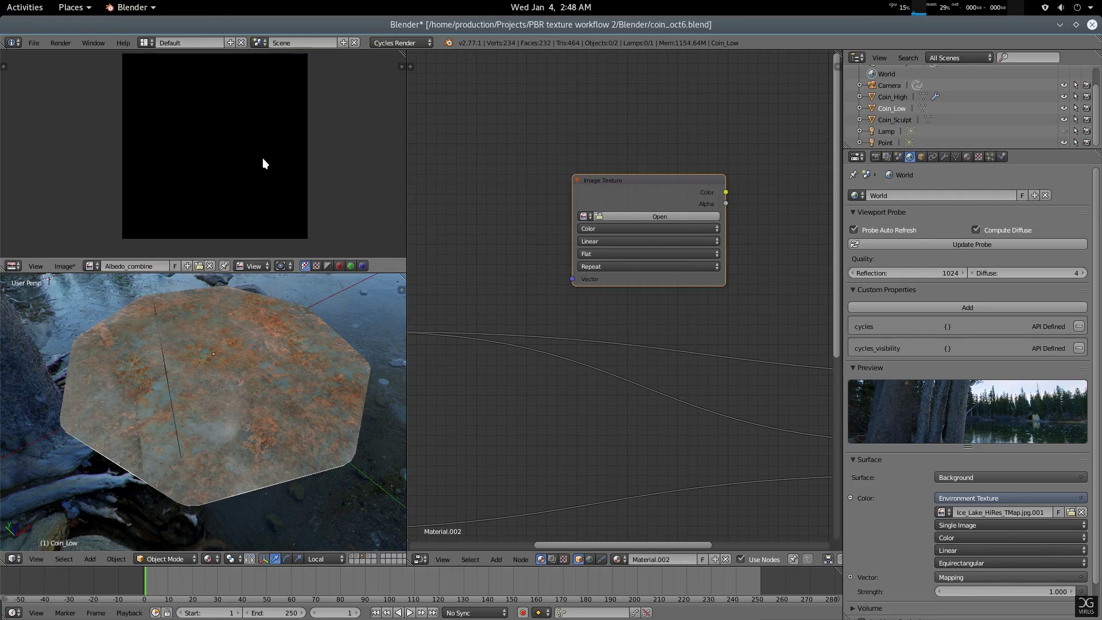
Assign the Albedo_combine image to the empty Image Texture node and move the node closer to the Albedo frame
scroll(262, 157, "down", 2)
middle_click_drag(243, 202, 243, 207)
scroll(268, 192, "up", 1)
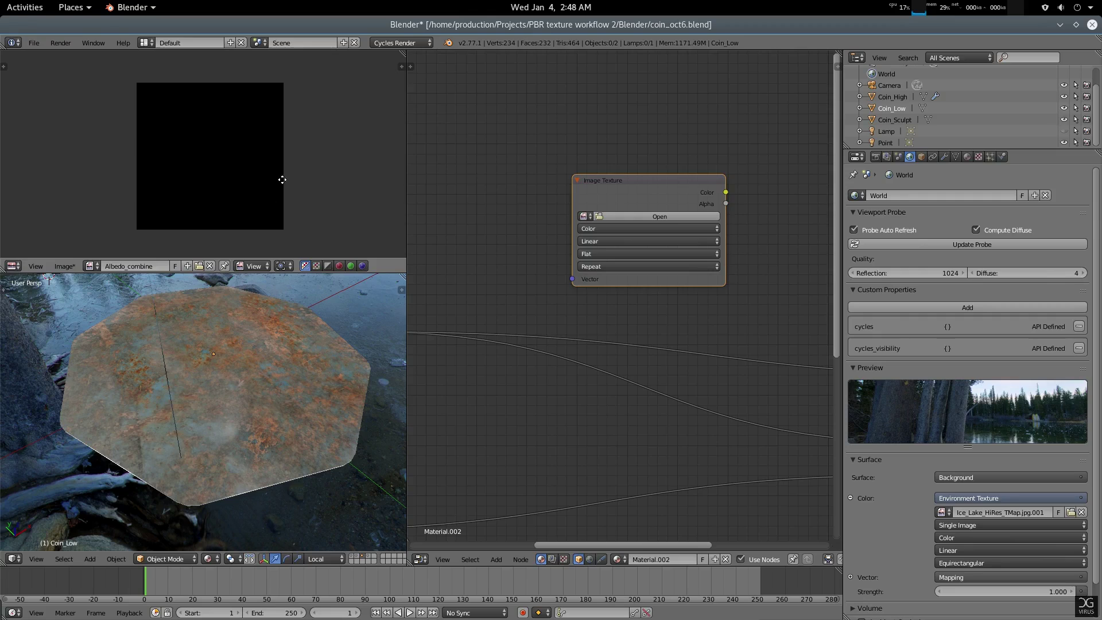
middle_click_drag(282, 176, 269, 190)
middle_click_drag(642, 185, 709, 176)
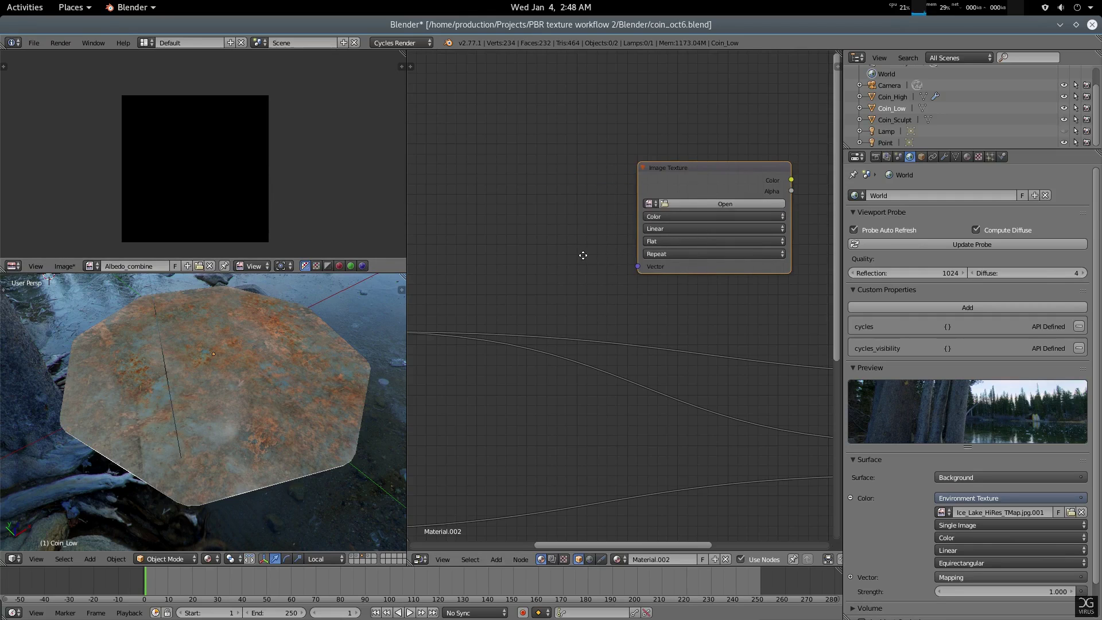
middle_click_drag(583, 251, 724, 217)
left_click(483, 289)
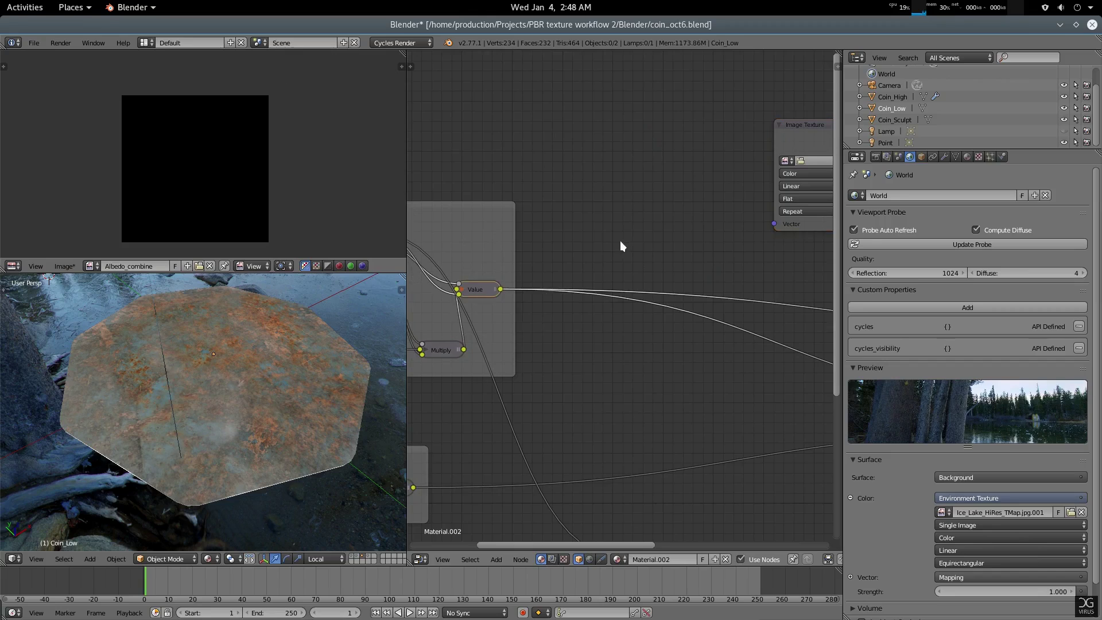
middle_click_drag(659, 231, 503, 223)
left_click(687, 160)
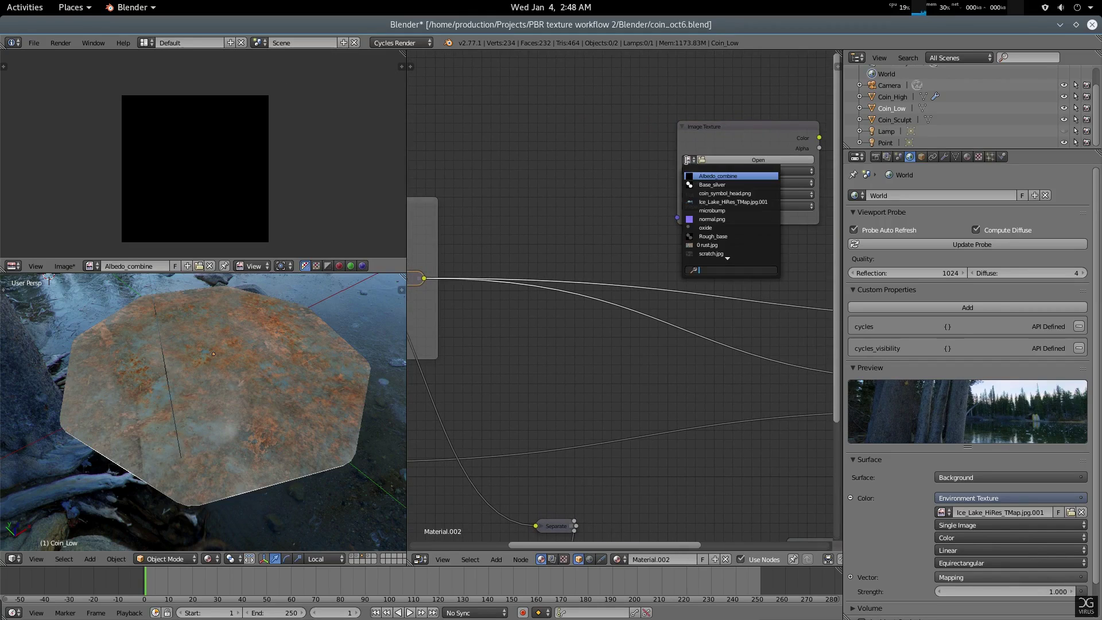
left_click(714, 176)
left_click_drag(742, 136, 683, 137)
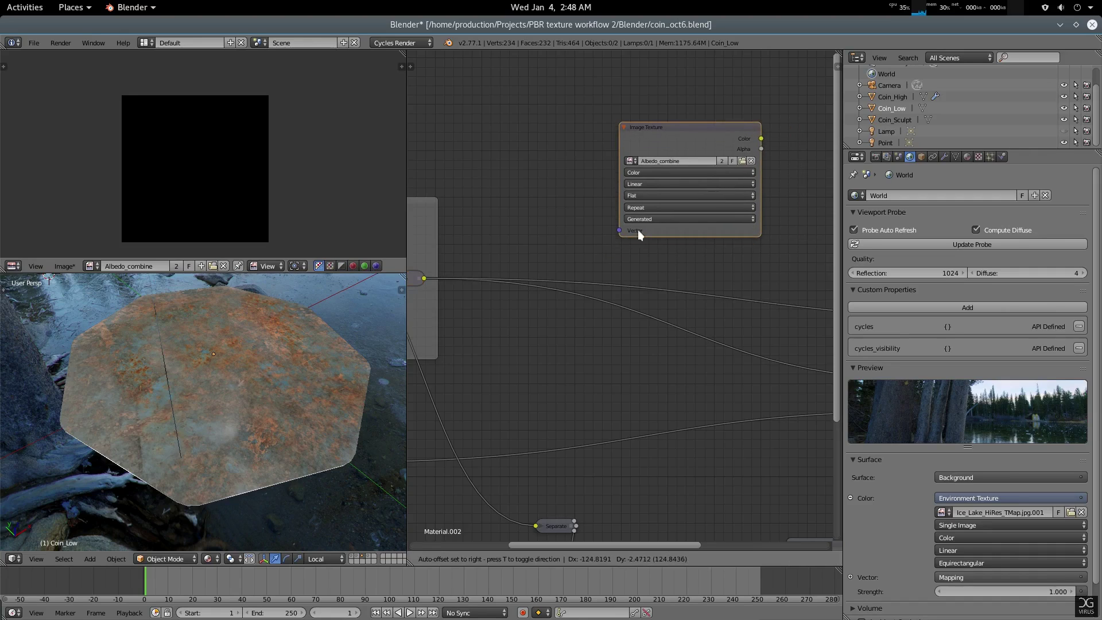
Bake the Coin_Low object into Albedo_combine with bake type Emit and Selected to Active turned off
left_click(875, 157)
scroll(964, 437, "down", 5)
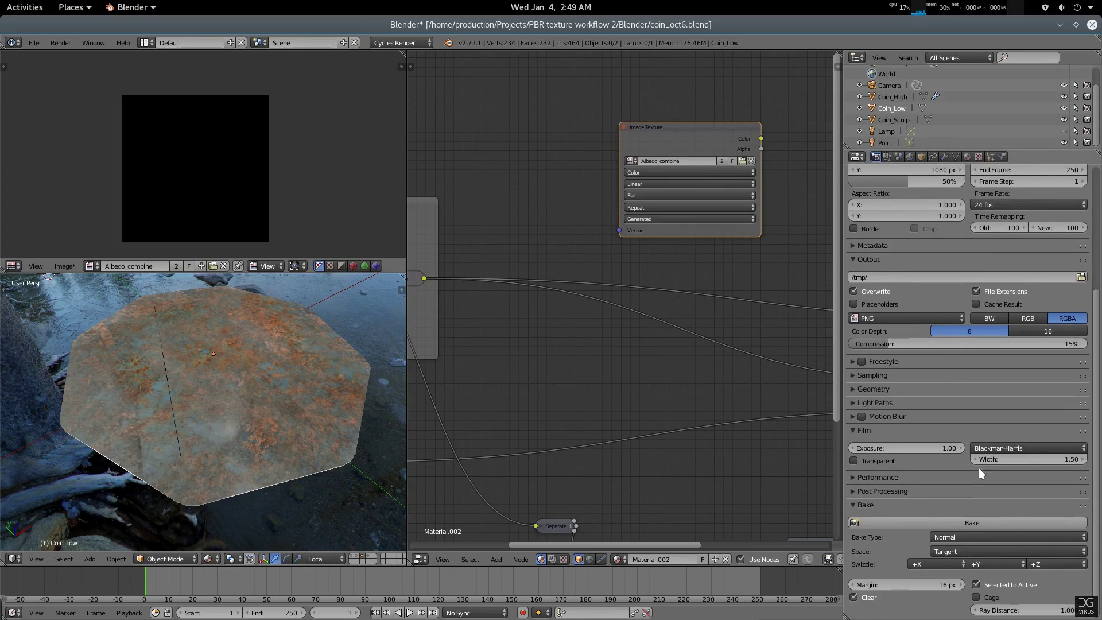
left_click(976, 536)
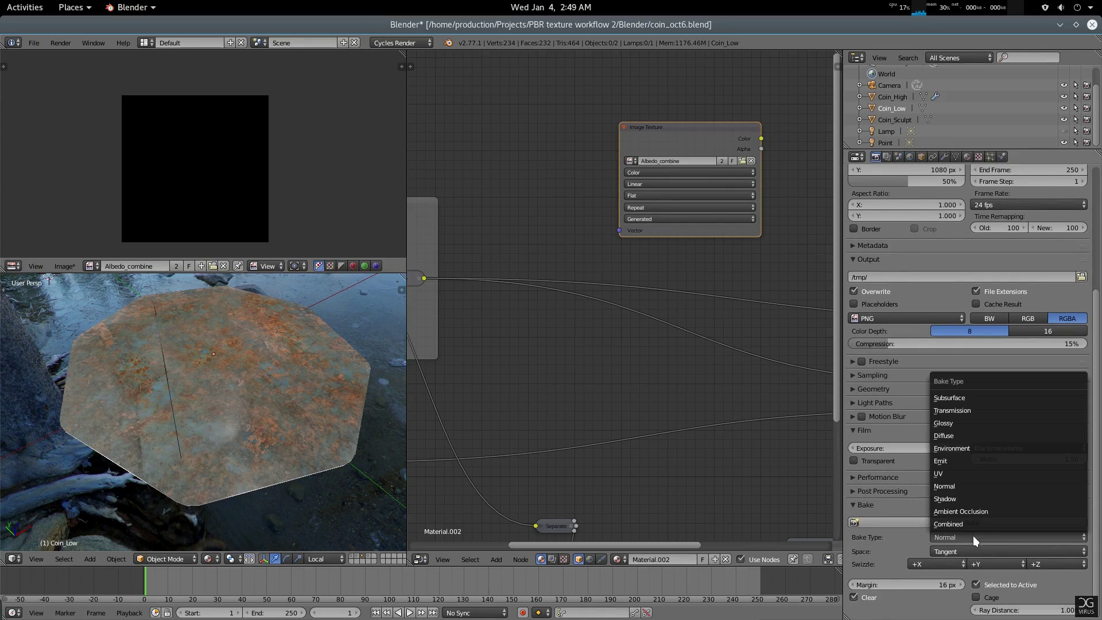
left_click(968, 460)
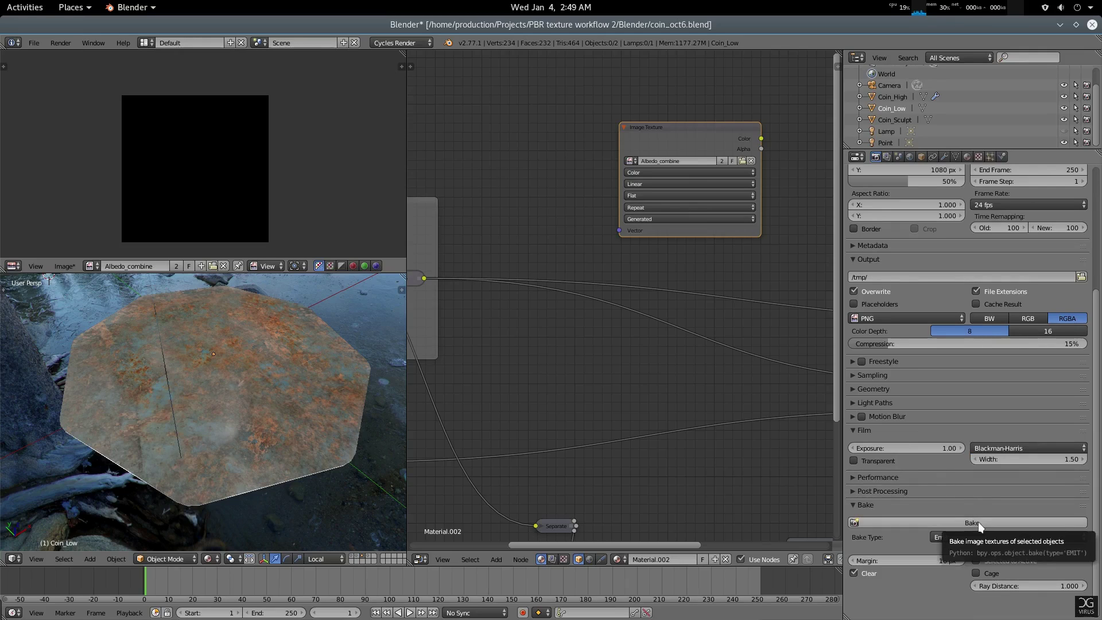
right_click(310, 415)
left_click(1033, 562)
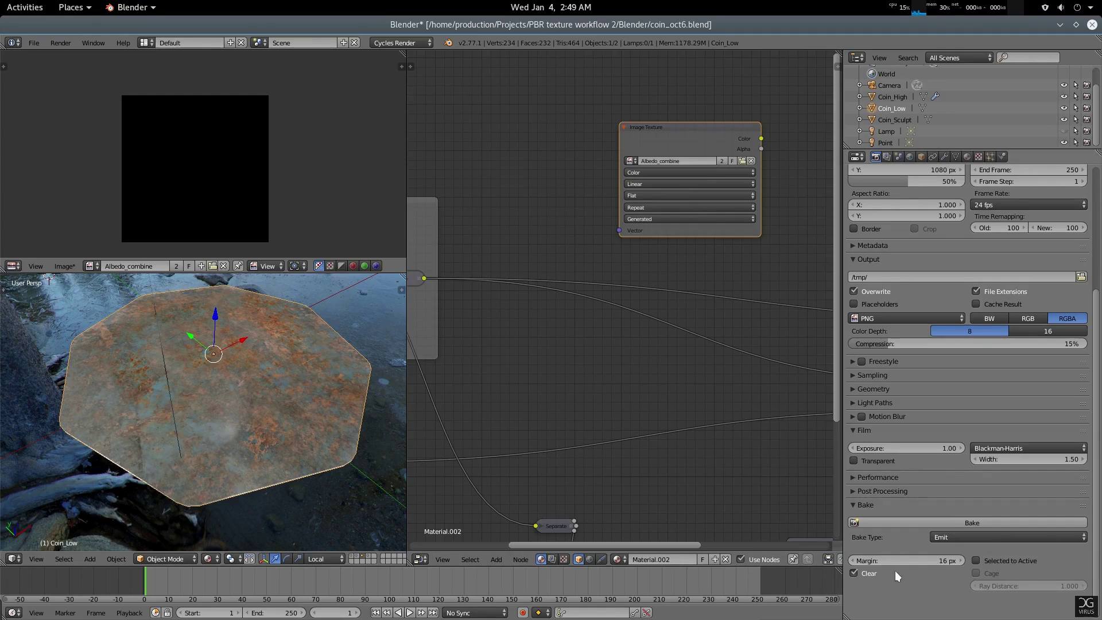
left_click(972, 521)
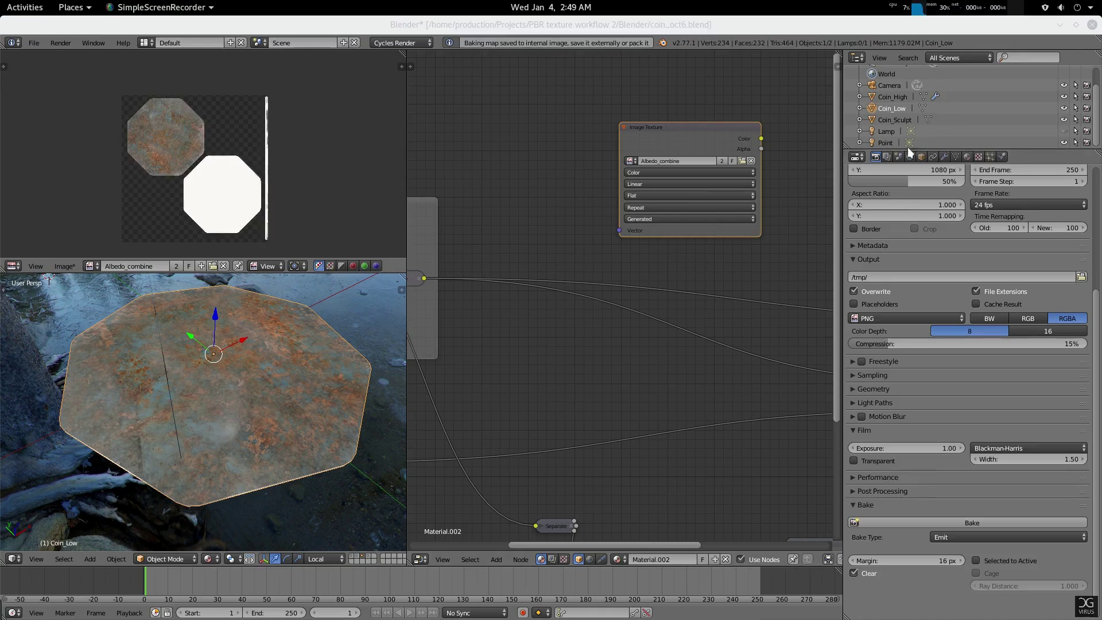
scroll(289, 175, "up", 2)
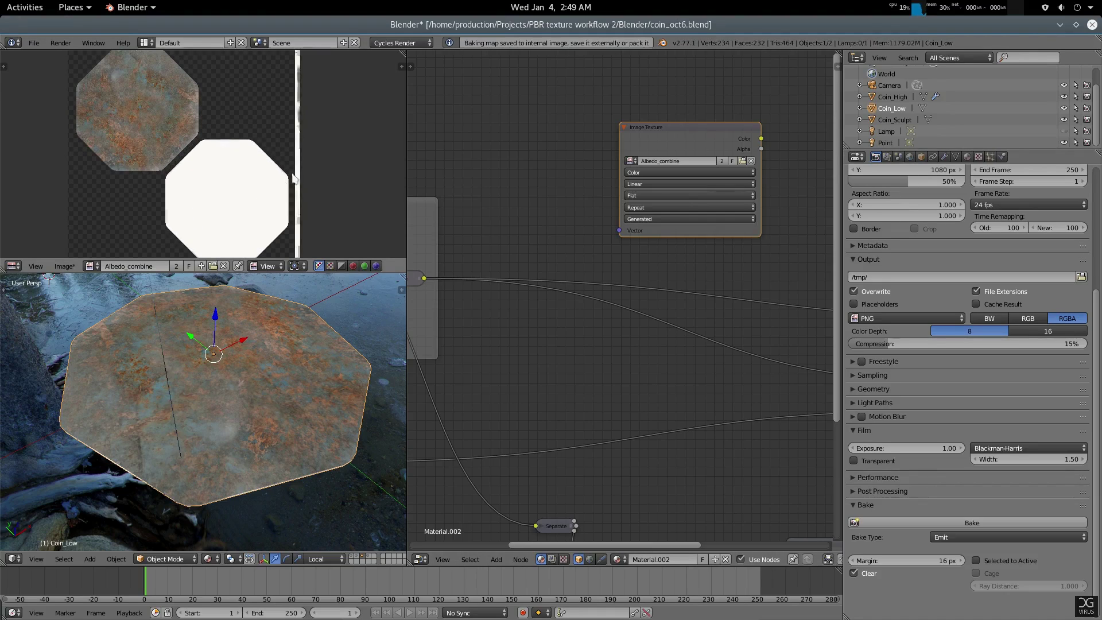
Save the baked albedo image as Albedo_combine.png in the project's Final Texture folder
middle_click_drag(518, 220, 592, 238)
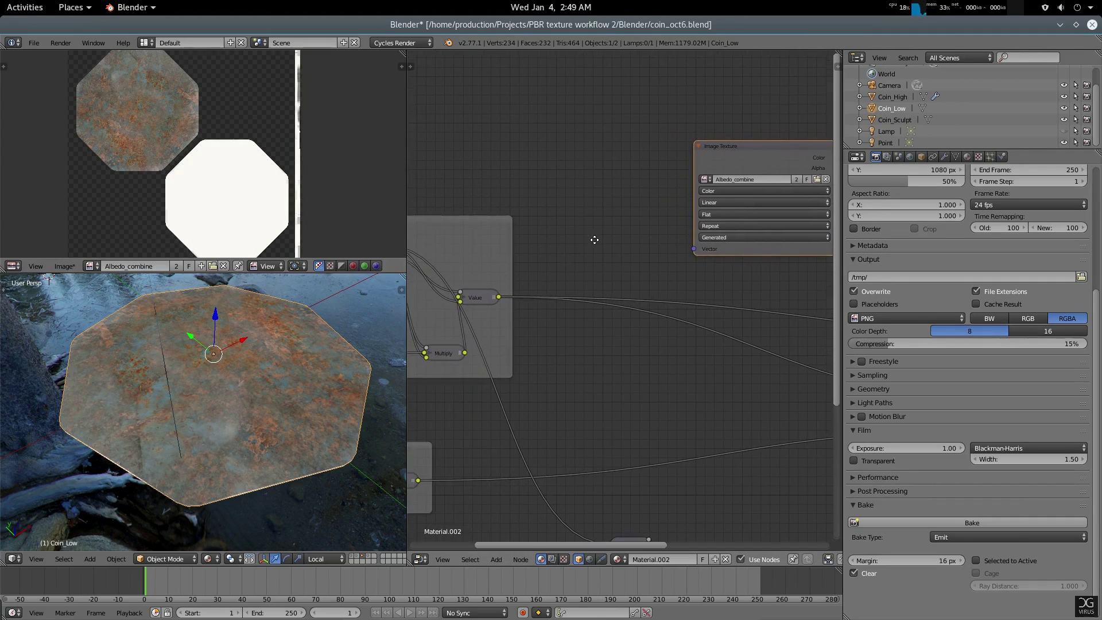
key("F3")
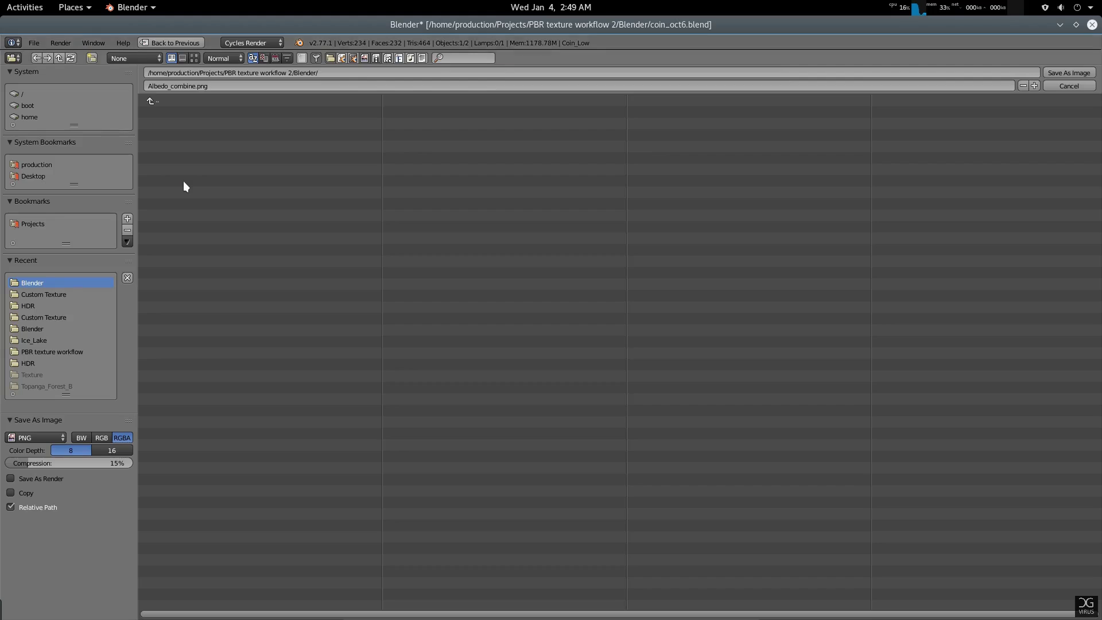
left_click(62, 57)
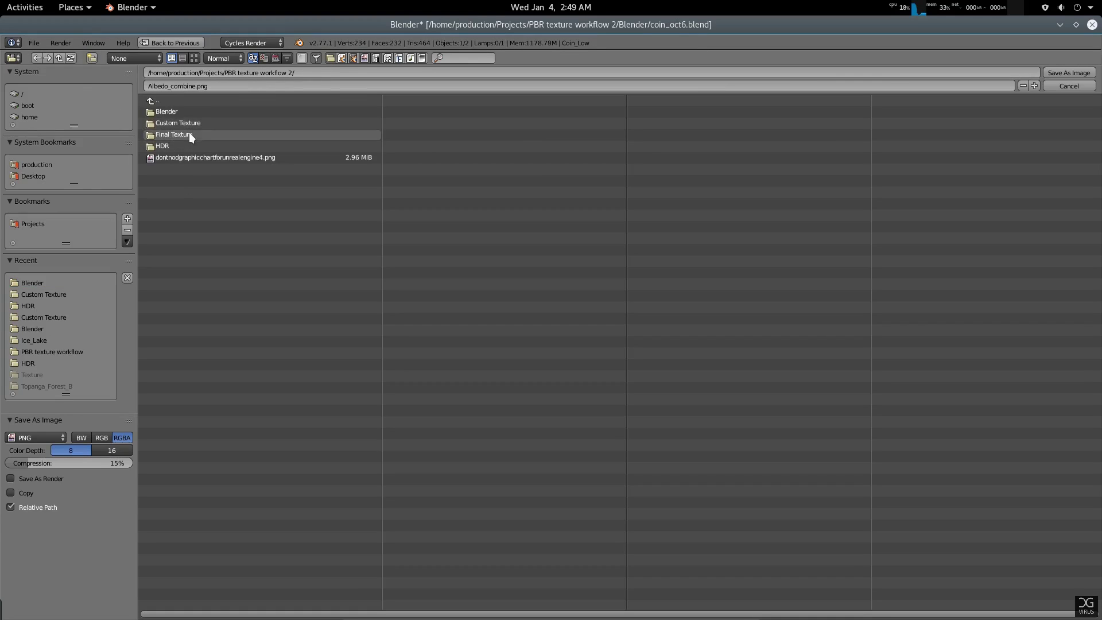
left_click(190, 134)
left_click(1069, 72)
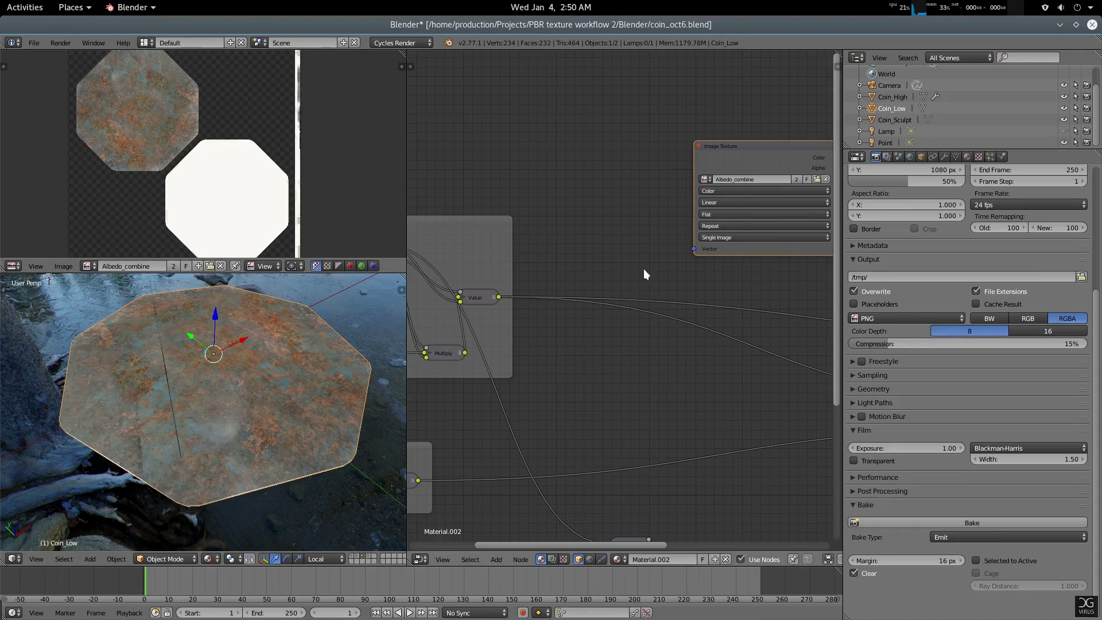
Preview the output of the Screen node in the Roughness frame on the coin
middle_click_drag(651, 241, 597, 214)
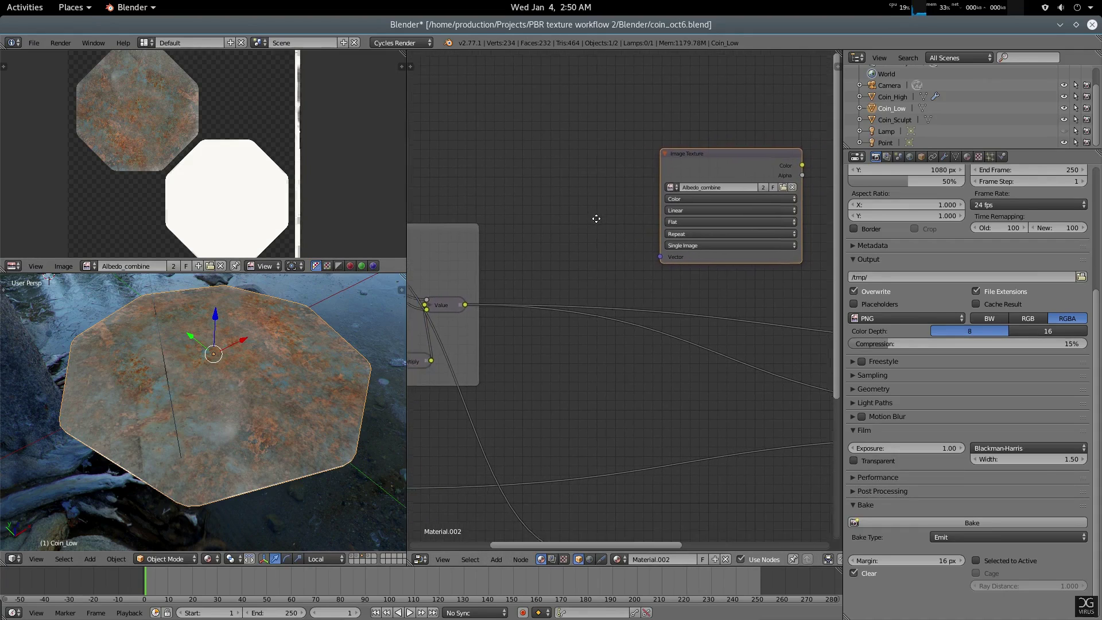
middle_click_drag(564, 403, 617, 318)
scroll(616, 318, "down", 6)
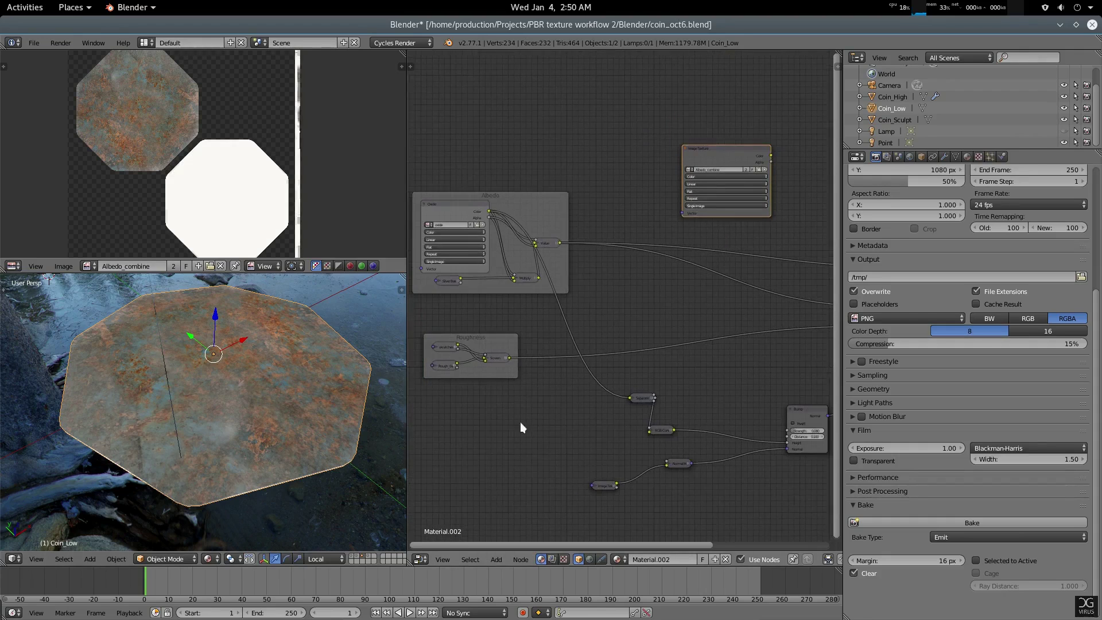
middle_click_drag(526, 409, 546, 375)
scroll(608, 353, "up", 3)
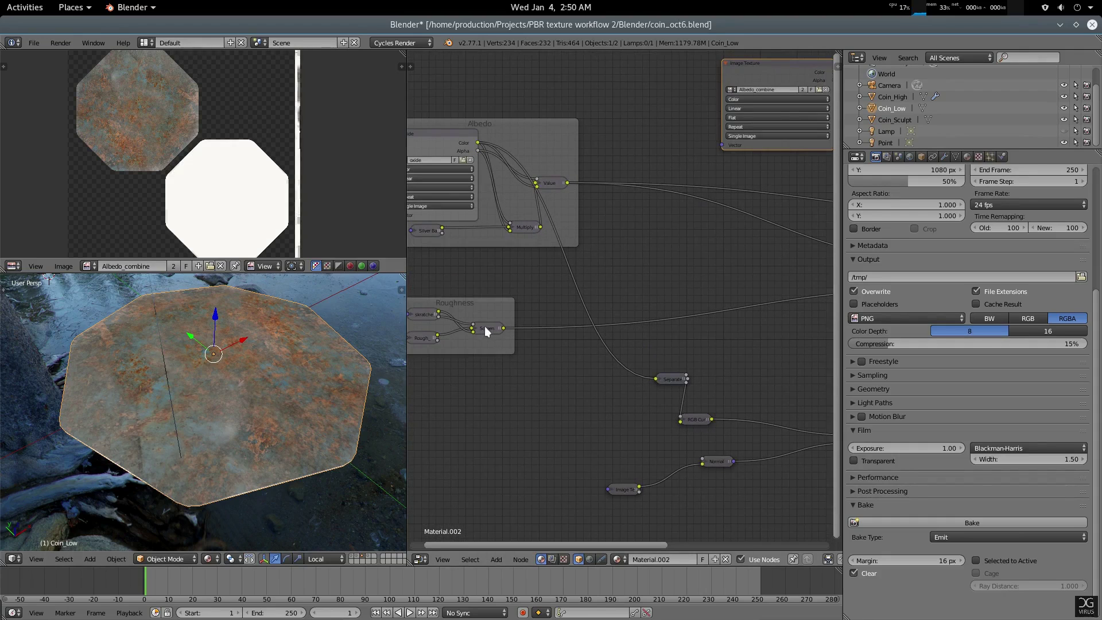
left_click(485, 331, "ctrl+shift")
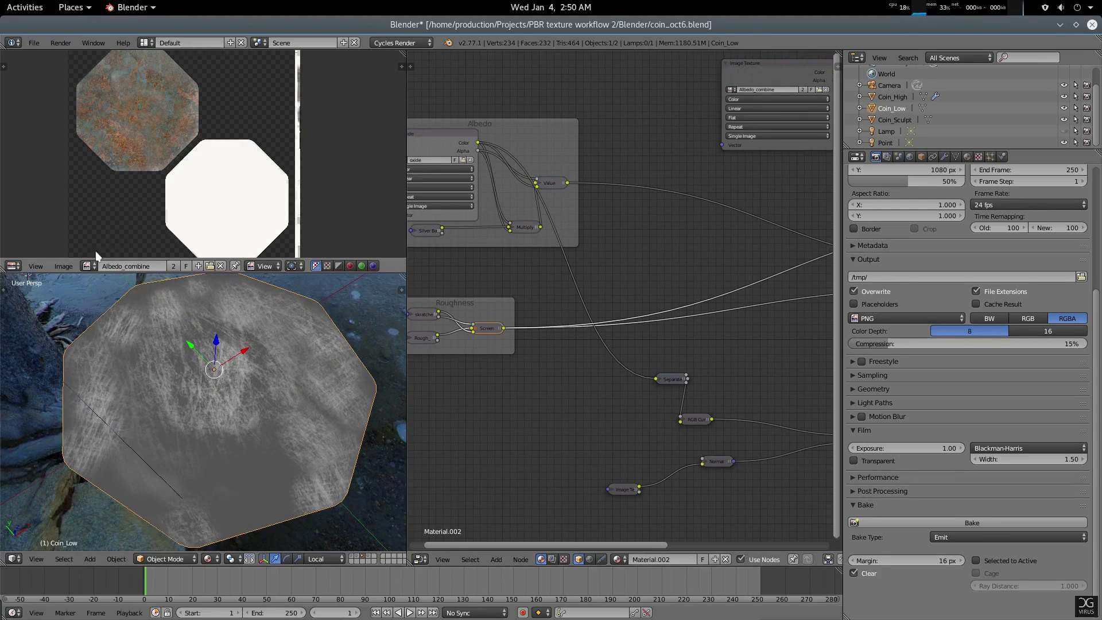
Create a blank 2048 by 2048 px image named roughness
left_click(68, 266)
left_click(77, 252)
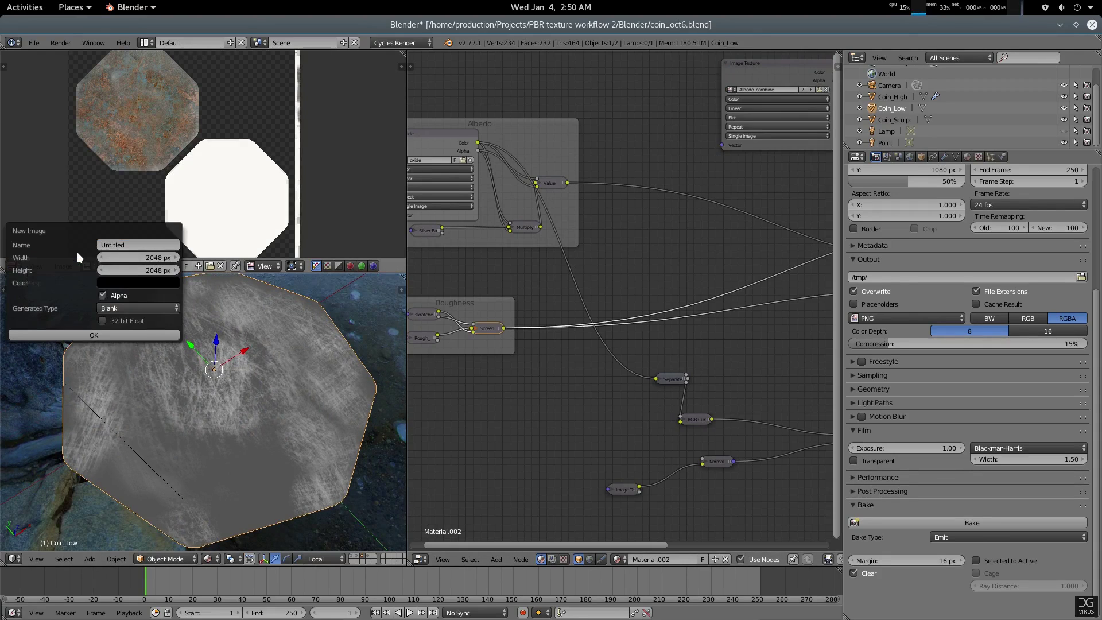
left_click(122, 246)
type("roughness")
key("Return")
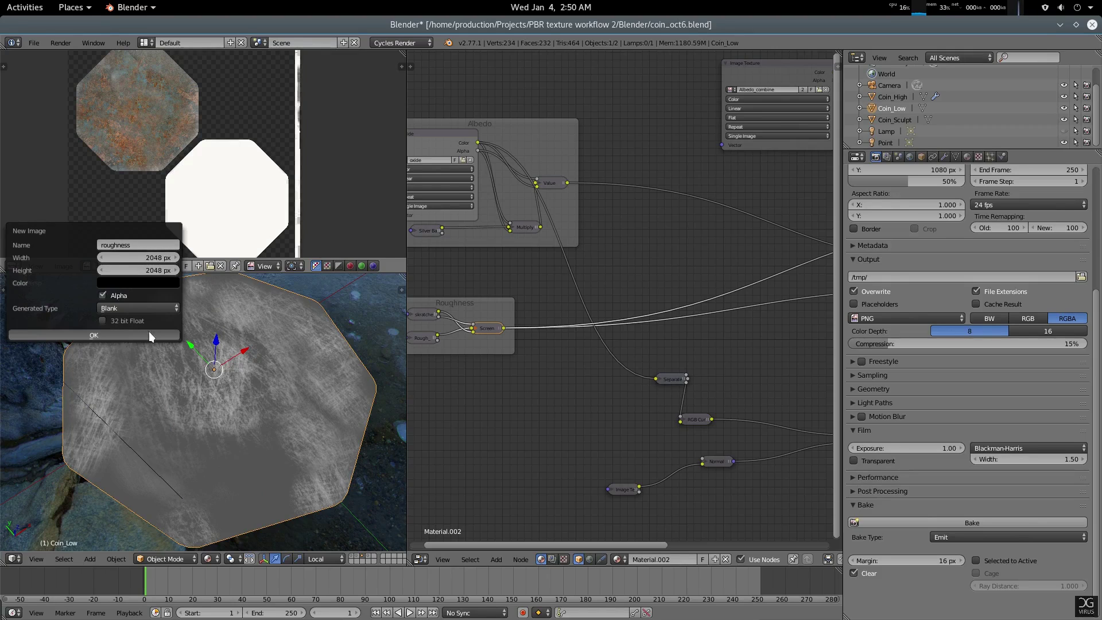
left_click(149, 335)
Switch the Image Texture node's image to roughness and shift the node slightly to make it active
middle_click_drag(604, 233, 566, 278)
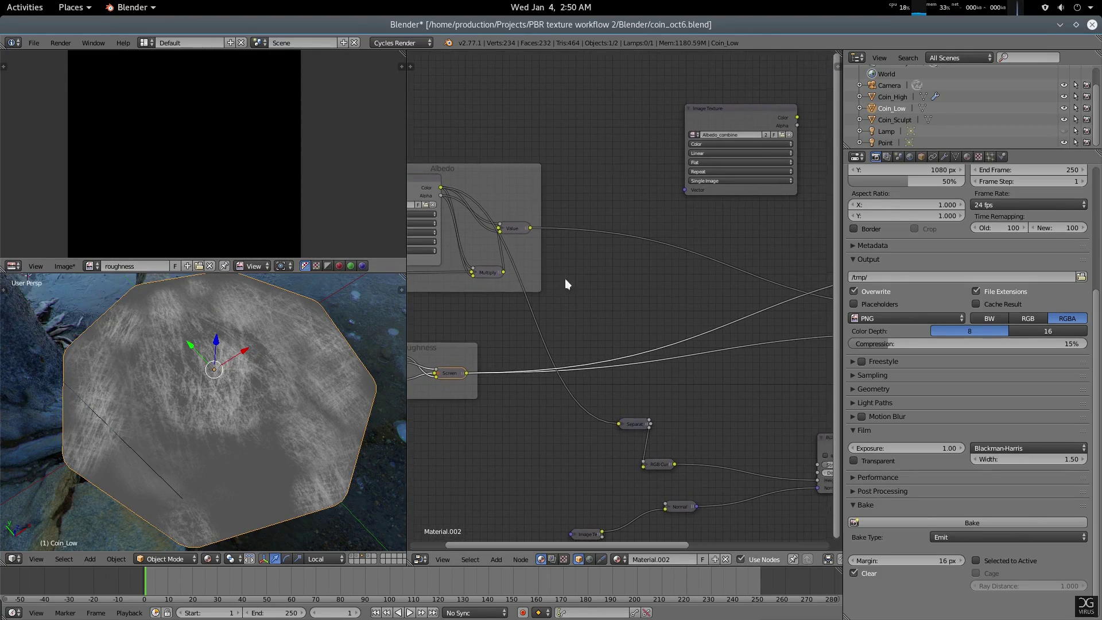
left_click(692, 135)
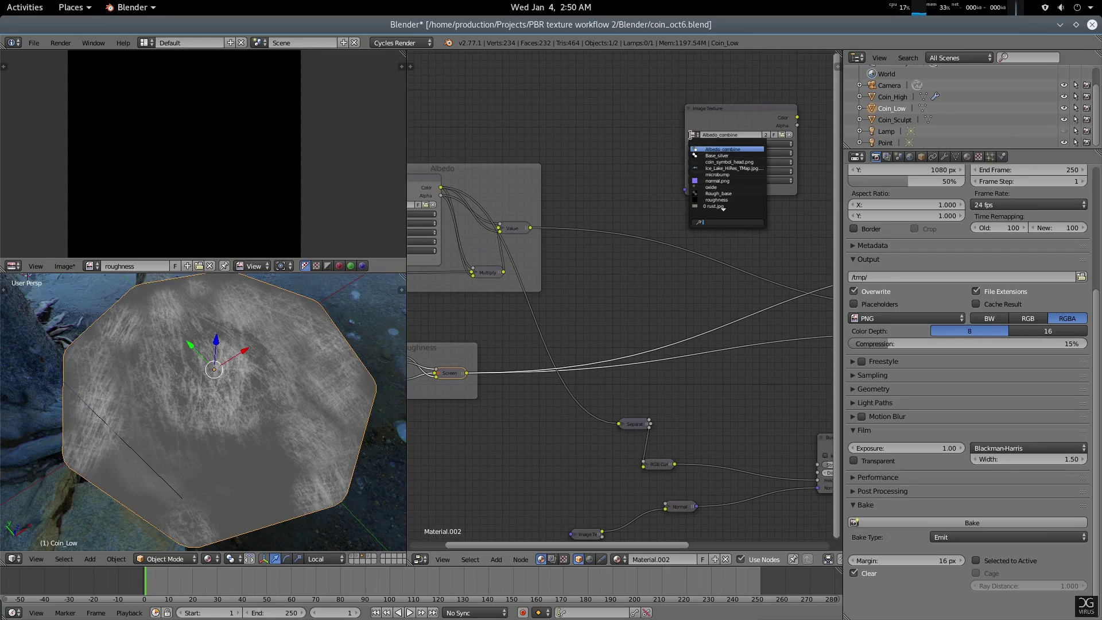
type("rou")
key("Down")
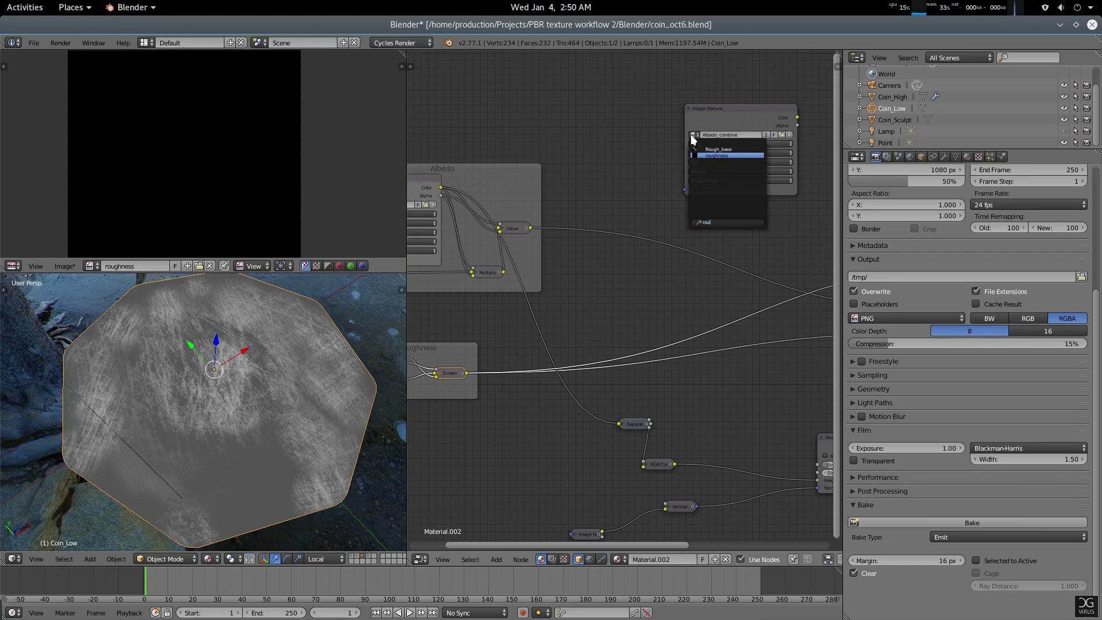
key("Return")
left_click_drag(706, 148, 695, 165)
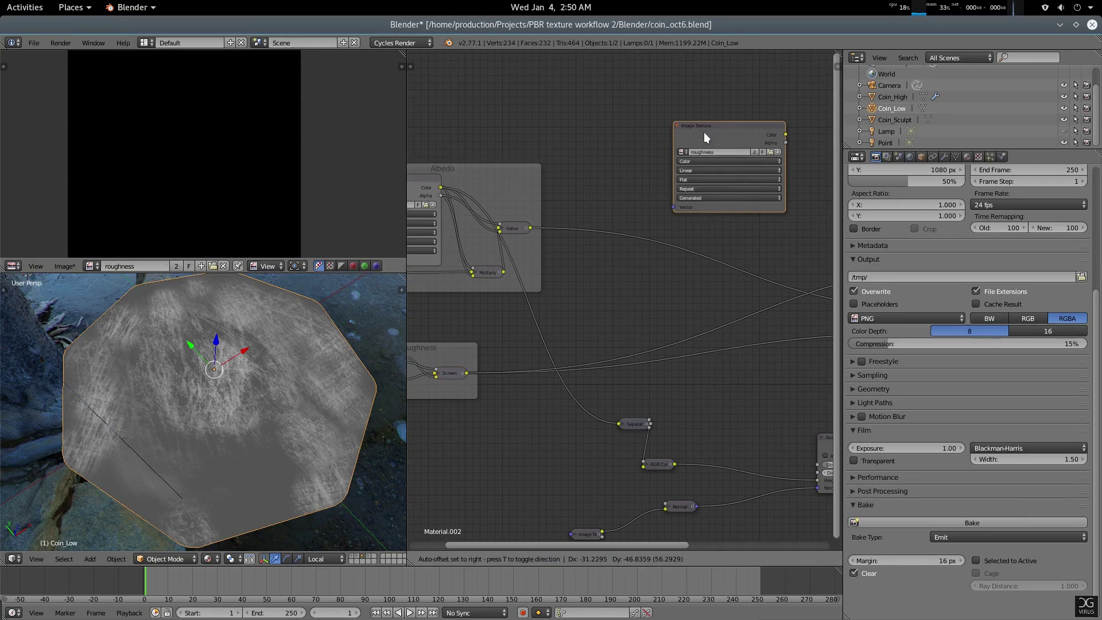
Bake the Emit pass into the roughness image and save it as roughness.png in the Final Texture folder
left_click(986, 521)
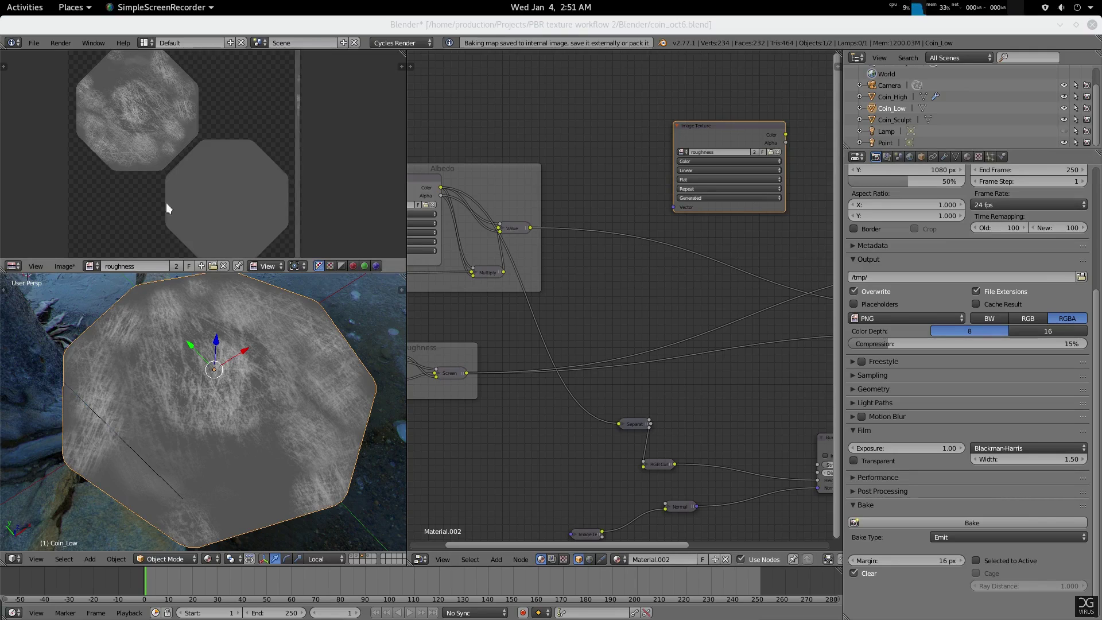
middle_click_drag(229, 172, 229, 152)
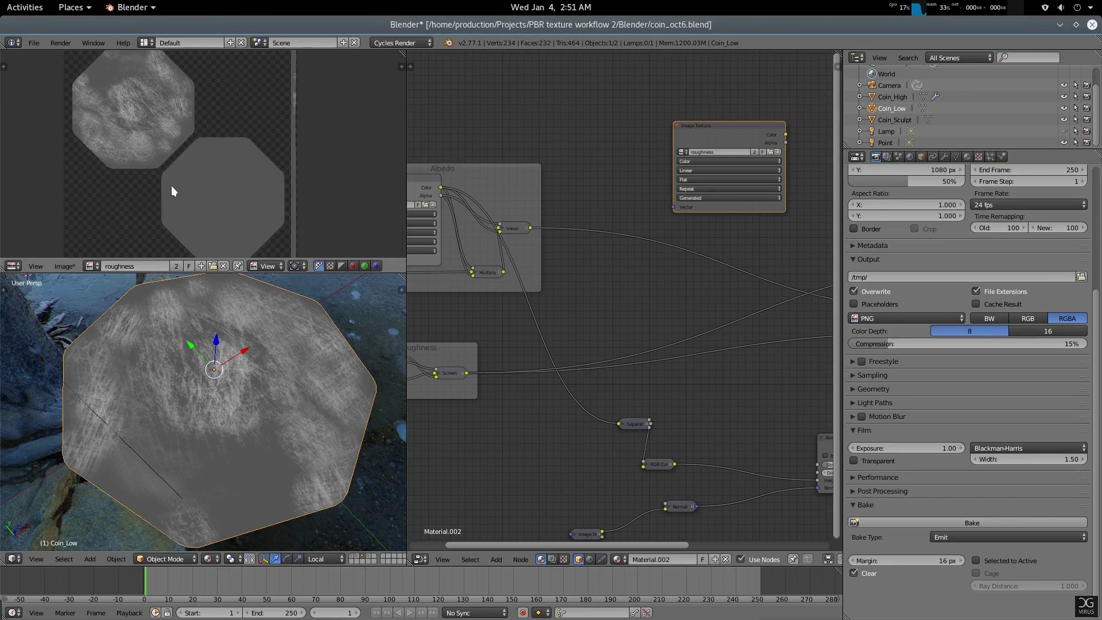
key("F3")
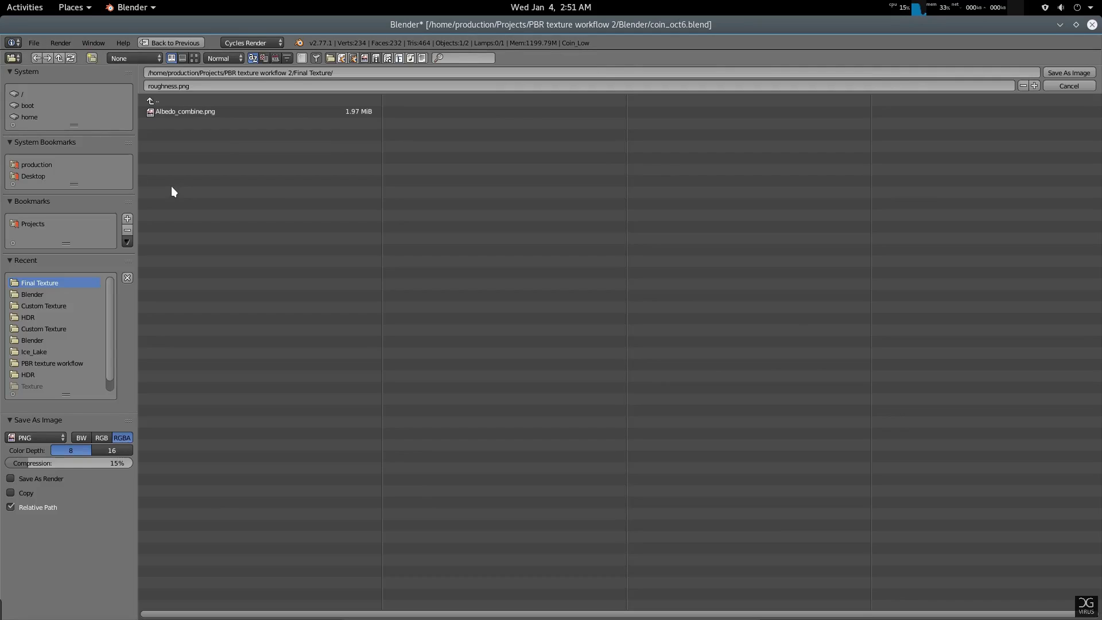
key("Return")
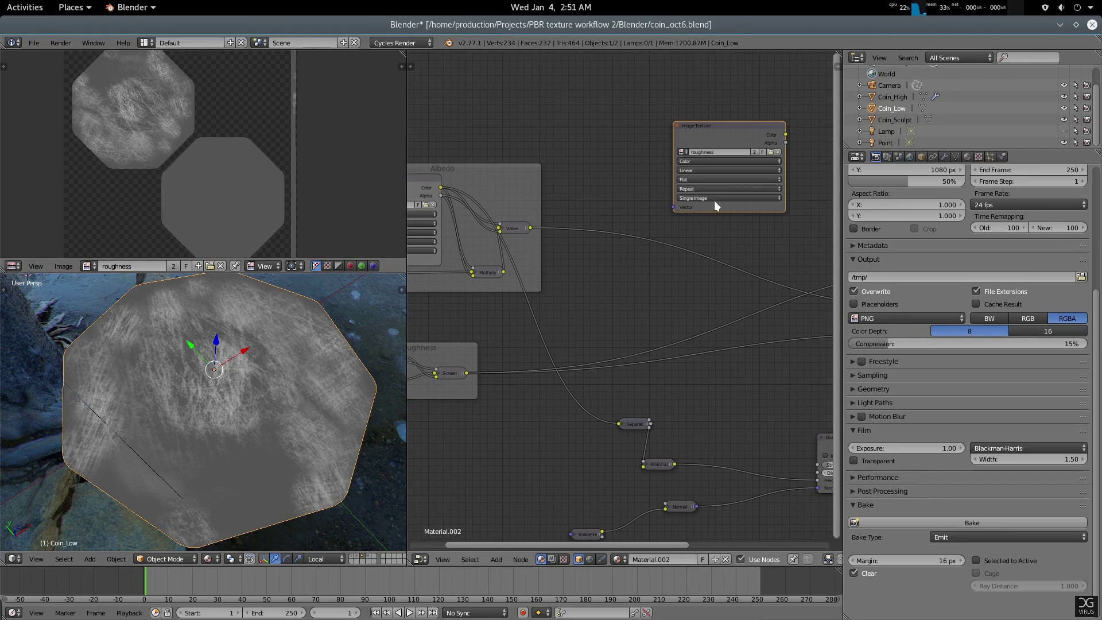
Move the roughness Image Texture node from above the node links to an empty area below the Bump node
middle_click_drag(710, 218, 707, 180)
scroll(698, 408, "down", 5)
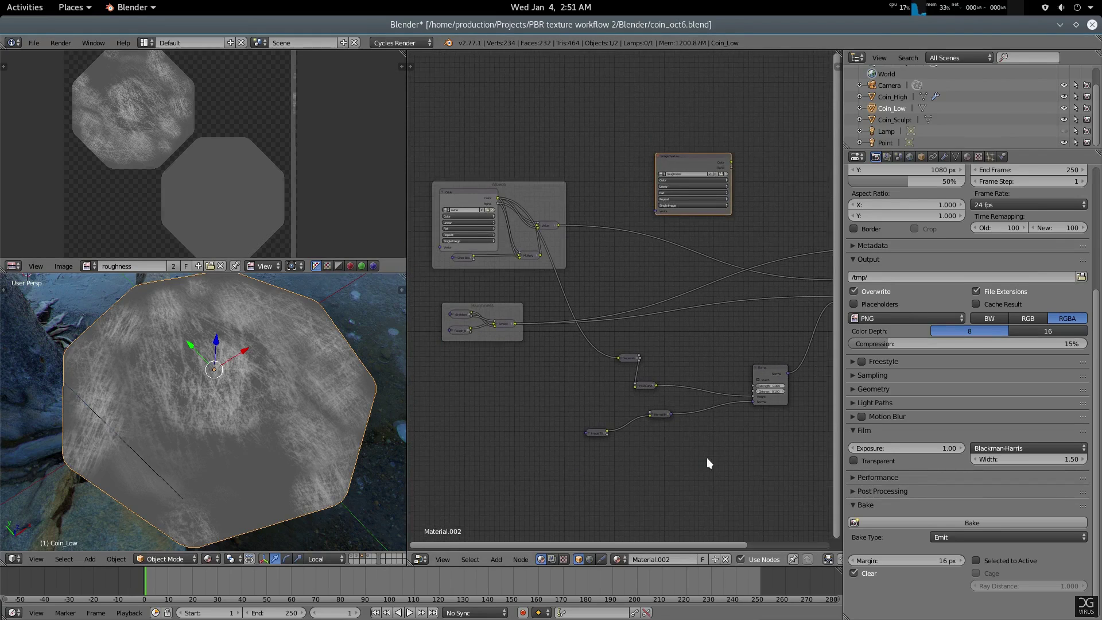
middle_click_drag(707, 457, 690, 404)
scroll(704, 368, "up", 4)
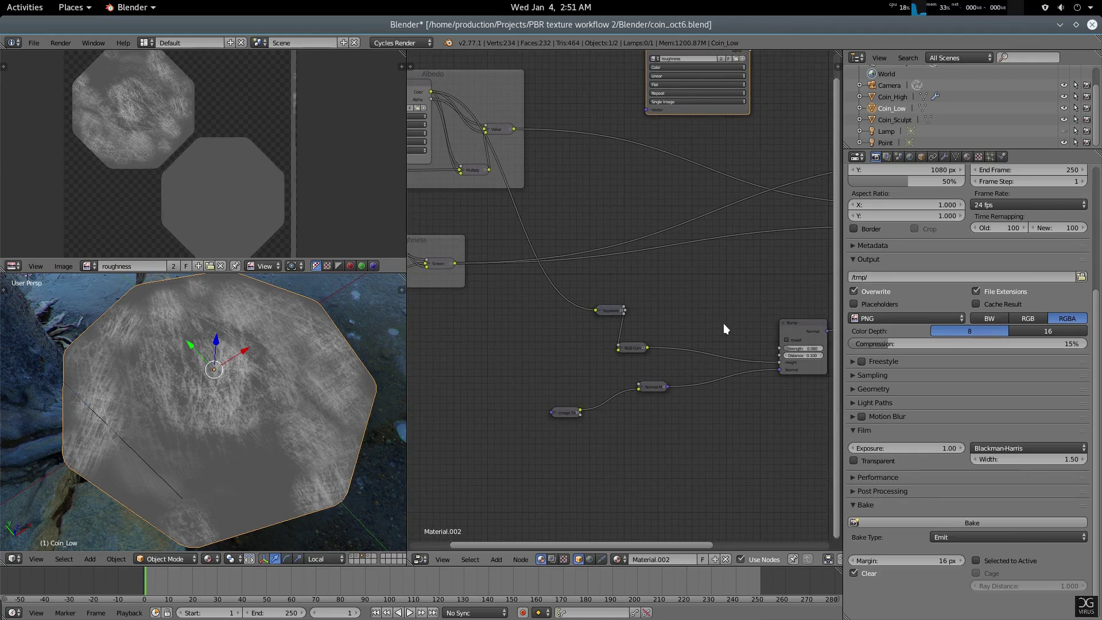
scroll(723, 323, "down", 2)
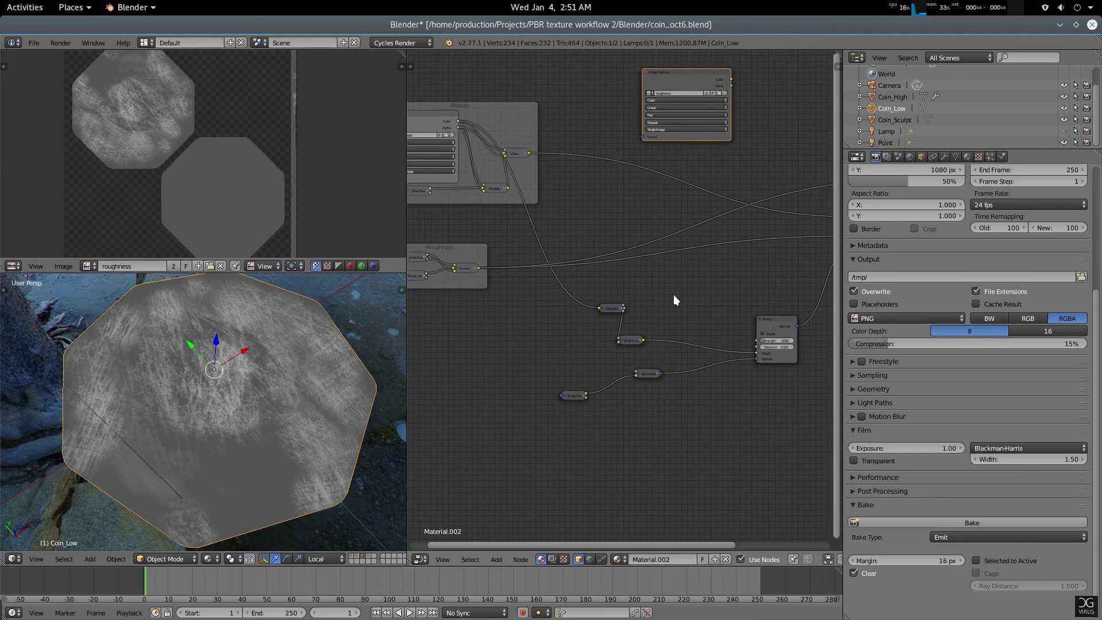
middle_click_drag(673, 295, 669, 349)
scroll(659, 291, "up", 1)
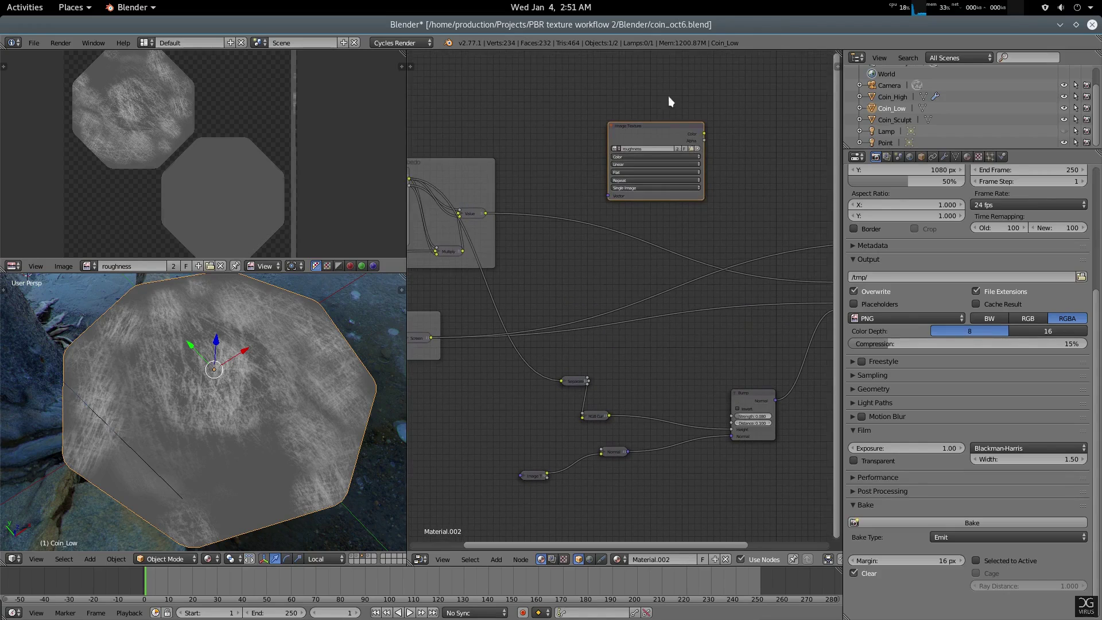
left_click_drag(651, 129, 786, 491)
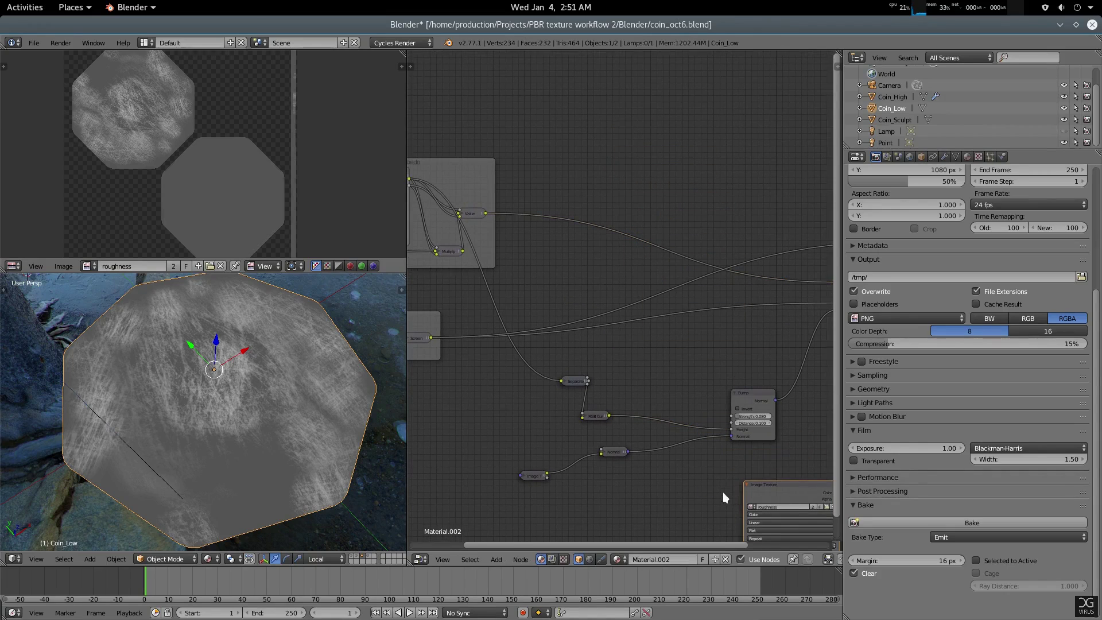
Preview the Bump node's Normal output on the coin
middle_click_drag(722, 492, 608, 346)
scroll(672, 310, "up", 1)
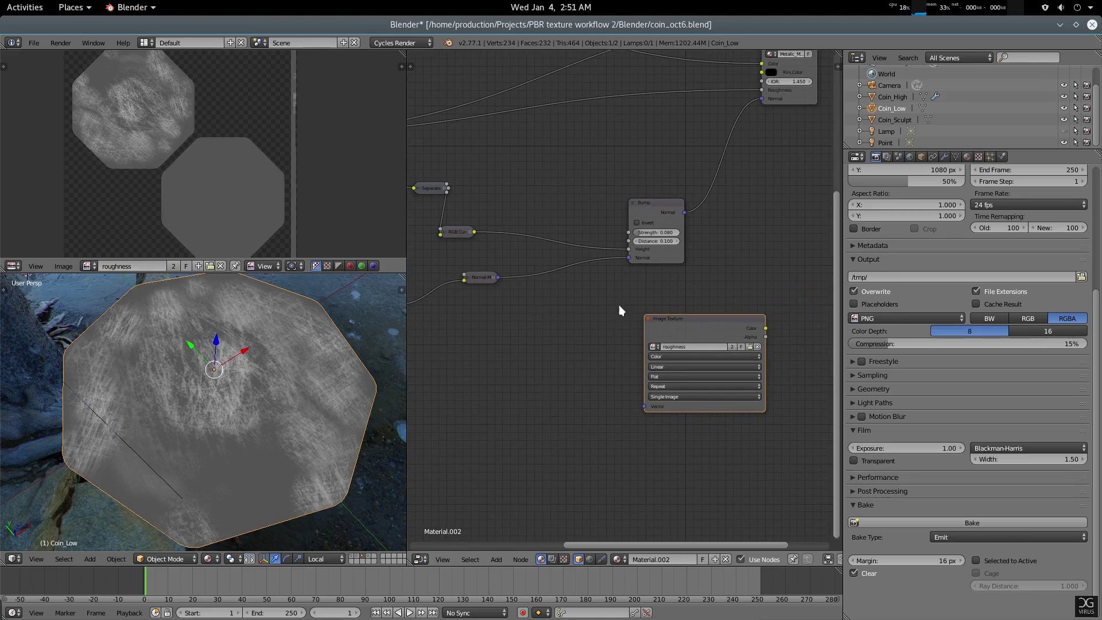
left_click(659, 209, "ctrl+shift")
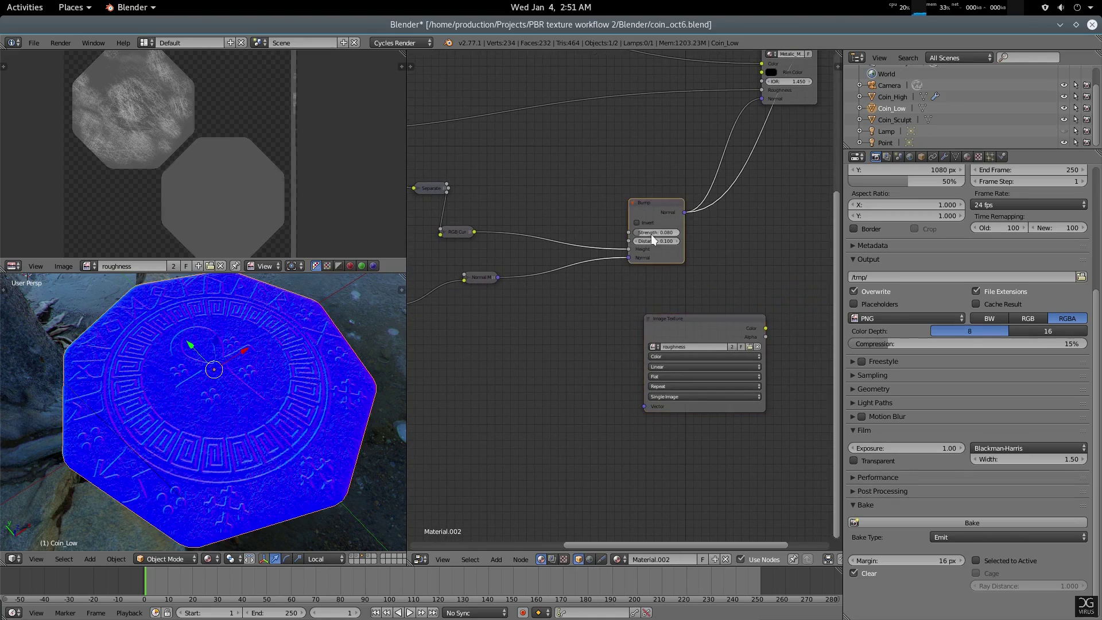
Examine the previewed normal shading across the coin's engraved center, key-pattern ring and outer symbols, from several angles and distances
scroll(263, 433, "up", 4)
mouse_move(263, 433)
middle_mouse_down()
mouse_move(308, 307)
mouse_move(249, 421)
middle_mouse_up()
scroll(249, 422, "up", 3)
scroll(257, 428, "down", 4)
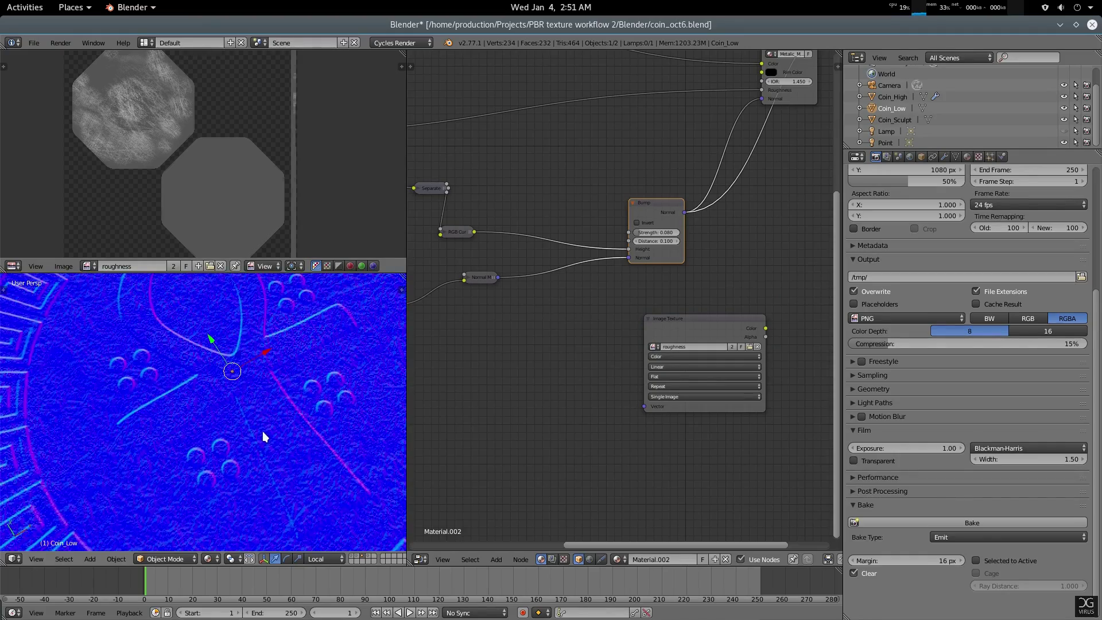
middle_click_drag(220, 440, 281, 406)
scroll(281, 401, "down", 4)
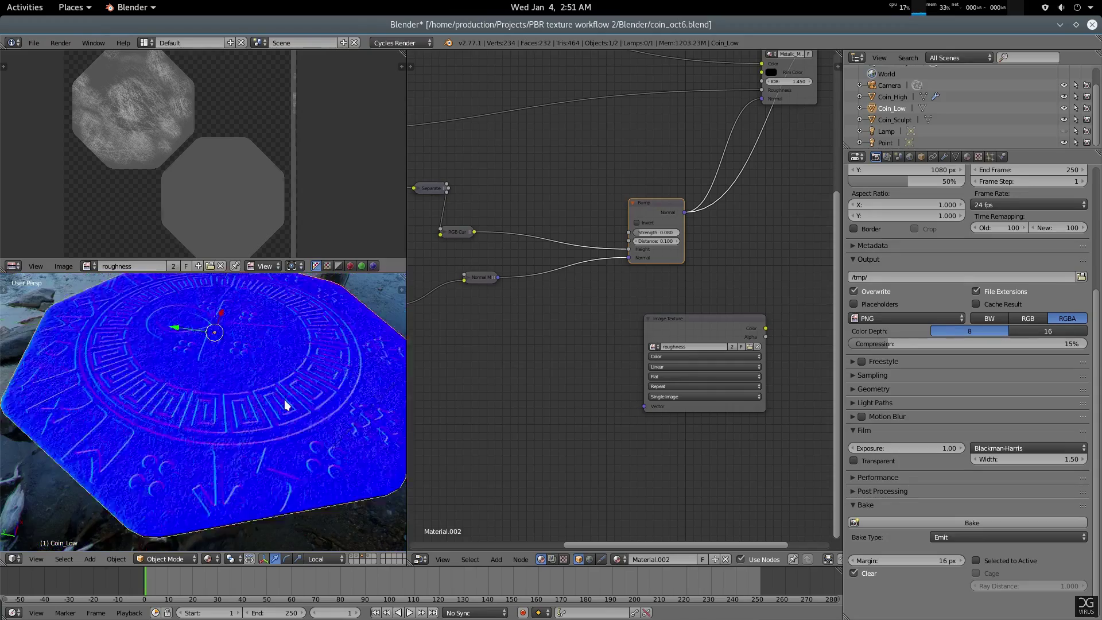
scroll(294, 379, "up", 7)
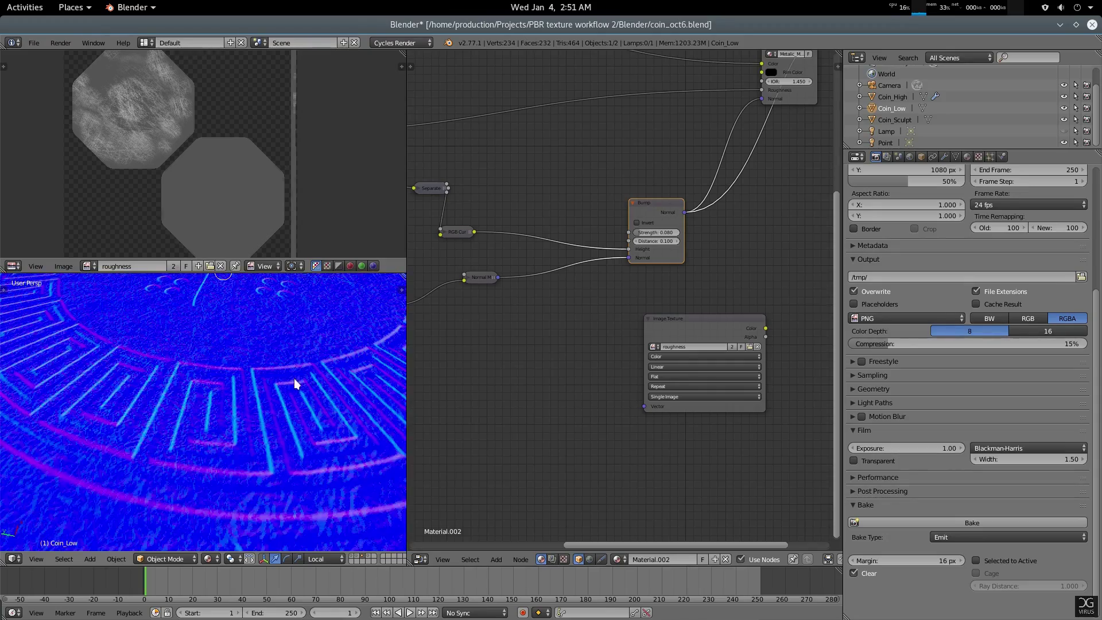
scroll(283, 374, "down", 4)
middle_click_drag(284, 374, 218, 412)
scroll(250, 399, "up", 3)
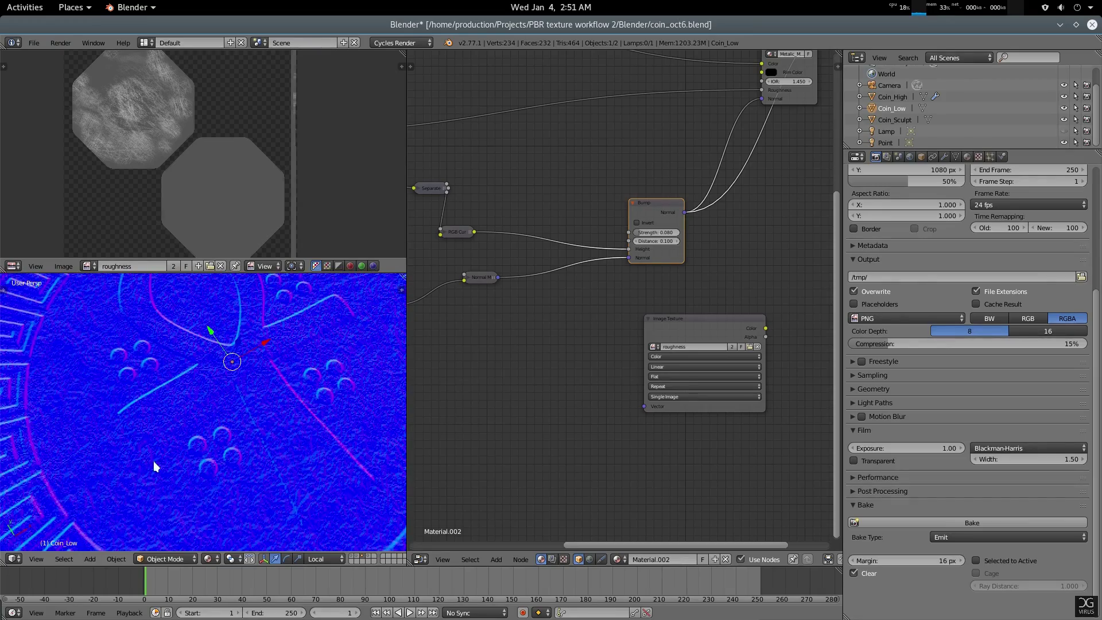
scroll(229, 409, "up", 3)
scroll(226, 447, "down", 10)
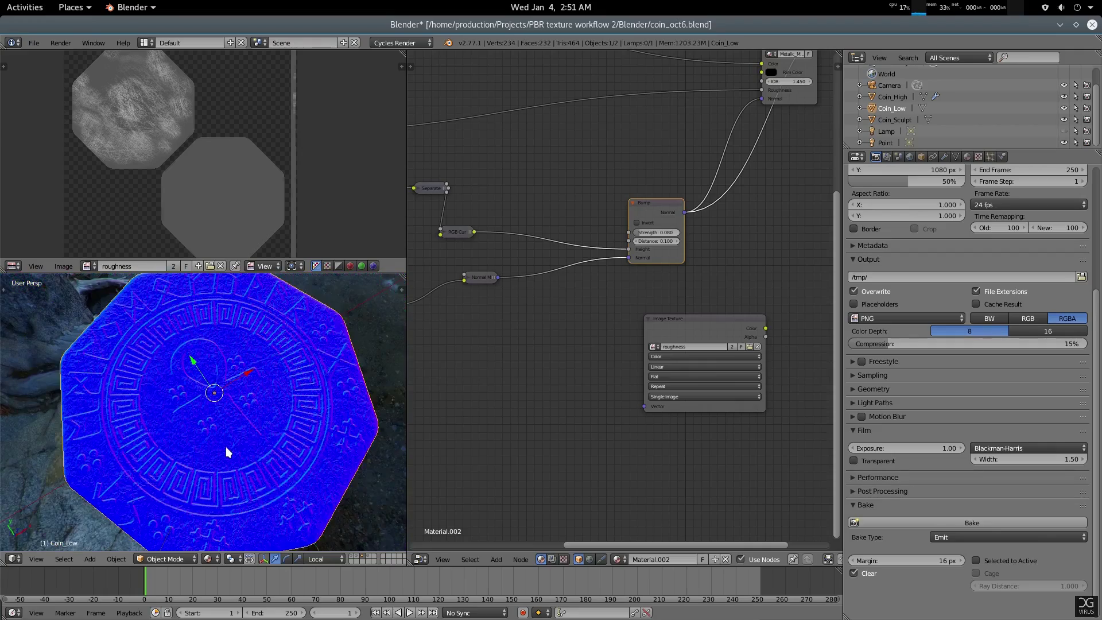
middle_click_drag(250, 418, 258, 409)
scroll(258, 408, "up", 1)
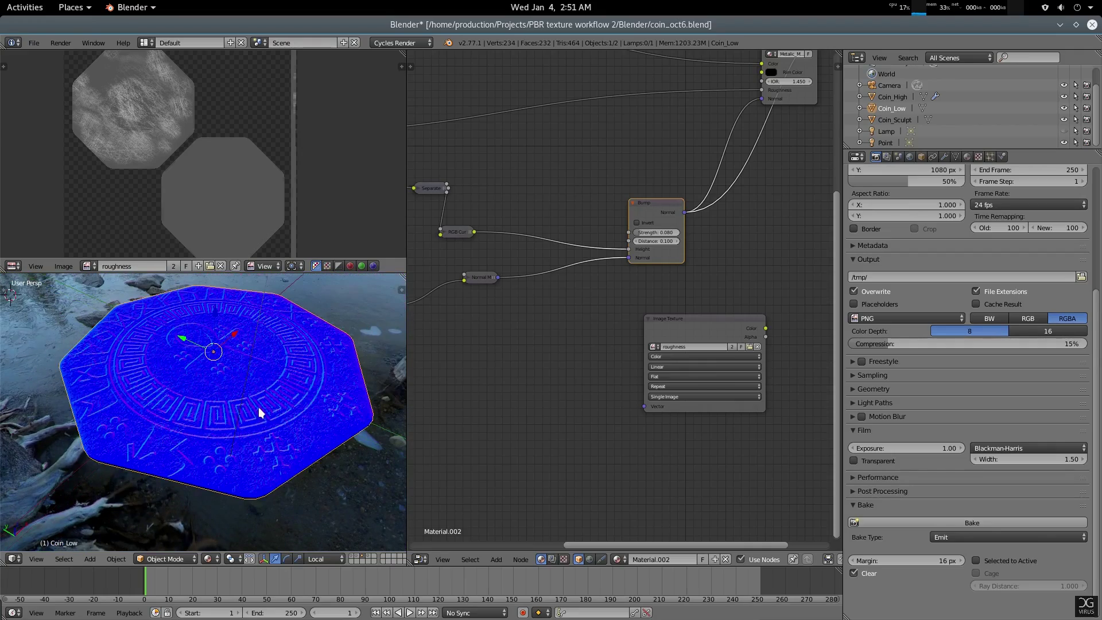
scroll(267, 400, "down", 2)
scroll(267, 399, "up", 5)
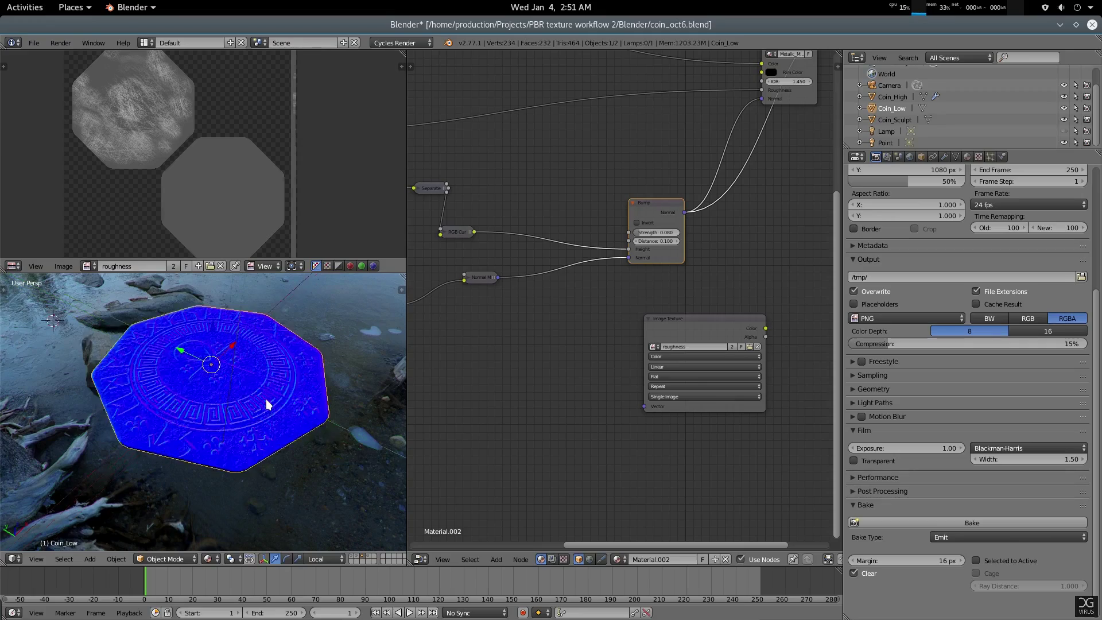
middle_click_drag(266, 400, 233, 421)
scroll(253, 411, "up", 2)
scroll(188, 449, "up", 3)
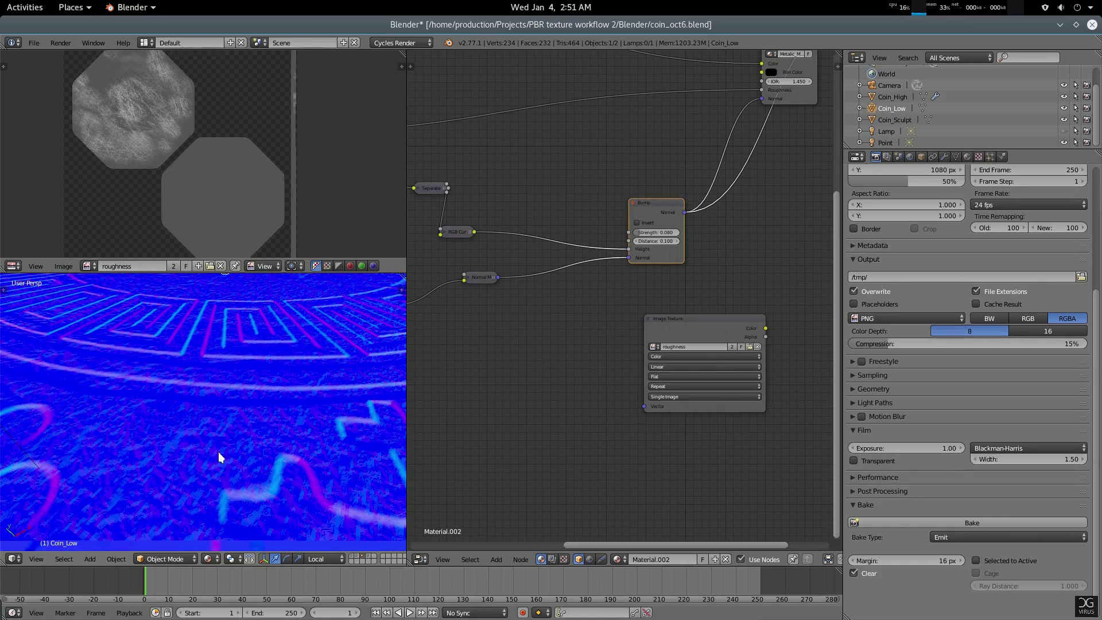
scroll(240, 410, "down", 8)
scroll(239, 425, "up", 6)
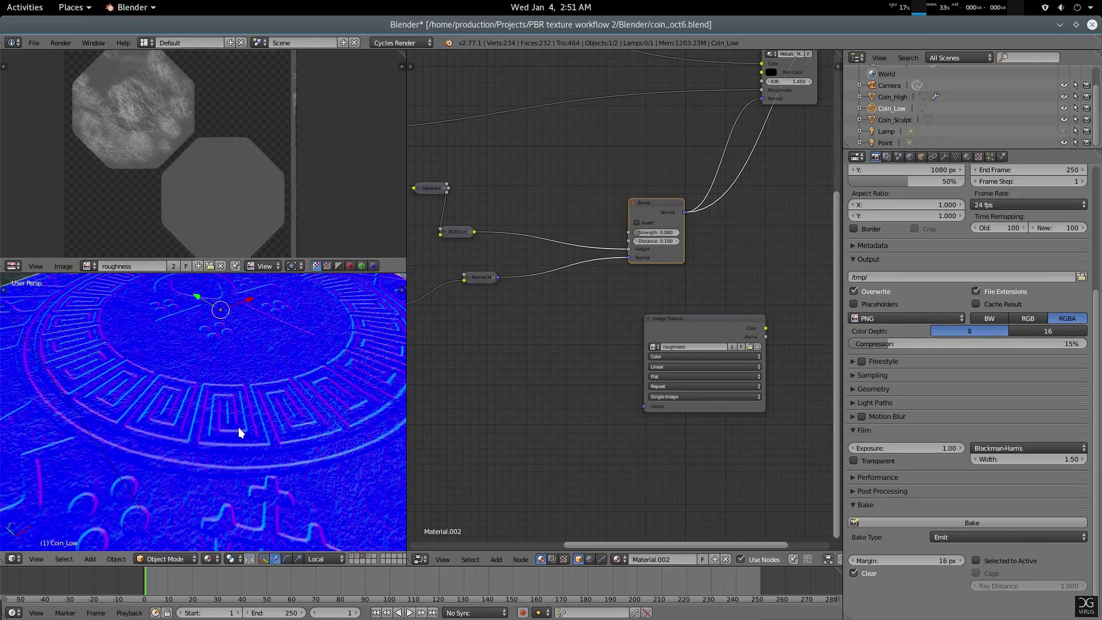
Move the roughness Image Texture node further below the Bump node and deselect all nodes
left_click_drag(690, 318, 699, 385)
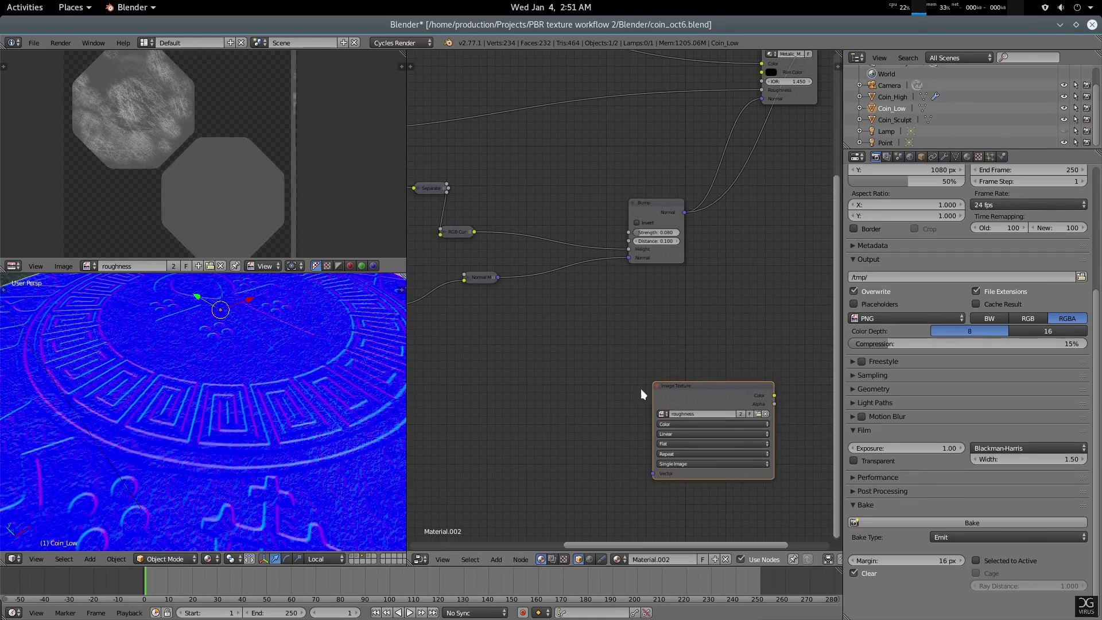
scroll(229, 461, "down", 3)
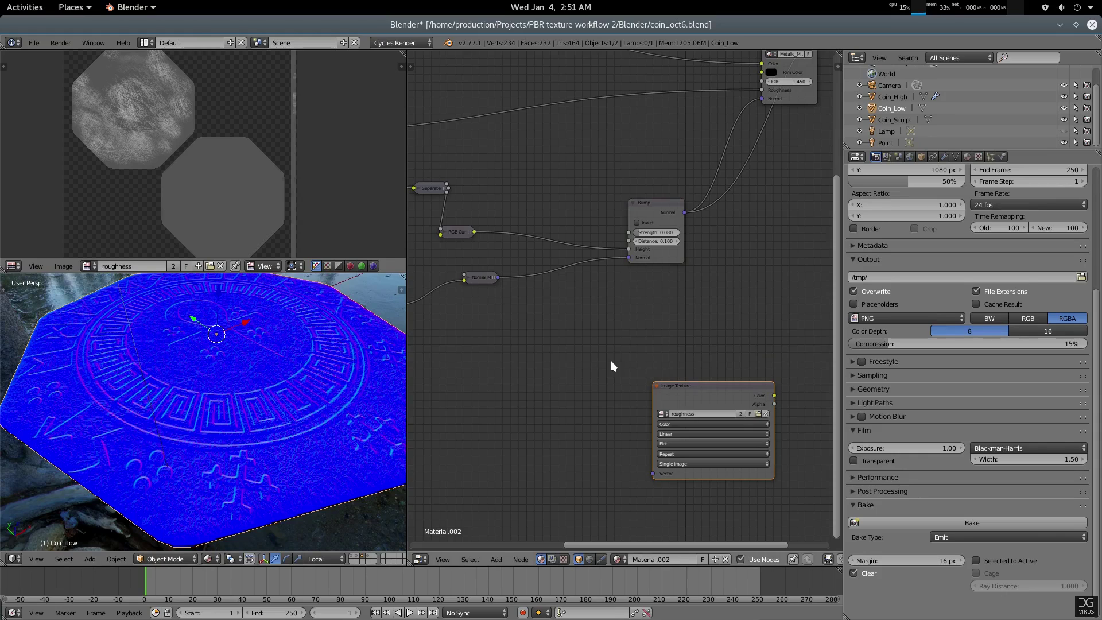
scroll(253, 454, "up", 3)
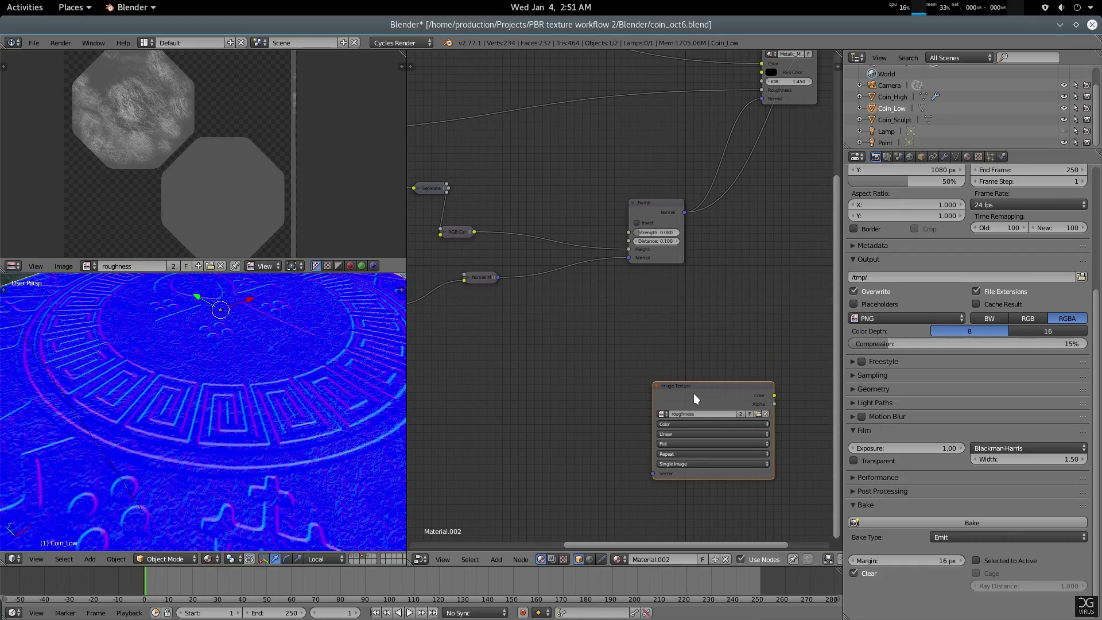
left_click_drag(693, 394, 697, 411)
scroll(273, 434, "down", 2)
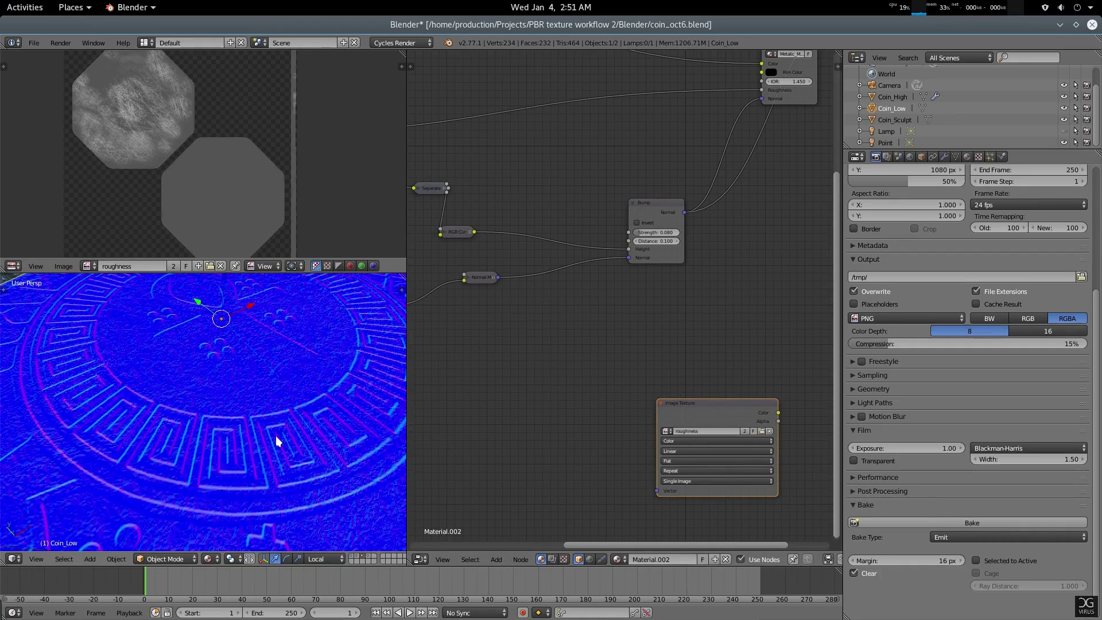
middle_click_drag(623, 363, 666, 331)
scroll(683, 312, "up", 2)
key("a")
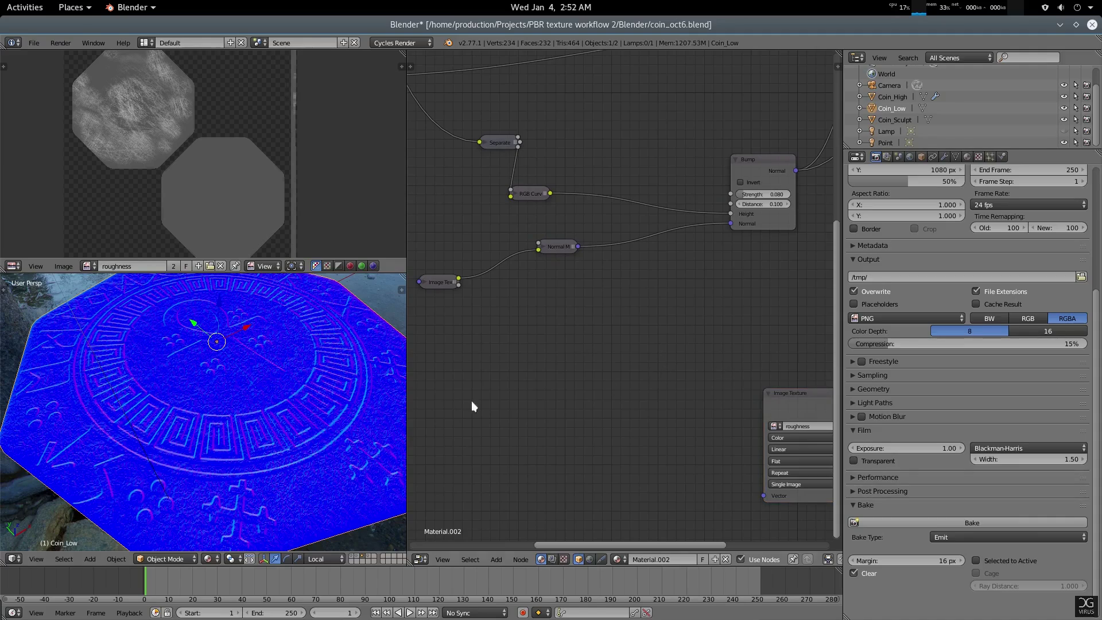
Deselect the coin and examine the normal colors of its key-pattern ring up close
middle_click_drag(318, 398, 316, 387)
key("a")
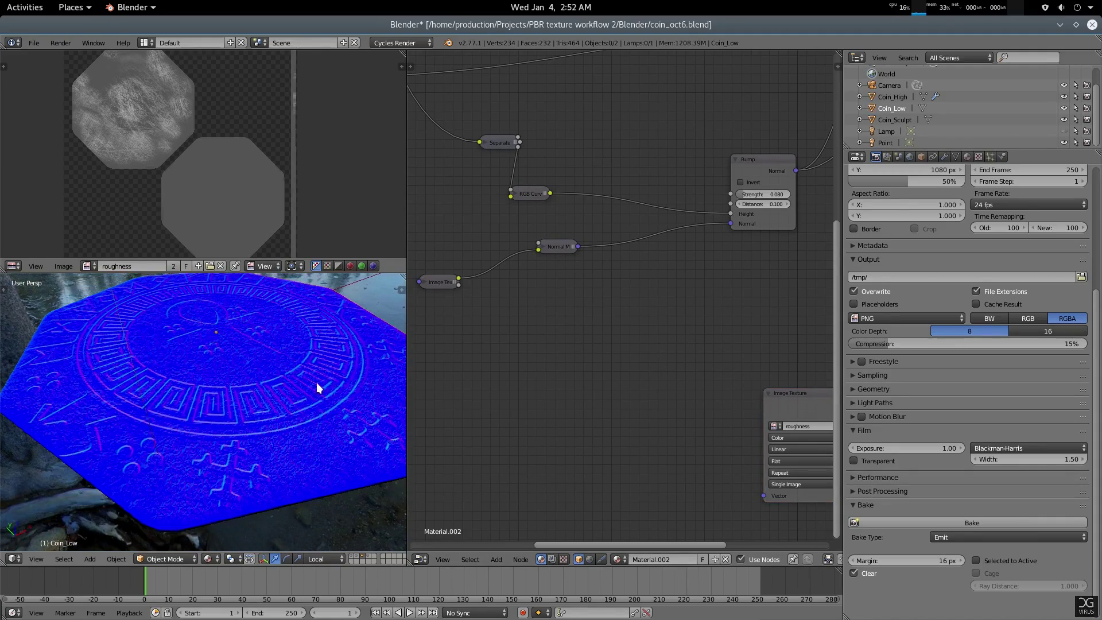
scroll(317, 381, "down", 2)
scroll(317, 381, "up", 5)
scroll(245, 388, "down", 1)
middle_click_drag(244, 388, 246, 393)
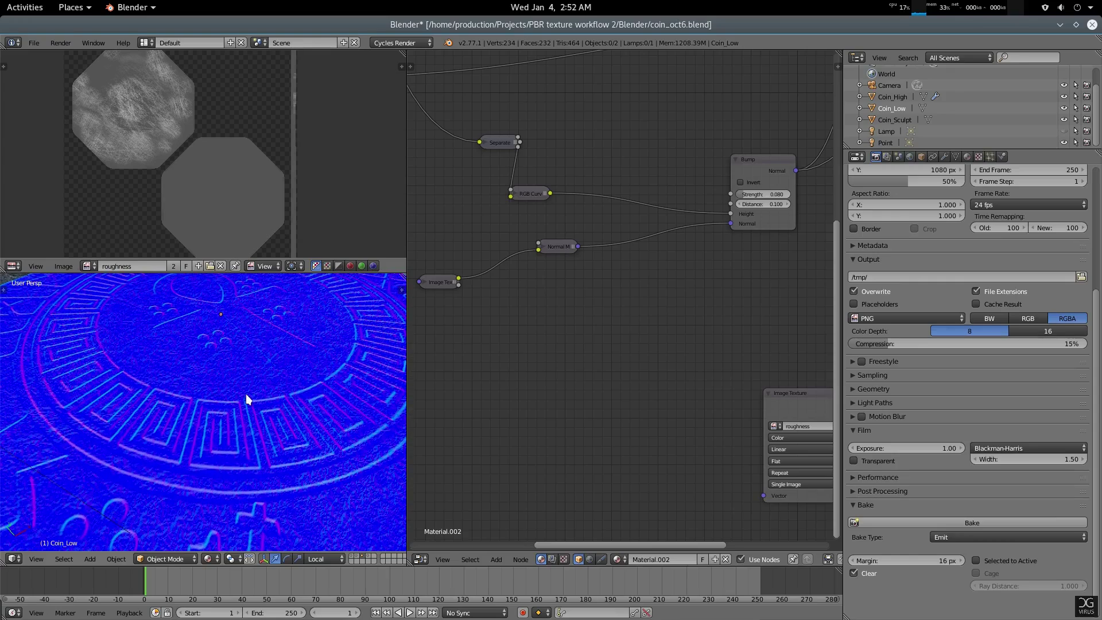
scroll(229, 424, "up", 3)
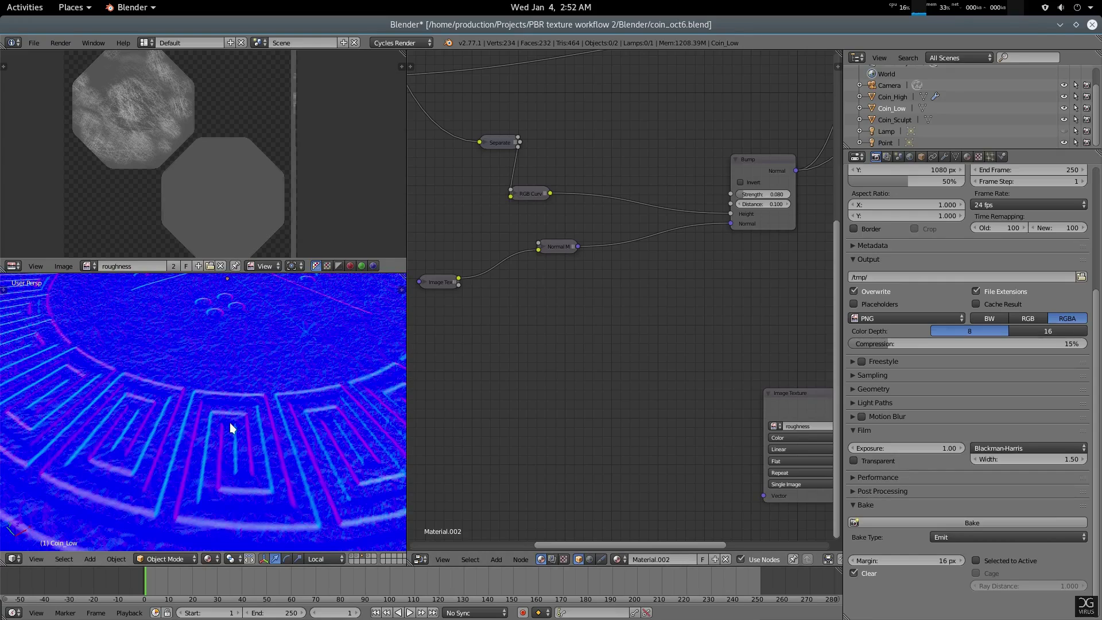
key("alt+Tab")
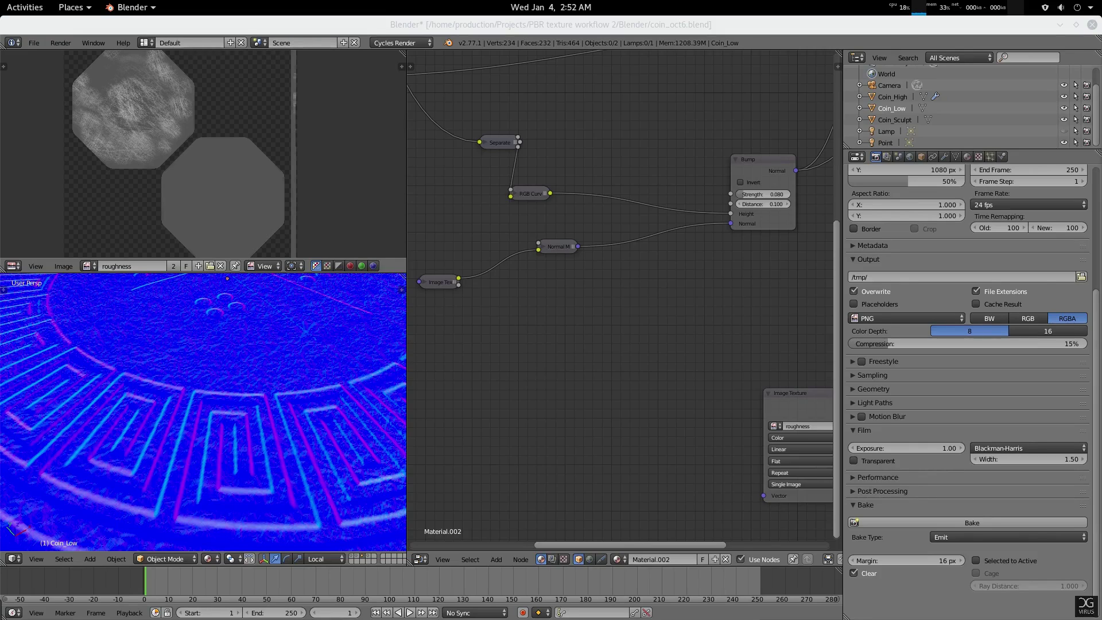
Duplicate the Bump node and place the copy below the original, beside the roughness Image Texture node
scroll(746, 357, "down", 3)
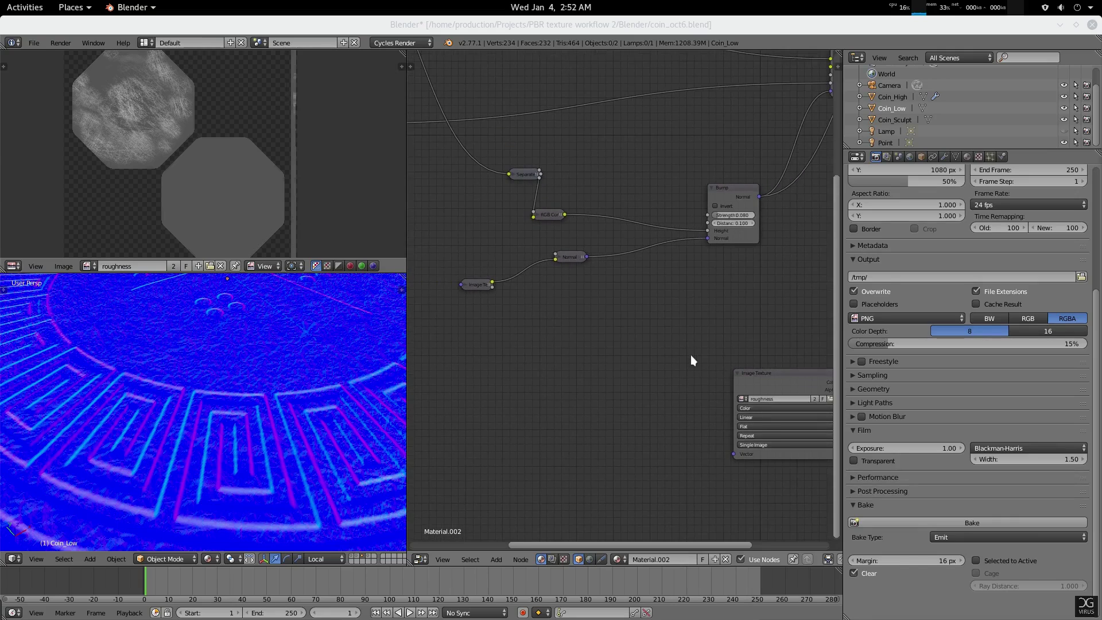
left_click(735, 196)
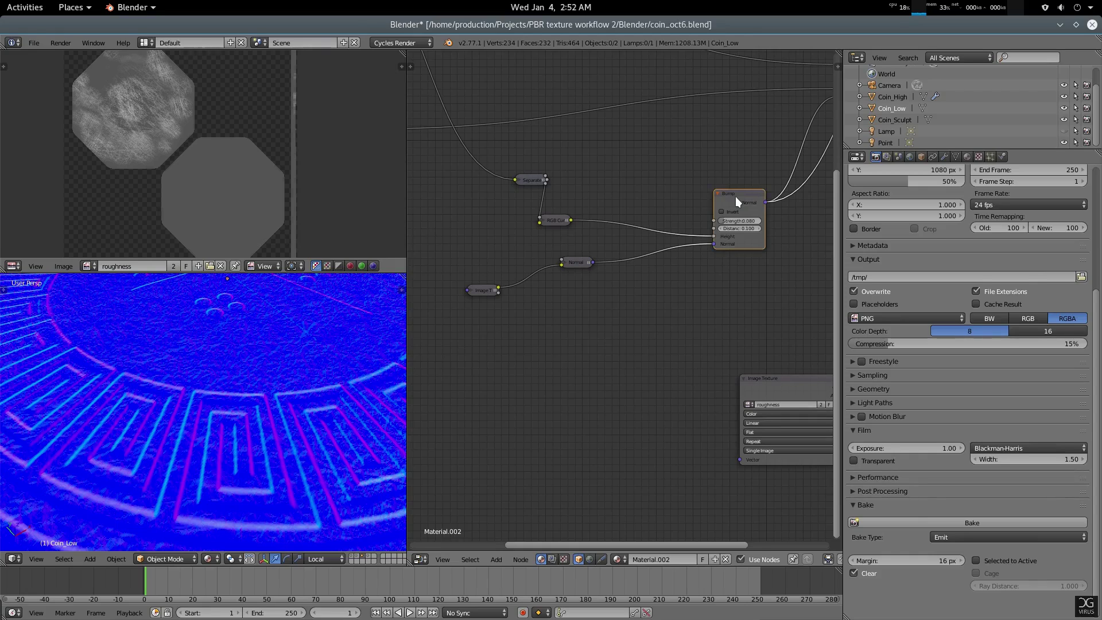
key("shift+d")
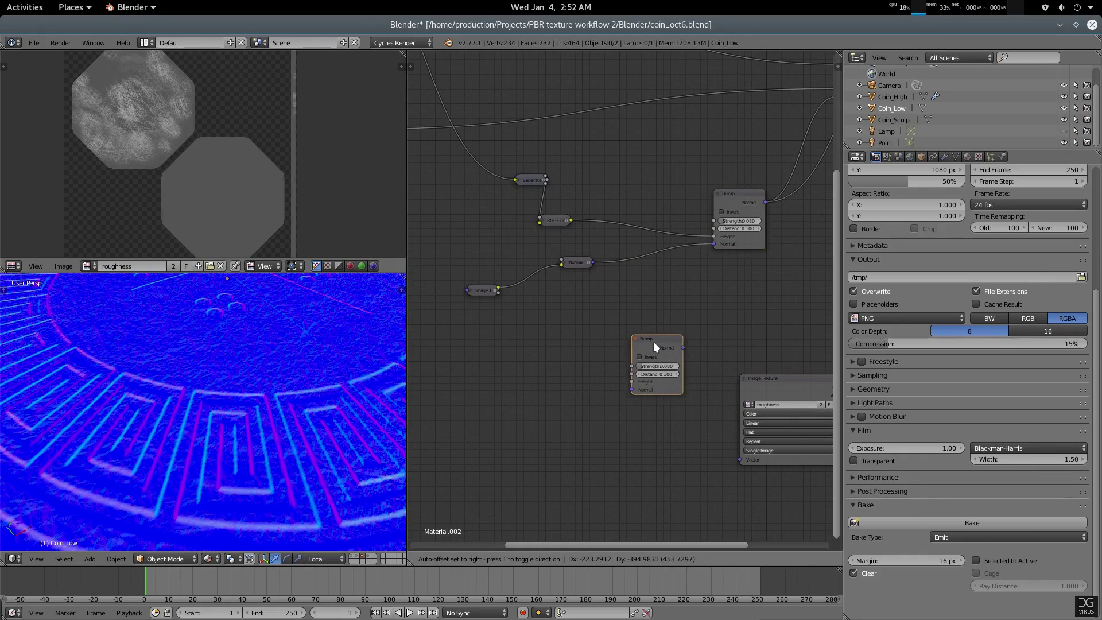
left_click(677, 329)
Expand the collapsed Normal Map node and its normal Image Texture node, and space them apart
left_click(582, 263)
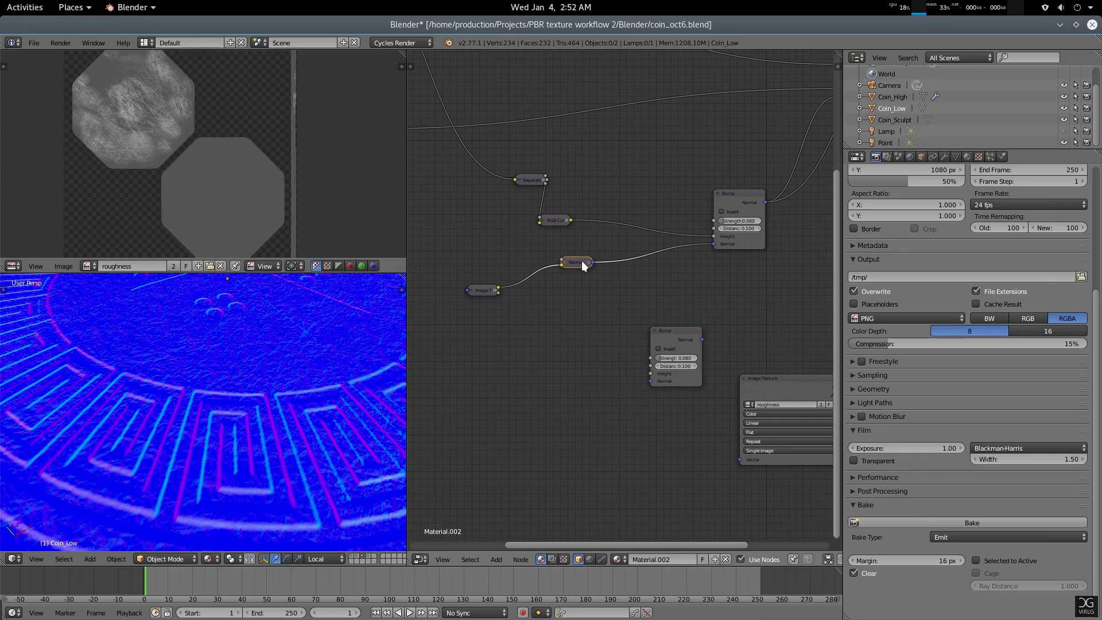
key("h")
left_click_drag(573, 257, 562, 241)
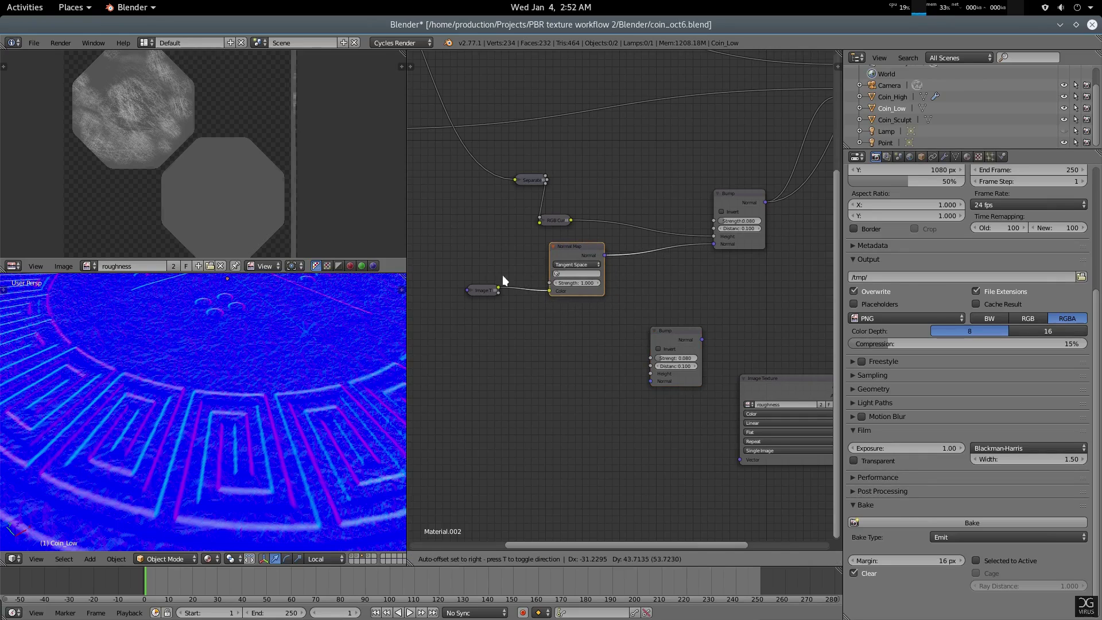
left_click(480, 288)
key("h")
left_click_drag(497, 304, 454, 281)
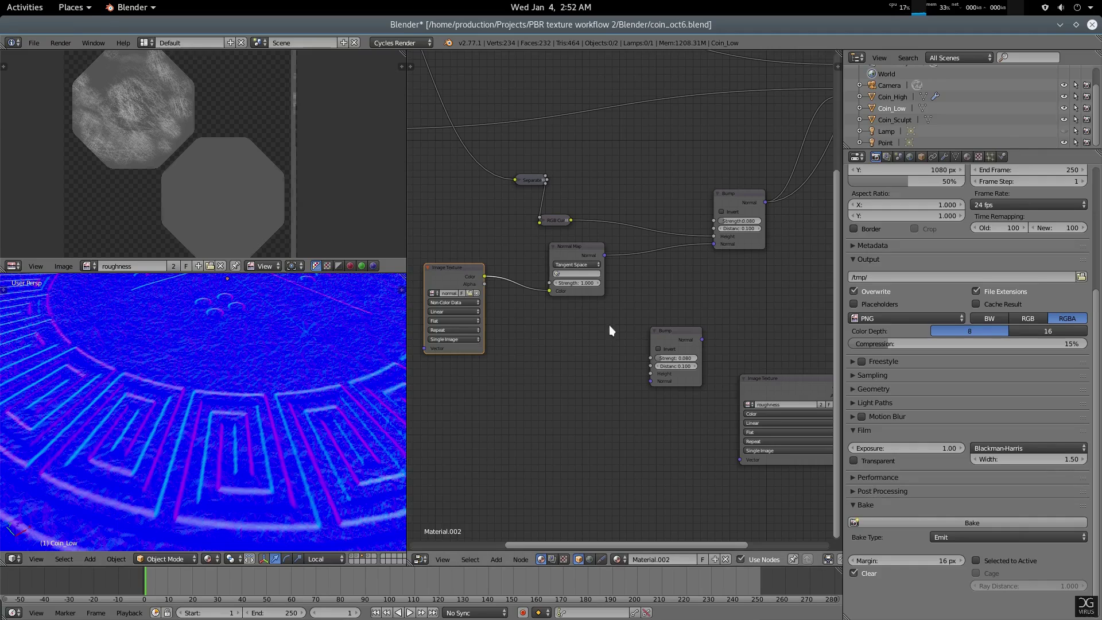
Move the RGB Curves node up, clear of the Normal Map node, and expand it to show its curve
middle_click_drag(608, 324, 600, 369)
left_click_drag(542, 266, 597, 170)
key("h")
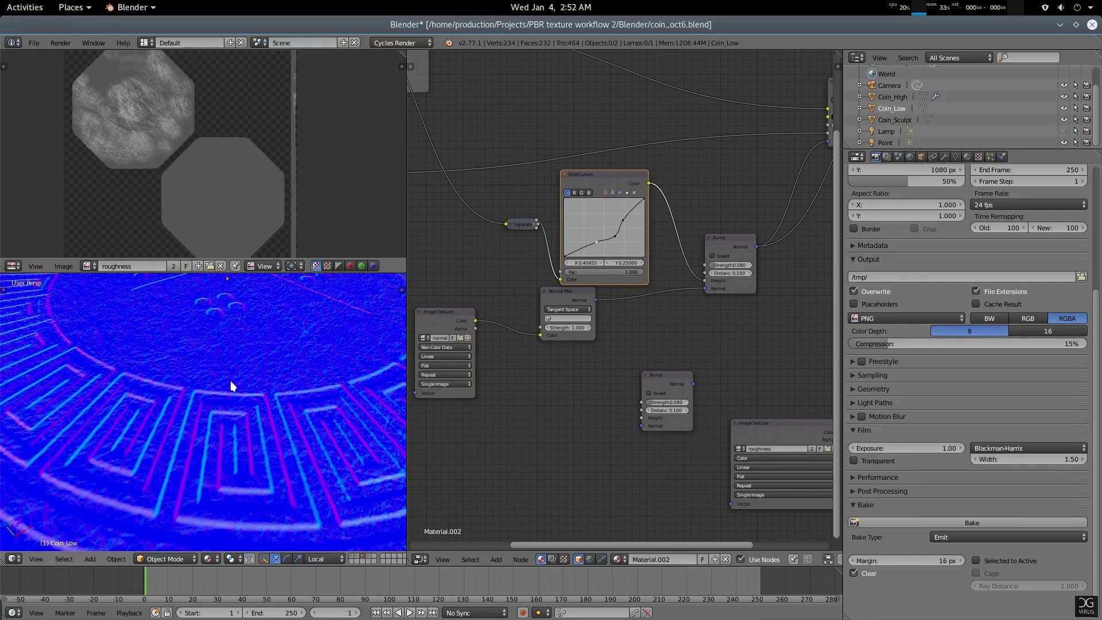
Move the Normal Map node below the RGB Curves node and shift the duplicated Bump node slightly down
scroll(229, 381, "down", 3)
middle_click_drag(591, 386, 619, 390)
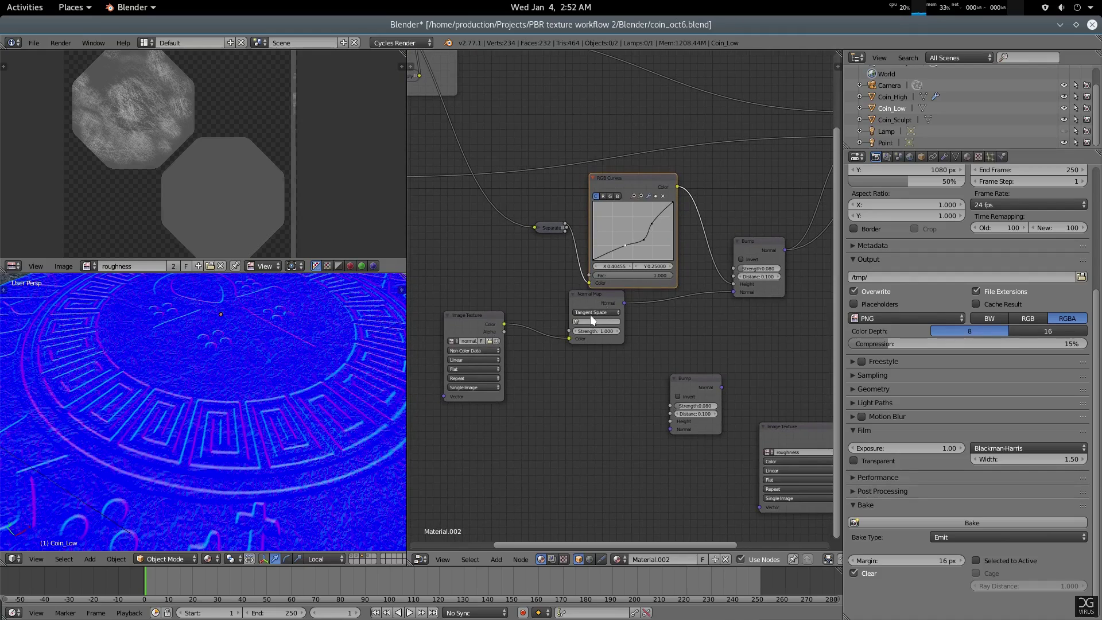
left_click_drag(591, 317, 572, 347)
left_click_drag(699, 378, 704, 386)
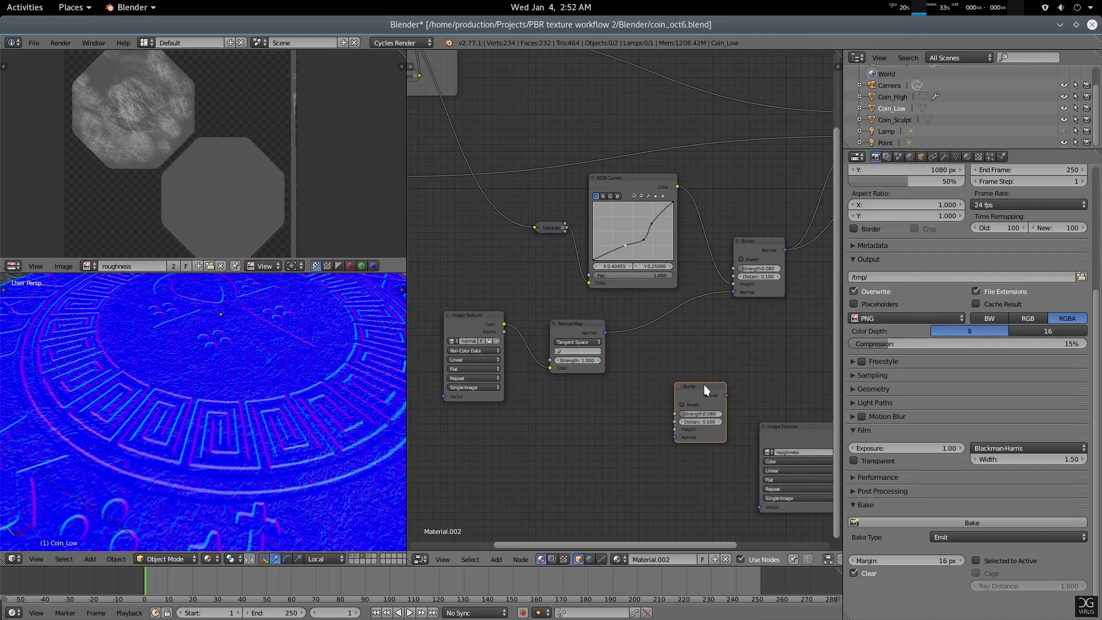
middle_click_drag(633, 383, 639, 366)
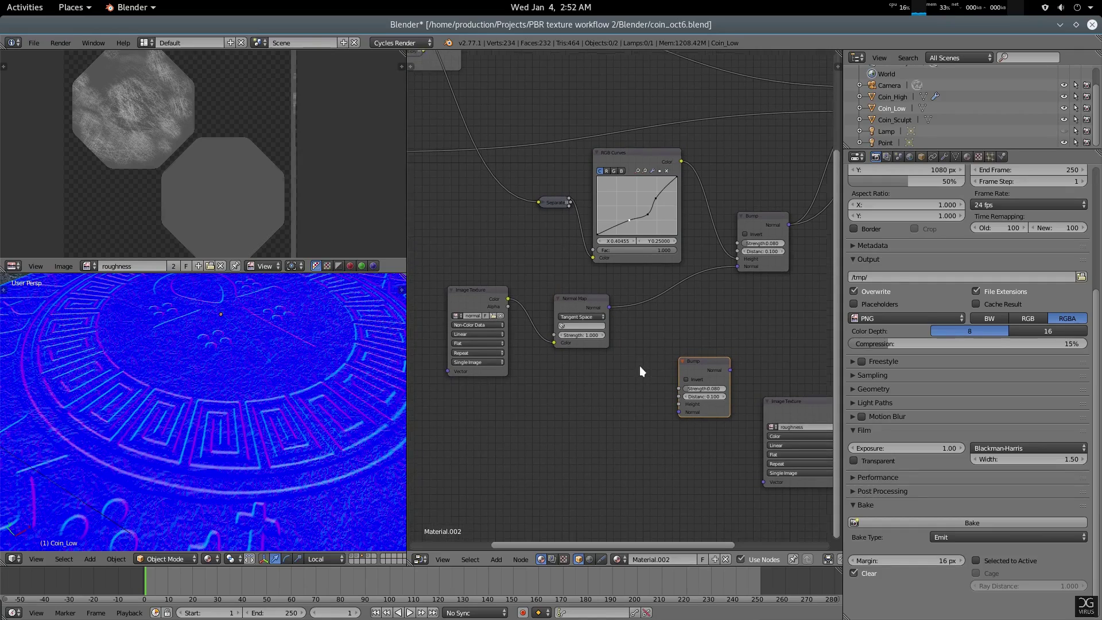
Add a new Normal Map node and place it directly below the existing Normal Map node
key("shift+a")
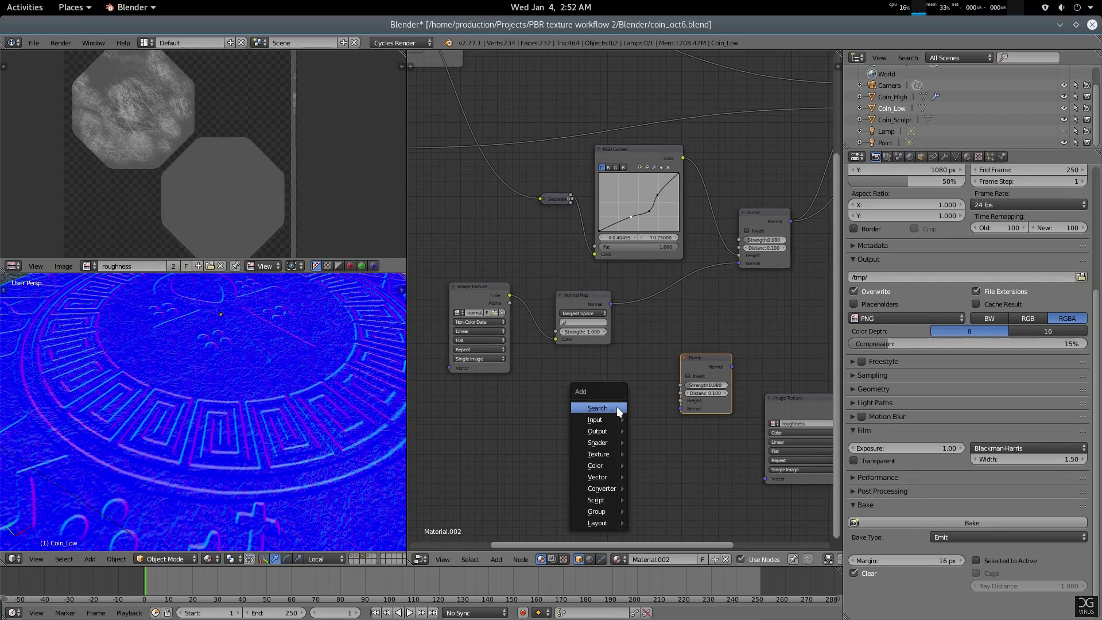
left_click(617, 408)
type("o")
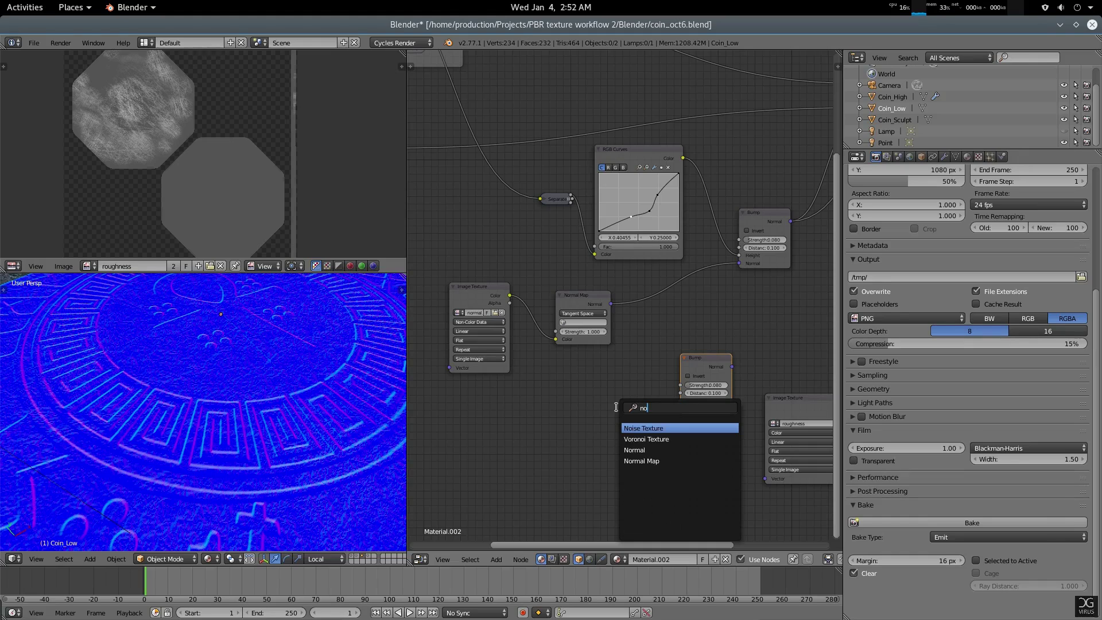
key("Down")
key("Down")
key("Down")
key("Return")
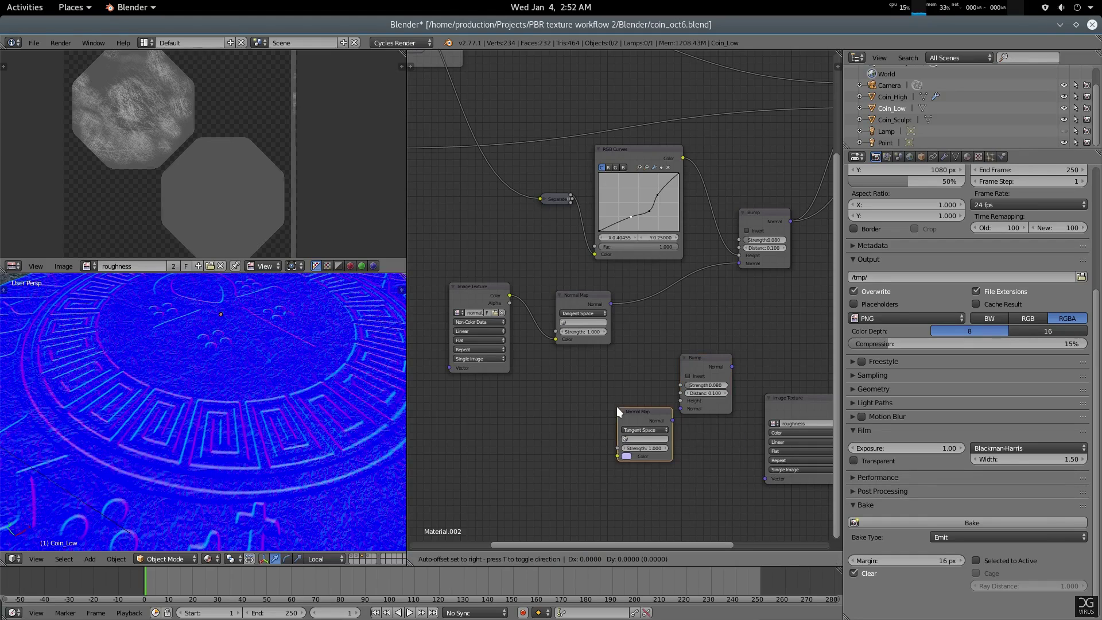
left_click(555, 395)
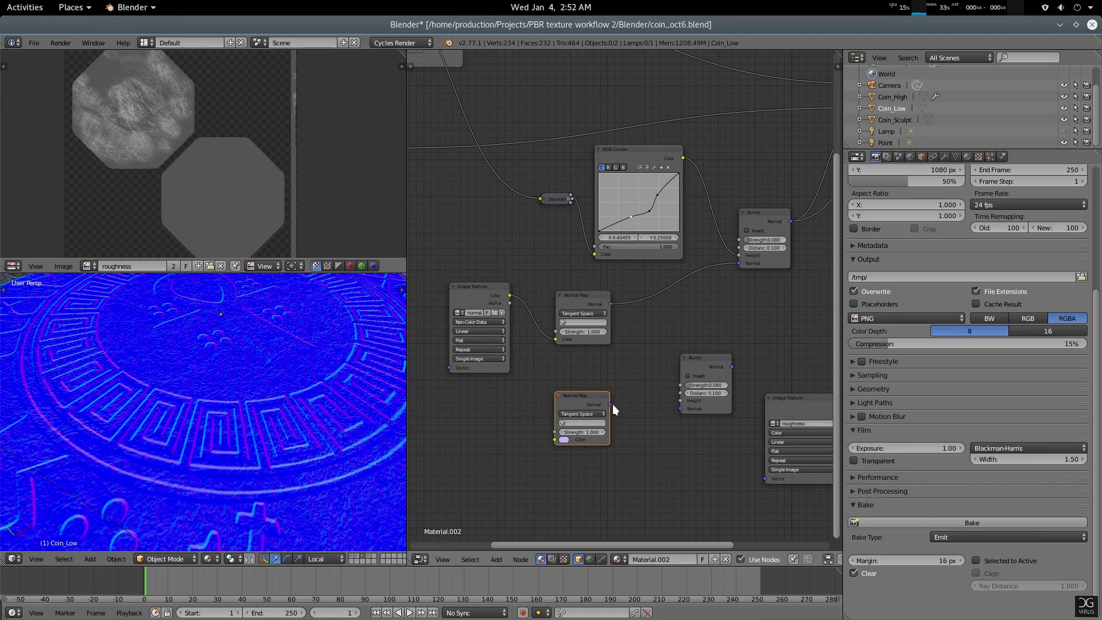
Connect the new Normal Map node to the duplicated Bump node's Normal input and set its space to Object Space
left_click_drag(611, 404, 681, 408)
middle_click_drag(714, 455, 552, 428)
left_click_drag(646, 372, 531, 446)
middle_click_drag(591, 445, 694, 371)
scroll(701, 404, "up", 4)
left_click(512, 350)
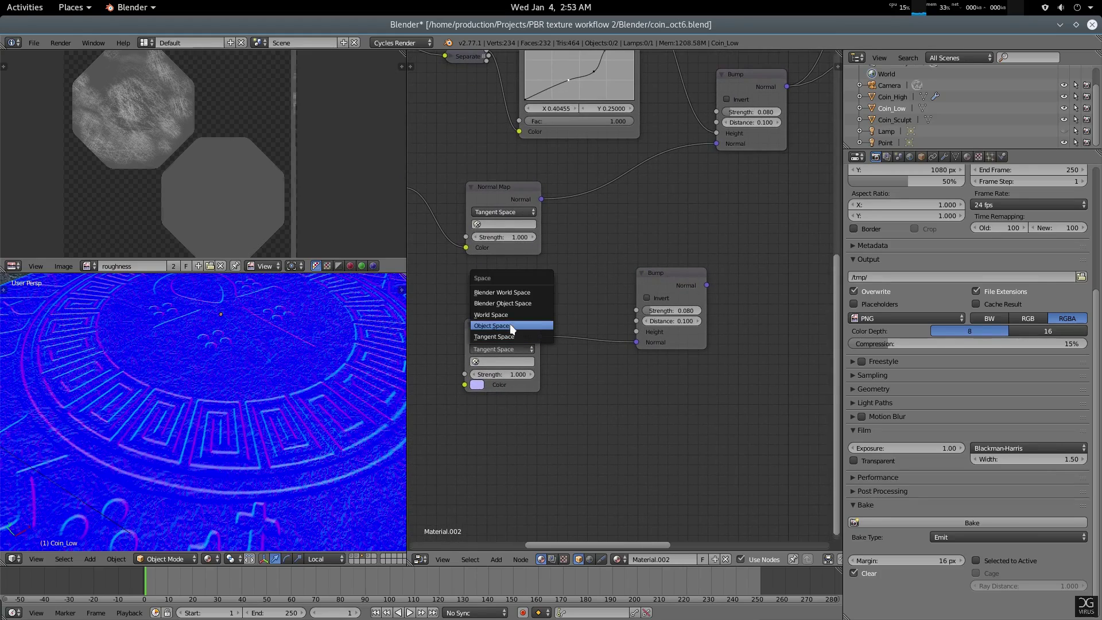
left_click(511, 326)
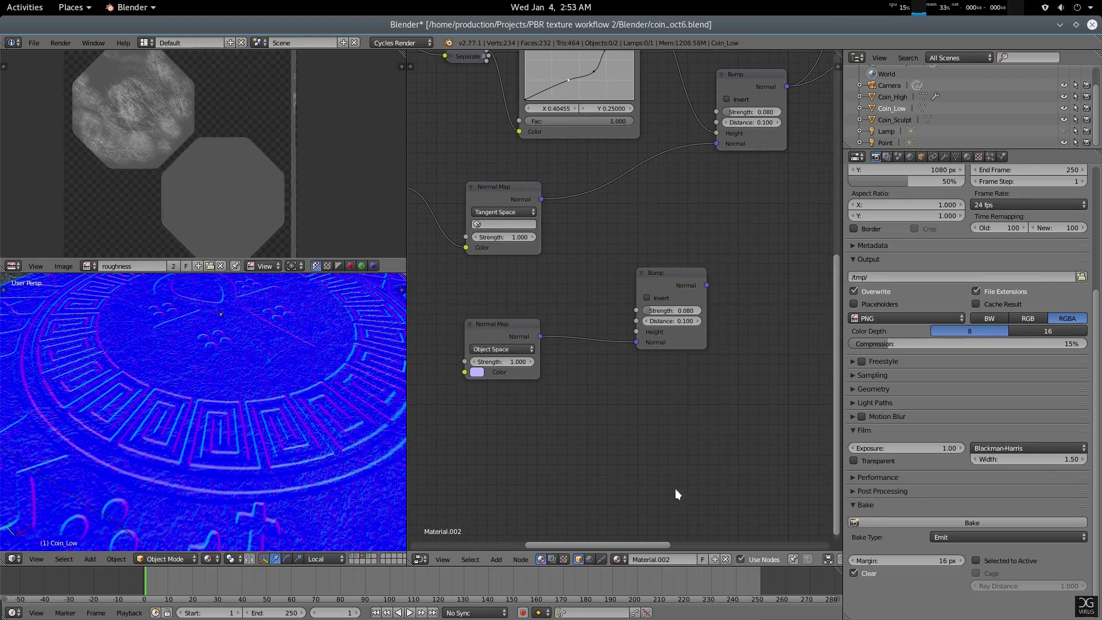
Preview the duplicated Bump node's output on the coin, and switch the preview back to the original Bump node for comparison
left_click(669, 278, "ctrl+shift")
scroll(197, 413, "down", 5)
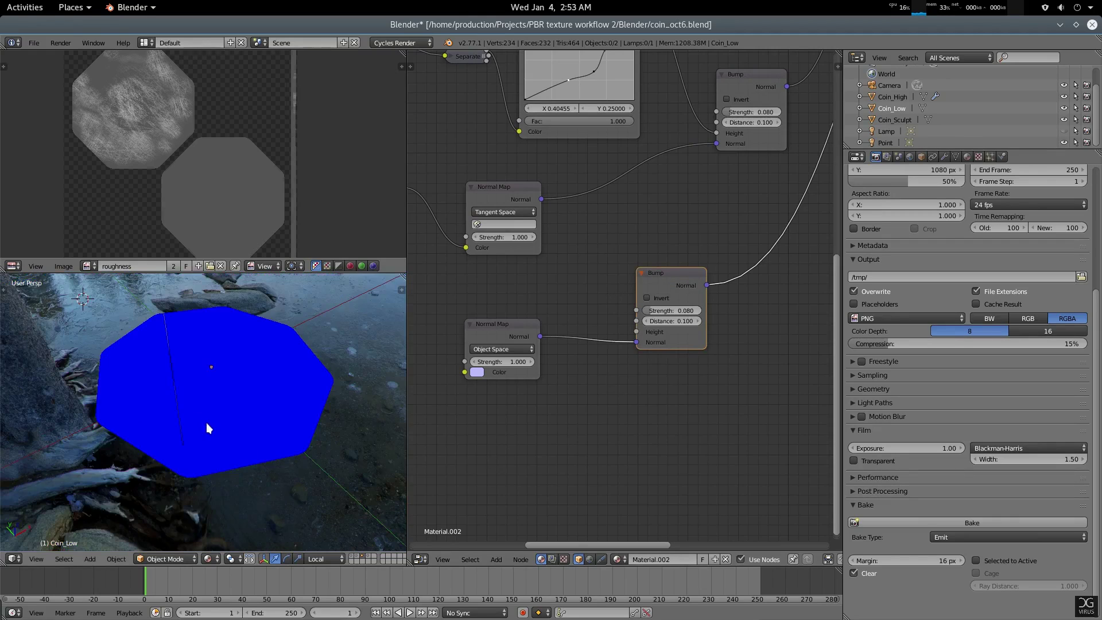
middle_click_drag(205, 422, 257, 453)
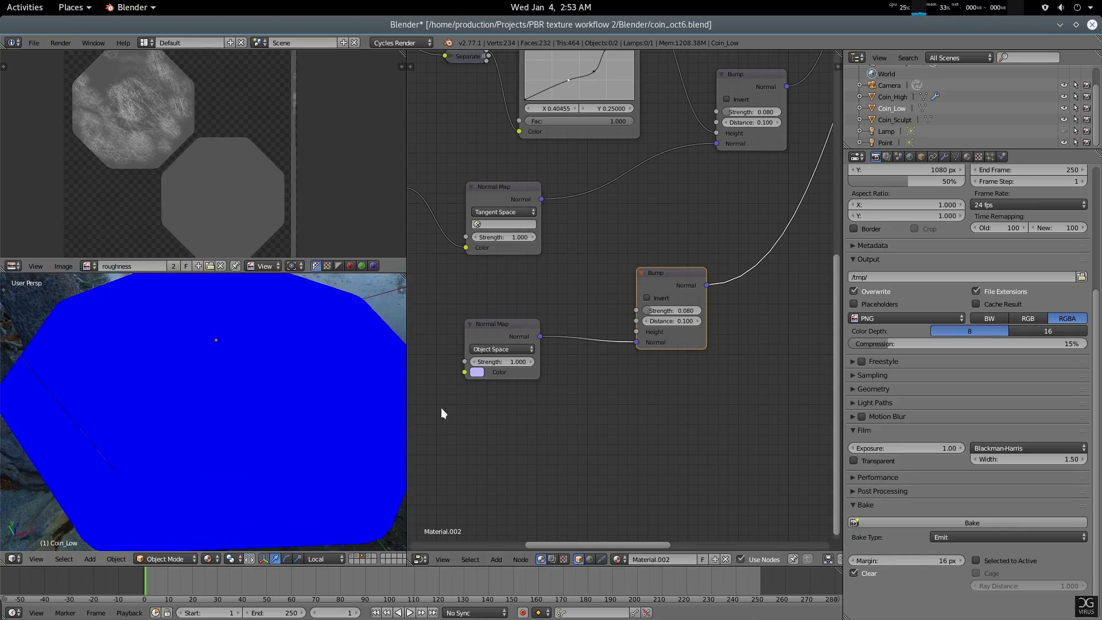
middle_click_drag(744, 373, 703, 422)
scroll(704, 422, "down", 3)
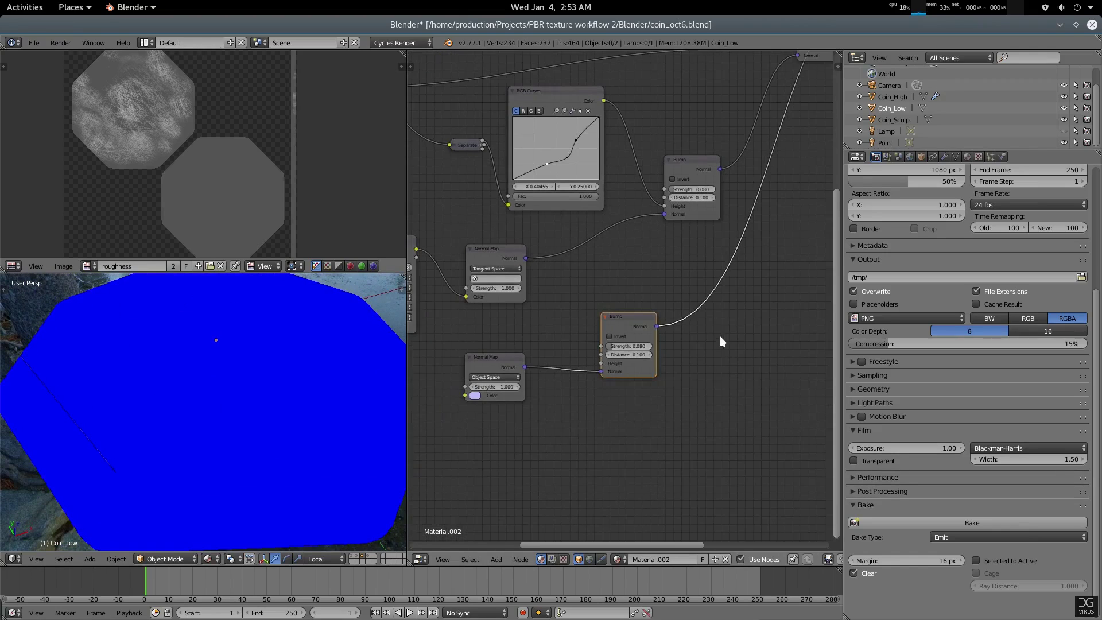
middle_click_drag(720, 336, 700, 347)
left_click(681, 179, "ctrl+shift")
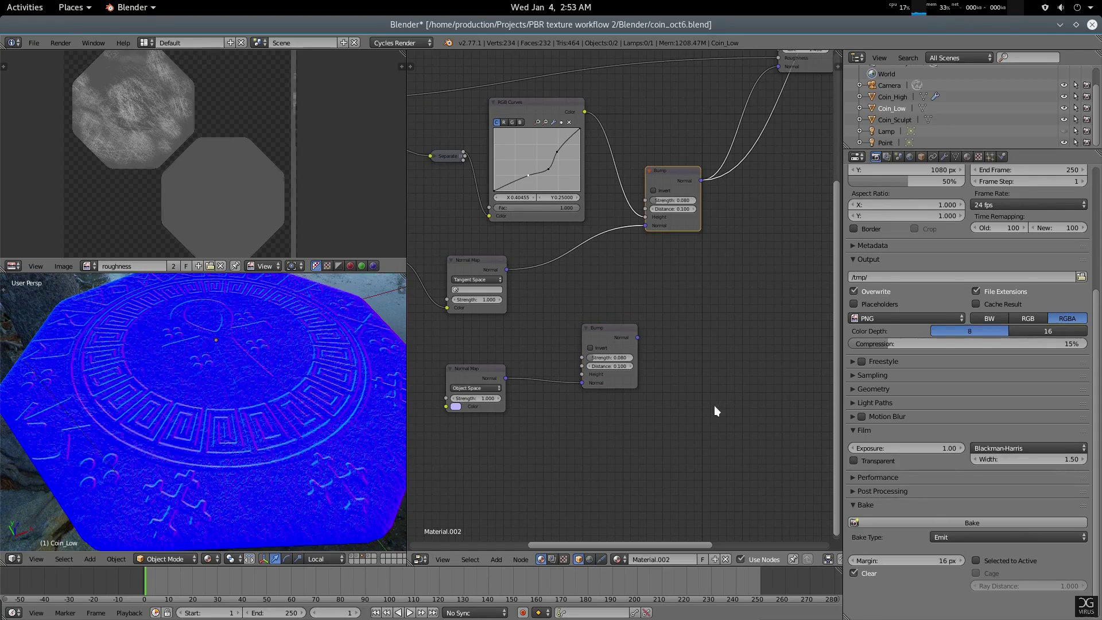
Duplicate the normal Image Texture node and place the copy below the Object Space Normal Map node
middle_click_drag(682, 430, 809, 384)
scroll(746, 398, "down", 2)
middle_click_drag(740, 398, 708, 375)
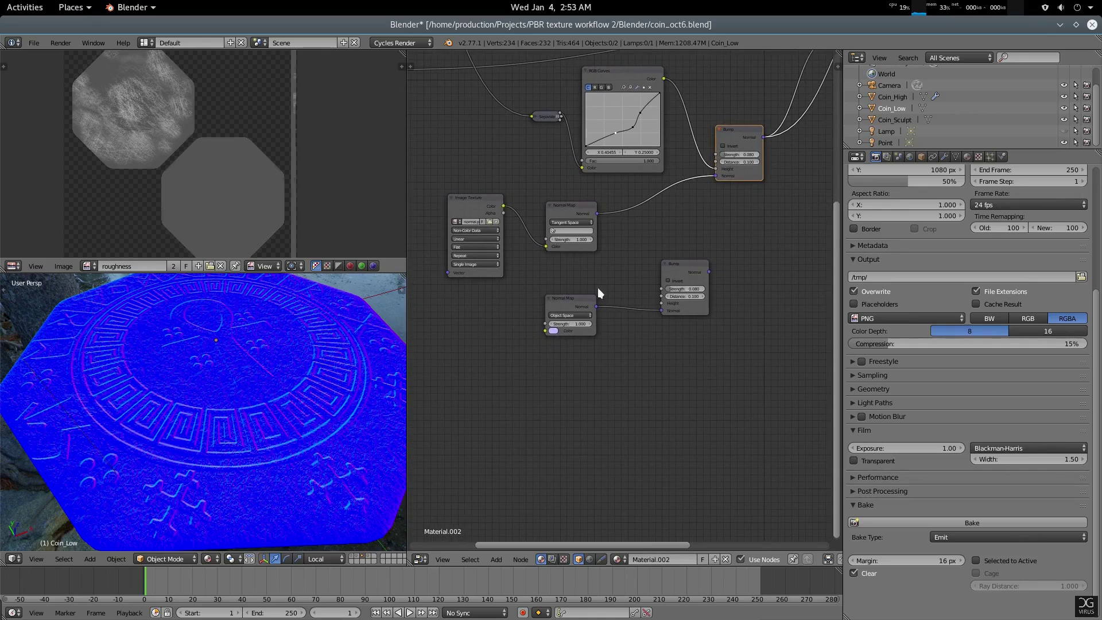
left_click(467, 196)
key("shift+d")
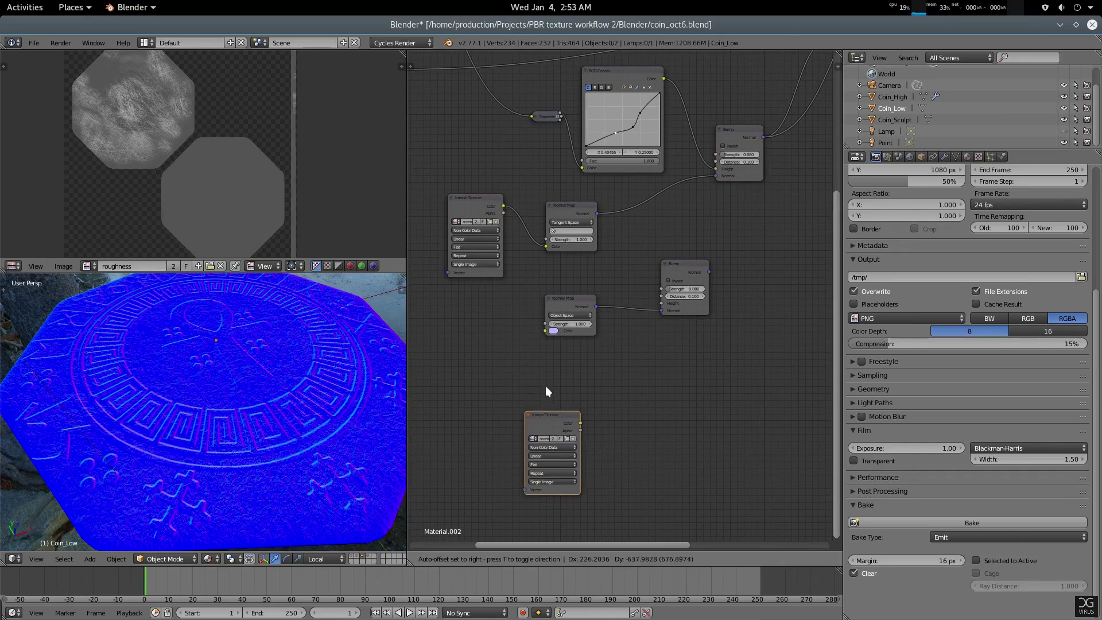
left_click(539, 381)
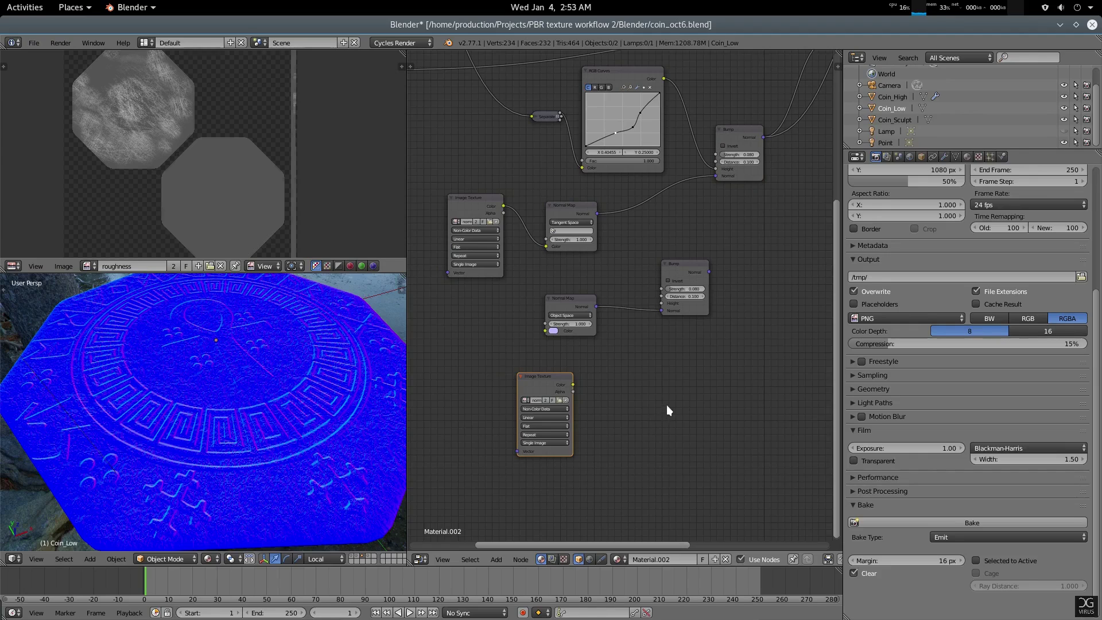
Connect the RGB Curves color output to the duplicated Bump node's Height input and preview that Bump node on the coin
middle_click_drag(666, 405, 622, 418)
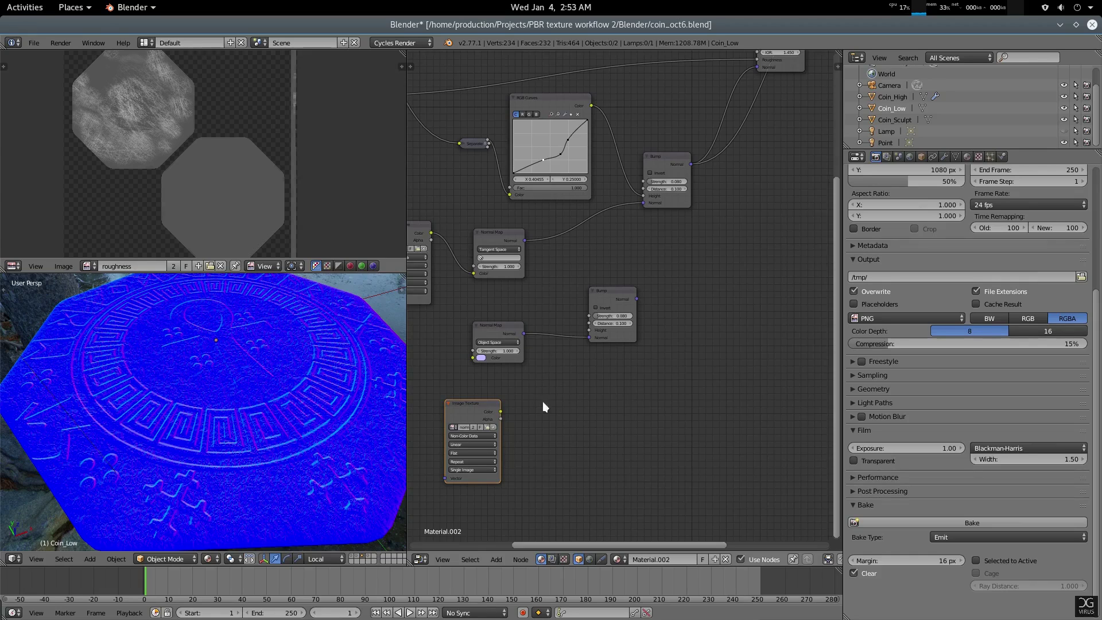
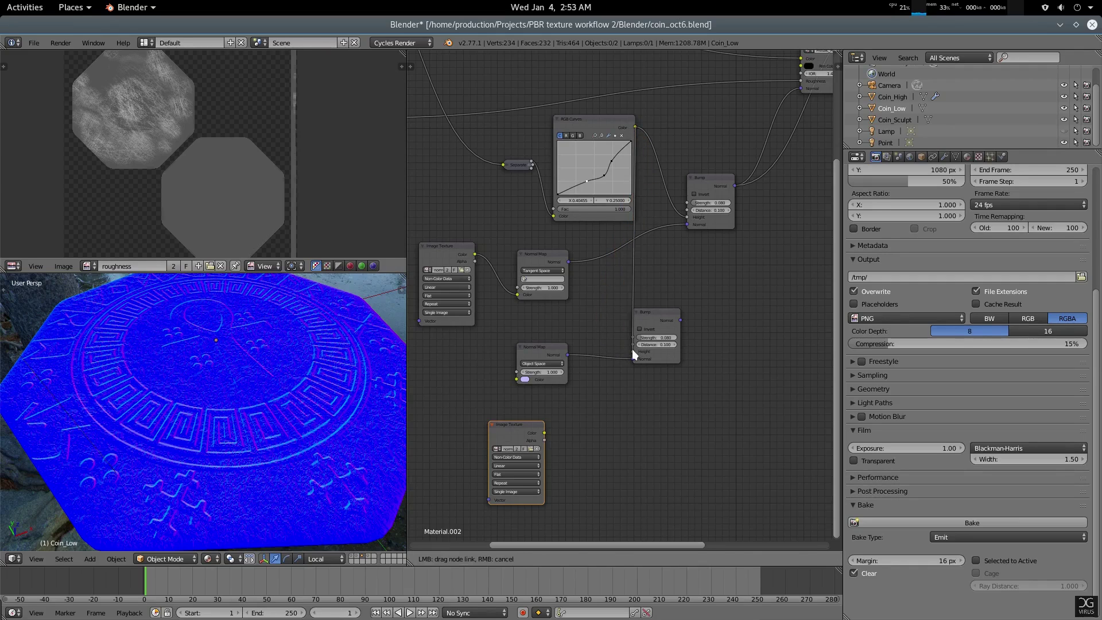
left_click(657, 314, "ctrl+shift")
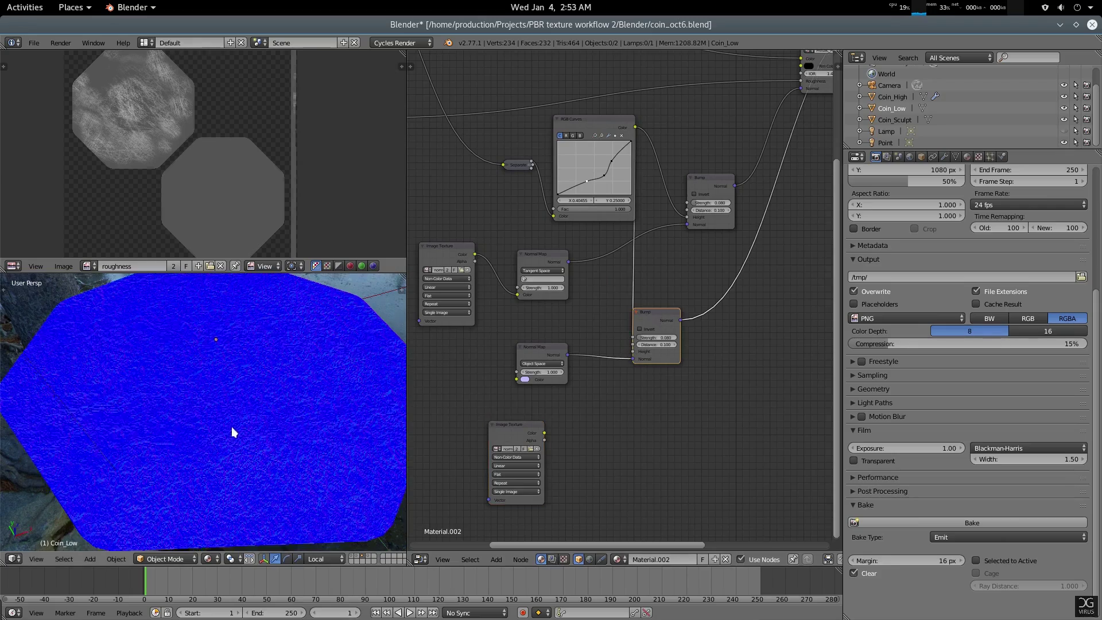
middle_click_drag(250, 375, 242, 403)
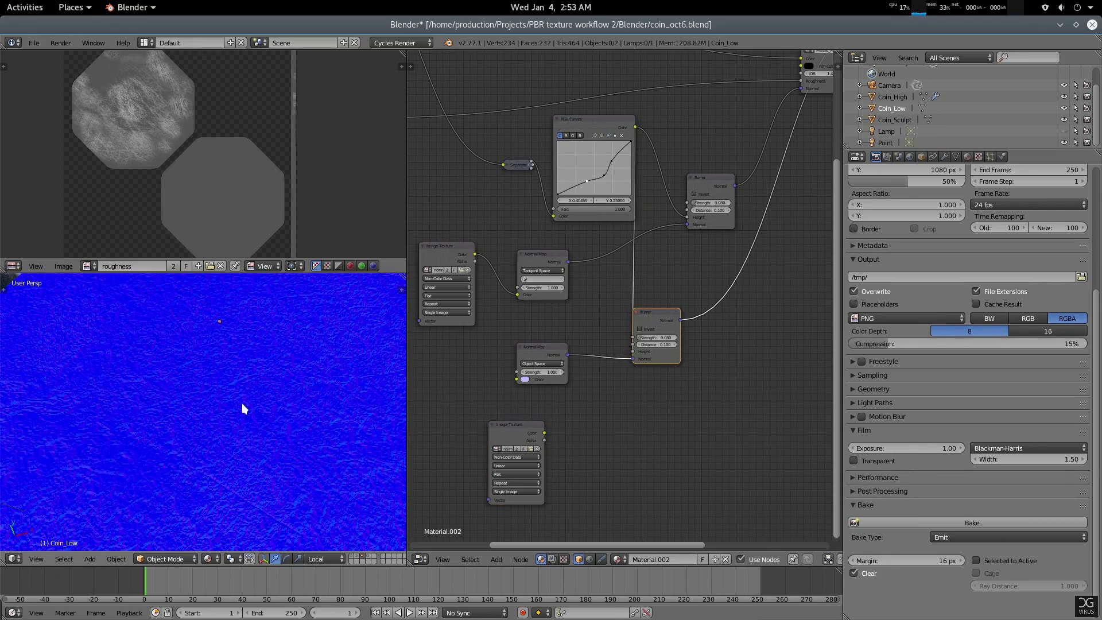
Add a MixRGB node and place it beyond the duplicated Bump node's output
middle_click_drag(700, 384, 657, 393)
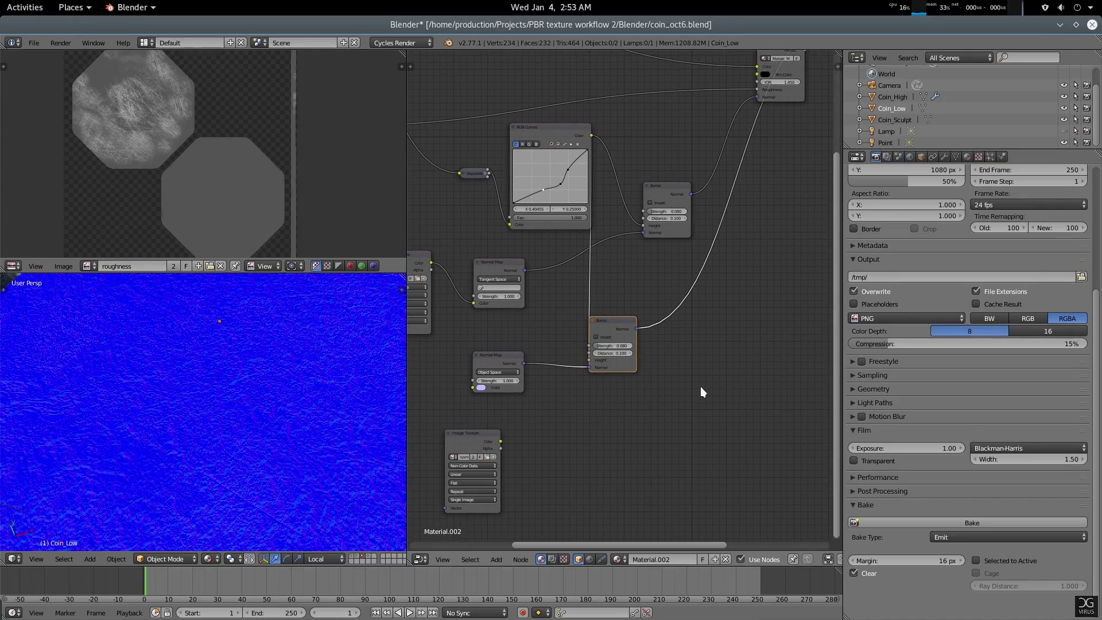
key("space")
type("mix")
key("Down")
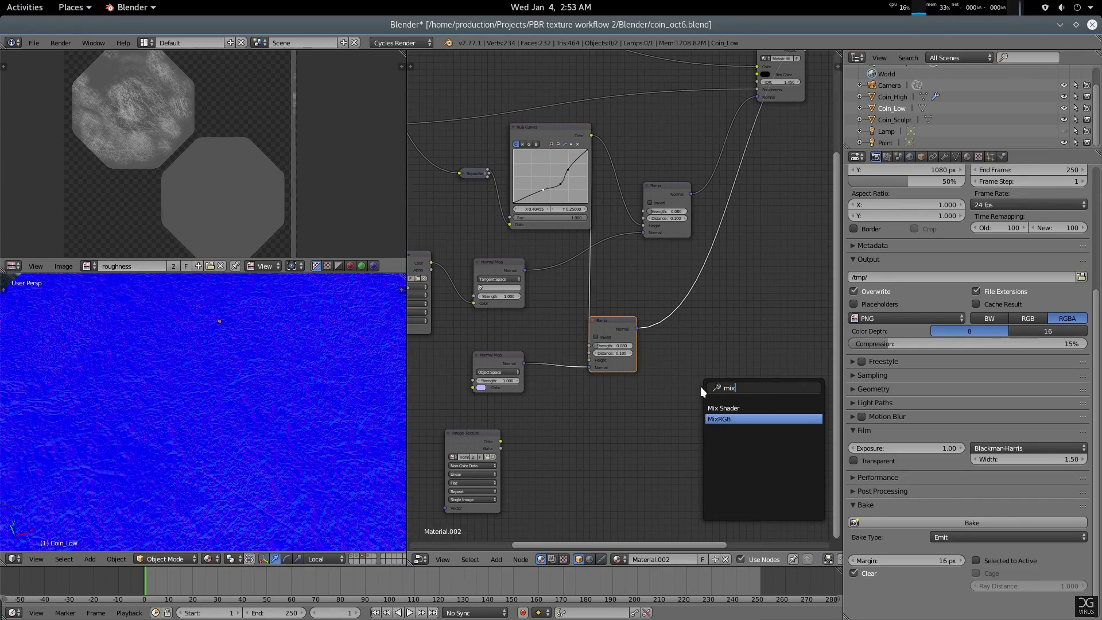
key("Return")
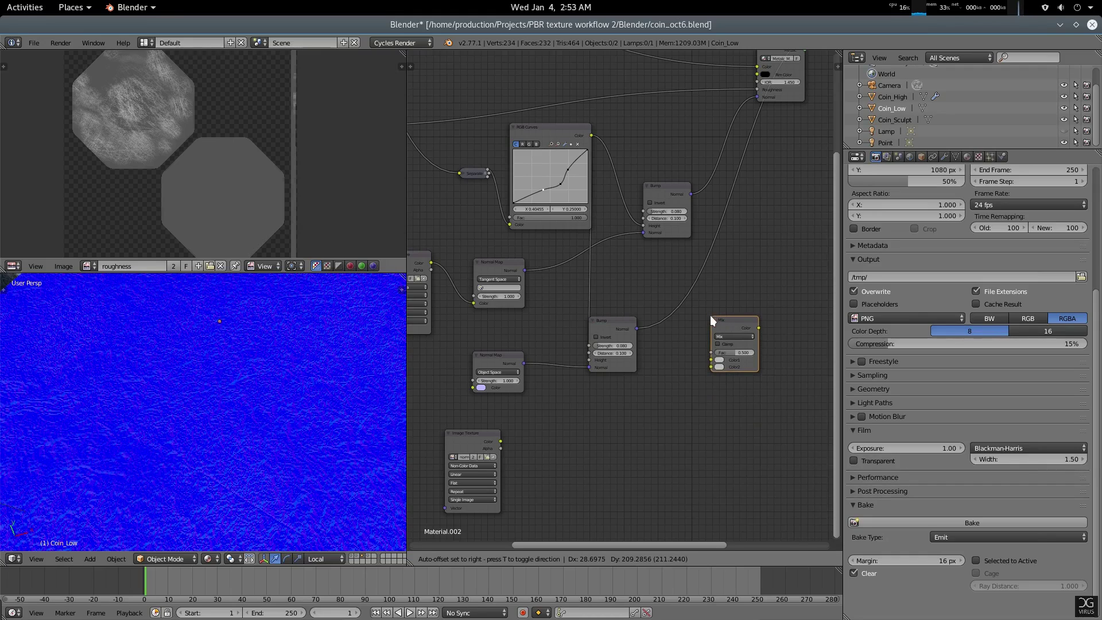
left_click(711, 315)
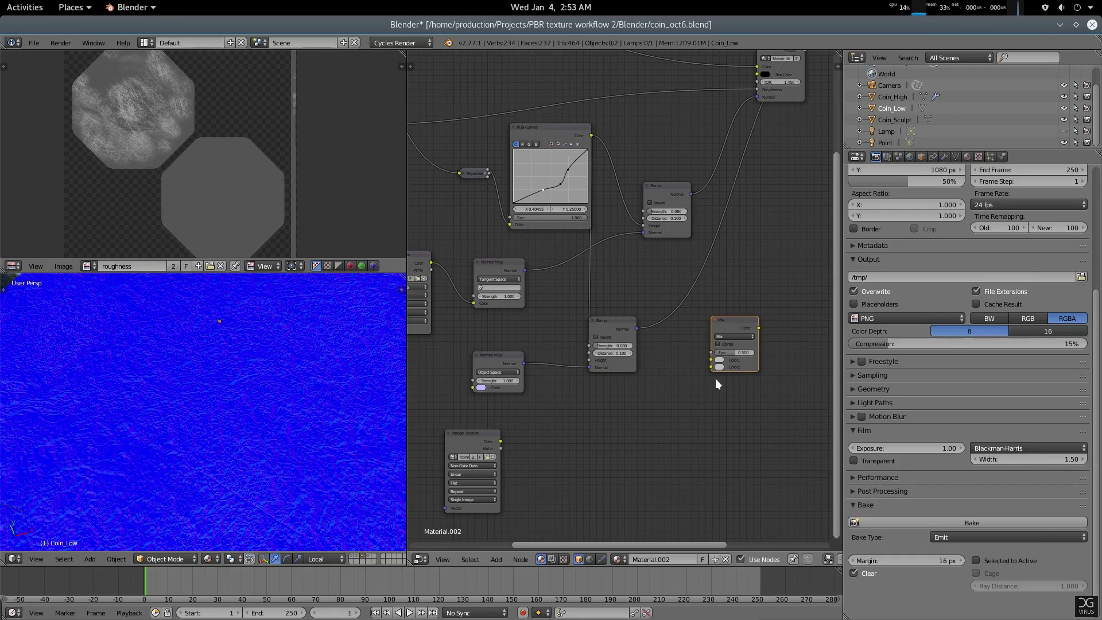
Set the MixRGB node's blend type to Screen and move the node slightly up and away from the Bump node
left_click(735, 336)
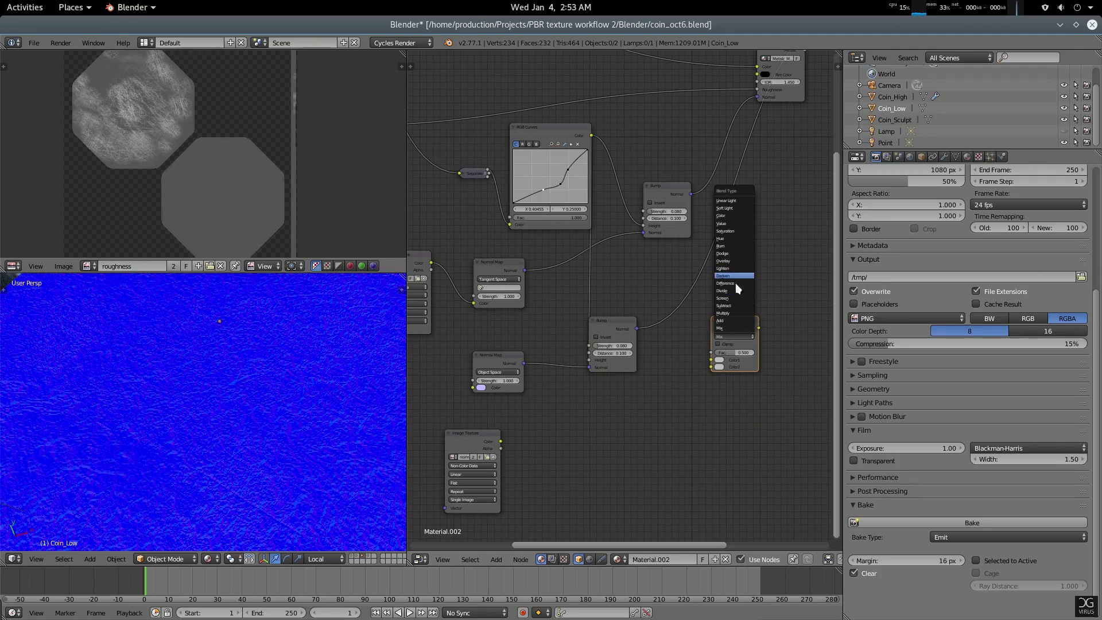
scroll(777, 404, "up", 2)
mouse_move(777, 404)
middle_mouse_down()
mouse_move(607, 393)
mouse_move(596, 373)
middle_mouse_up()
scroll(595, 368, "up", 4)
left_click(631, 325)
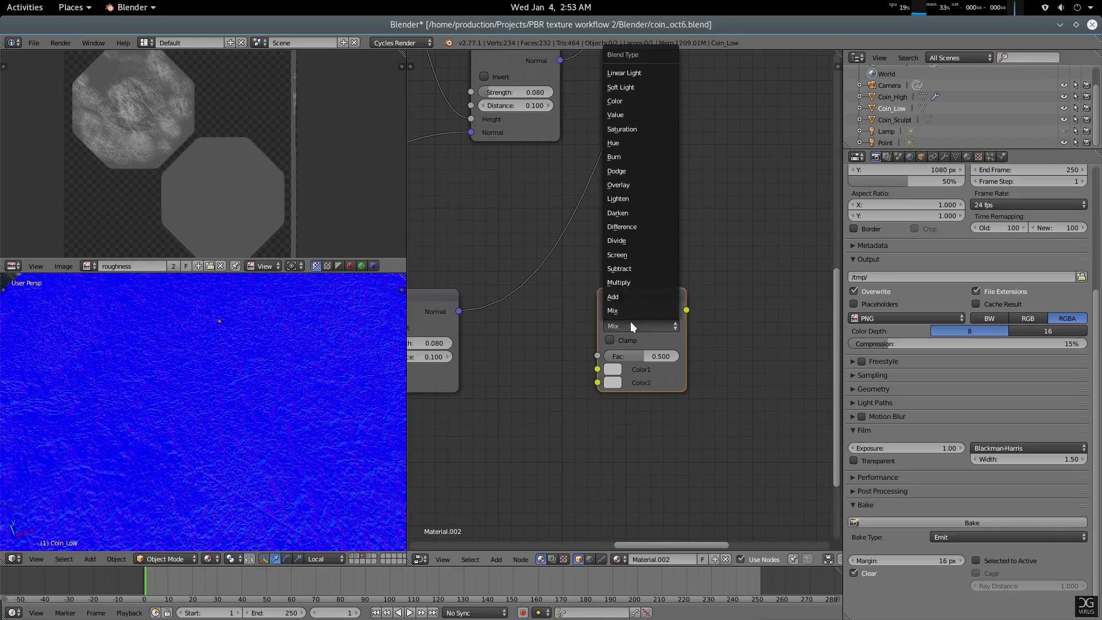
left_click(637, 255)
key("g")
left_click(668, 256)
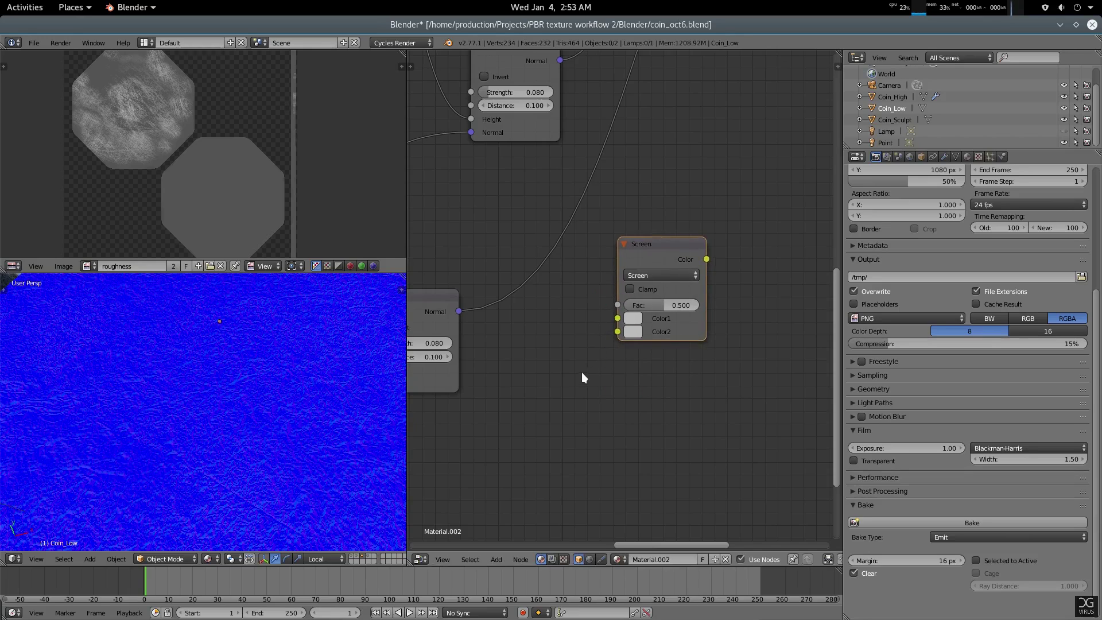
Connect the duplicated Bump node's Normal output to the Screen node's Color1 input and set its Fac to 1.000
scroll(579, 373, "down", 2)
middle_click_drag(573, 378, 648, 341)
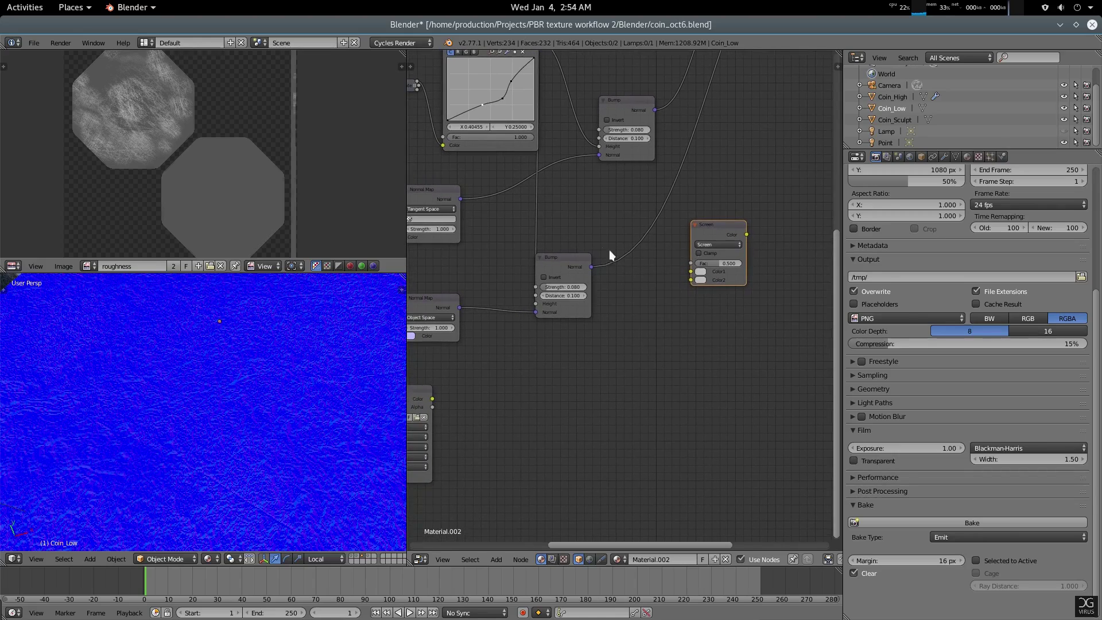
left_click_drag(580, 260, 691, 272)
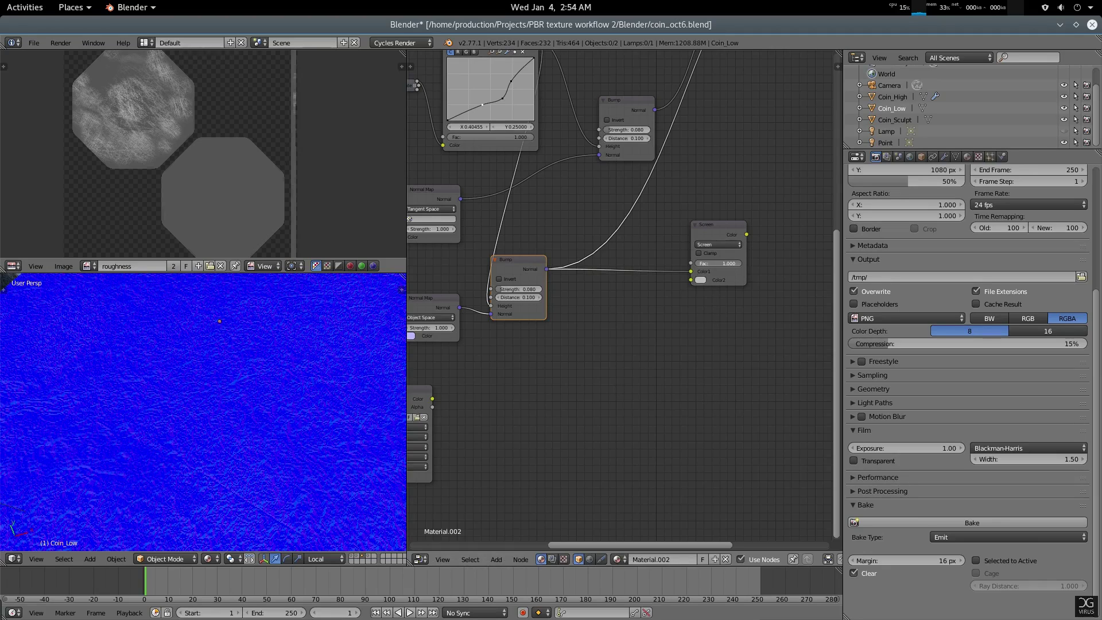
Move the copied normal Image Texture node below the duplicated Bump node and connect its Color output to the Screen node's Color2
middle_click_drag(664, 381, 705, 338)
left_click_drag(450, 357, 563, 308)
middle_click_drag(597, 309, 542, 369)
scroll(540, 367, "up", 1)
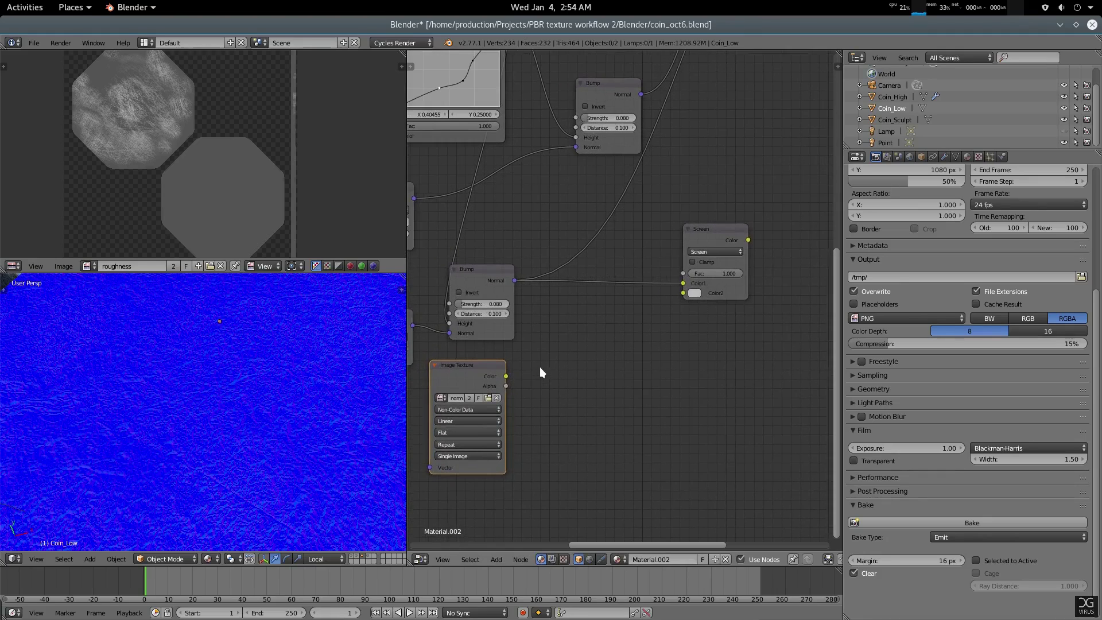
left_click_drag(509, 376, 682, 295)
Preview the Screen node's output on the coin and inspect the combined relief from several angles and up close
left_click(720, 235, "ctrl+shift")
scroll(235, 404, "down", 5)
scroll(236, 404, "up", 2)
scroll(236, 404, "down", 2)
mouse_move(236, 404)
middle_mouse_down()
mouse_move(255, 317)
mouse_move(244, 400)
middle_mouse_up()
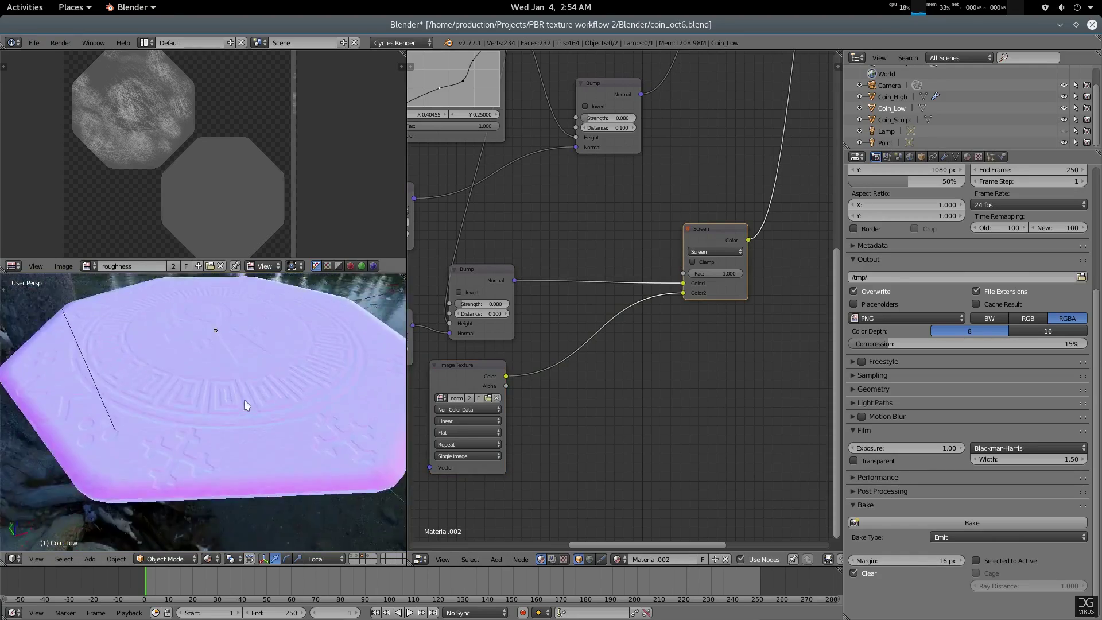
scroll(240, 418, "up", 5)
middle_click_drag(453, 392, 610, 339)
mouse_move(236, 428)
middle_mouse_down()
mouse_move(256, 375)
mouse_move(242, 412)
middle_mouse_up()
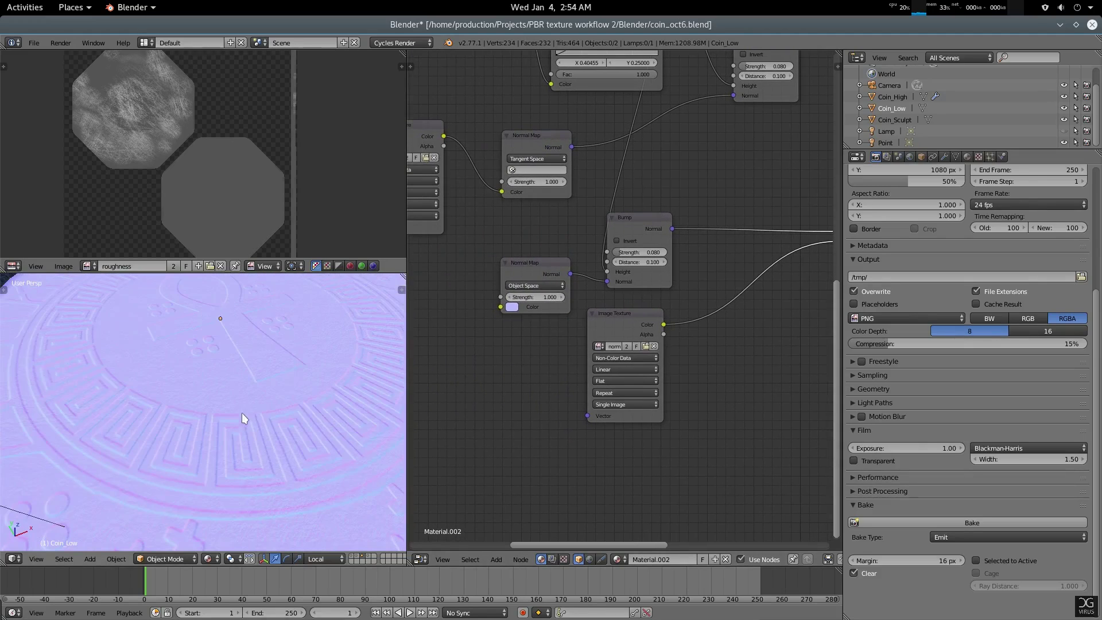
Try Tangent Space on the Normal Map node feeding the duplicated Bump node, and return it to Object Space
left_click(536, 284)
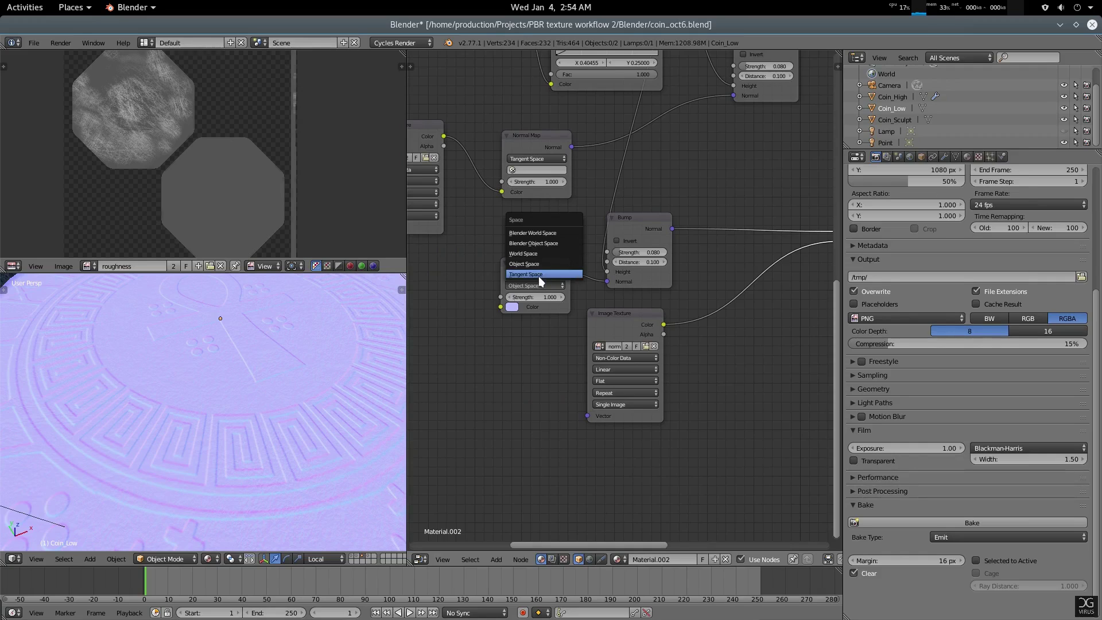
left_click(538, 280)
middle_click_drag(181, 424, 215, 451)
scroll(215, 451, "up", 2)
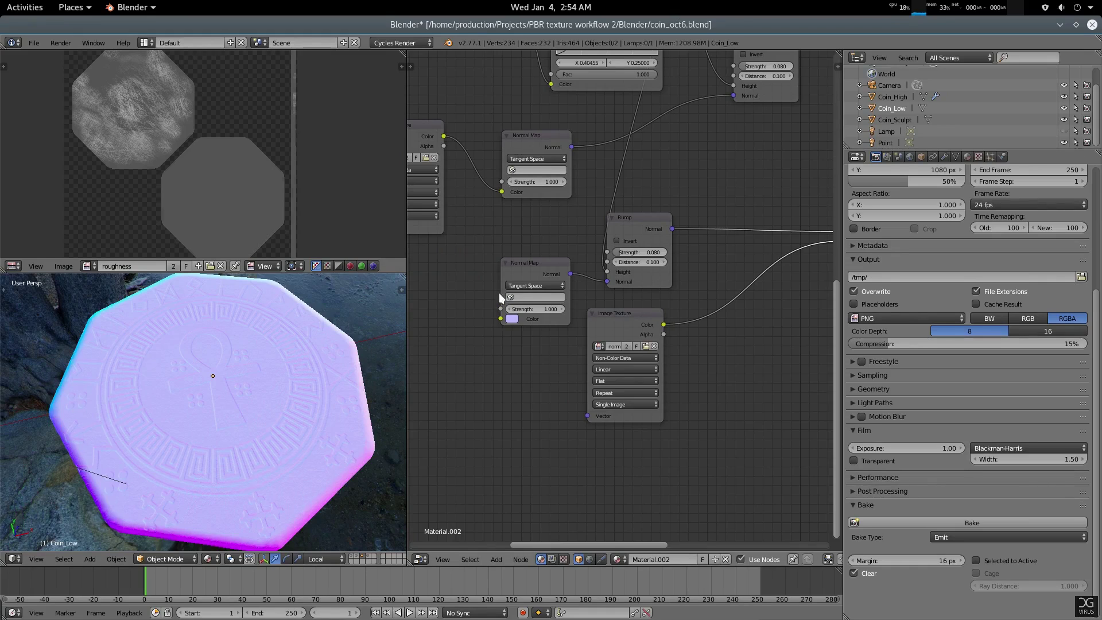
left_click(537, 285)
left_click(543, 262)
Duplicate the Object Space Normal Map node, place the copy below the Screen node and set it to Tangent Space
middle_click_drag(760, 373, 651, 412)
scroll(567, 411, "down", 2)
left_click(459, 318)
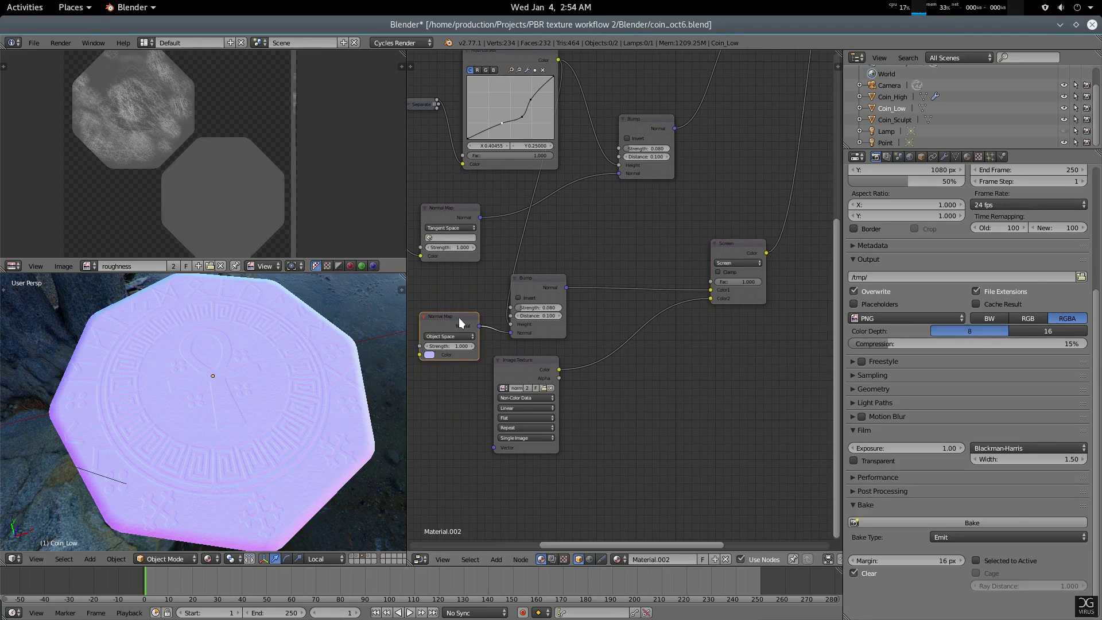
left_click_drag(459, 318, 721, 380)
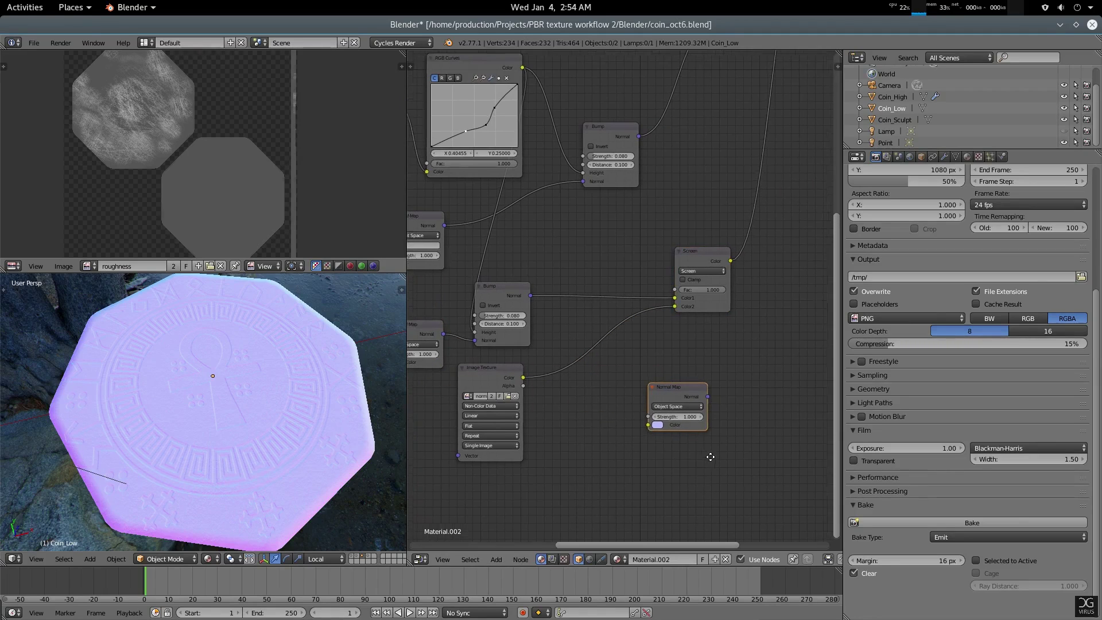
left_click(676, 406)
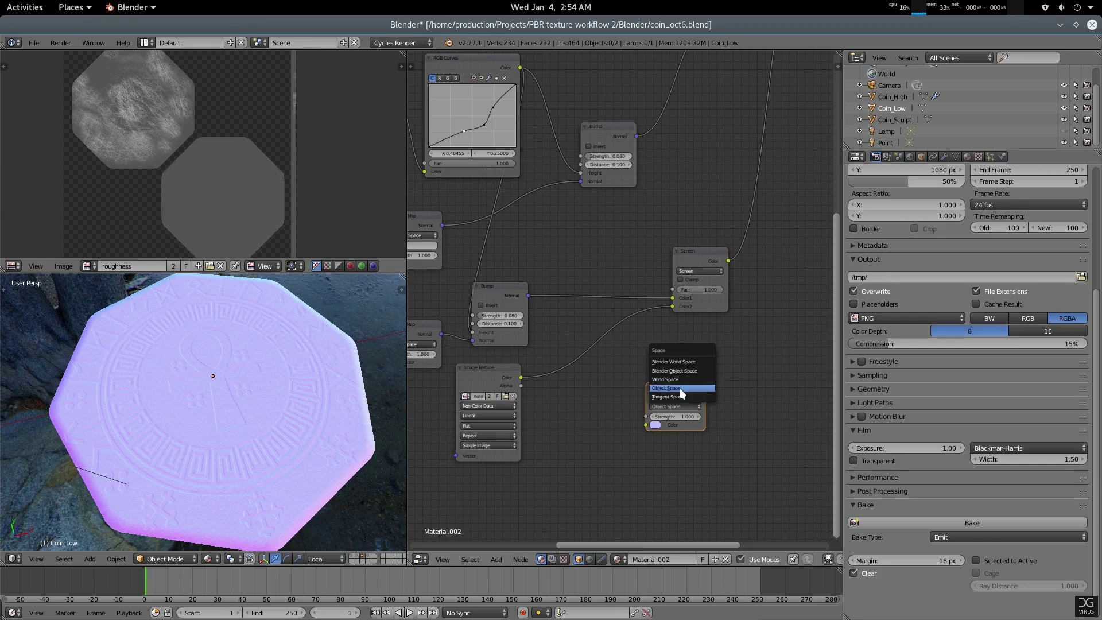
left_click(679, 399)
Insert the copied Normal Map node into the link leaving the Screen node and inspect the coin's surface detail
left_click_drag(679, 387, 773, 170)
mouse_move(282, 469)
middle_mouse_down()
mouse_move(308, 329)
mouse_move(280, 466)
middle_mouse_up()
scroll(279, 462, "up", 3)
scroll(279, 463, "down", 1)
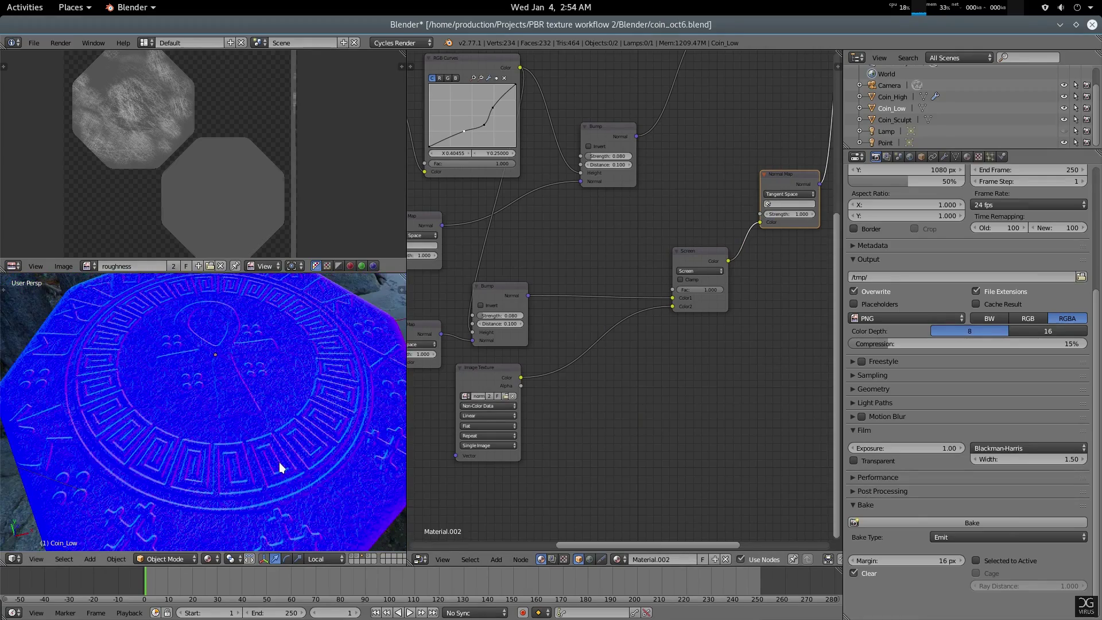
Move the Bump node feeding the Screen node away from it and enable the Bump node's Invert option
middle_click_drag(510, 298, 606, 361)
left_click_drag(596, 345, 587, 314)
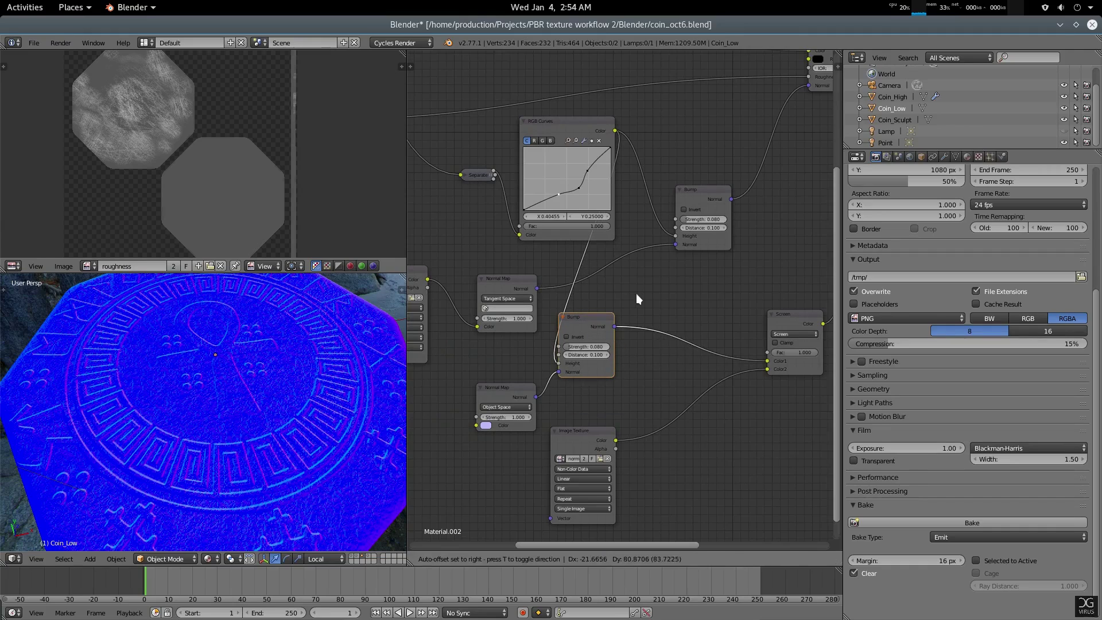
left_click(567, 336)
scroll(684, 319, "up", 2)
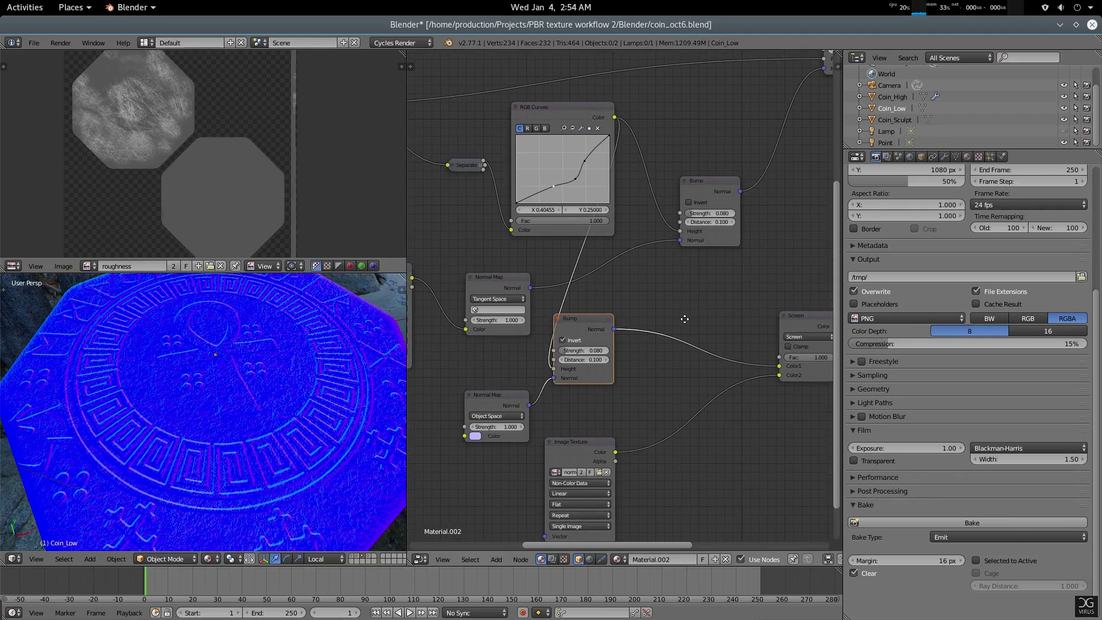
Add a Separate RGB node into the link between the inverted Bump node and the Screen node
key("shift+a")
left_click(670, 301)
type("sep")
key("Down")
key("Return")
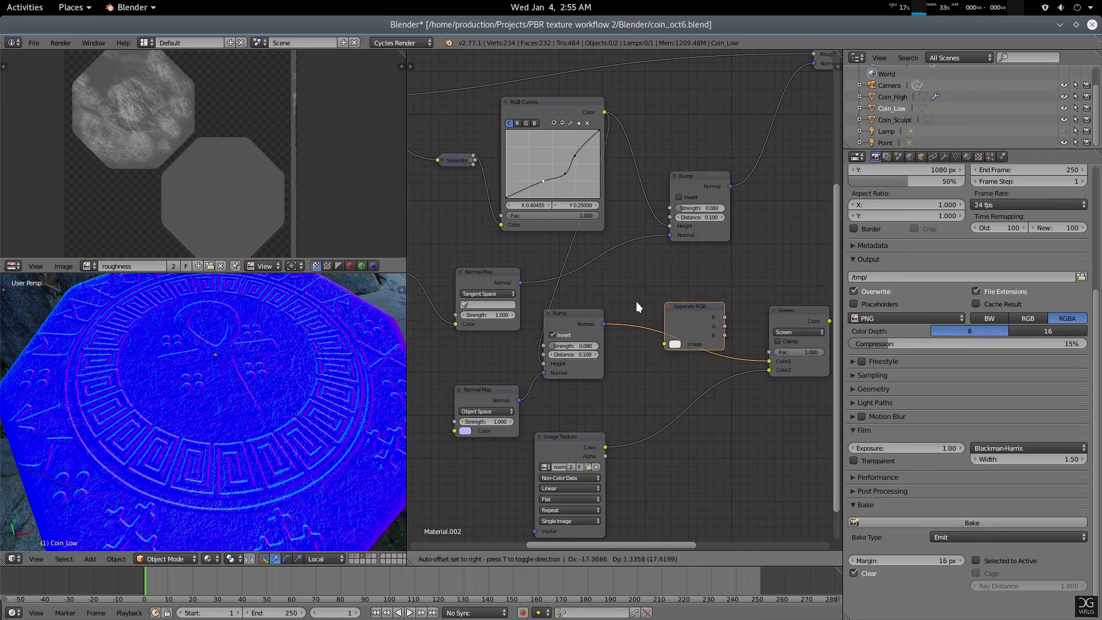
left_click(628, 300)
middle_click_drag(691, 379, 663, 391)
left_click_drag(640, 316, 620, 323)
middle_click_drag(653, 376, 652, 383)
Insert a Combine RGB node before the Screen node and connect its R, G and B inputs to the matching Separate RGB outputs
key("shift+a")
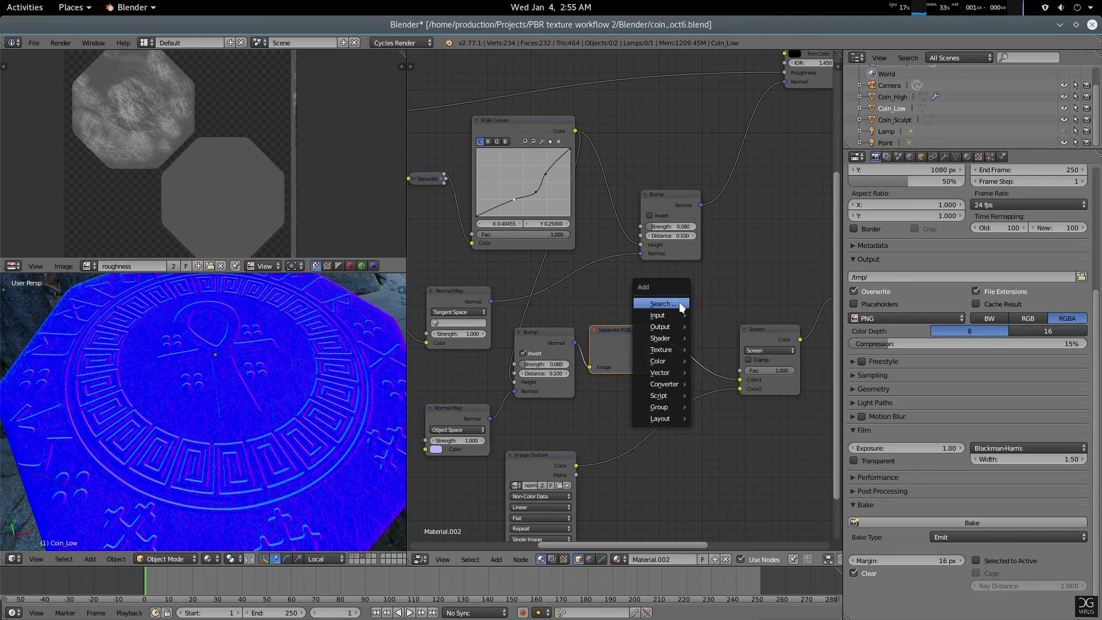
left_click(679, 302)
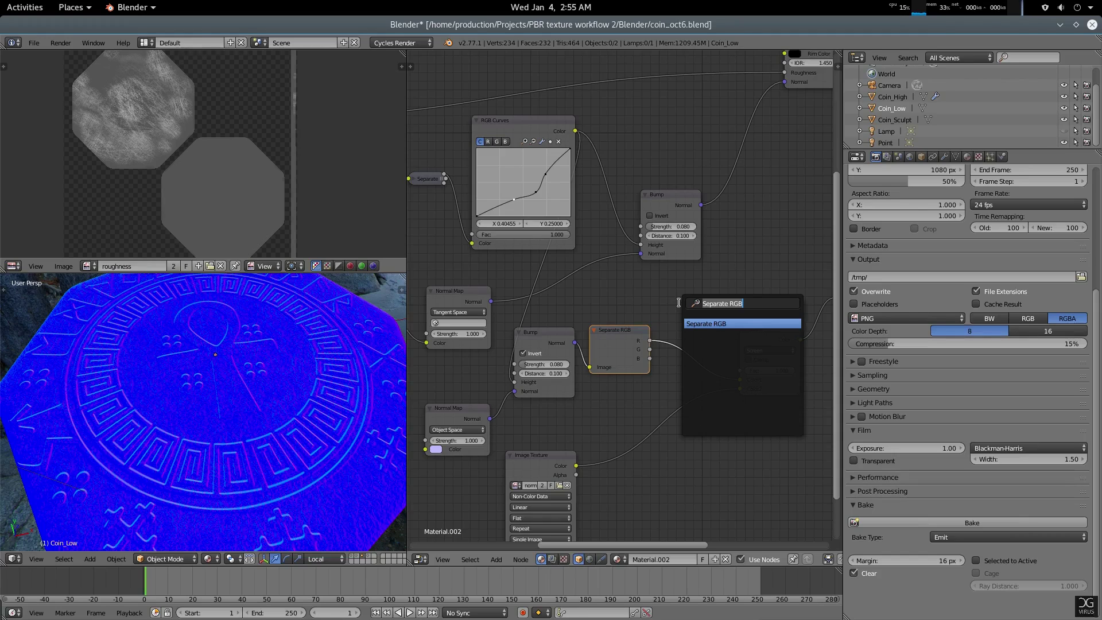
type("com")
key("Down")
key("Return")
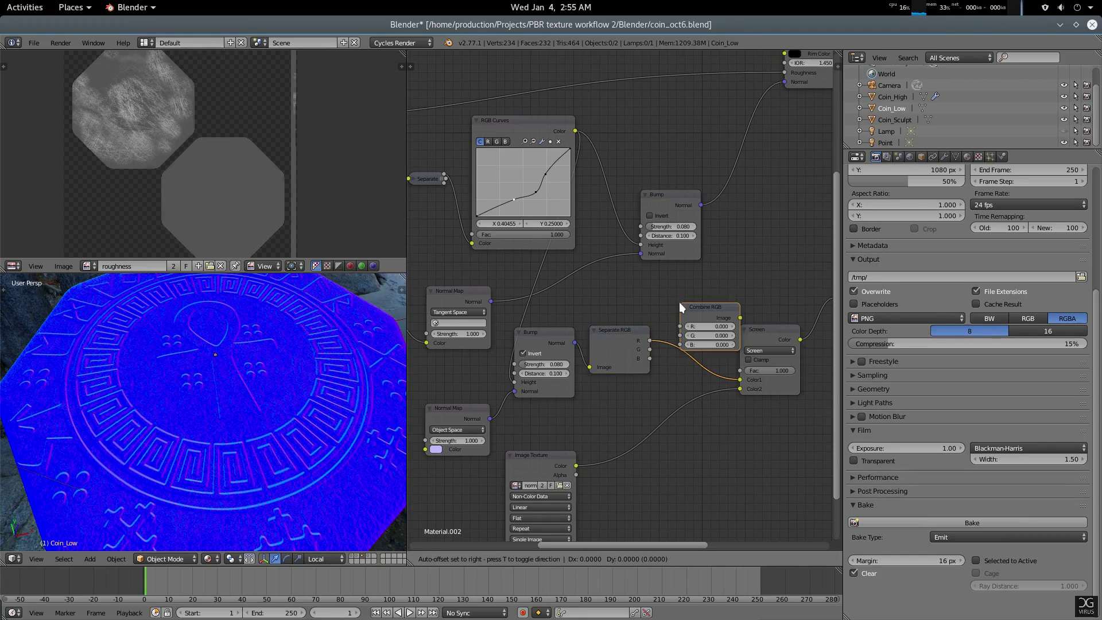
left_click(683, 322)
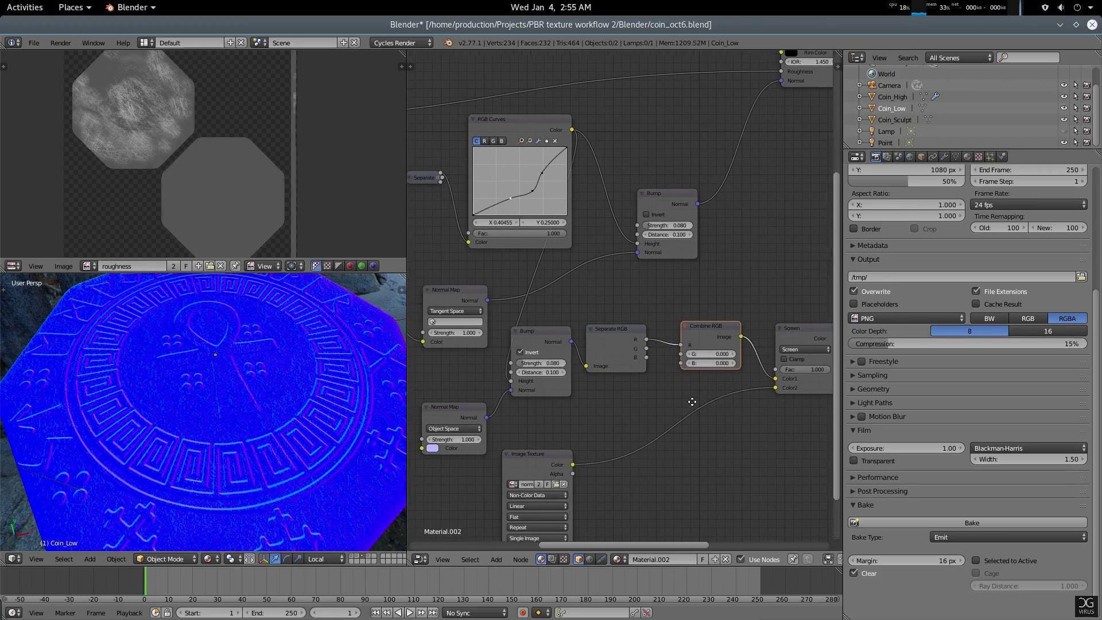
left_click_drag(645, 336, 680, 359)
scroll(711, 446, "down", 2)
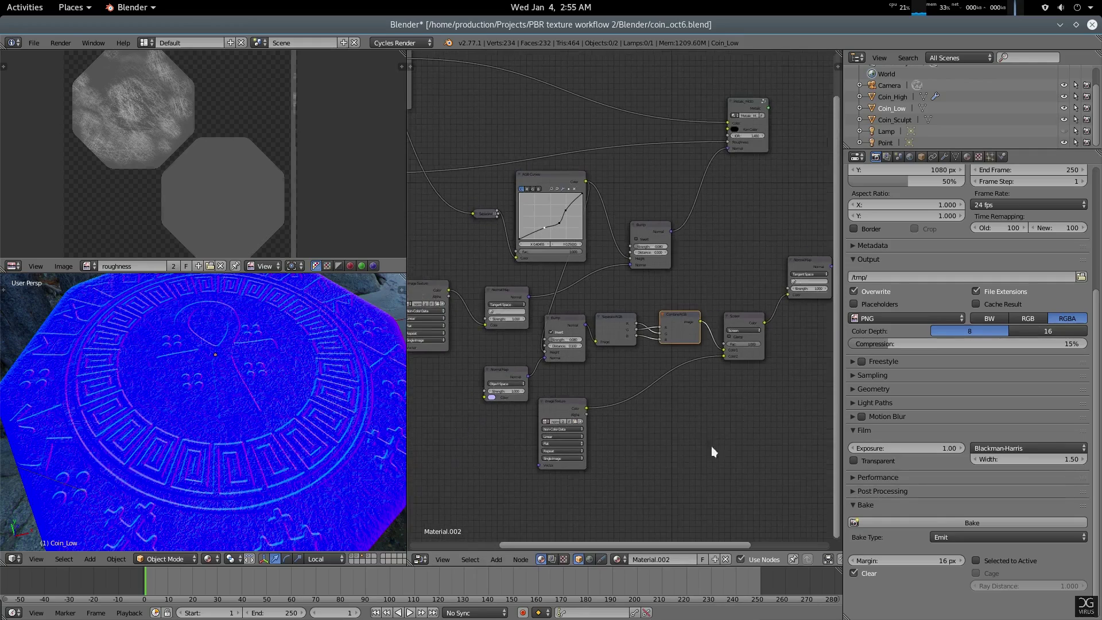
Compare the original Bump node's output with the final Tangent Space Normal Map's output on the coin, up close and from several angles
middle_click_drag(711, 452, 639, 433)
left_click(717, 287)
scroll(261, 407, "up", 6)
middle_click_drag(689, 303, 698, 333)
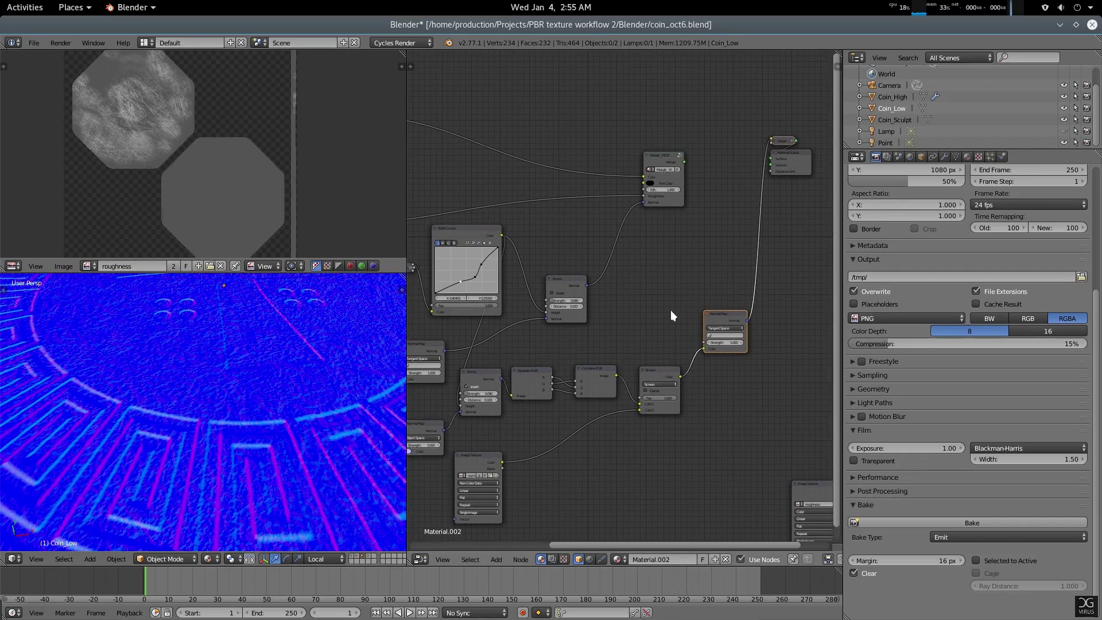
left_click(560, 281, "ctrl+shift")
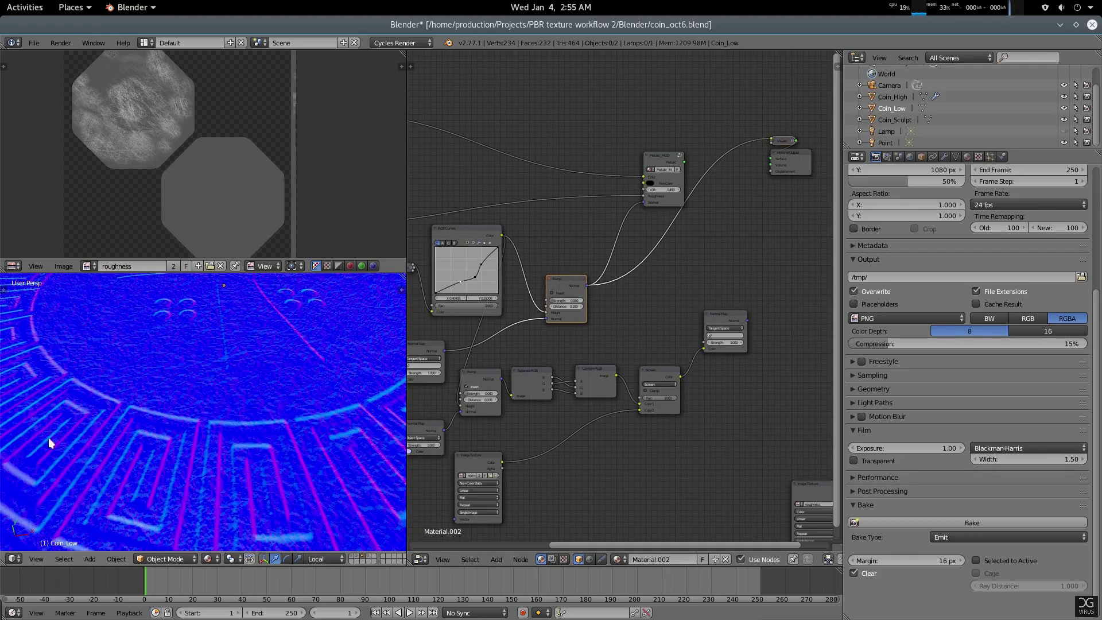
left_click(727, 318, "ctrl+shift")
scroll(155, 449, "down", 5)
middle_click_drag(155, 449, 253, 391)
middle_click_drag(770, 351, 667, 281)
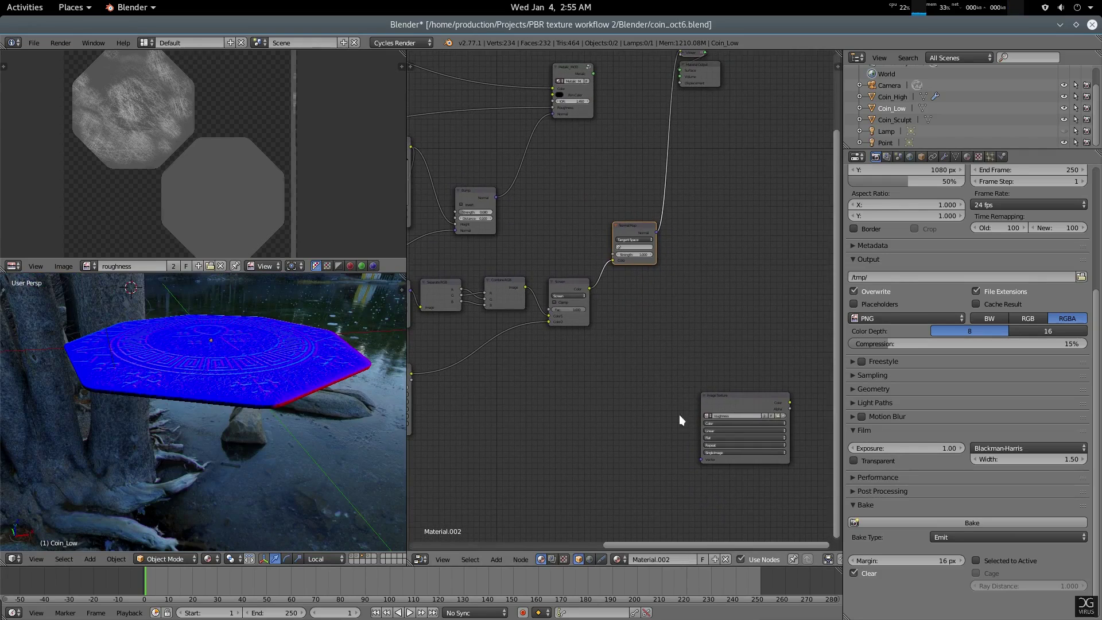
middle_click_drag(267, 397, 224, 386)
scroll(229, 361, "up", 4)
Create a new blank image named Normal_combine at 4096 × 4096 px
left_click(64, 266)
left_click(78, 253)
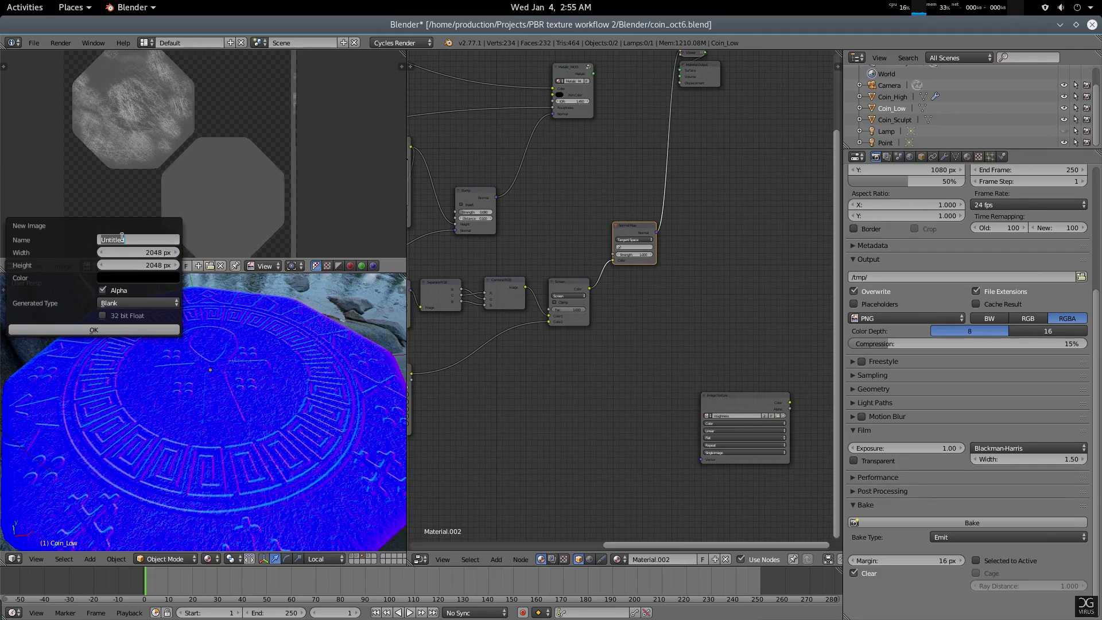
type("Normal_combine")
left_click(131, 253)
type("*2")
key("Tab")
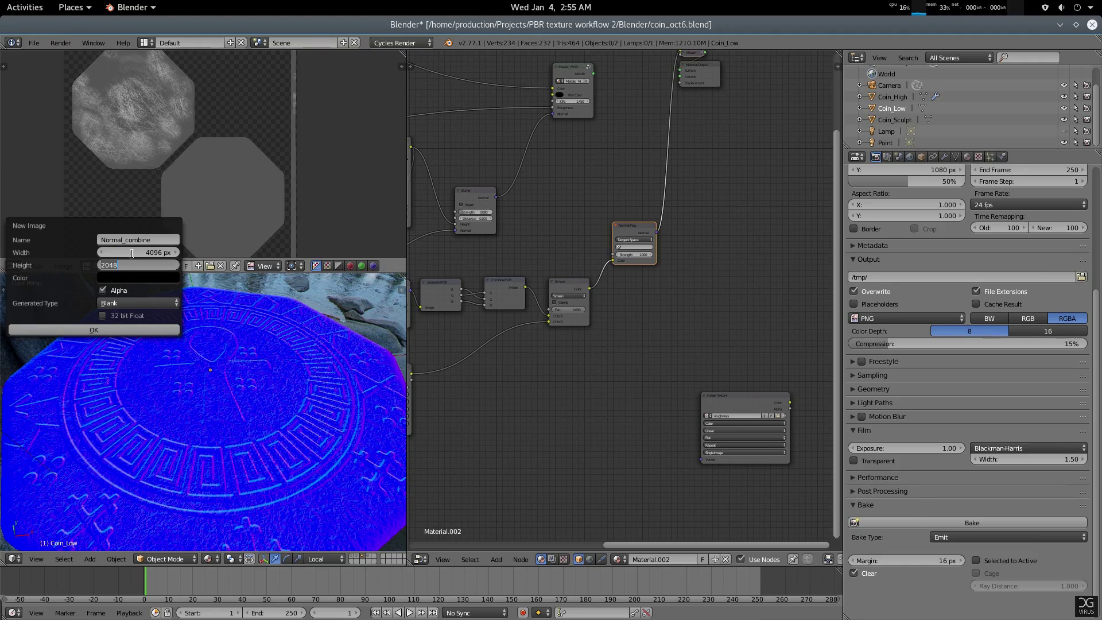
type("*2")
key("Tab")
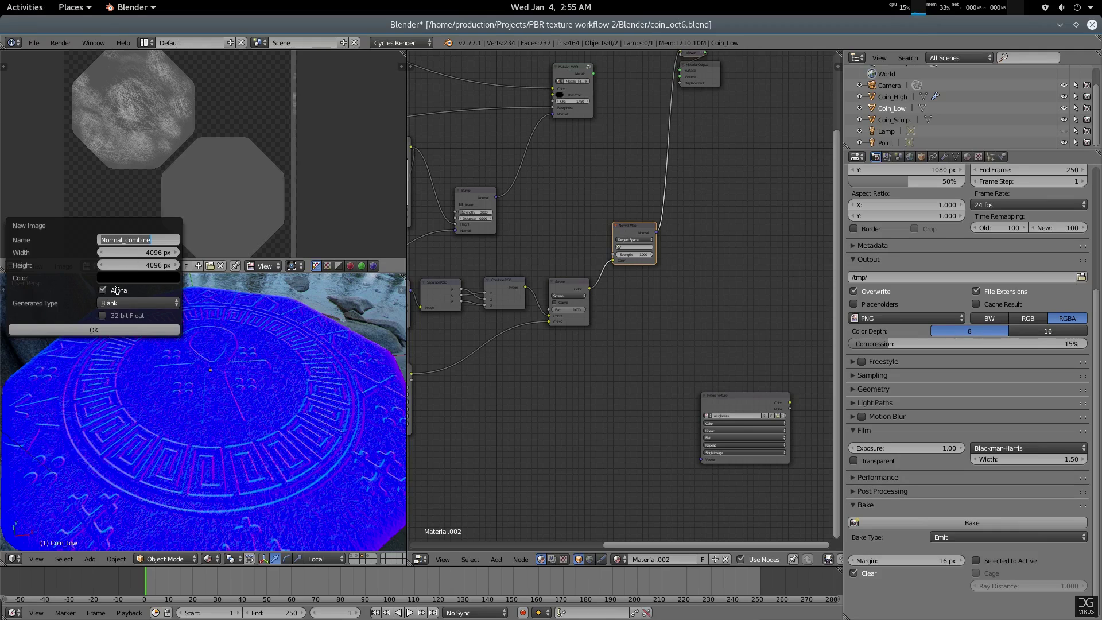
key("Return")
left_click(129, 331)
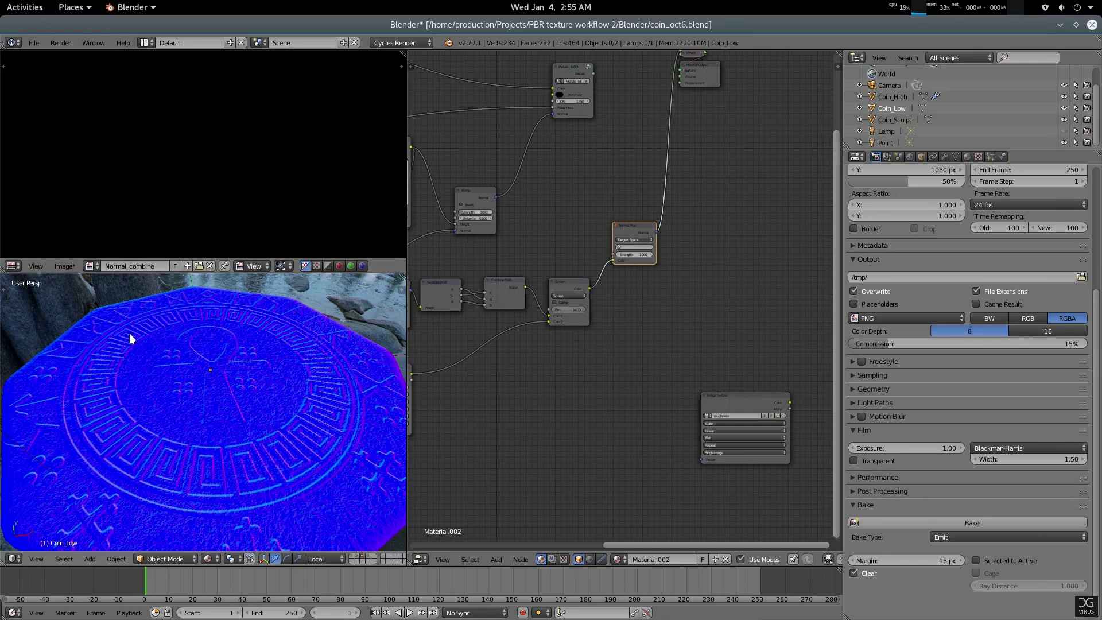
Save the new image as Normal_combine.png in the Final Texture folder with 16-bit color depth
scroll(198, 172, "down", 3)
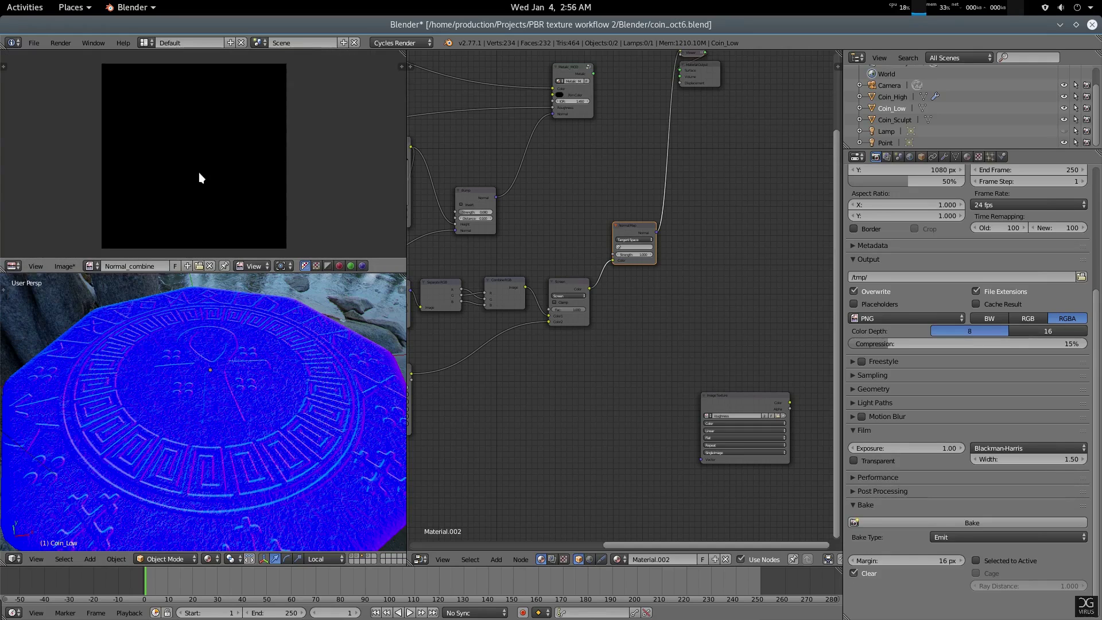
key("F3")
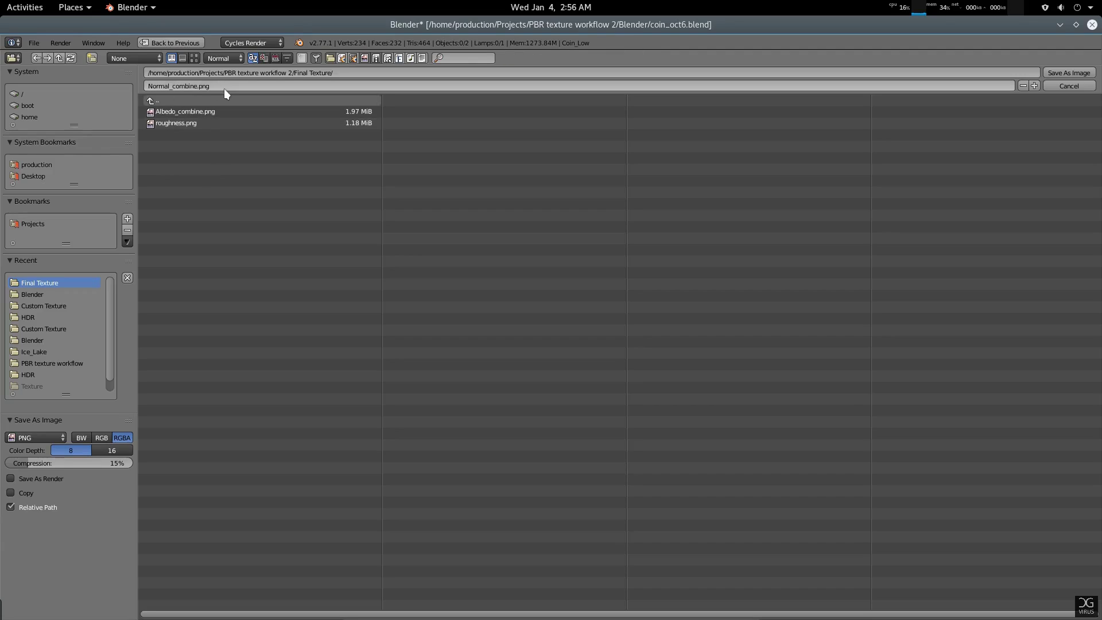
left_click(112, 450)
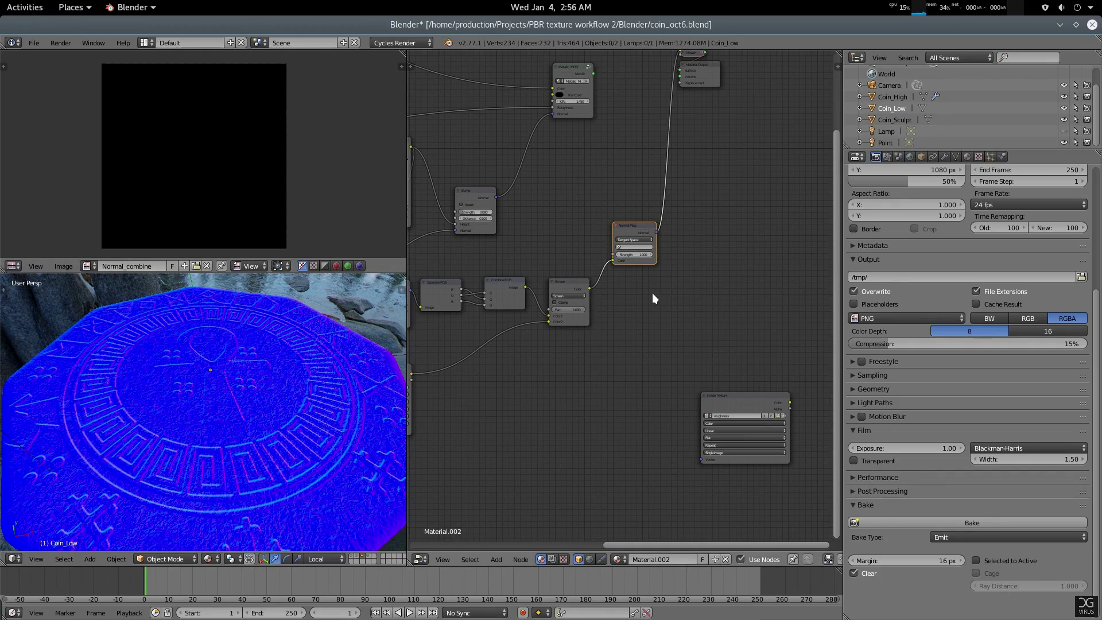
Assign the Normal_combine image to the unconnected Image Texture node that holds roughness, and move the node closer to the others
middle_click_drag(715, 404, 704, 345)
left_click(735, 341)
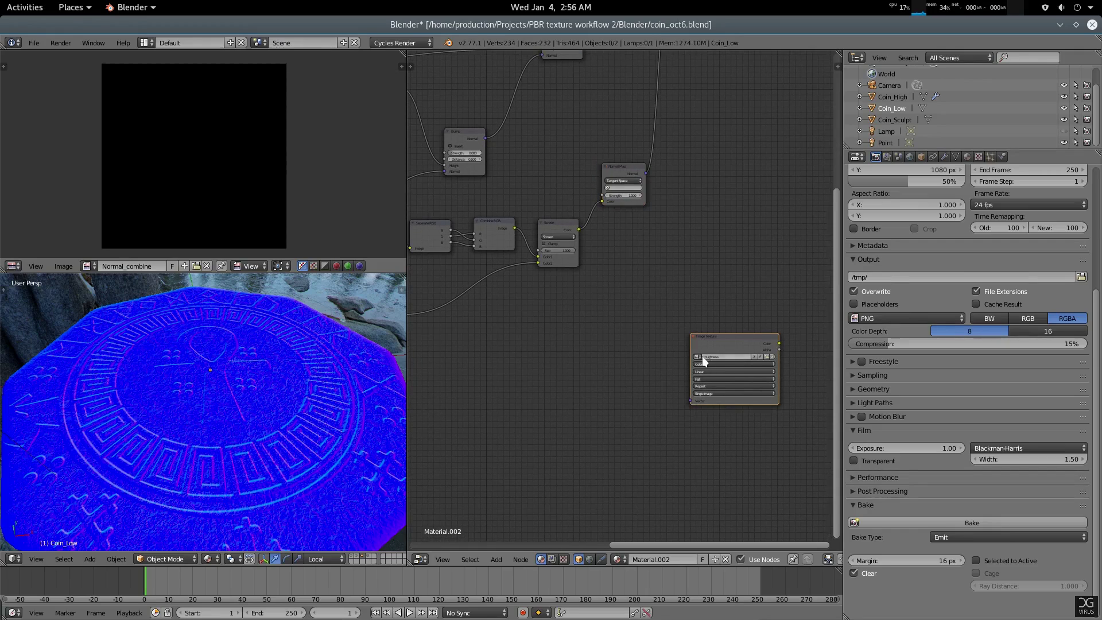
left_click(698, 357)
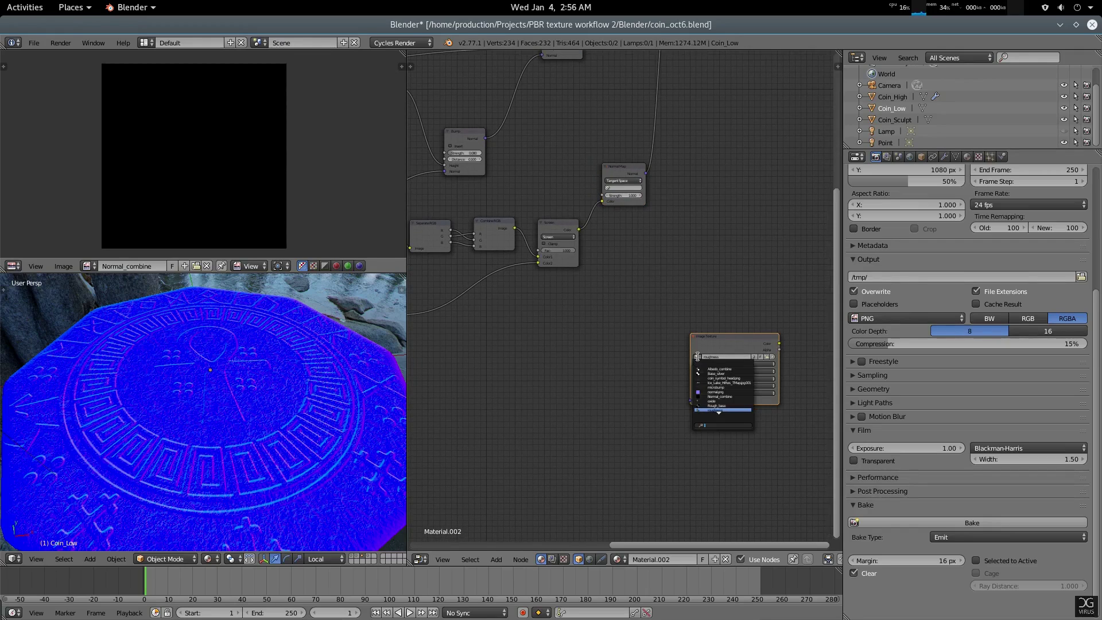
left_click(698, 356)
scroll(697, 467, "up", 5)
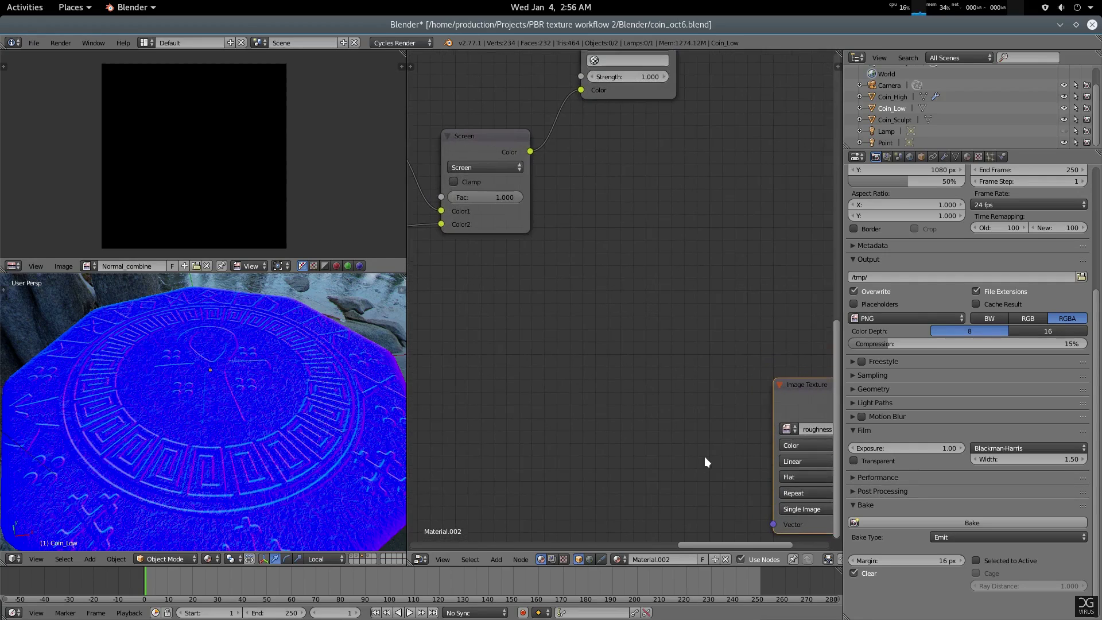
middle_click_drag(710, 397, 560, 322)
left_click(637, 353)
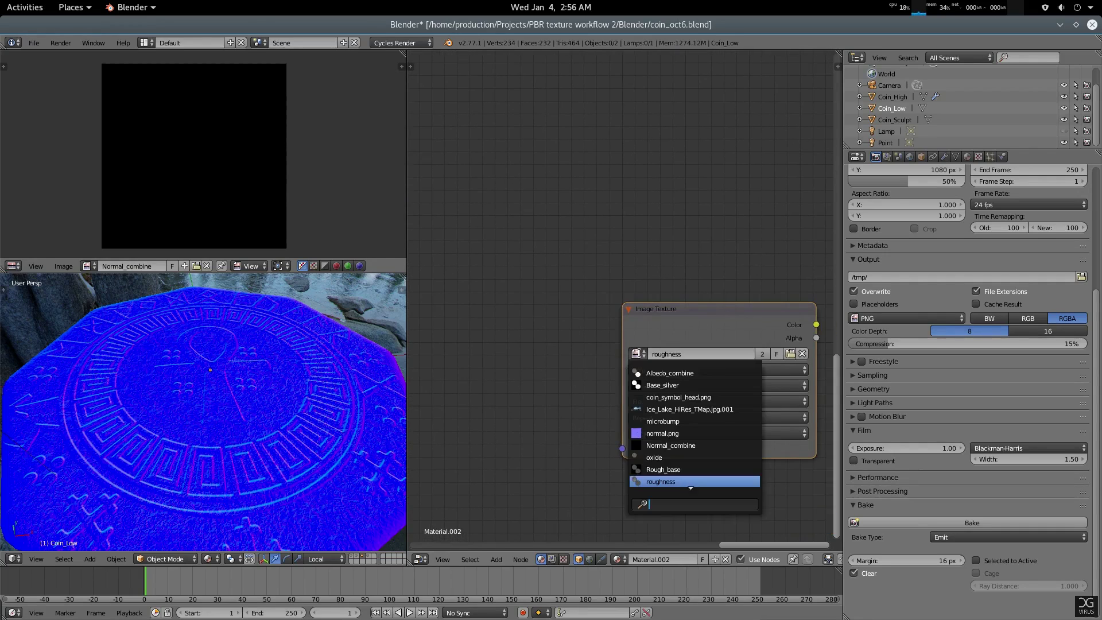
type("norm")
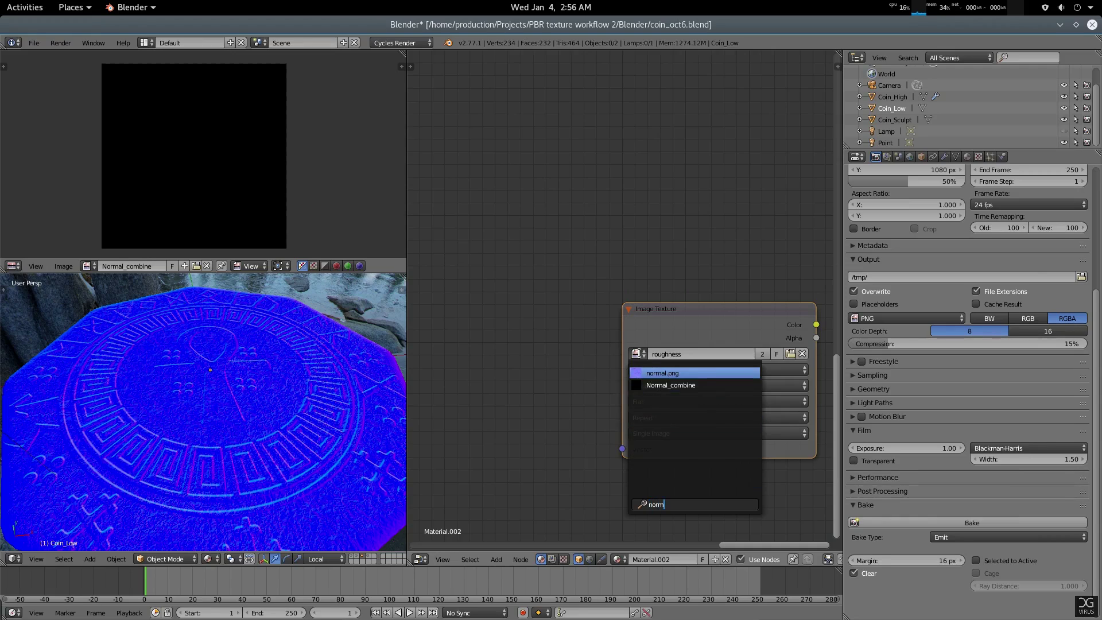
key("Down")
key("Return")
scroll(579, 295, "down", 4)
middle_click_drag(567, 301, 666, 321)
left_click_drag(784, 329, 748, 336)
Set the color space of the normal Image Texture node feeding the Screen node to Color
scroll(491, 321, "down", 3)
middle_click_drag(505, 327, 625, 282)
scroll(526, 318, "up", 2)
middle_click_drag(525, 317, 611, 314)
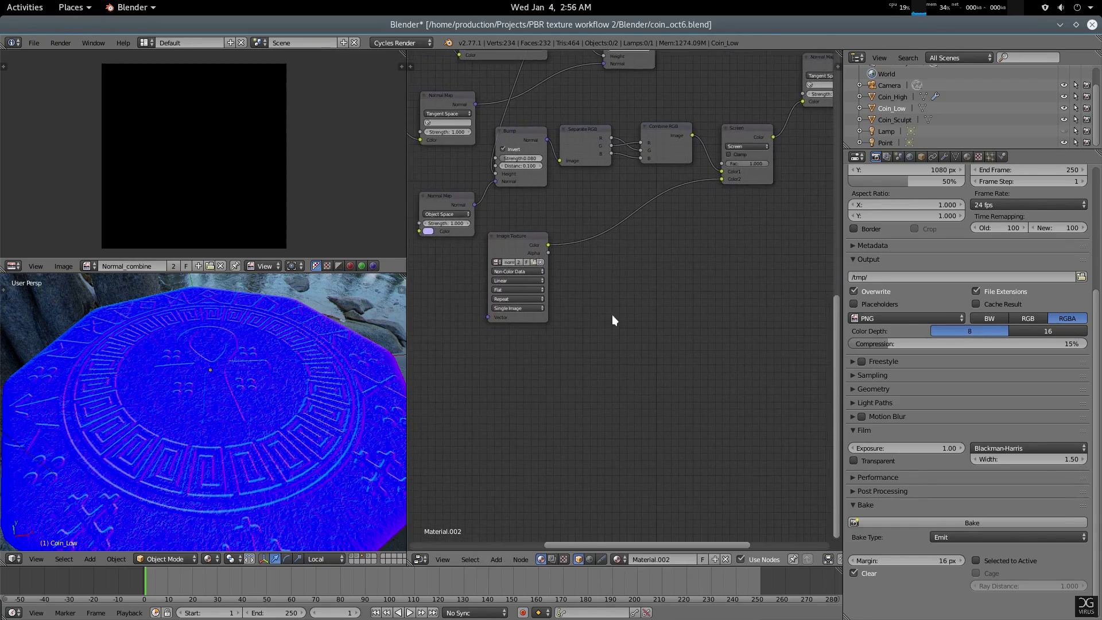
scroll(612, 314, "up", 4)
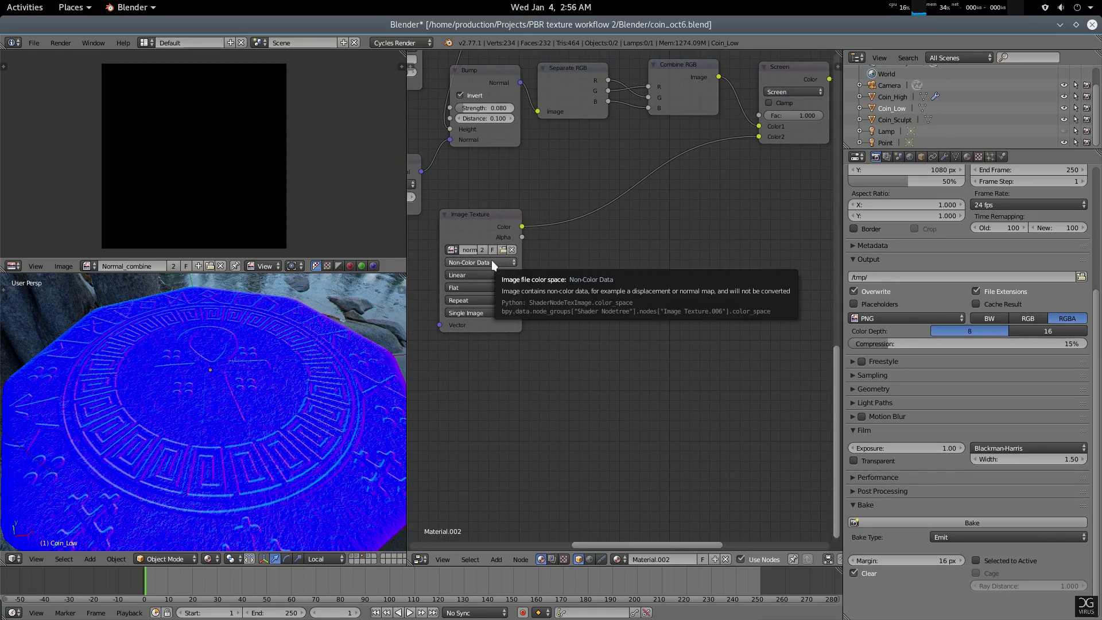
middle_click_drag(612, 309, 628, 380)
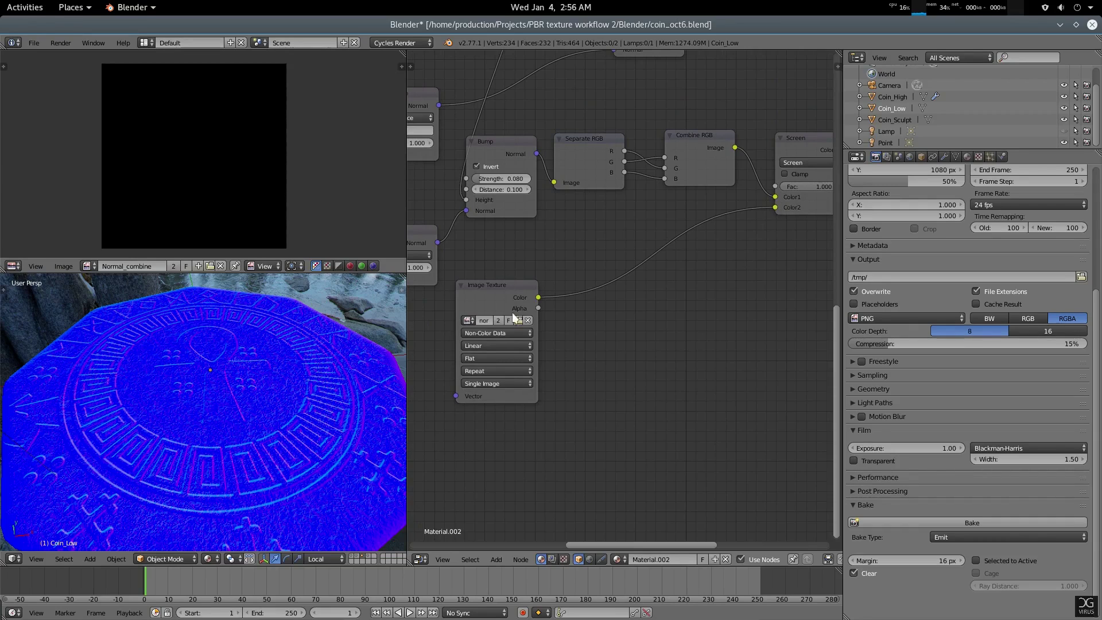
left_click(485, 333)
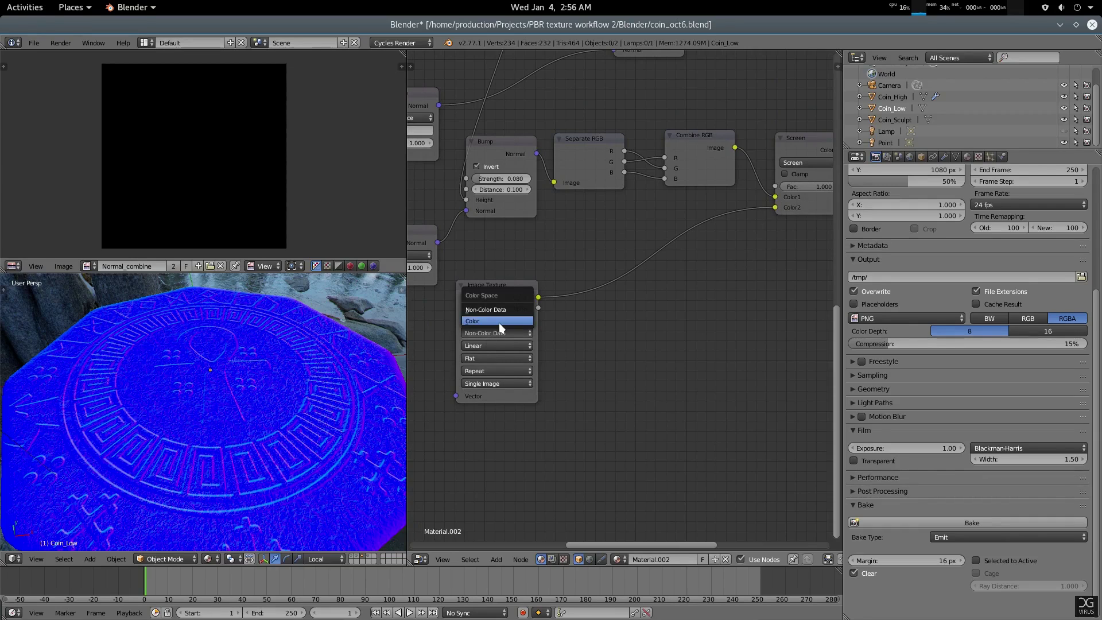
left_click(498, 322)
middle_click_drag(664, 361, 554, 310)
scroll(618, 297, "down", 3)
middle_click_drag(656, 273, 638, 314)
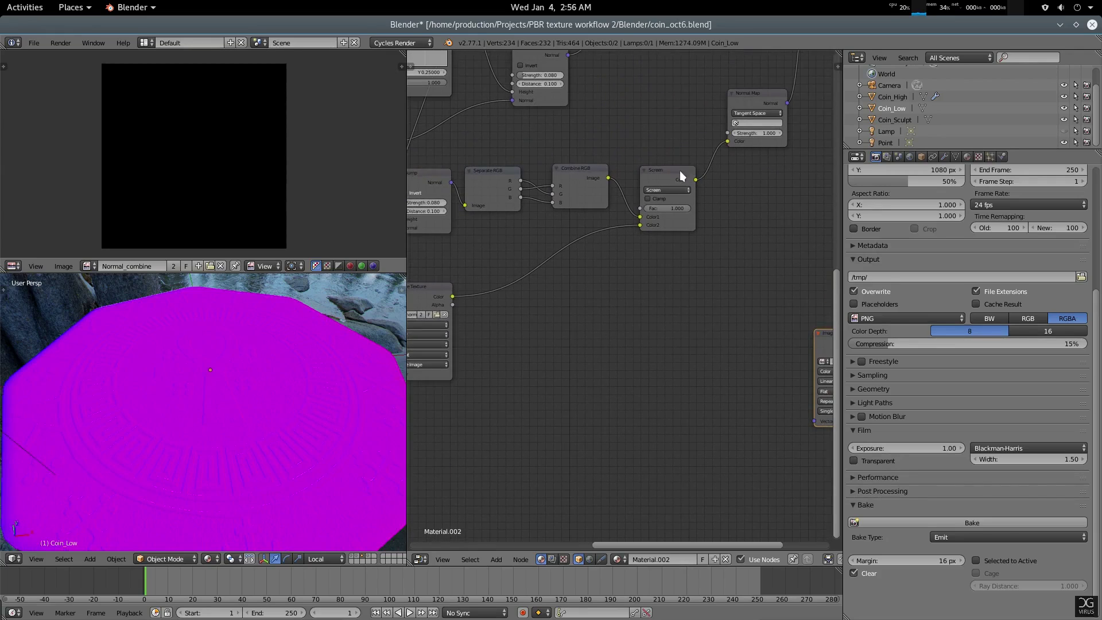
middle_click_drag(805, 347, 770, 342)
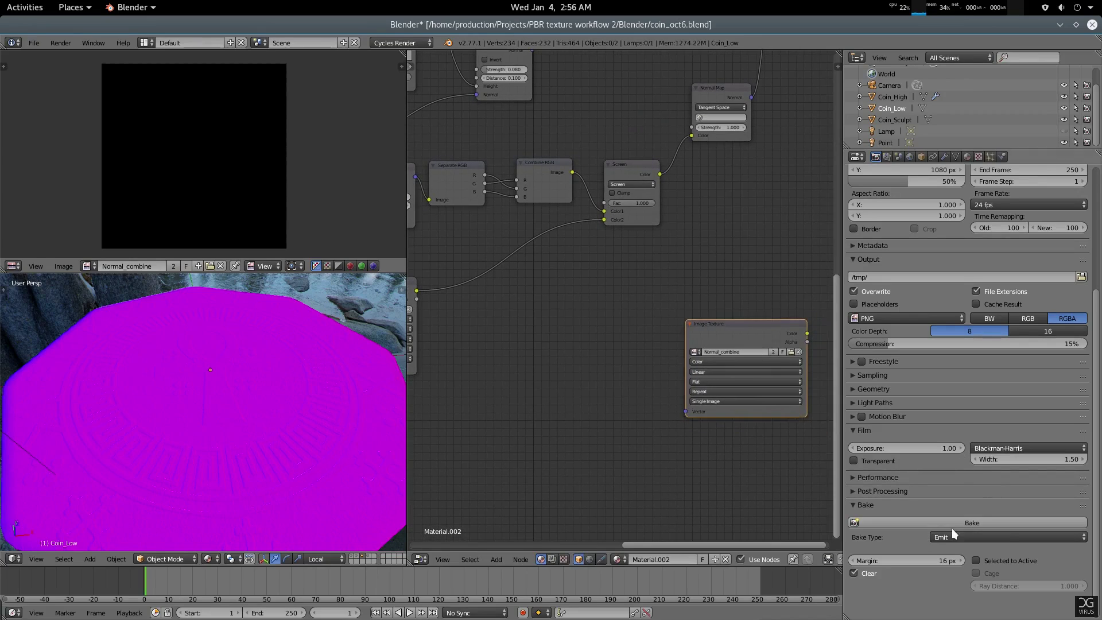
middle_click_drag(645, 412, 761, 389)
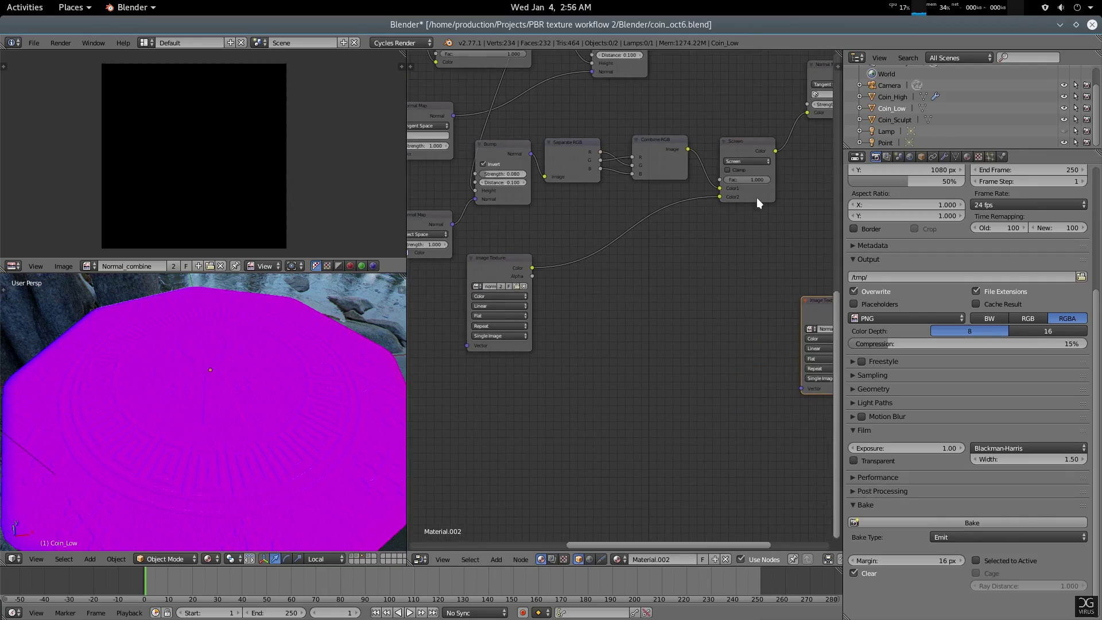
Preview the Screen node's output on the coin, try Non-Color Data on the normal texture, and return it to Color
left_click(749, 140, "ctrl+shift")
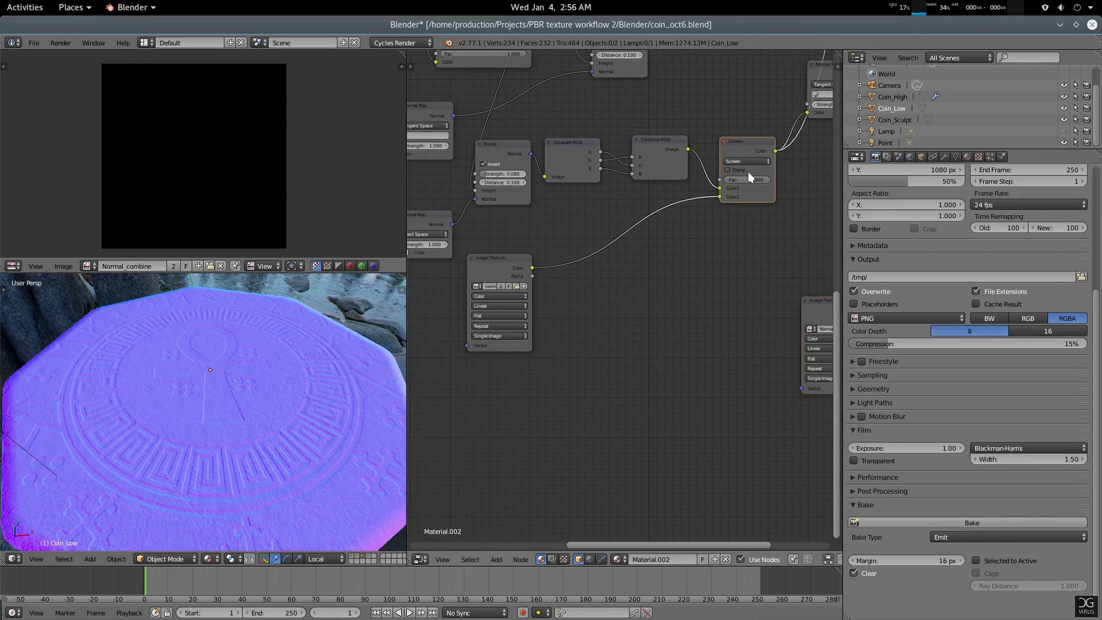
middle_click_drag(232, 438, 247, 408)
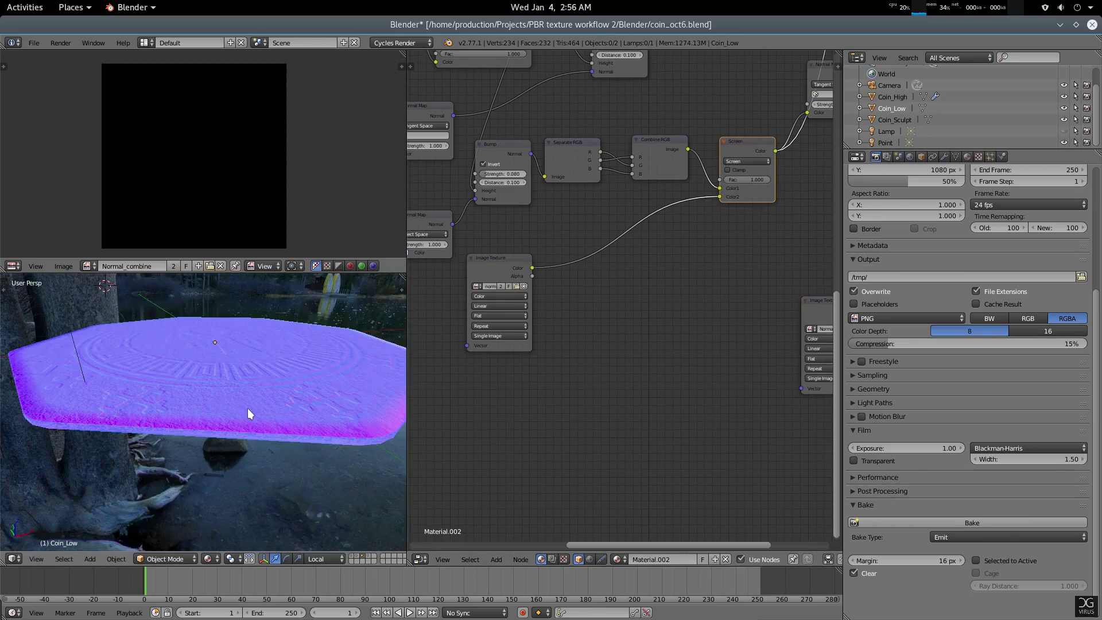
left_click(487, 295)
left_click(494, 275)
left_click(491, 296)
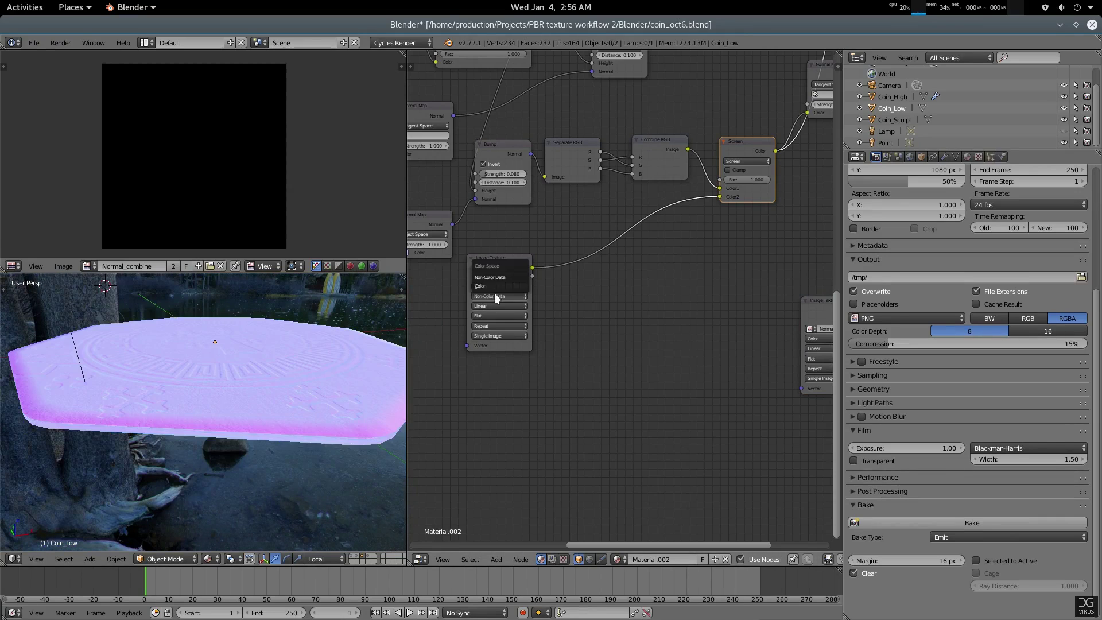
left_click(497, 286)
Select the Normal_combine Image Texture node as the bake target and try to run the Emit bake
middle_click_drag(625, 361, 520, 349)
left_click_drag(766, 305, 732, 297)
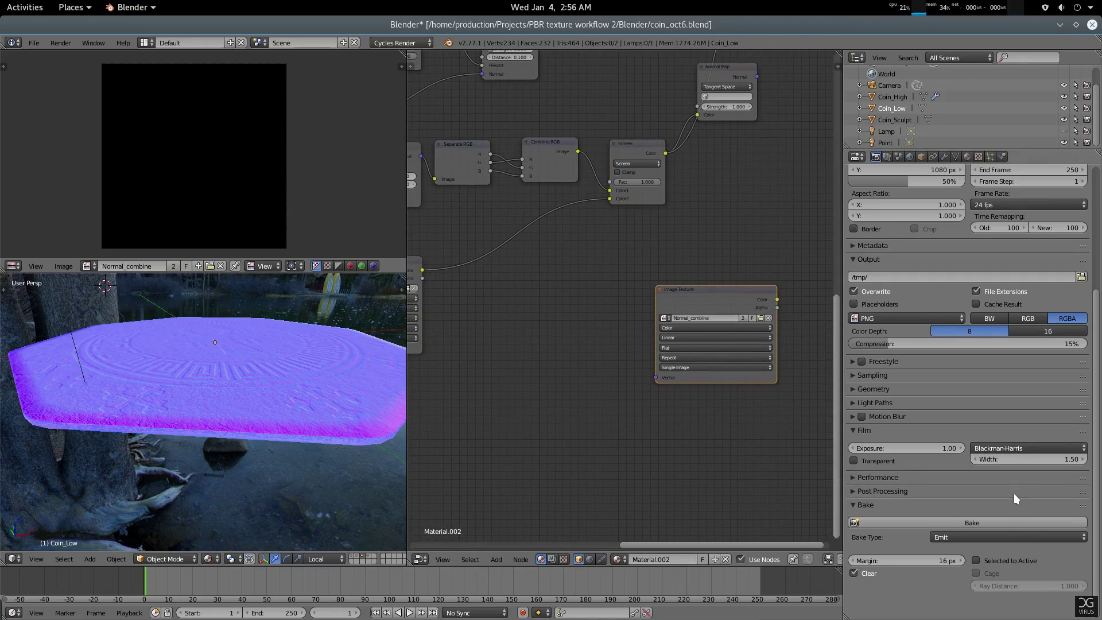
left_click(1002, 521)
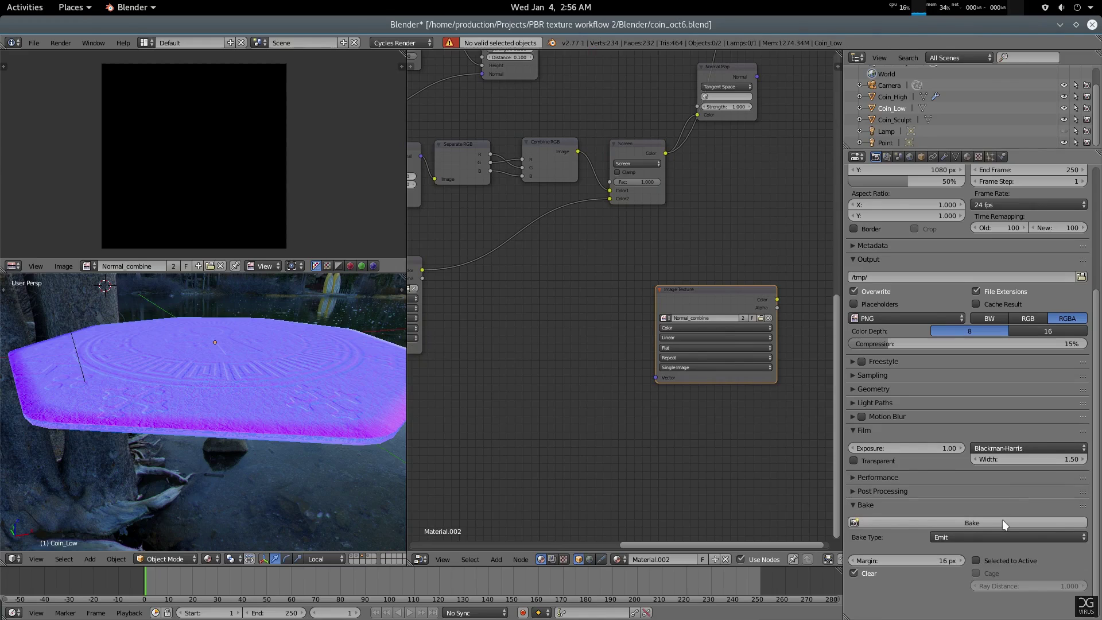
Select the Coin_Low object, run the Emit bake into Normal_combine, and save the baked image
right_click(340, 411)
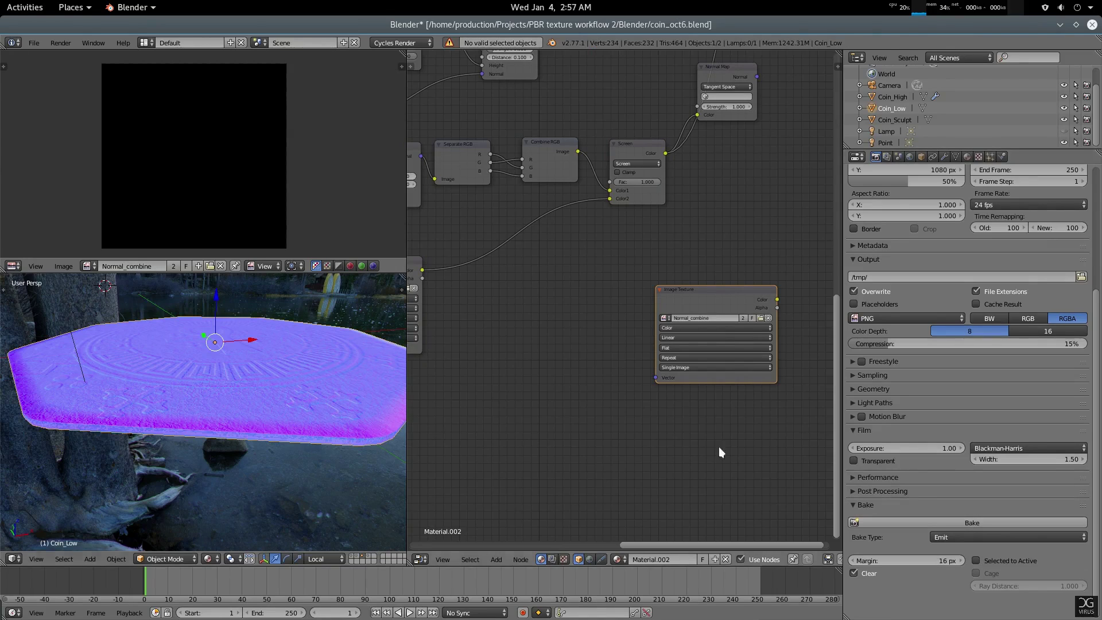
left_click(931, 520)
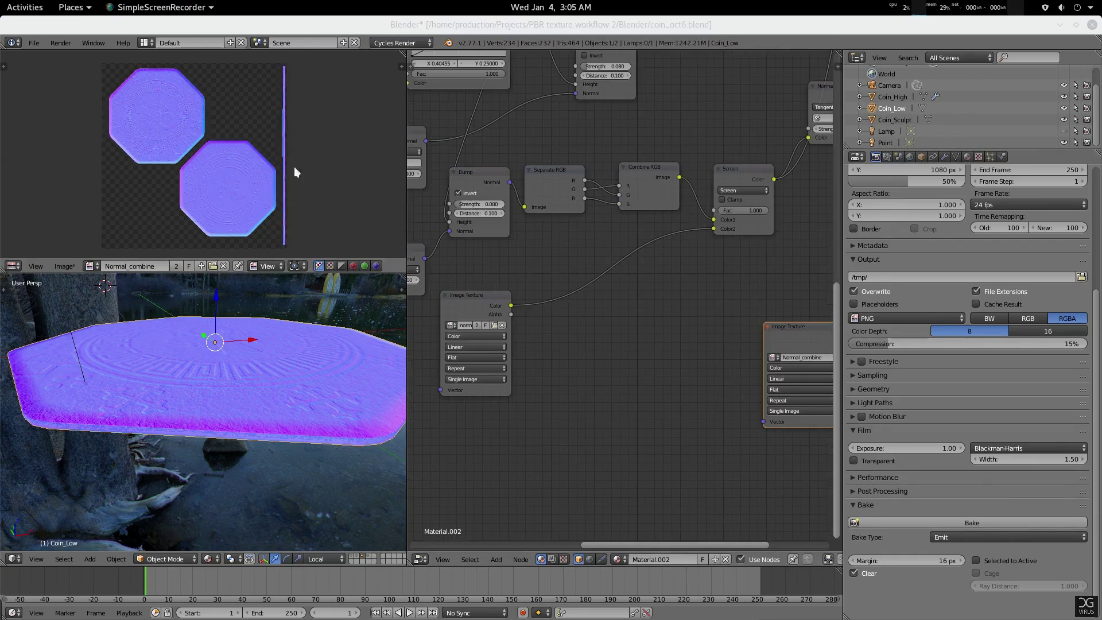
scroll(276, 152, "up", 2)
scroll(274, 161, "down", 3)
scroll(265, 177, "up", 2)
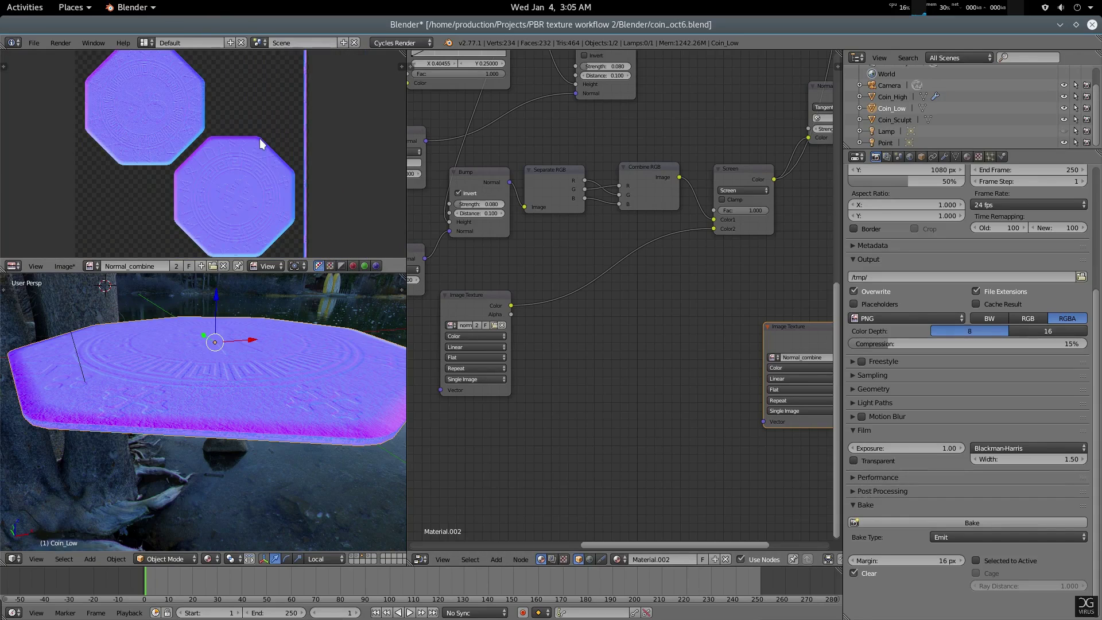
key("alt+s")
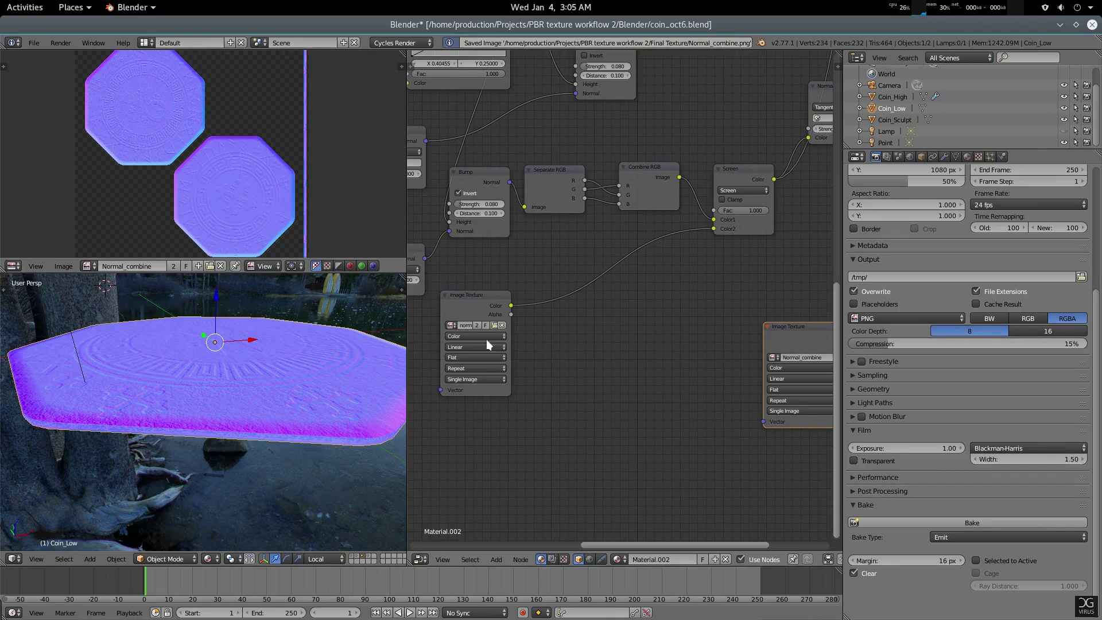
Set the normal Image Texture node feeding the Screen node to Non-Color Data, and connect the Normal Map node to the metal shader's Normal input
scroll(662, 388, "up", 2)
middle_click_drag(604, 320, 664, 388)
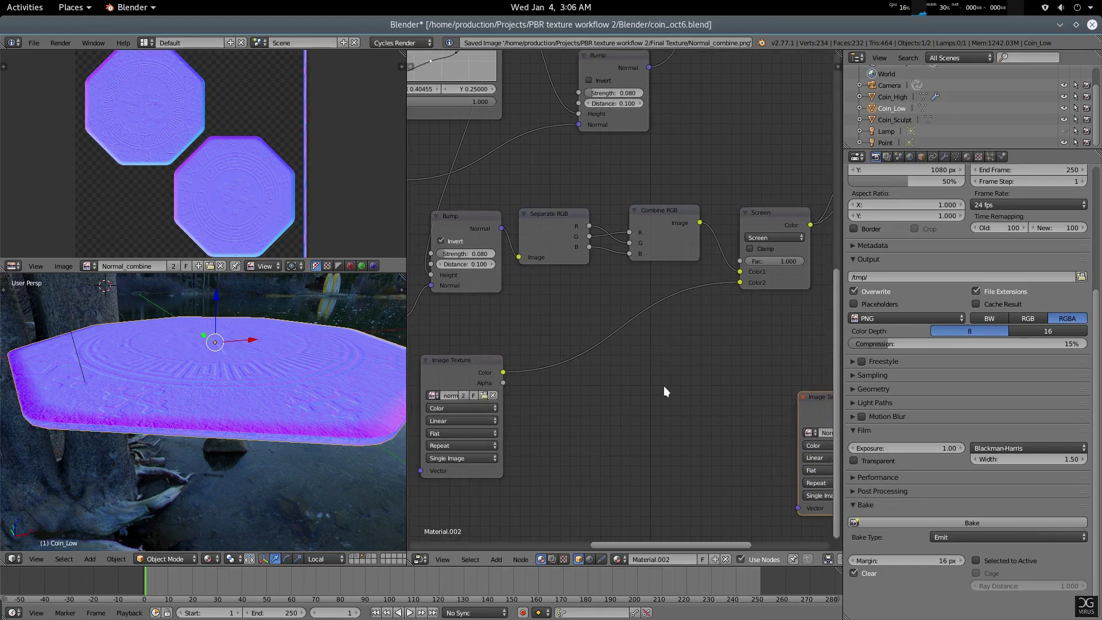
scroll(283, 410, "up", 3)
scroll(676, 410, "down", 5)
middle_click_drag(729, 344, 628, 403)
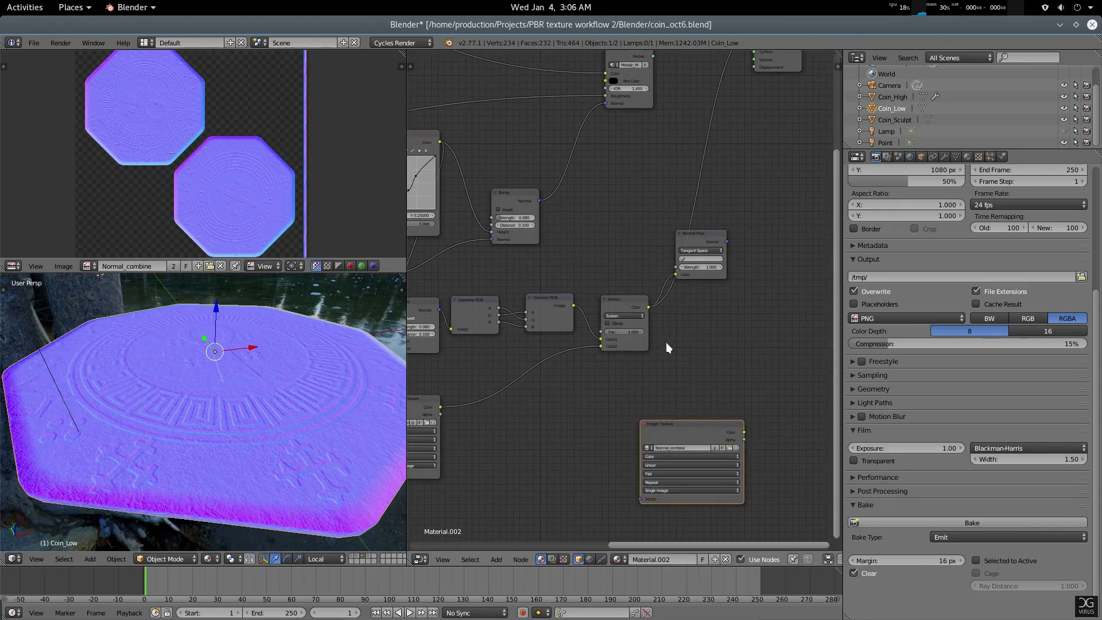
middle_click_drag(519, 447, 697, 367)
scroll(648, 377, "up", 2)
scroll(646, 376, "up", 2)
left_click(580, 354)
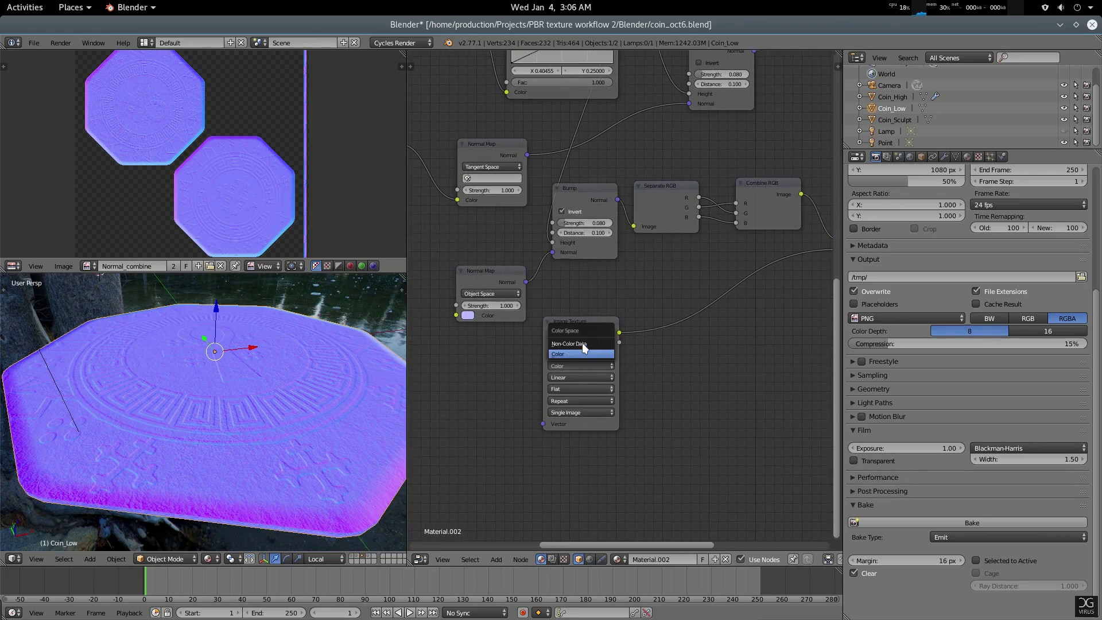
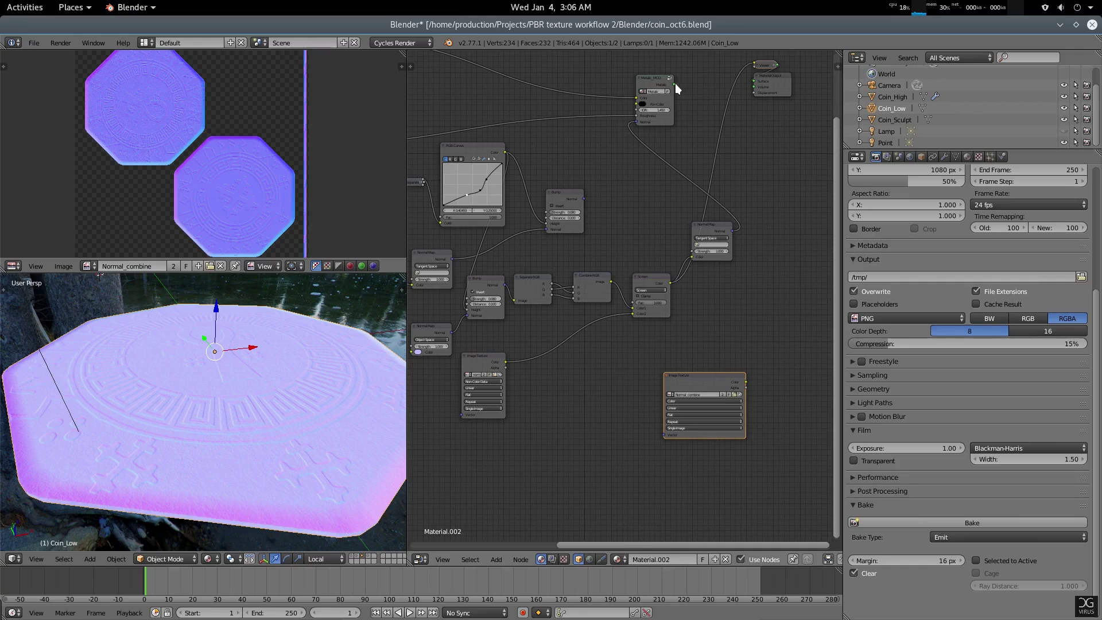
Preview the metal shader node's output on the coin and view the engraved pattern up close
left_click(660, 103, "ctrl+shift")
scroll(321, 371, "up", 4)
mouse_move(322, 371)
middle_mouse_down()
mouse_move(293, 426)
mouse_move(312, 376)
middle_mouse_up()
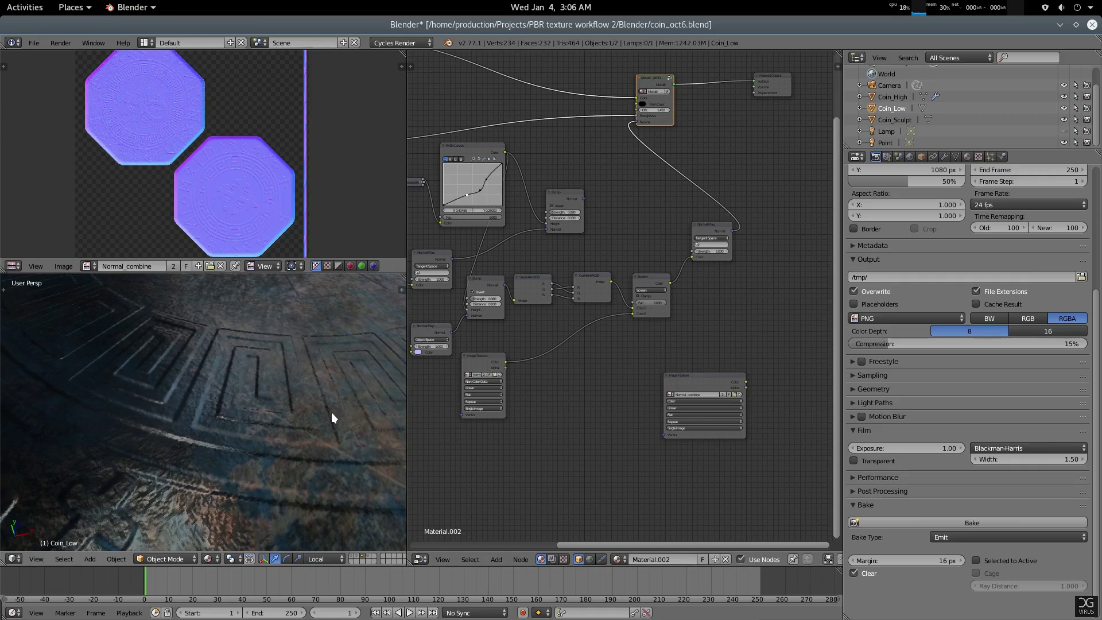
Select the inverted Bump node beside Separate RGB and examine the coin's relief from several angles
scroll(331, 413, "down", 3)
middle_click_drag(556, 401, 649, 384)
scroll(649, 384, "up", 8)
middle_click_drag(644, 346, 714, 368)
left_click(604, 251)
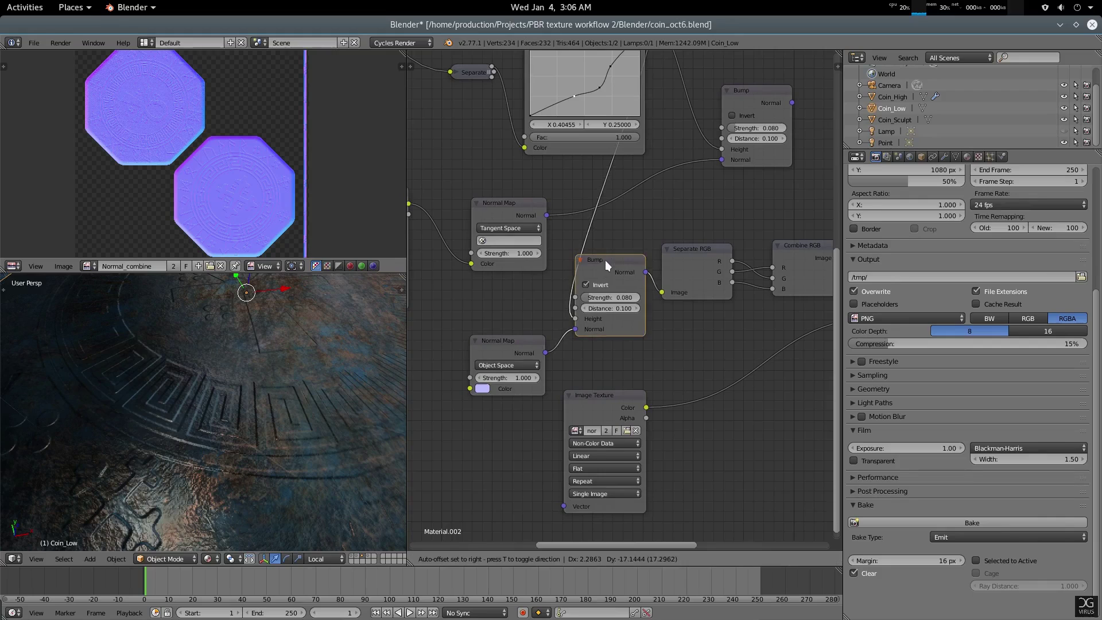
scroll(284, 390, "down", 3)
middle_click_drag(285, 391, 285, 400)
scroll(284, 400, "up", 3)
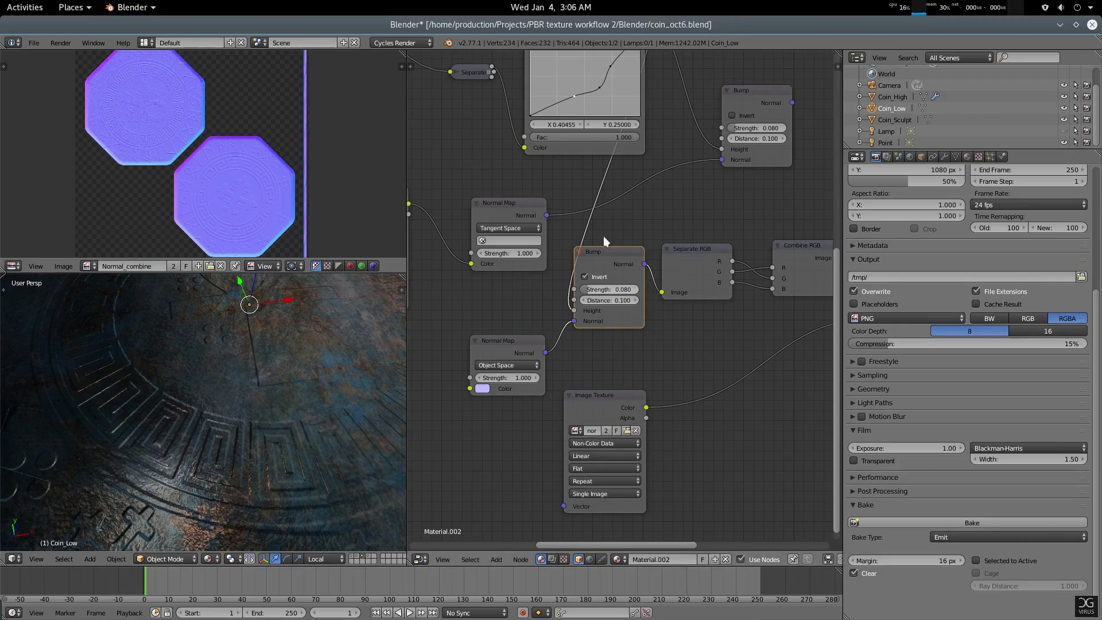
scroll(632, 246, "down", 3)
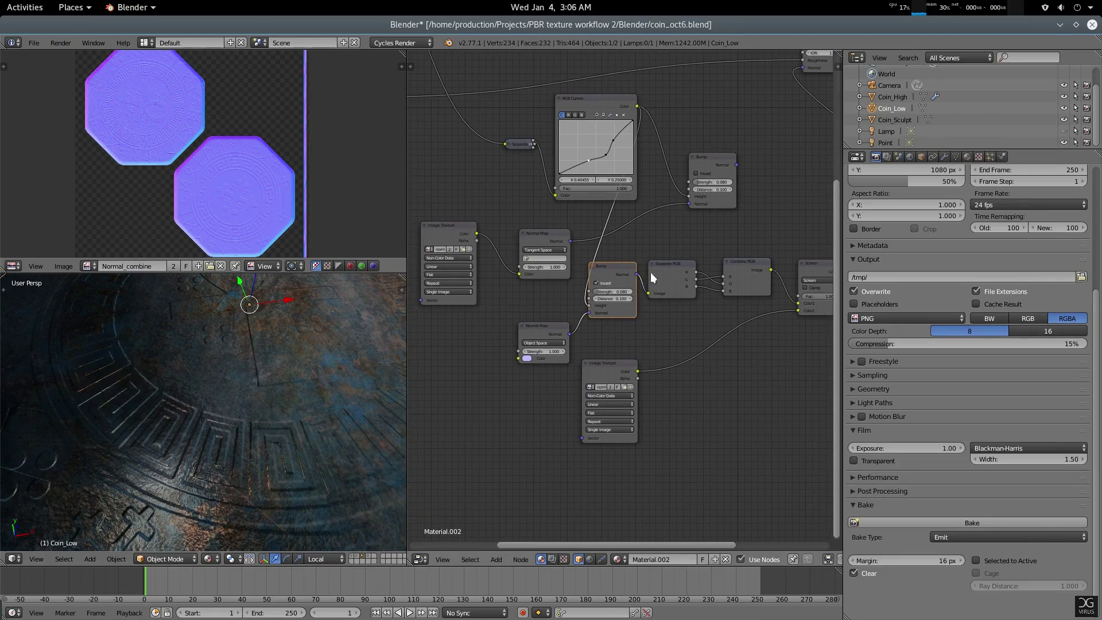
middle_click_drag(243, 405, 270, 394)
scroll(277, 394, "up", 3)
scroll(276, 394, "down", 5)
scroll(270, 394, "up", 3)
scroll(618, 339, "up", 1)
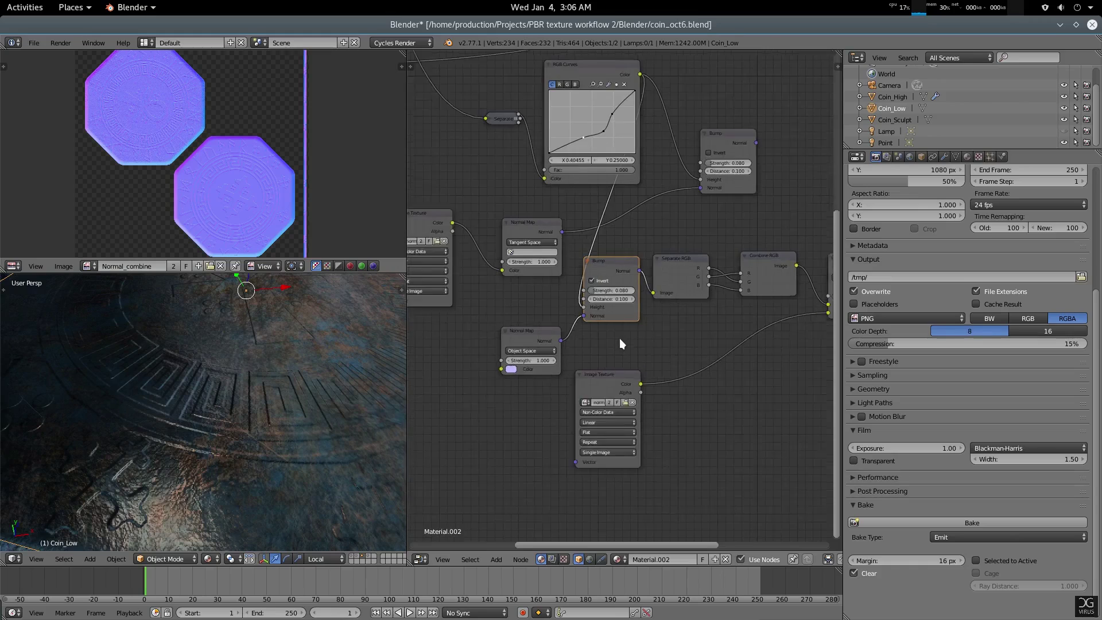
Try a strength of 0.180 on the inverted Bump node, and undo the change
scroll(618, 339, "up", 2)
left_click_drag(584, 292, 663, 292)
left_click_drag(589, 288, 586, 288)
middle_click_drag(577, 156, 567, 235)
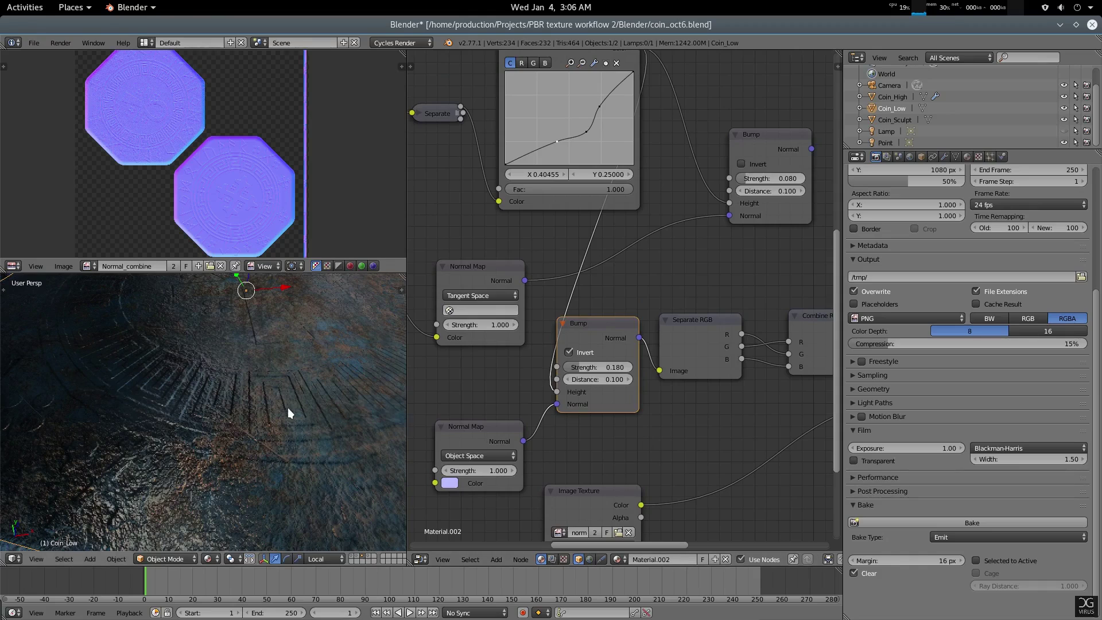
key("ctrl+z")
scroll(707, 450, "down", 1)
middle_click_drag(707, 450, 683, 404)
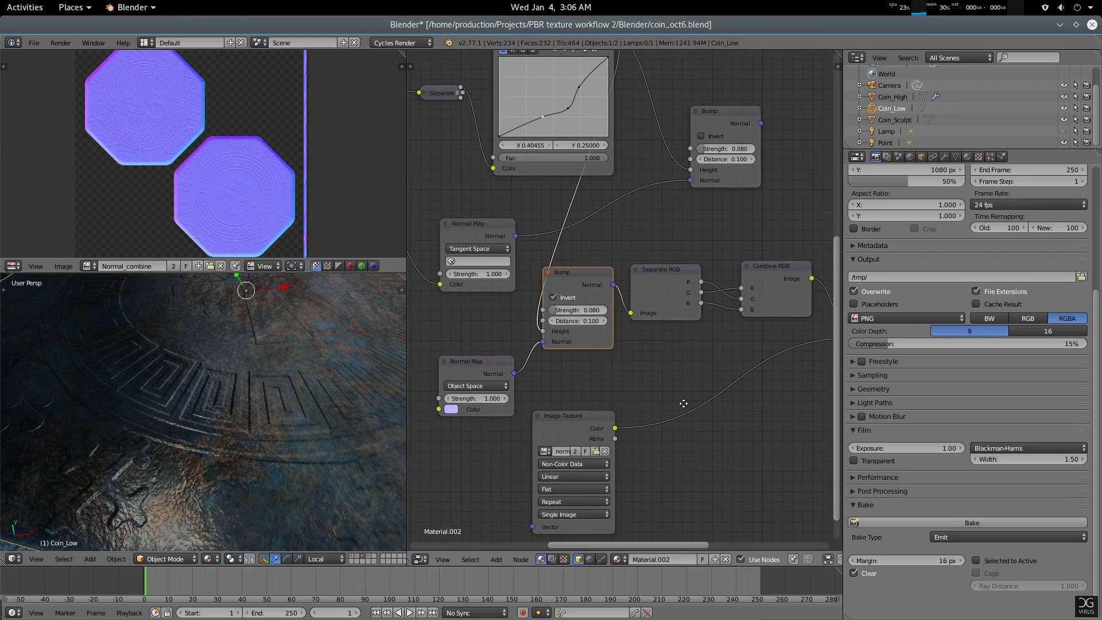
Compare the two Bump nodes' settings and connections, and examine how the engraved relief looks on the coin
scroll(679, 364, "up", 2)
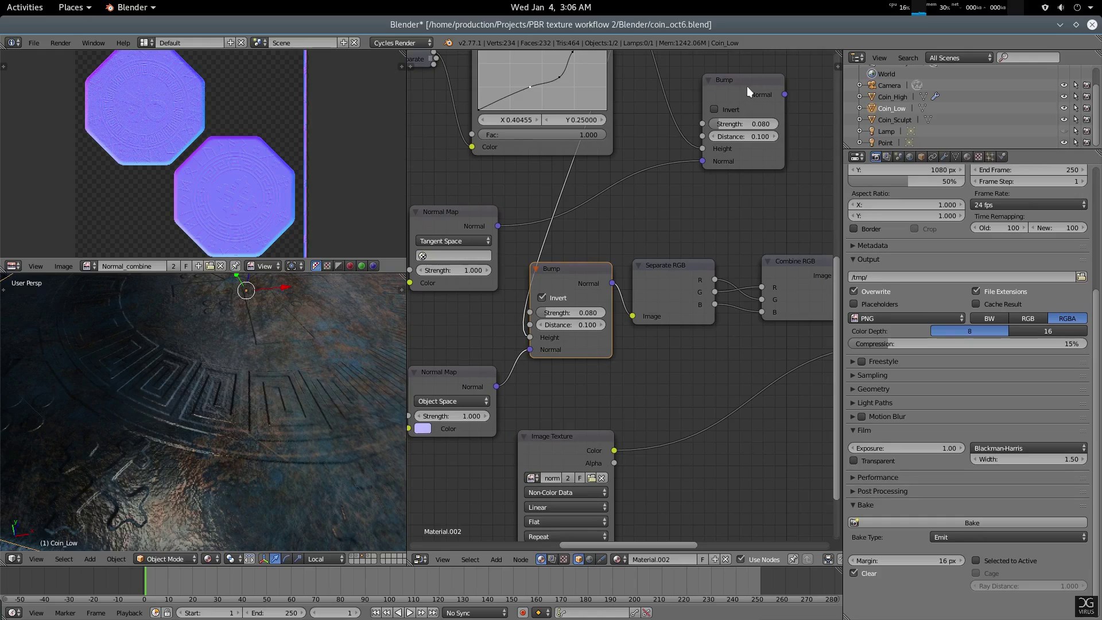
left_click(719, 92)
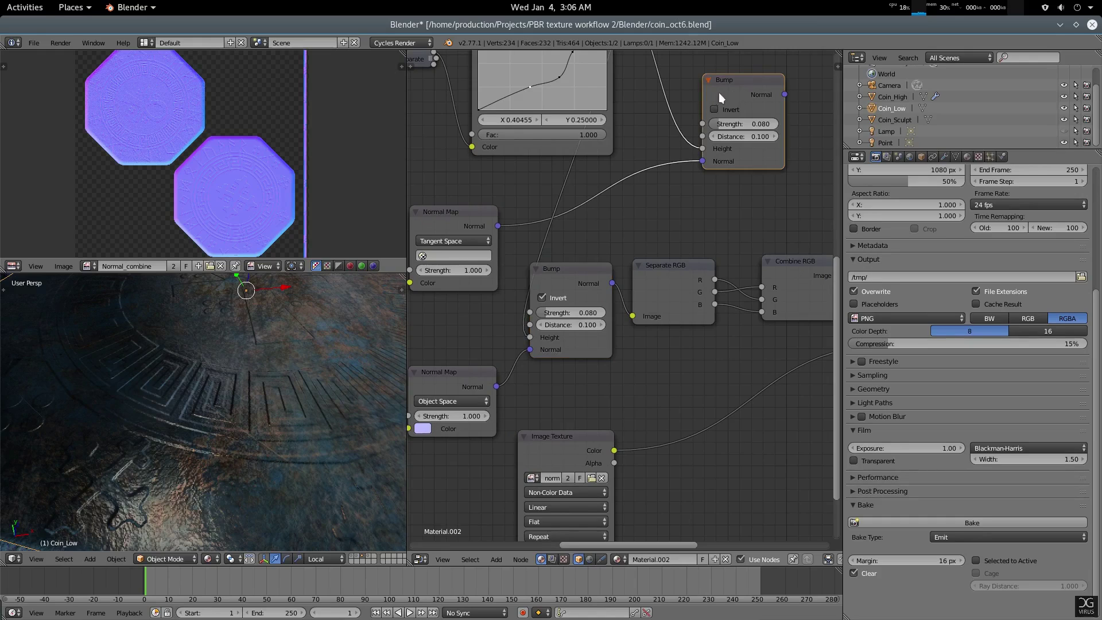
left_click(576, 277)
left_click(758, 82)
scroll(623, 383, "down", 2)
scroll(623, 382, "down", 2)
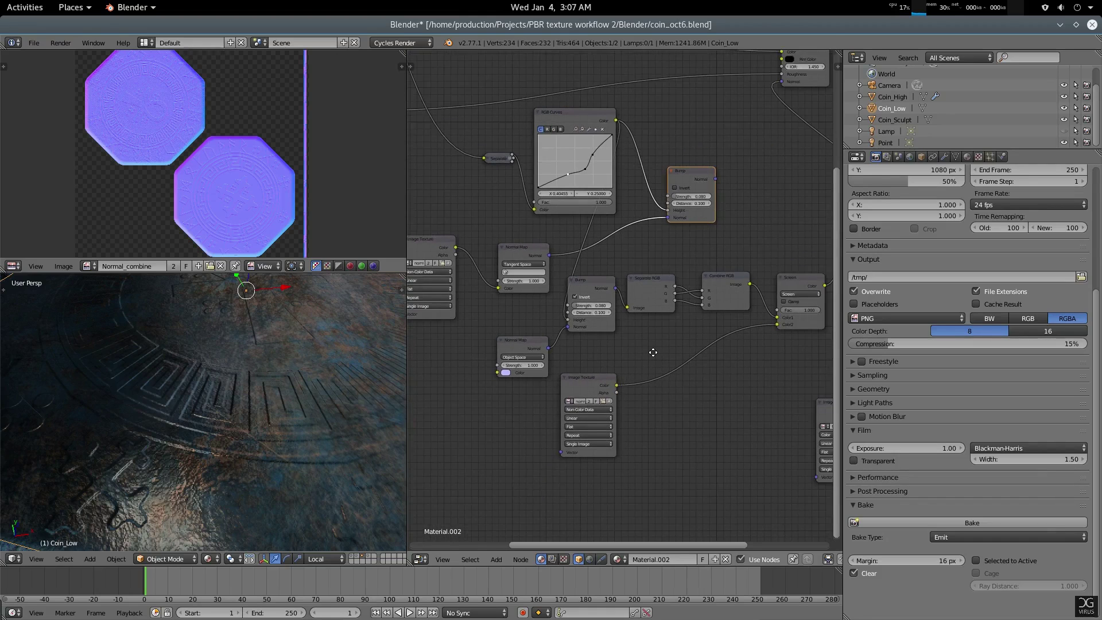
scroll(159, 433, "down", 4)
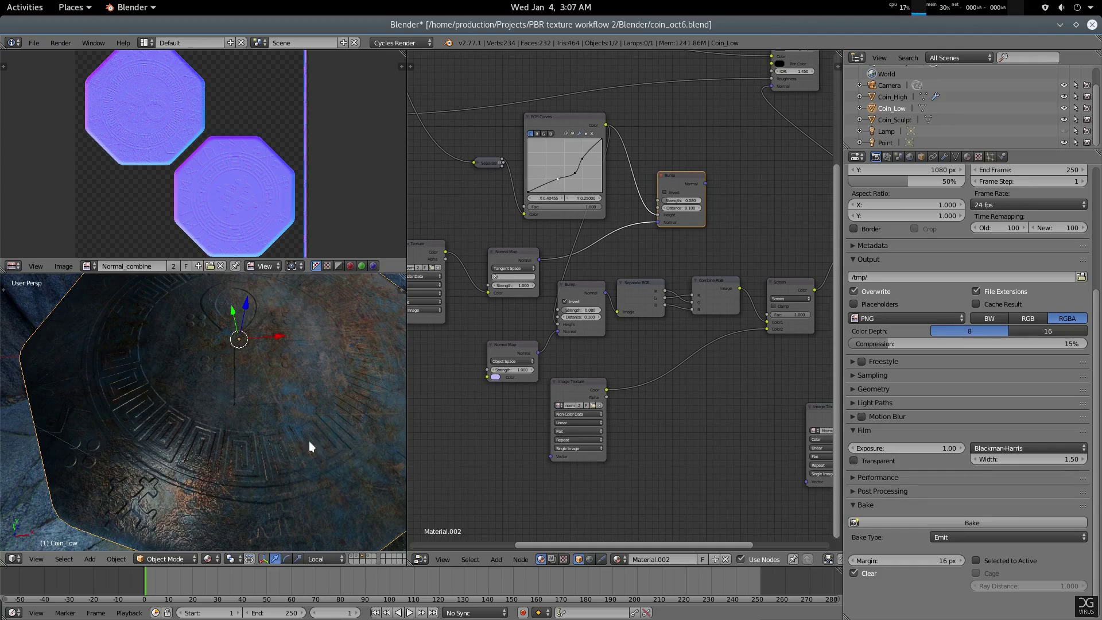
scroll(594, 363, "up", 3)
scroll(309, 435, "up", 2)
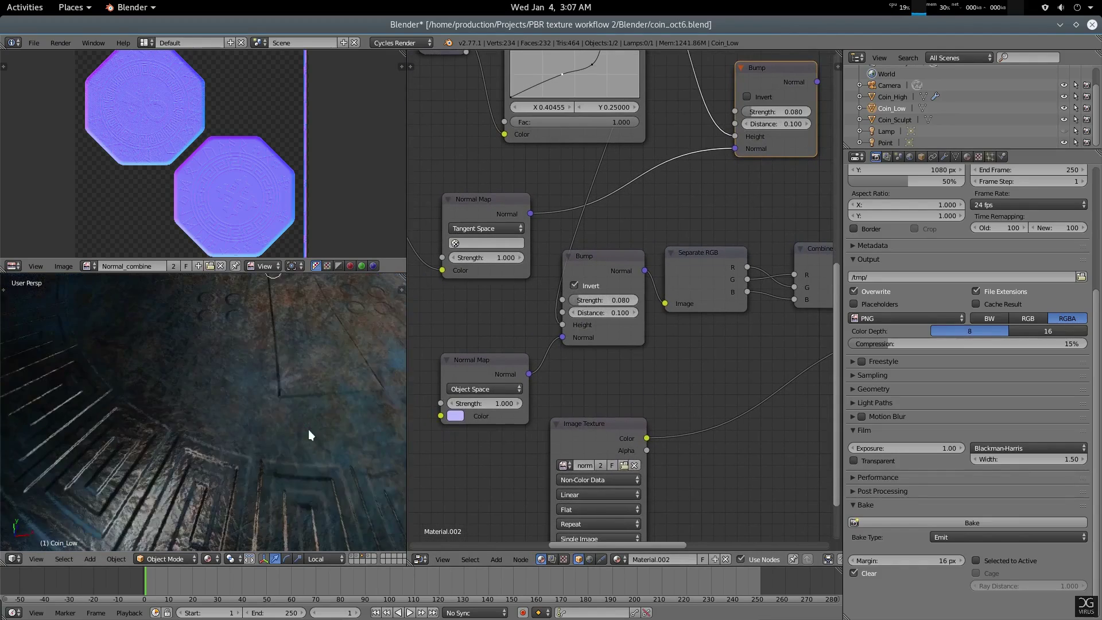
scroll(305, 408, "down", 4)
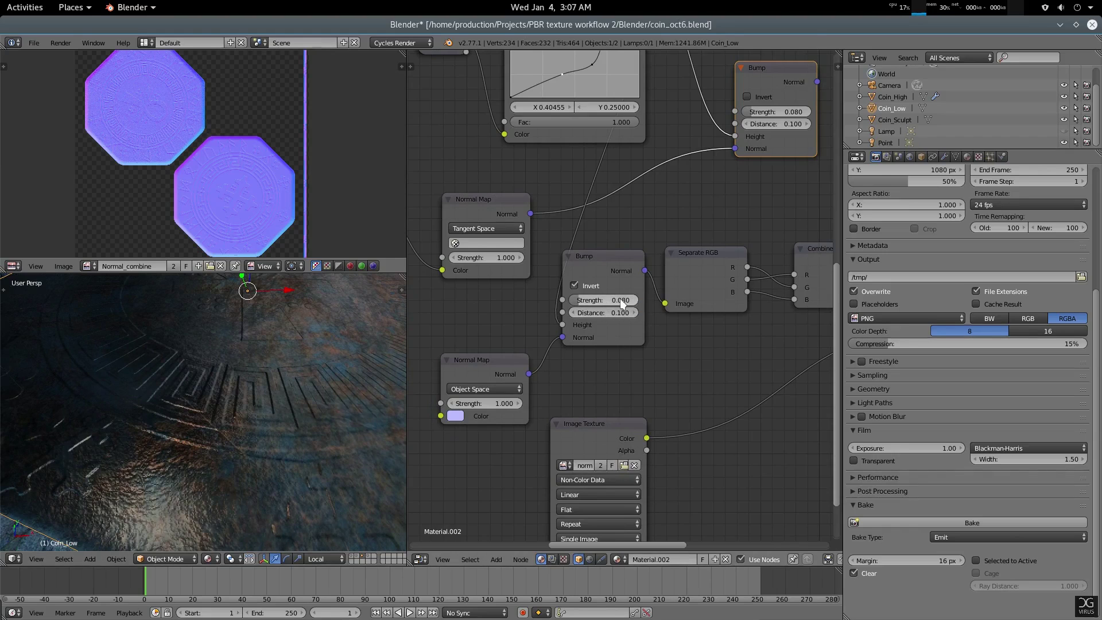
Preview the Screen node's output on the whole coin and move the Normal_combine Image Texture node closer to the Screen node
scroll(666, 339, "down", 2)
middle_click_drag(678, 336, 484, 325)
left_click(670, 263, "ctrl+shift")
scroll(242, 429, "down", 5)
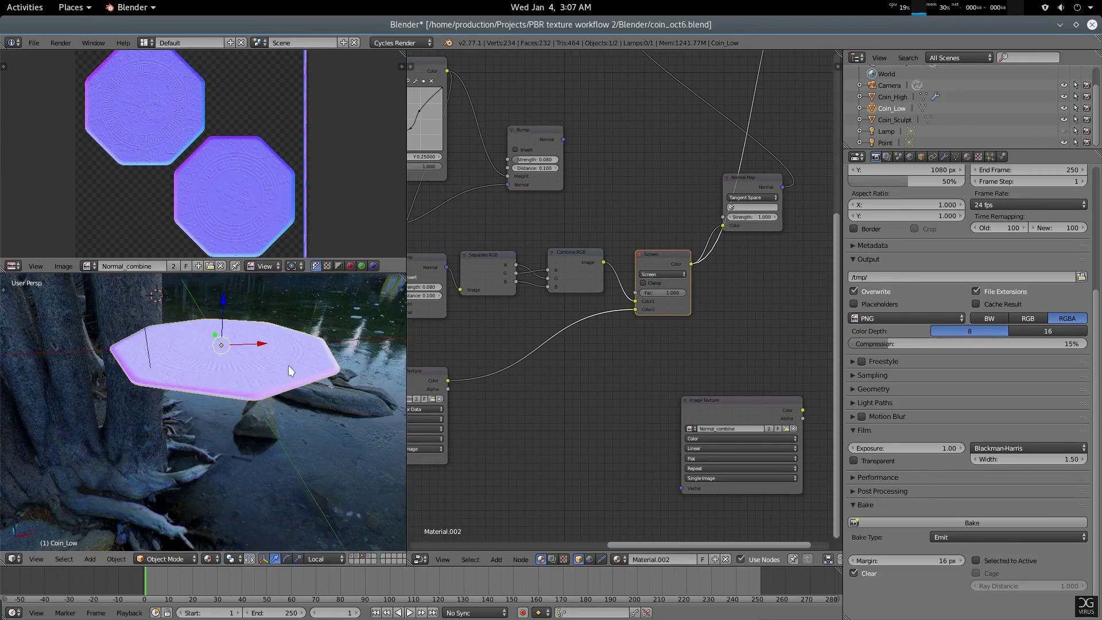
left_click_drag(732, 423, 746, 371)
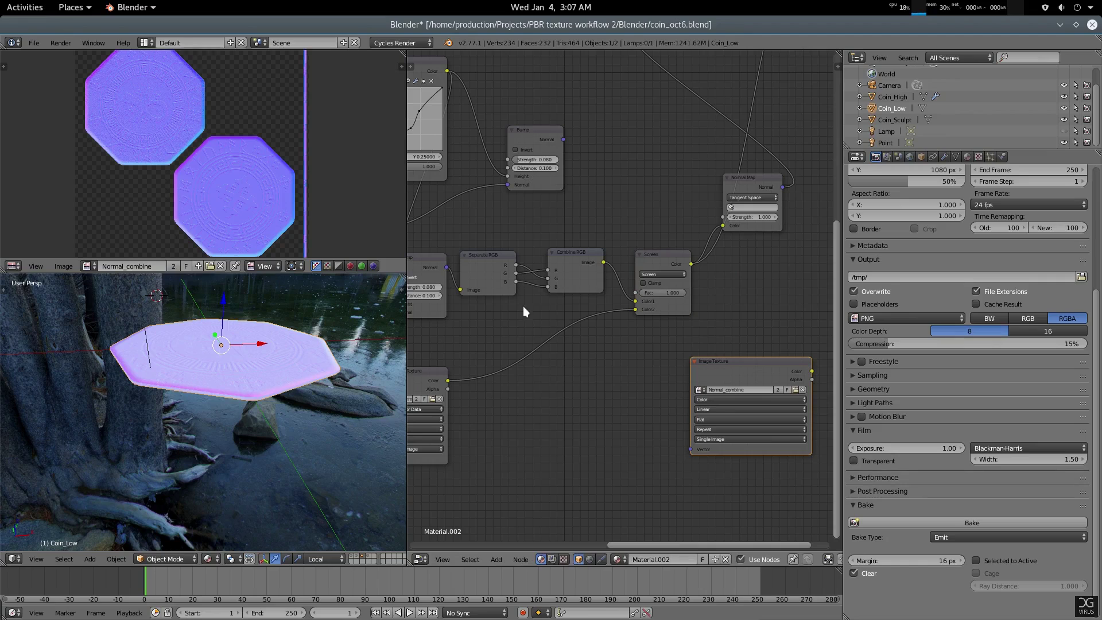
Switch the coin preview back to the metal shader node and inspect the engraved surface up close
middle_click_drag(678, 352, 677, 398)
scroll(719, 329, "down", 3)
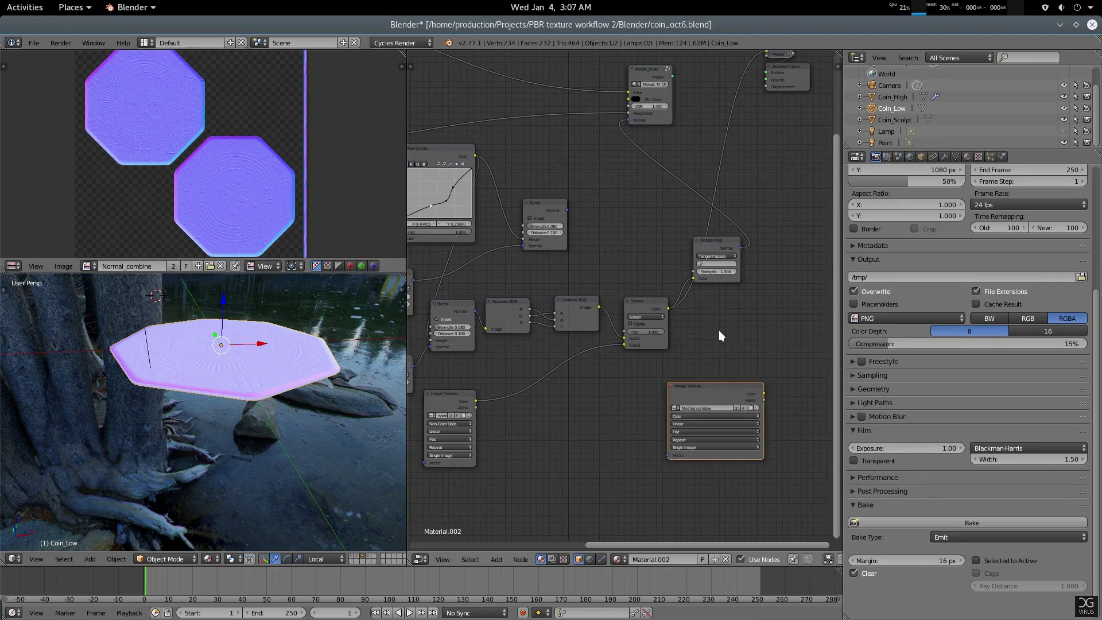
middle_click_drag(719, 329, 710, 349)
left_click(639, 91, "ctrl+shift")
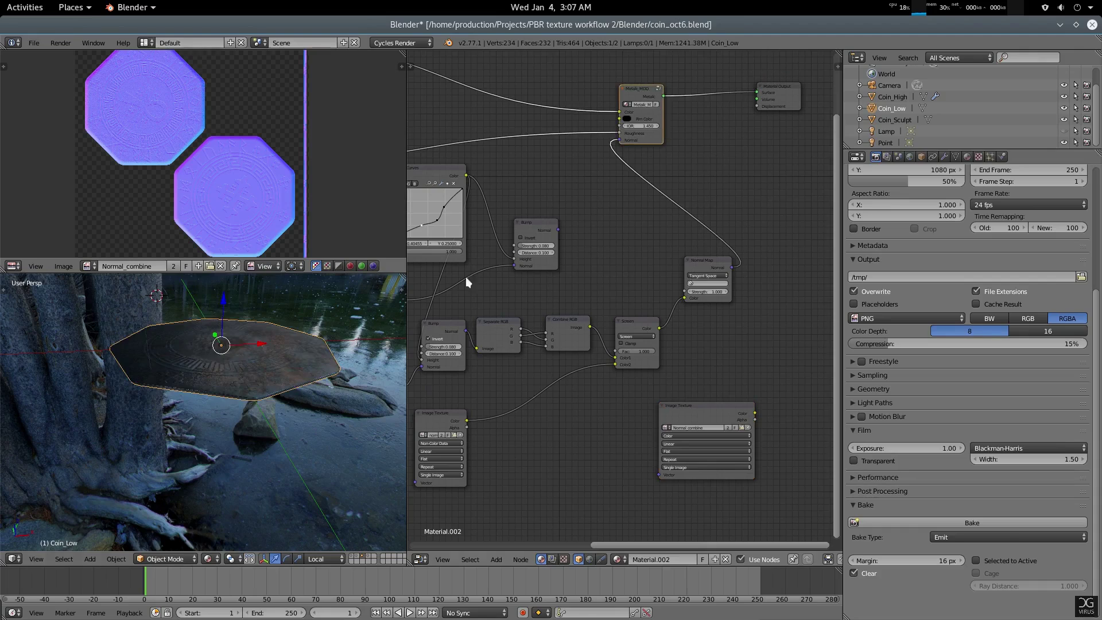
scroll(302, 366, "up", 5)
middle_click_drag(271, 411, 265, 400)
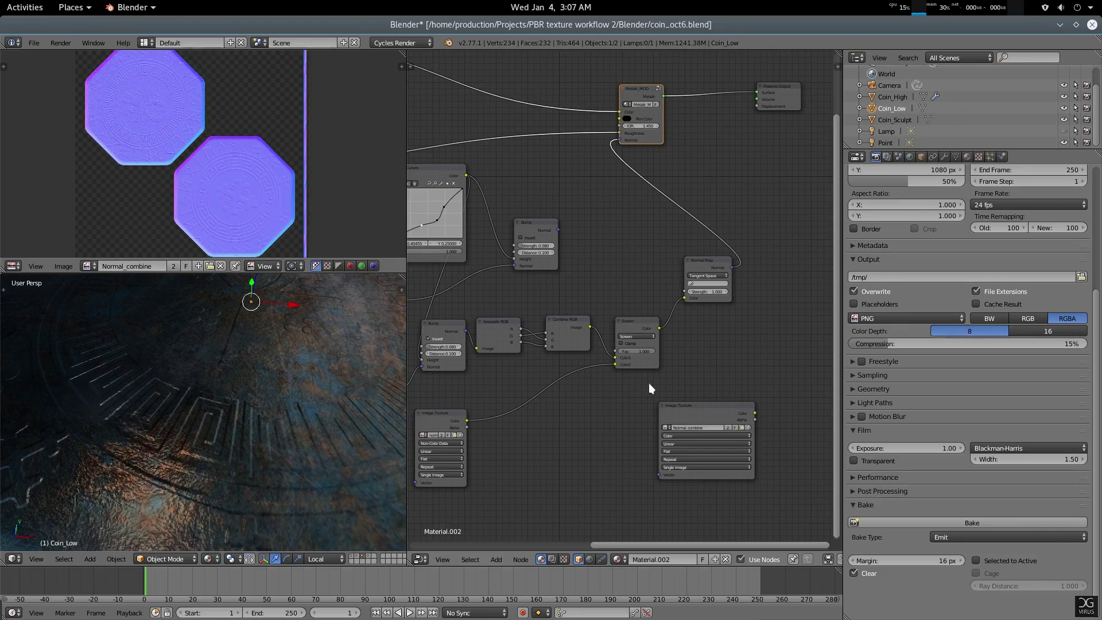
Save the project over the existing coin_oct6.blend file
scroll(660, 397, "up", 2)
middle_click_drag(660, 397, 653, 354)
scroll(707, 350, "down", 3)
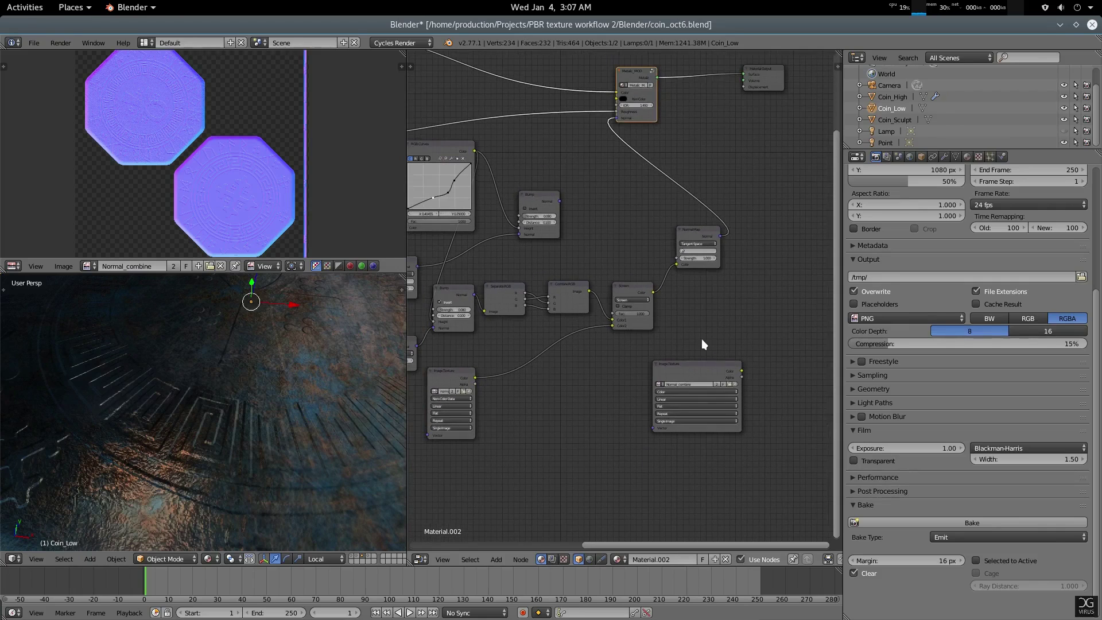
key("ctrl+s")
left_click(710, 330)
Duplicate the metal shader and Material Output nodes together, place the copies in empty space beyond the node tree, and move the shader copy below its output
middle_click_drag(686, 359, 639, 431)
scroll(690, 362, "down", 4)
middle_click_drag(656, 356, 588, 346)
mouse_move(631, 184)
left_mouse_down()
mouse_move(580, 116)
mouse_move(605, 174)
mouse_move(629, 197)
left_mouse_up()
scroll(624, 224, "up", 3)
scroll(625, 225, "up", 1)
left_click(490, 135)
left_click(627, 146, "shift")
key("shift+d")
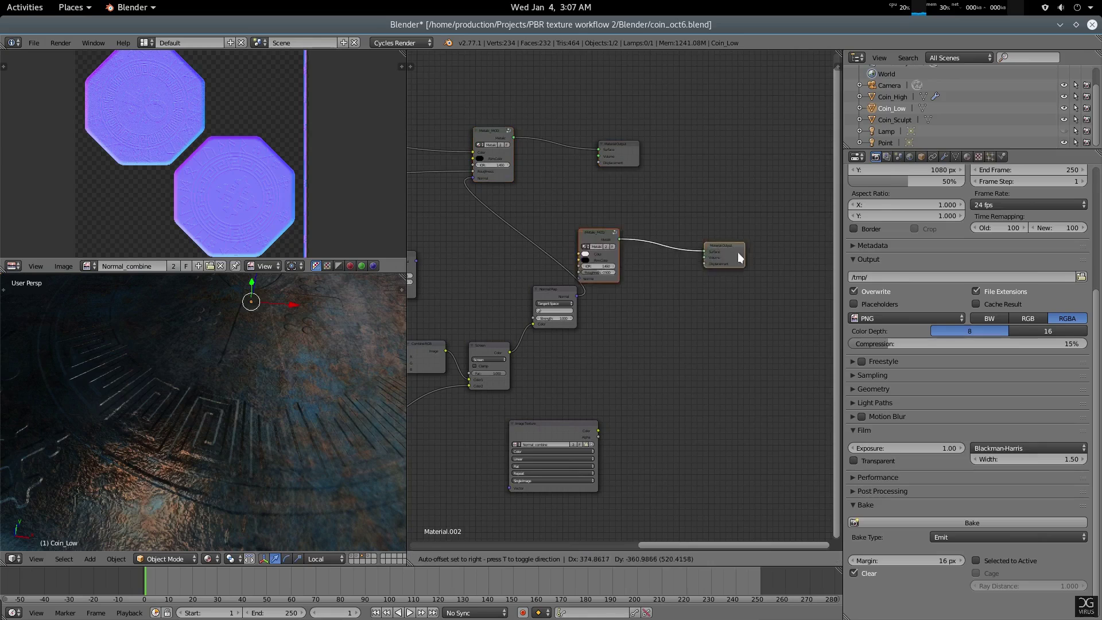
left_click(821, 318)
middle_click_drag(785, 384, 734, 316)
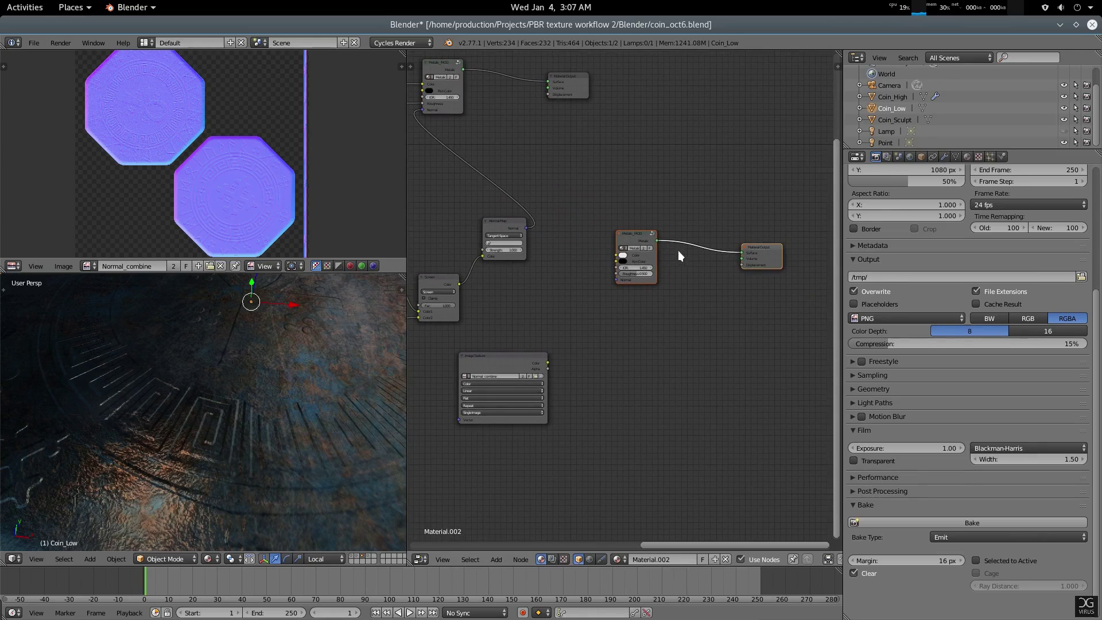
left_click_drag(625, 241, 686, 273)
scroll(651, 315, "up", 3)
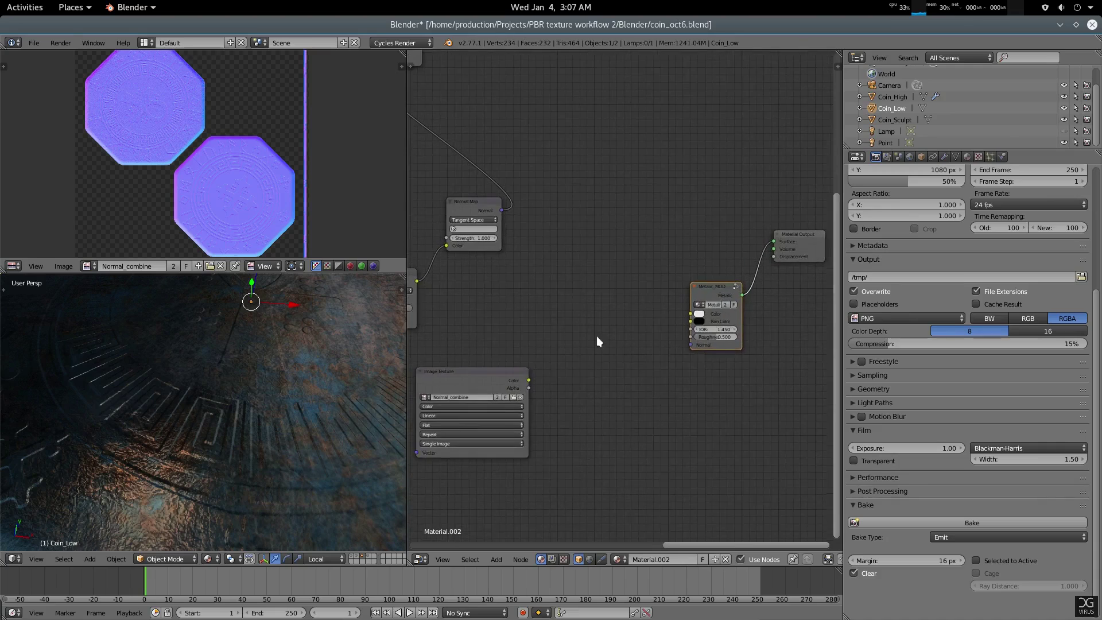
Move the Normal_combine Image Texture node below the Screen node and duplicate it twice, stacking the copies above it
middle_click_drag(596, 337, 680, 305)
left_click_drag(560, 341, 587, 397)
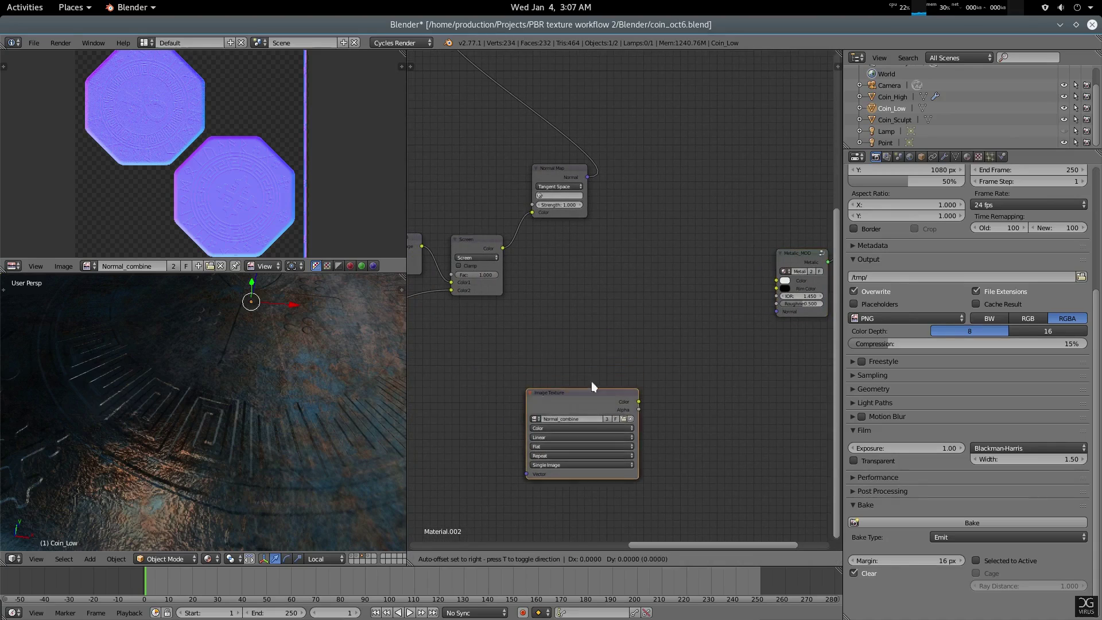
key("shift+d")
left_click(606, 281)
key("shift+d")
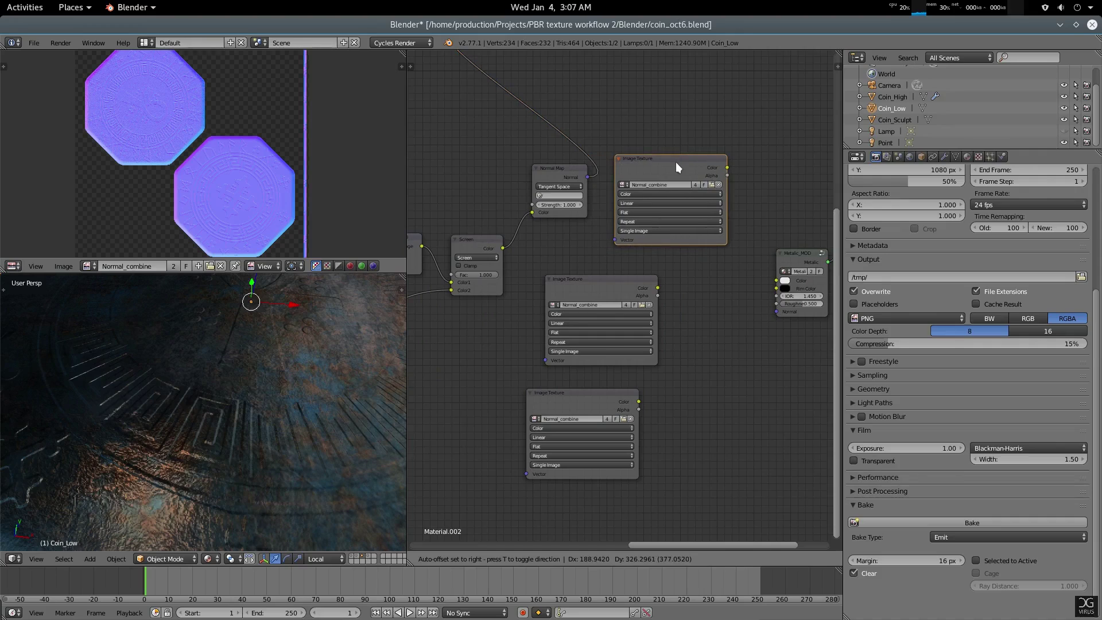
left_click(676, 162)
scroll(714, 278, "up", 1)
middle_click_drag(713, 278, 707, 284)
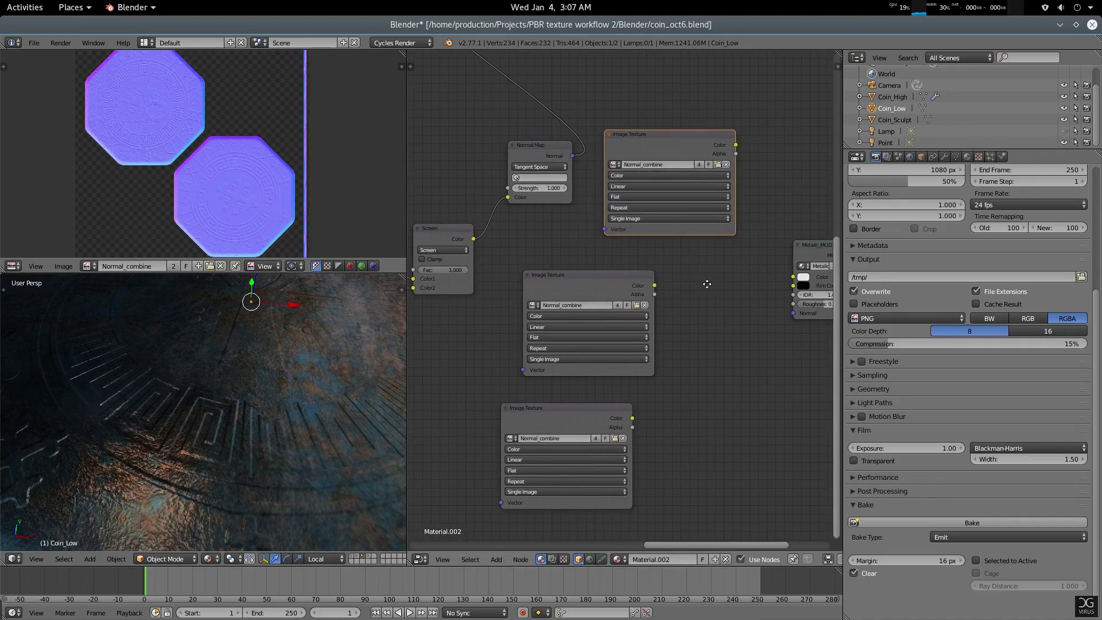
Assign the Albedo_combine image to the uppermost Image Texture copy
left_click(614, 163)
type("al")
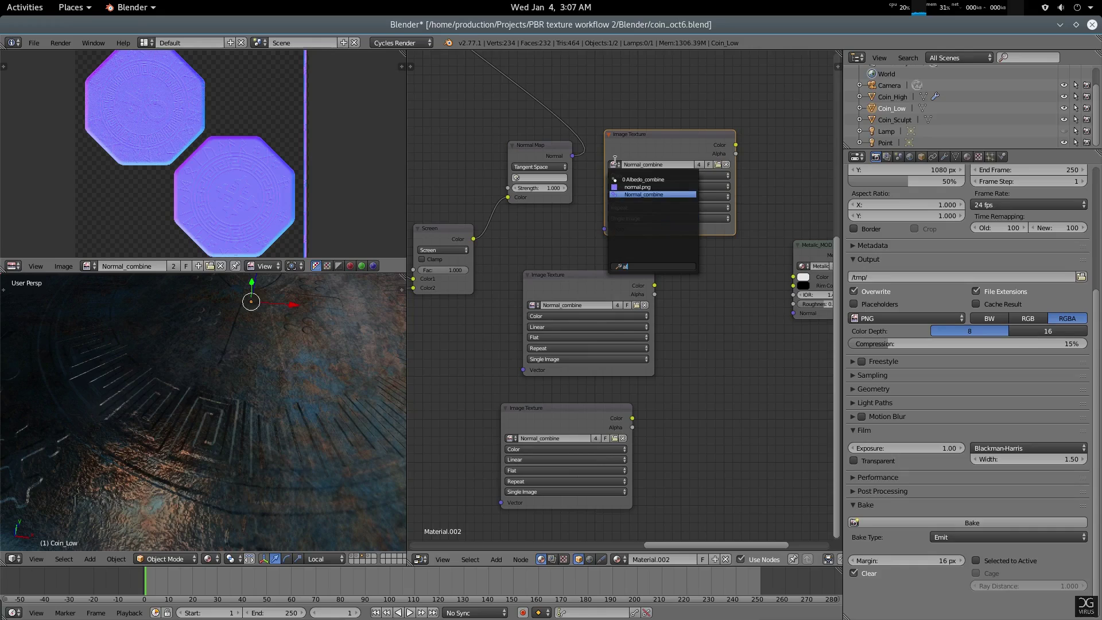
key("Up")
key("Up")
key("Return")
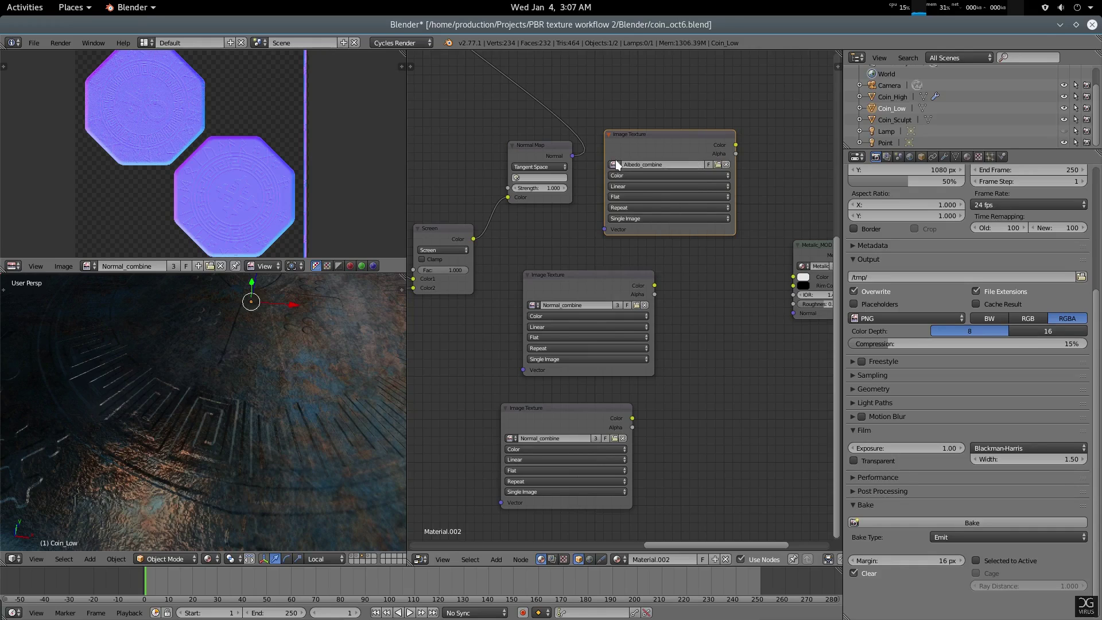
Link the Albedo_combine texture's Color output to the metal shader's Color input and move the middle Image Texture copy up slightly
left_click_drag(738, 146, 794, 276)
left_click_drag(614, 271, 624, 258)
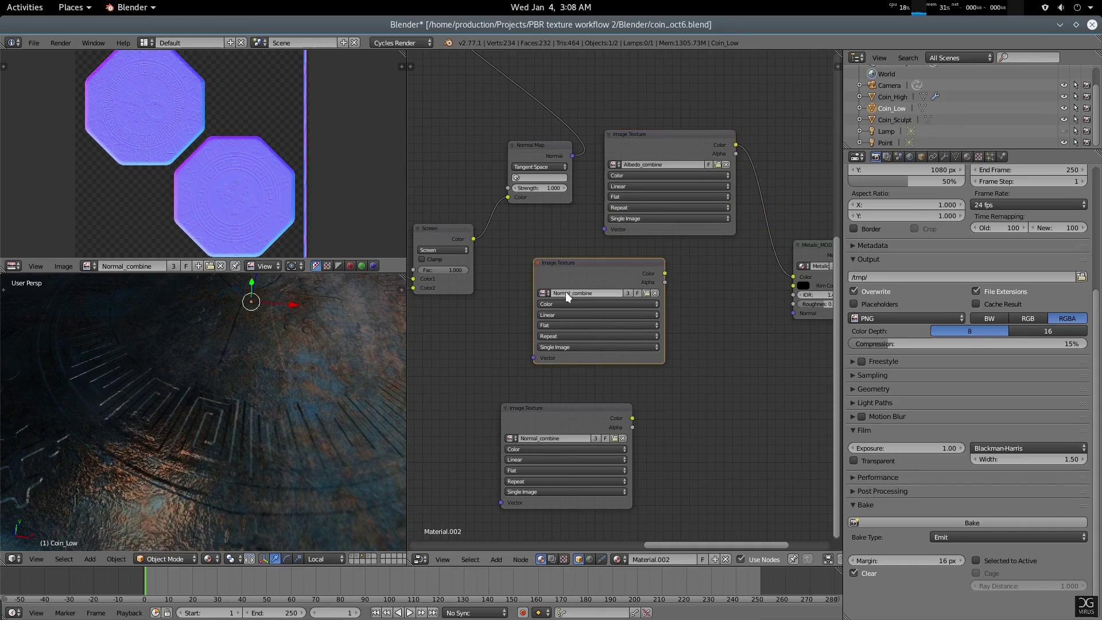
Assign the roughness image to the middle Image Texture and link its Color output to the metal shader's Roughness input
left_click(542, 292)
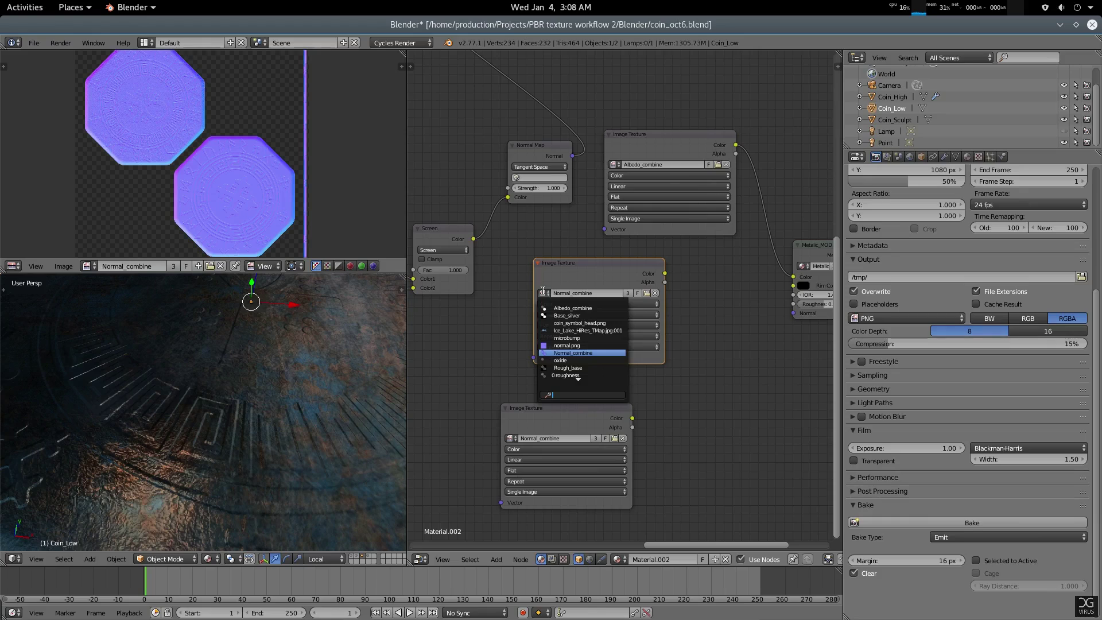
type("rou")
key("Down")
key("Up")
key("Down")
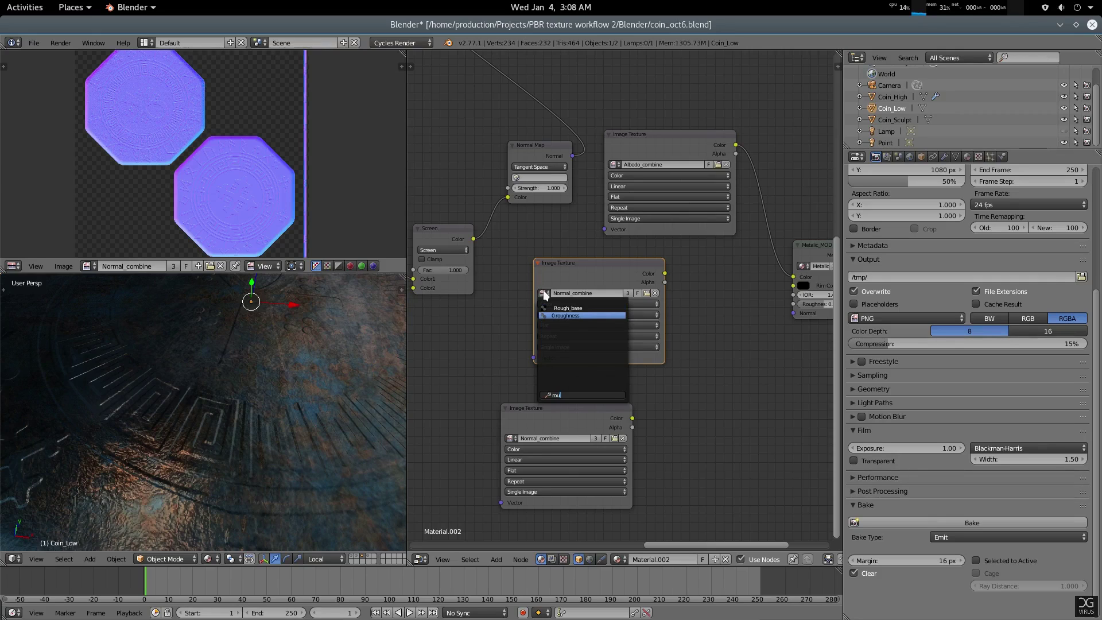
key("Return")
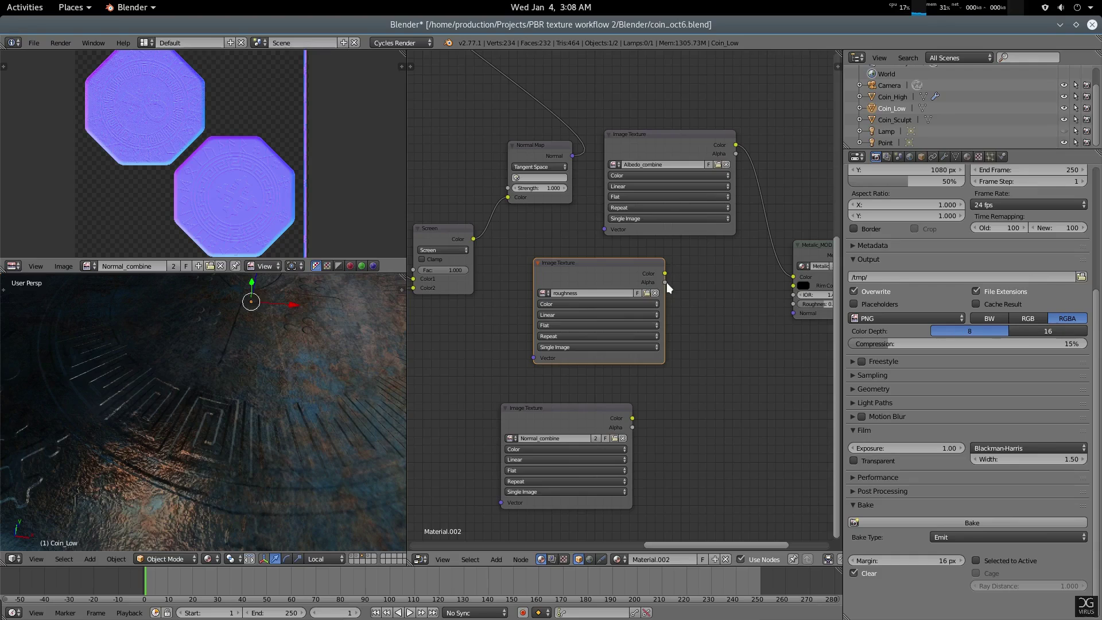
left_click_drag(665, 274, 793, 304)
Move the Normal_combine texture up beneath the roughness node and preview it on the coin, shifting the Material Output clear of the Viewer
middle_click_drag(752, 382, 671, 353)
left_click_drag(487, 384, 559, 360)
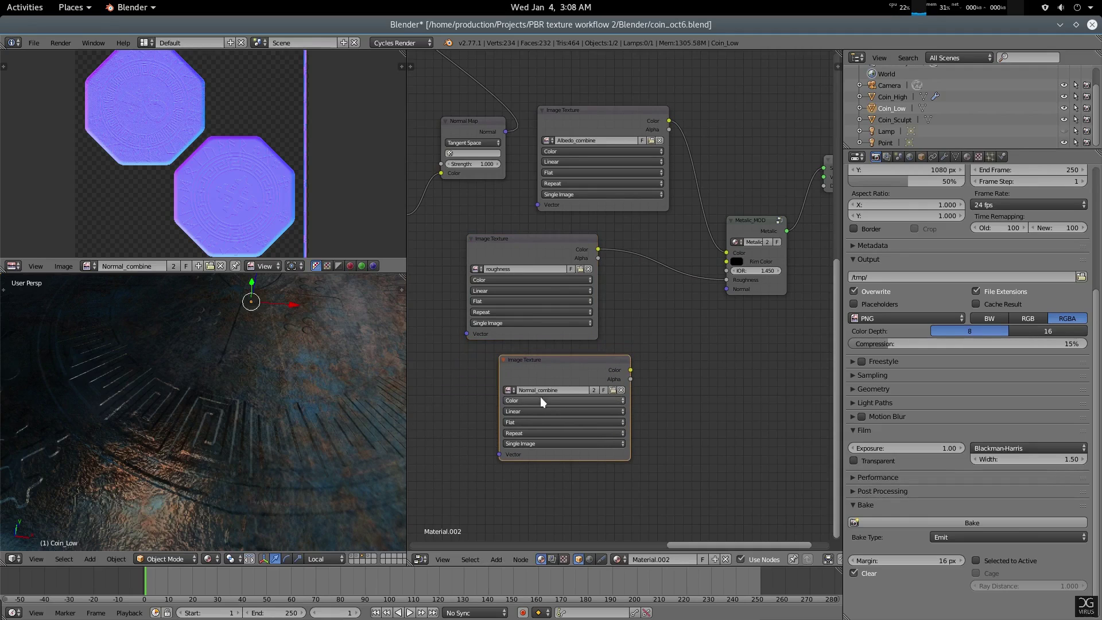
left_click(563, 364, "ctrl+shift")
scroll(267, 403, "down", 5)
middle_click_drag(633, 381, 564, 396)
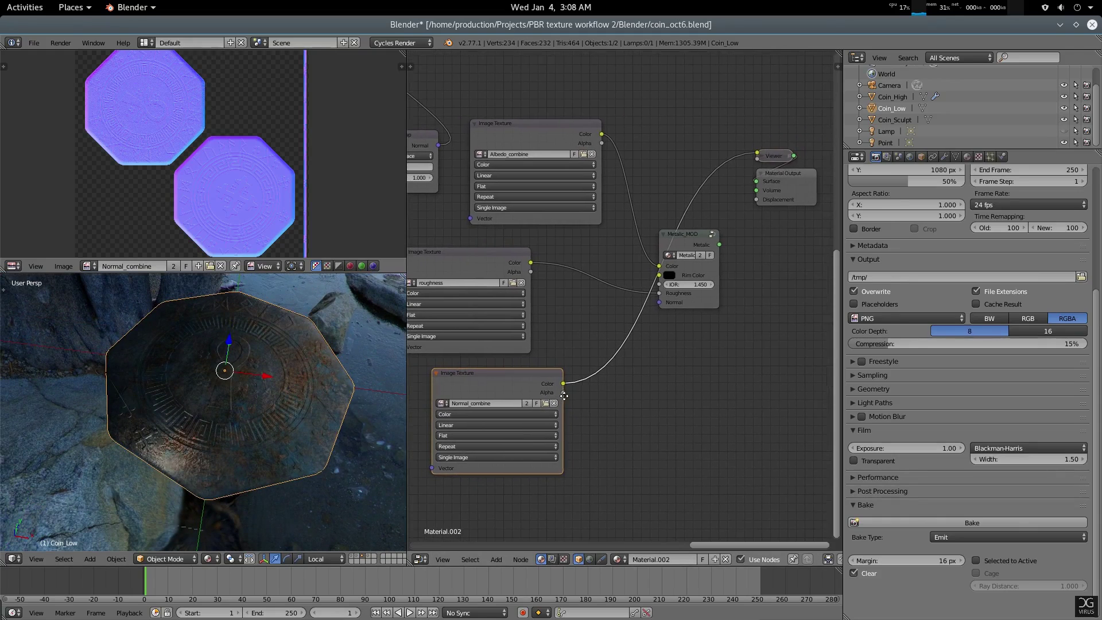
left_click_drag(798, 178, 812, 205)
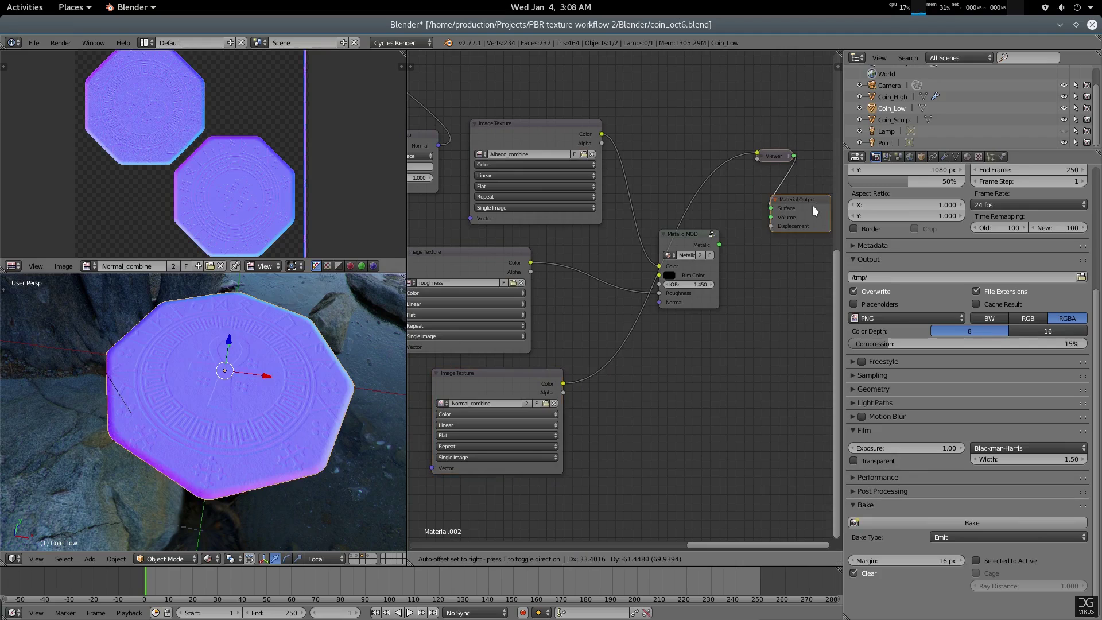
scroll(270, 450, "up", 5)
scroll(270, 450, "down", 2)
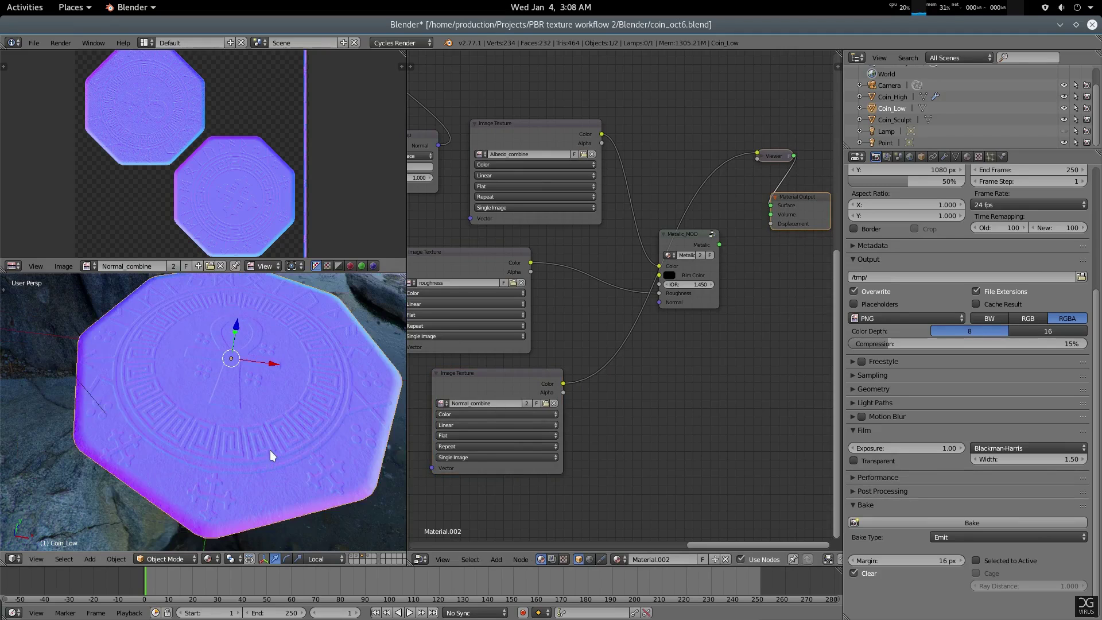
middle_click_drag(270, 450, 296, 435)
scroll(296, 435, "up", 2)
Set the Normal_combine texture's color space to Non-Color Data and compare it with the source normal texture node
middle_click_drag(462, 409, 585, 369)
left_click(585, 370)
left_click(597, 354)
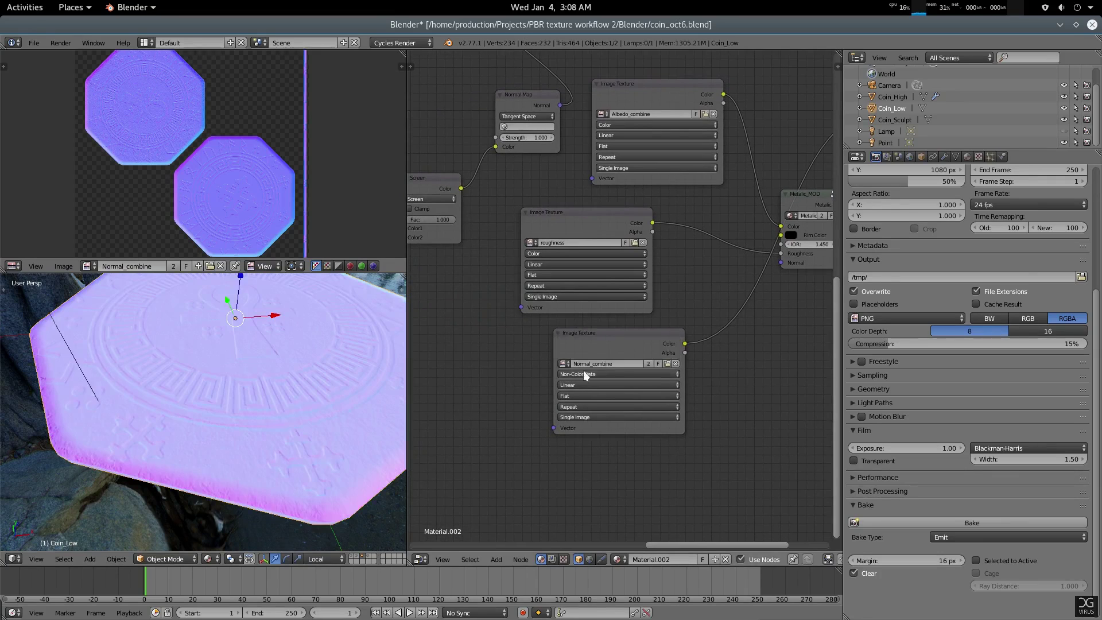
scroll(265, 388, "down", 3)
scroll(270, 401, "up", 3)
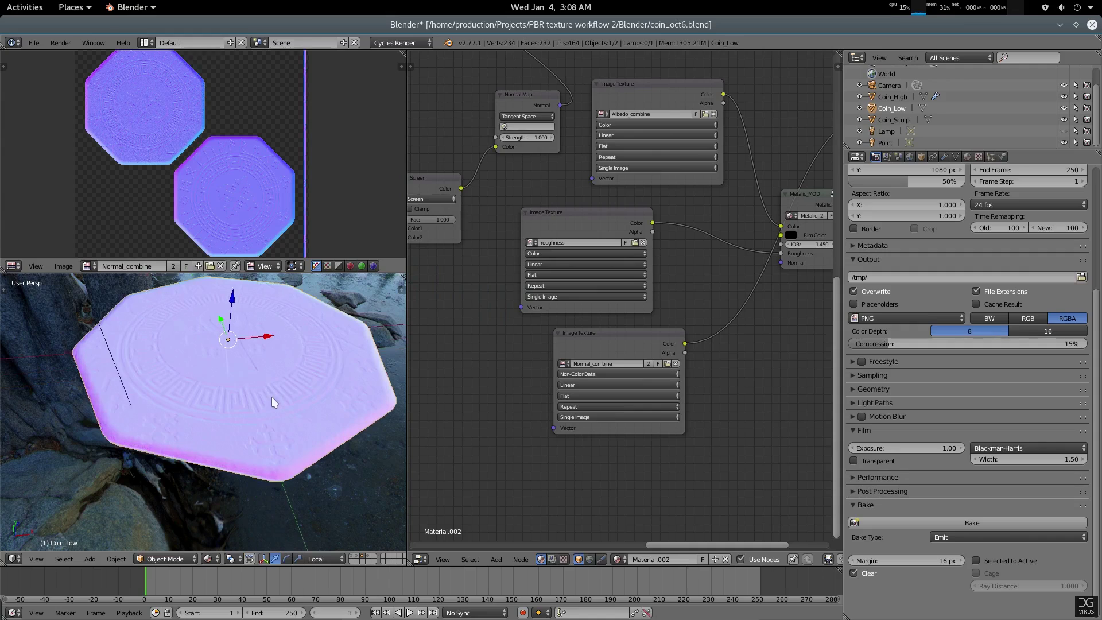
middle_click_drag(235, 364, 251, 438)
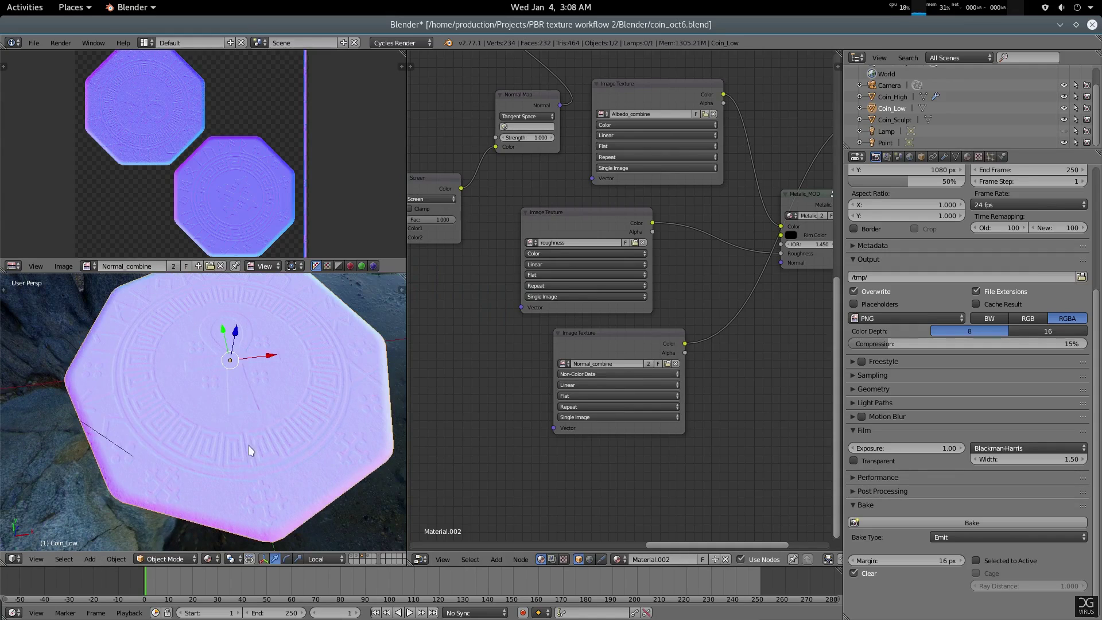
middle_click_drag(506, 360, 512, 367)
scroll(512, 368, "down", 3)
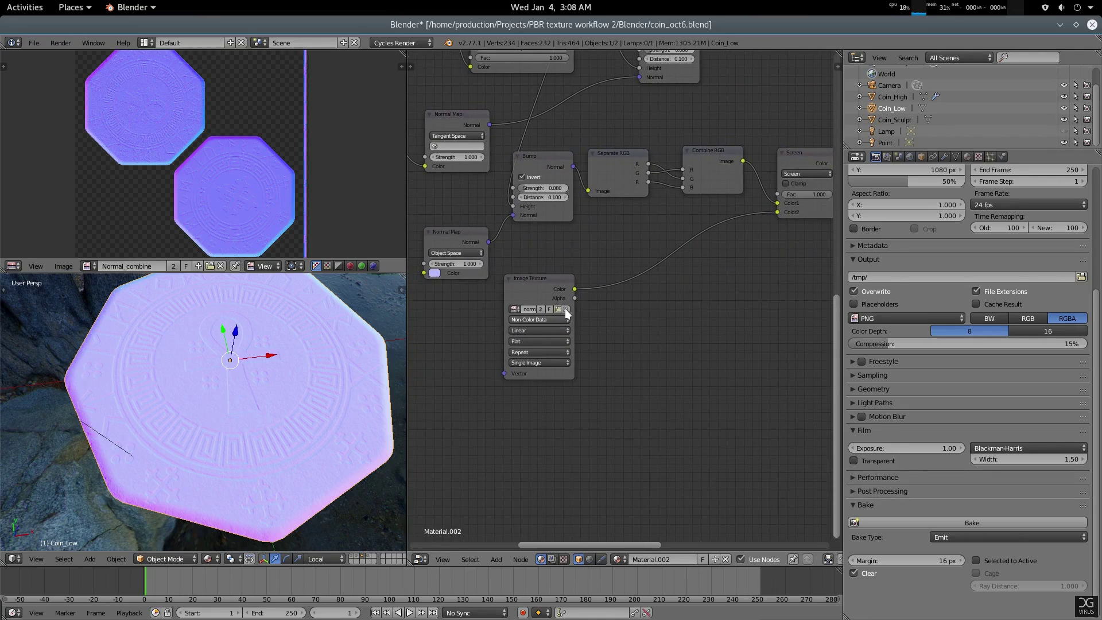
middle_click_drag(689, 387, 745, 445)
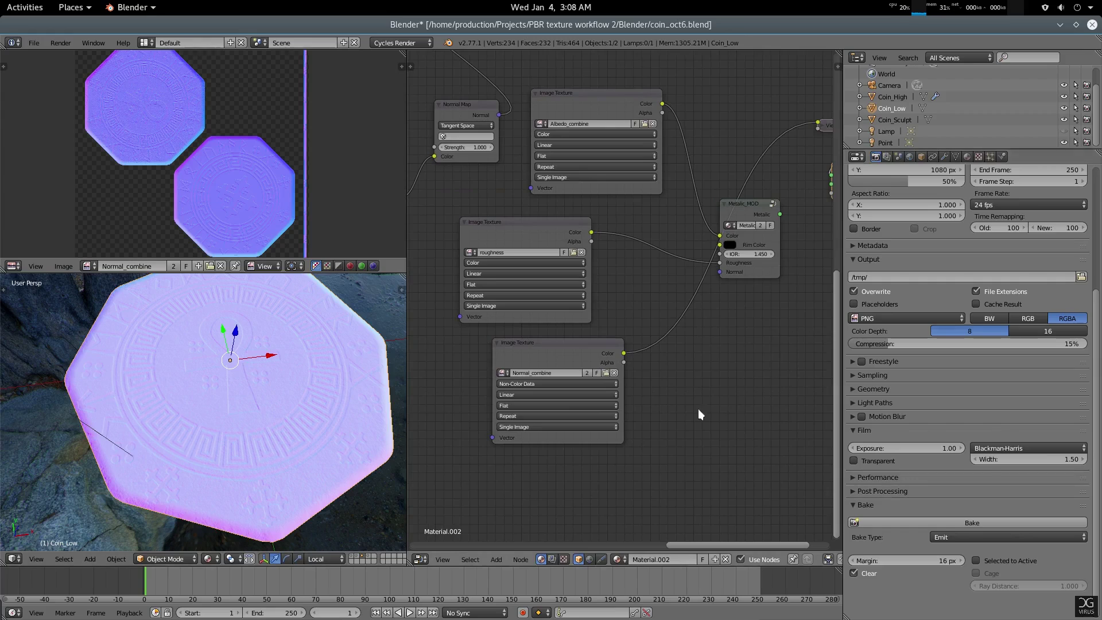
Cut the Normal_combine preview link, connect the texture's Color to the metal shader's Normal input, and preview the shader on the coin
left_click_drag(572, 349, 553, 353)
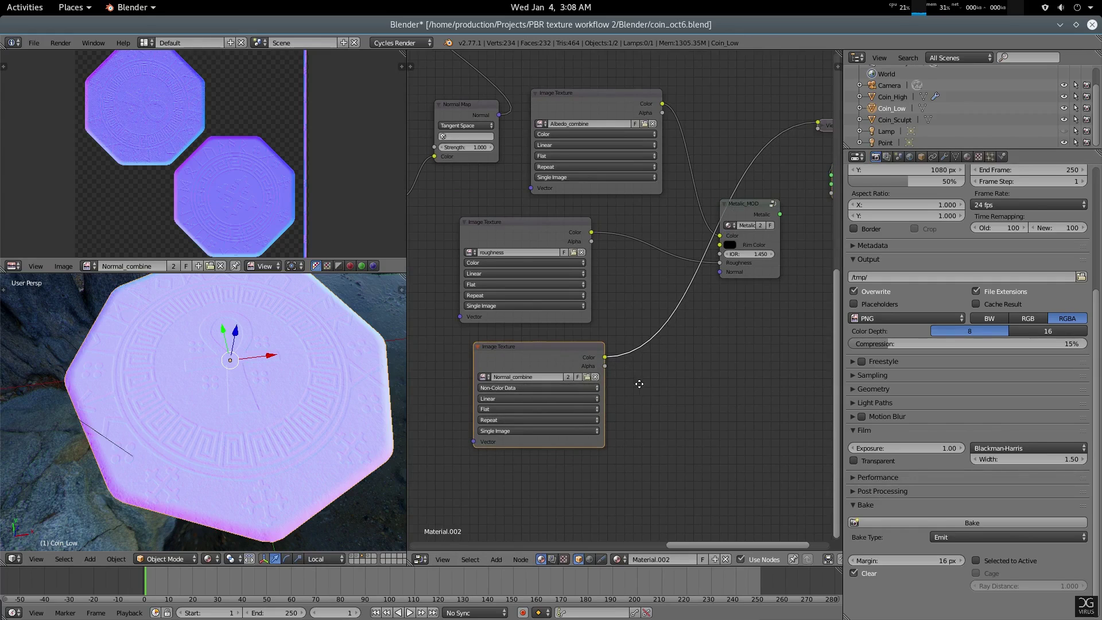
middle_click_drag(639, 384, 634, 394)
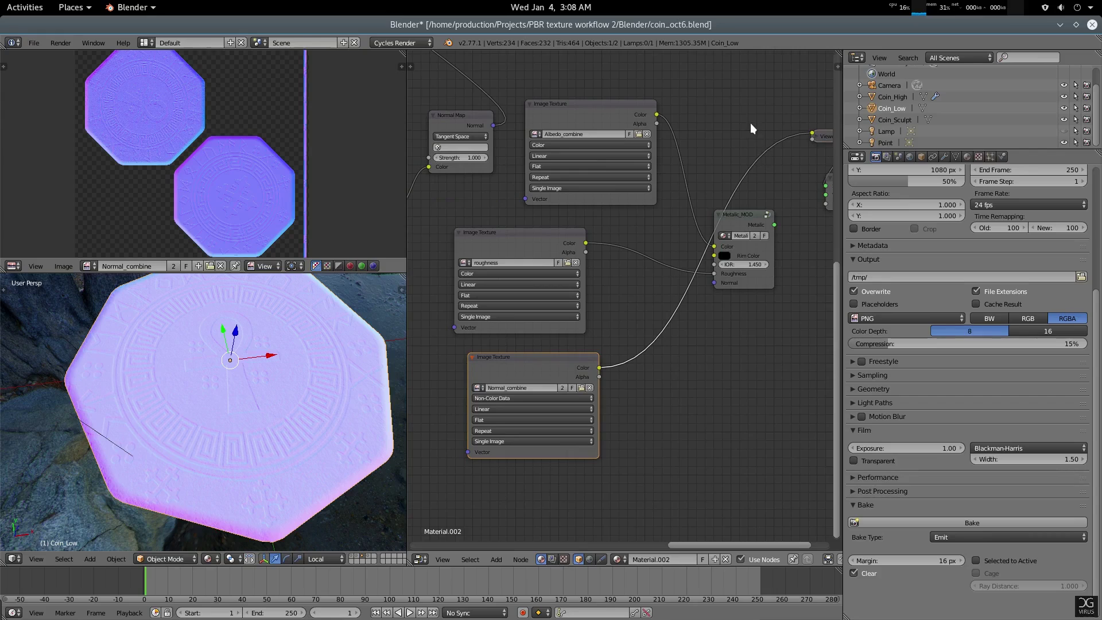
right_click_drag(753, 131, 759, 258, "ctrl")
left_click_drag(600, 366, 714, 282)
left_click(740, 275, "ctrl+shift")
mouse_move(268, 373)
middle_mouse_down()
mouse_move(249, 380)
mouse_move(278, 380)
middle_mouse_up()
scroll(642, 401, "up", 2)
Add a Normal Map node and insert it on the link between the Normal_combine texture and the metal shader
middle_click_drag(633, 406, 616, 367)
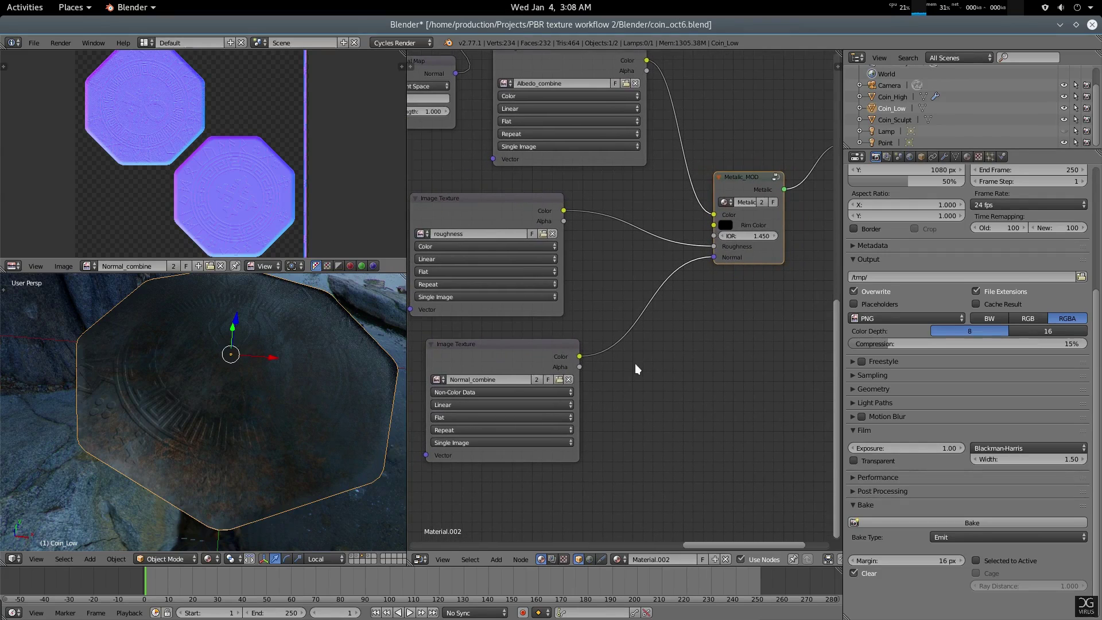
key("shift+a")
left_click(635, 363)
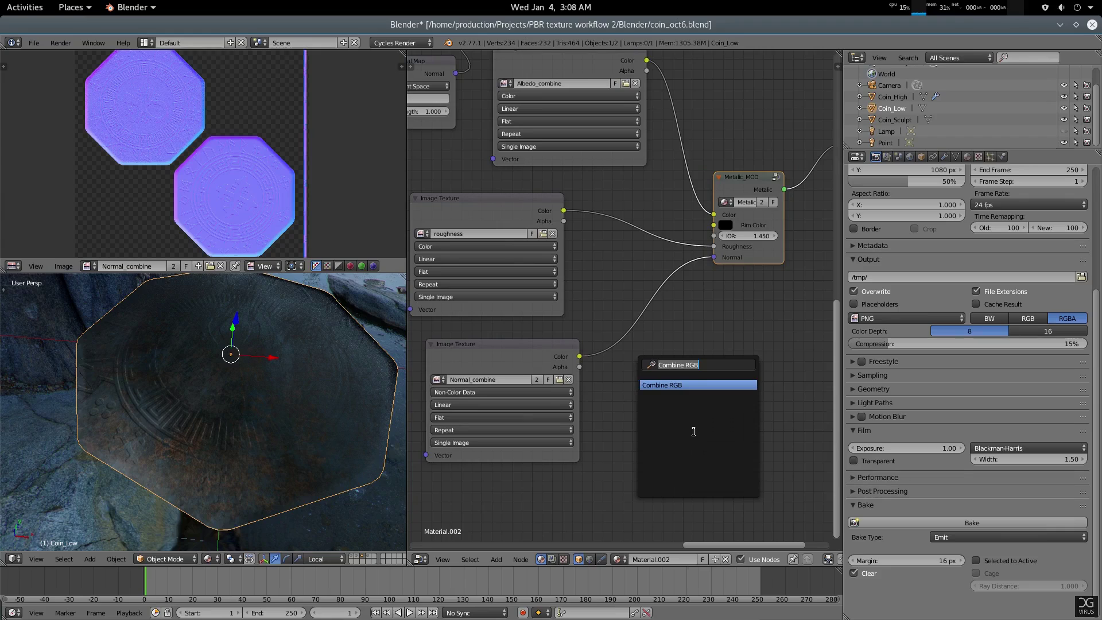
type("no")
key("Down")
key("Down")
key("Down")
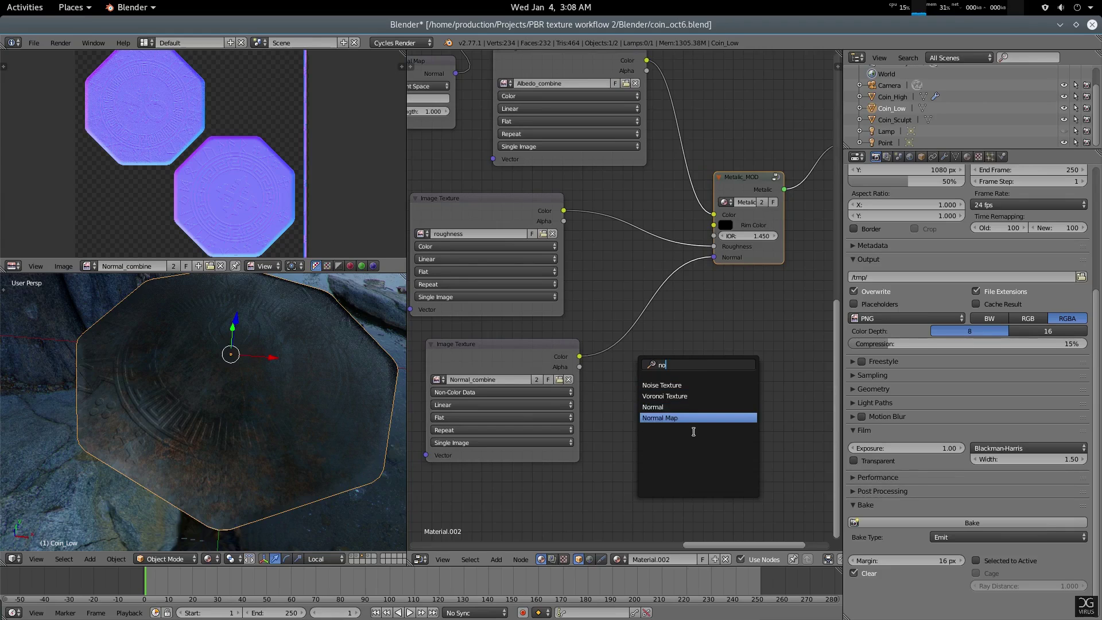
key("Return")
left_click(619, 293)
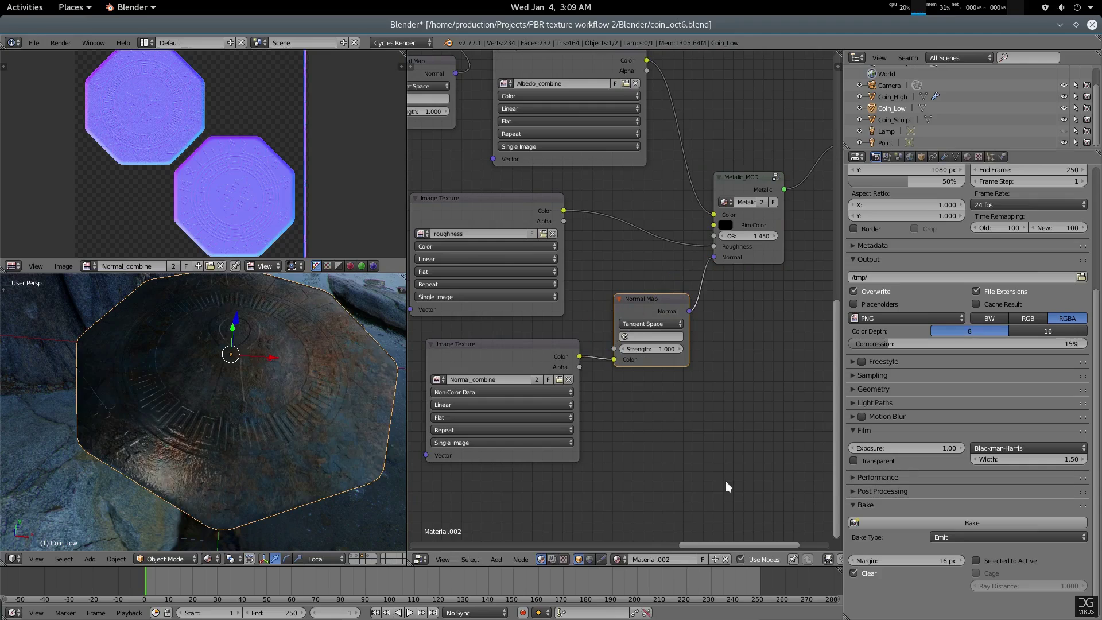
Inspect the coin's baked material from several angles, toggling the Point lamp's visibility on and off to compare the lighting
scroll(314, 407, "up", 2)
scroll(270, 388, "down", 2)
mouse_move(271, 388)
middle_mouse_down()
mouse_move(276, 422)
mouse_move(287, 377)
mouse_move(274, 390)
mouse_move(281, 418)
mouse_move(301, 386)
mouse_move(275, 418)
mouse_move(278, 402)
middle_mouse_up()
scroll(280, 409, "up", 4)
scroll(276, 418, "down", 2)
scroll(271, 428, "up", 2)
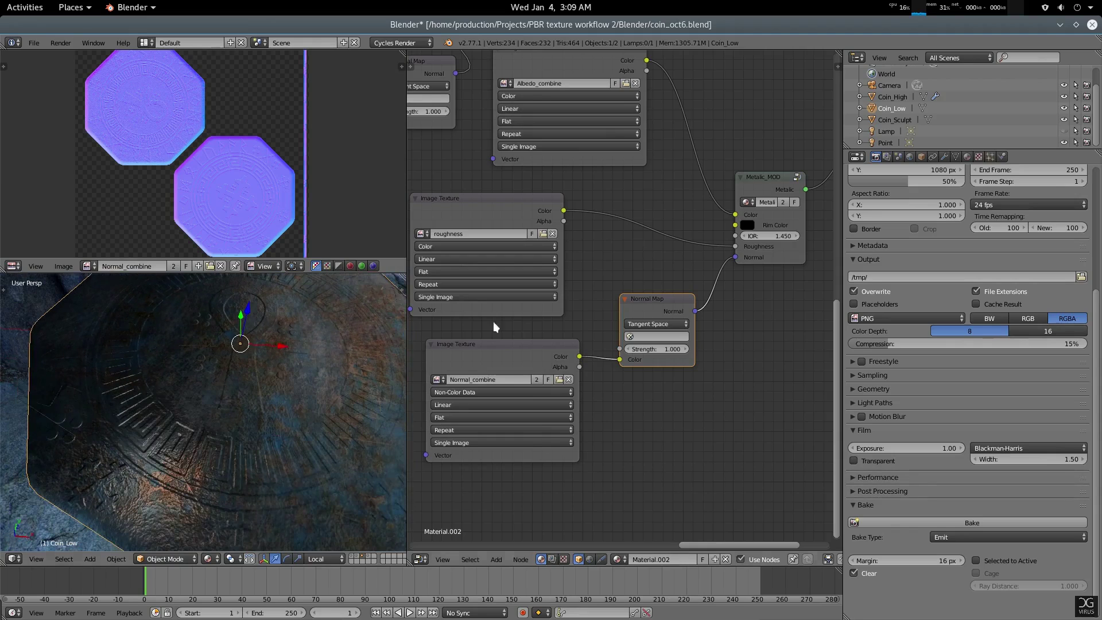
left_click(1063, 142)
left_click(1064, 142)
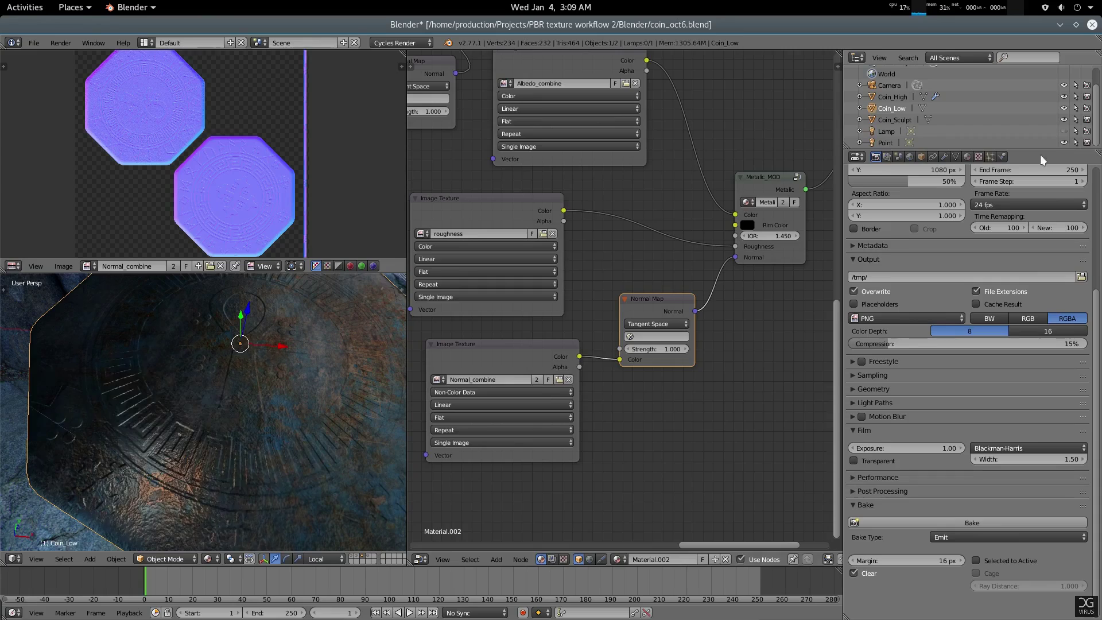
scroll(180, 509, "down", 3)
middle_click_drag(179, 509, 256, 438)
scroll(274, 421, "up", 2)
middle_click_drag(682, 422, 705, 400)
scroll(732, 393, "down", 2)
scroll(705, 418, "up", 1)
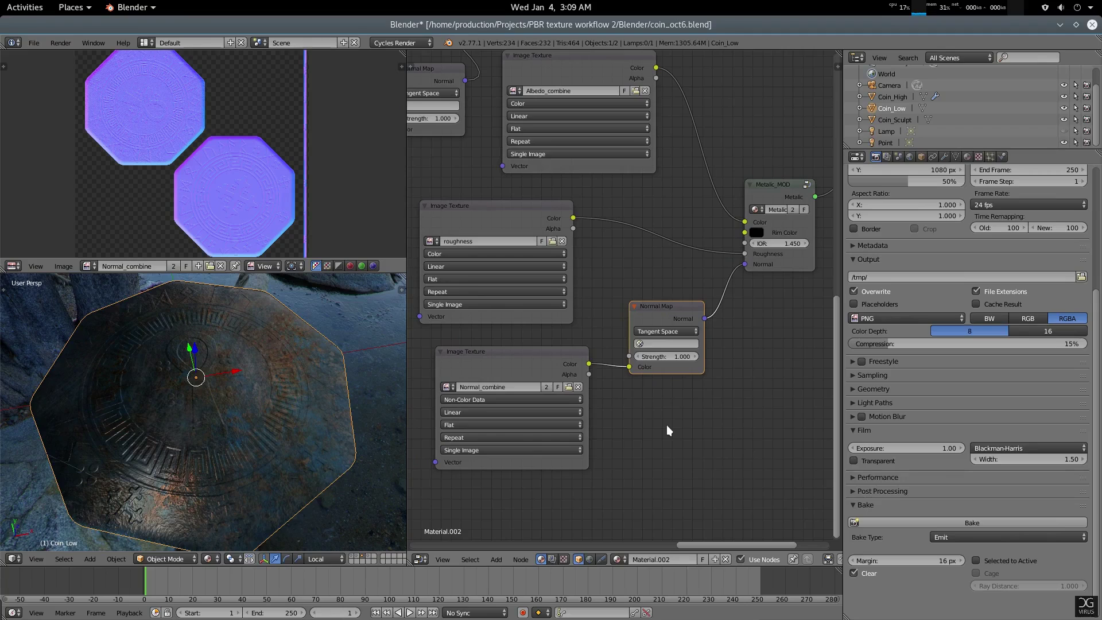
Save the project over the existing coin_oct6.blend file
key("ctrl+s")
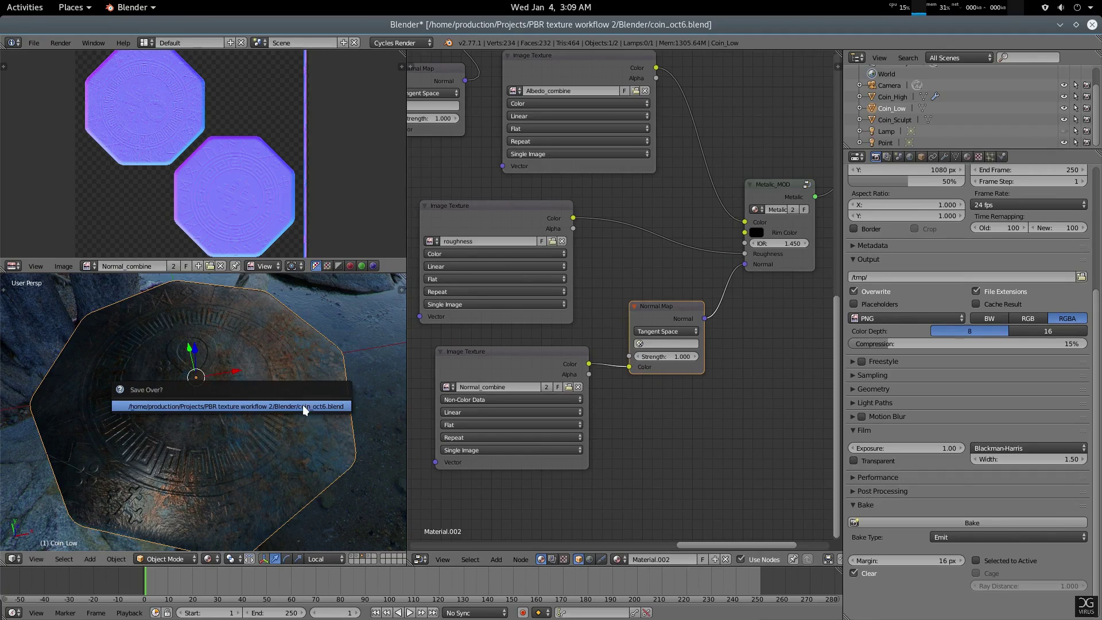
key("Return")
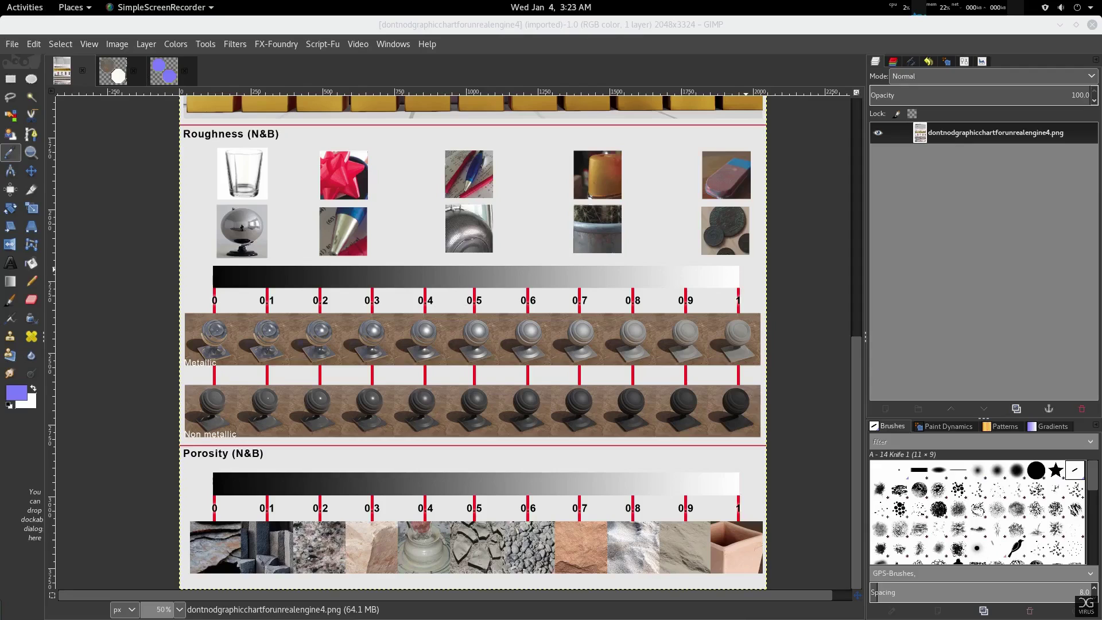
Switch to GIMP and review the material reference chart alongside the Albedo_combine and Normal_combine images
left_click(380, 26)
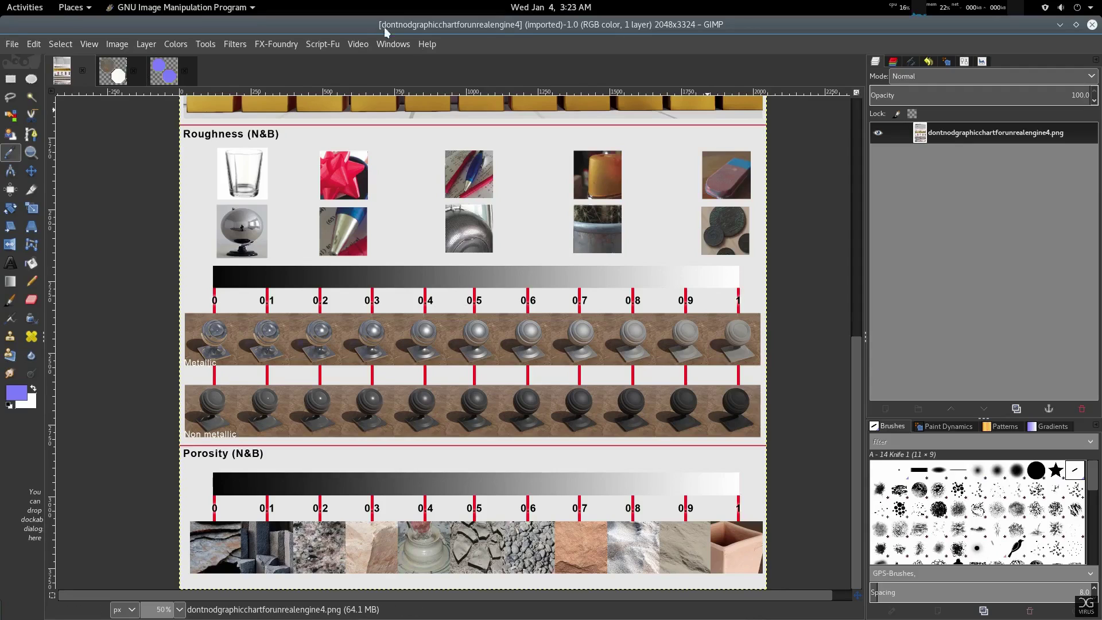
scroll(506, 303, "down", 2, "ctrl")
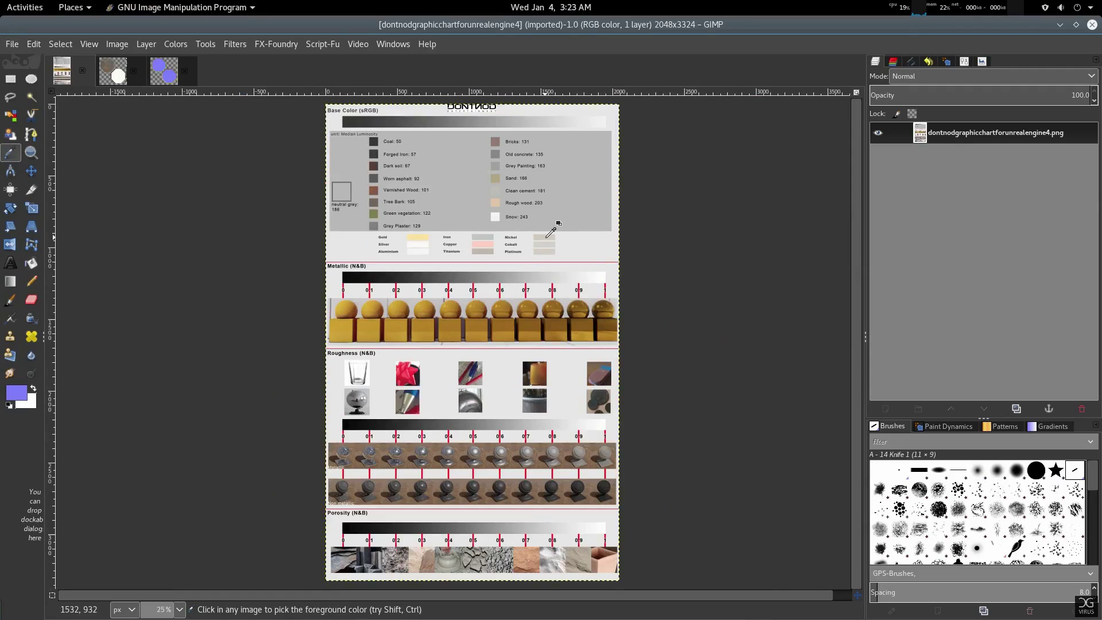
left_click(112, 72)
scroll(532, 238, "down", 1, "ctrl")
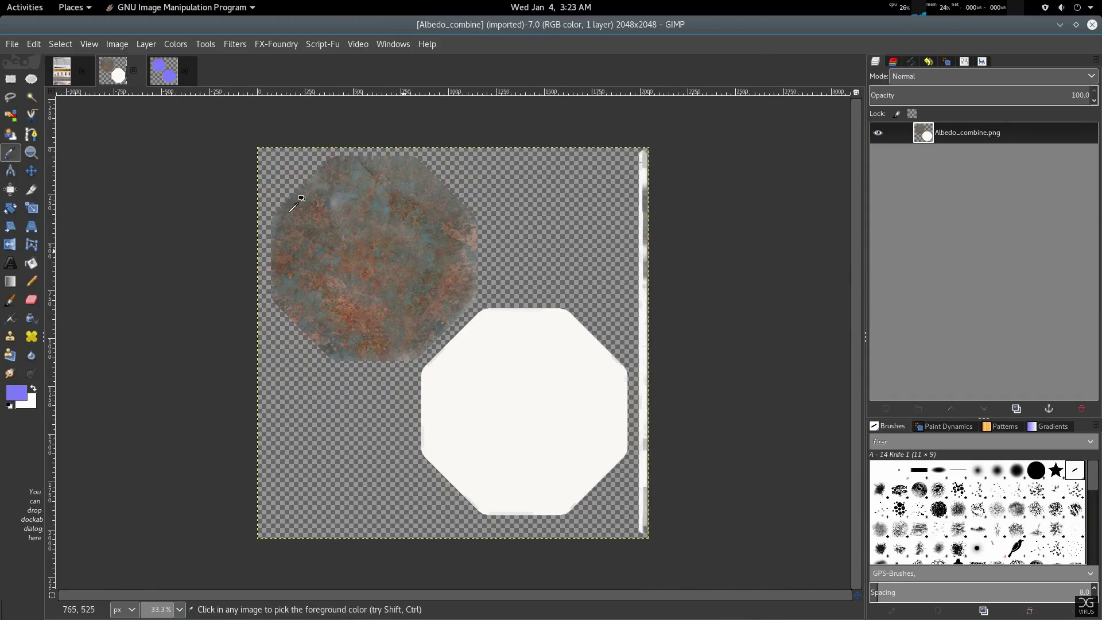
left_click(156, 70)
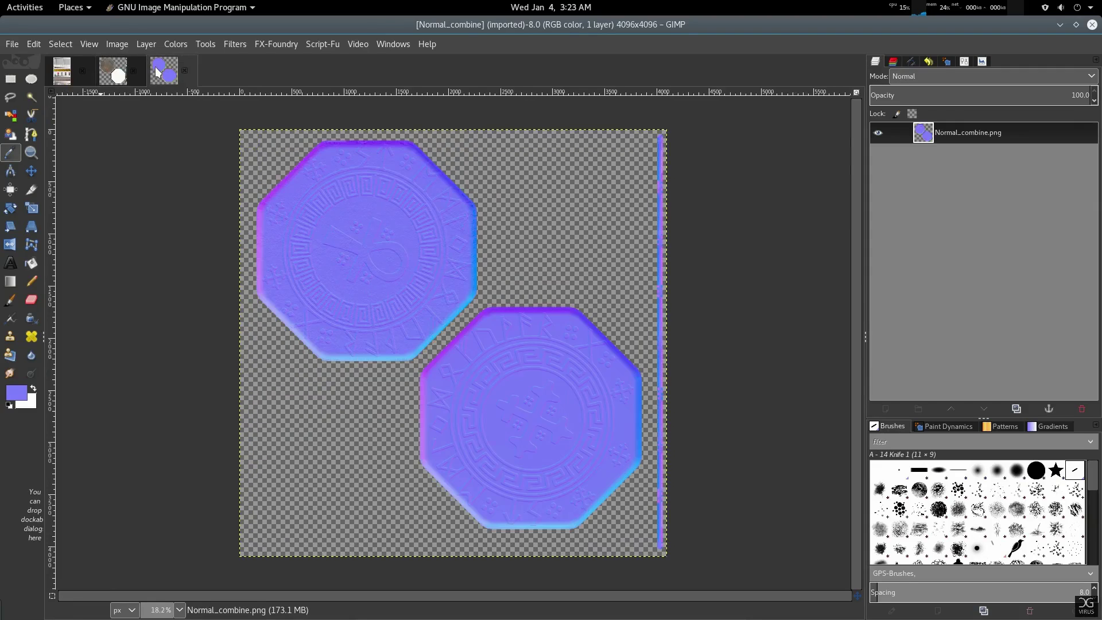
left_click(118, 73)
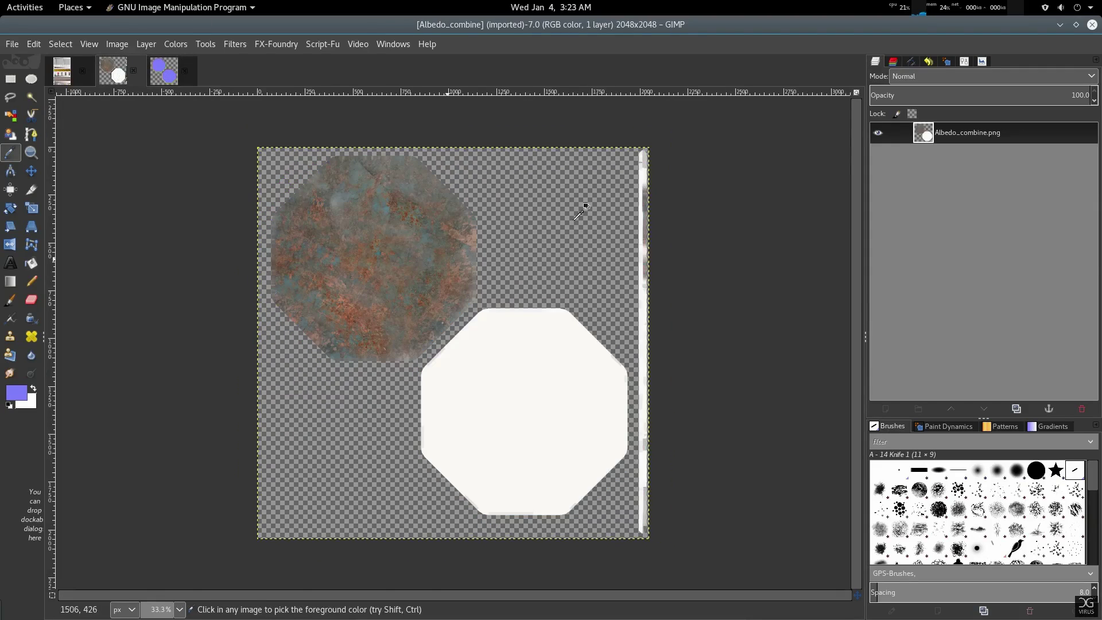
left_click(171, 83)
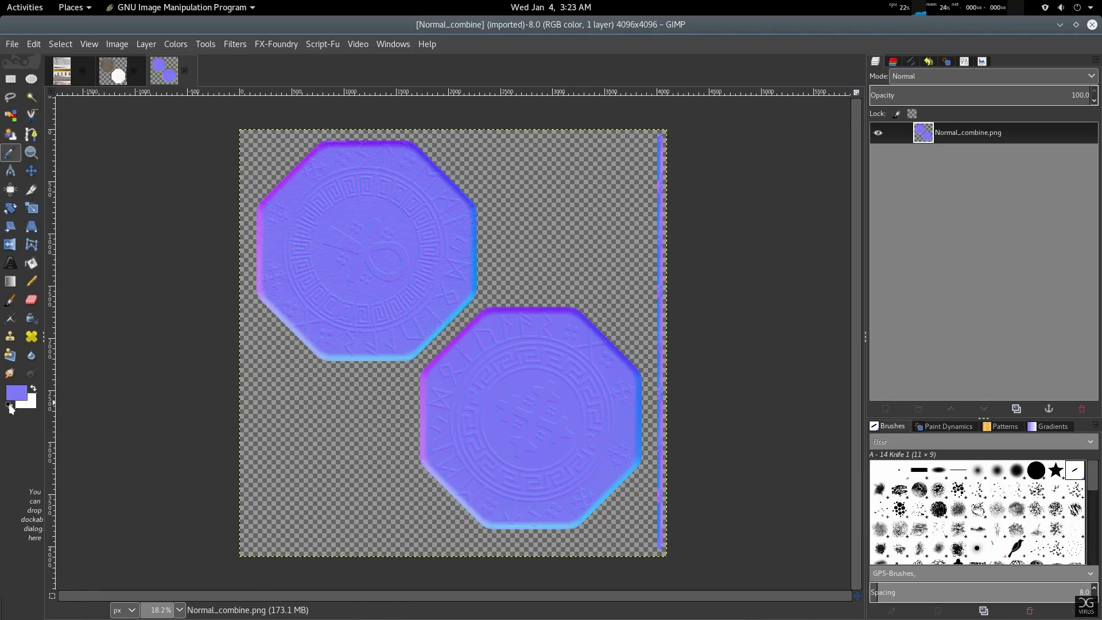
Reset the foreground and background colors to black and white, and compare the Albedo_combine and Normal_combine images again
left_click(9, 405)
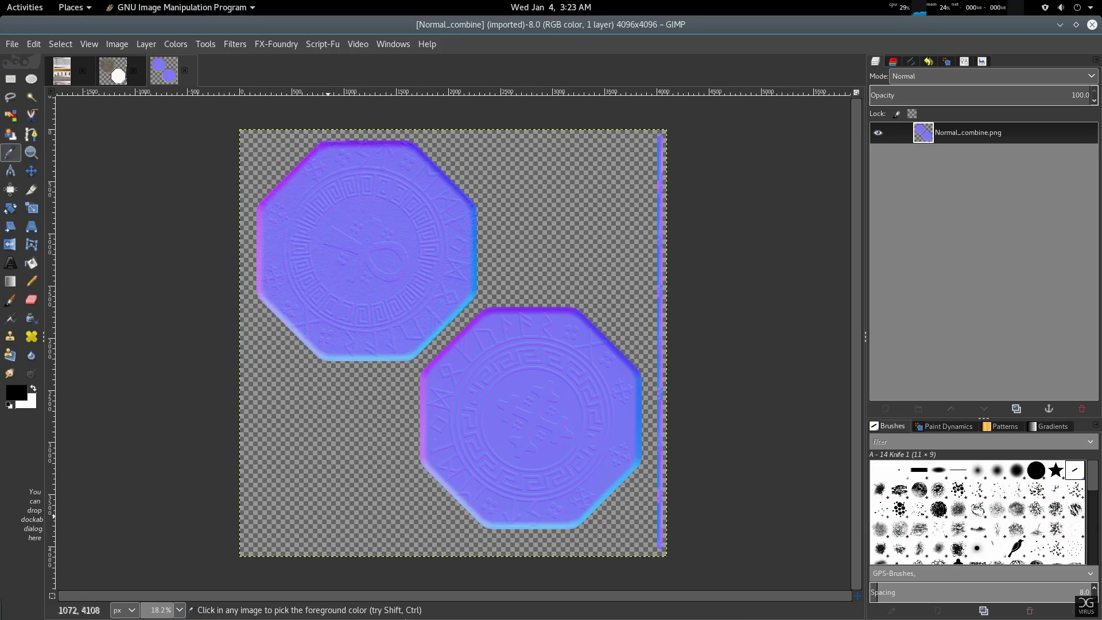
left_click(117, 75)
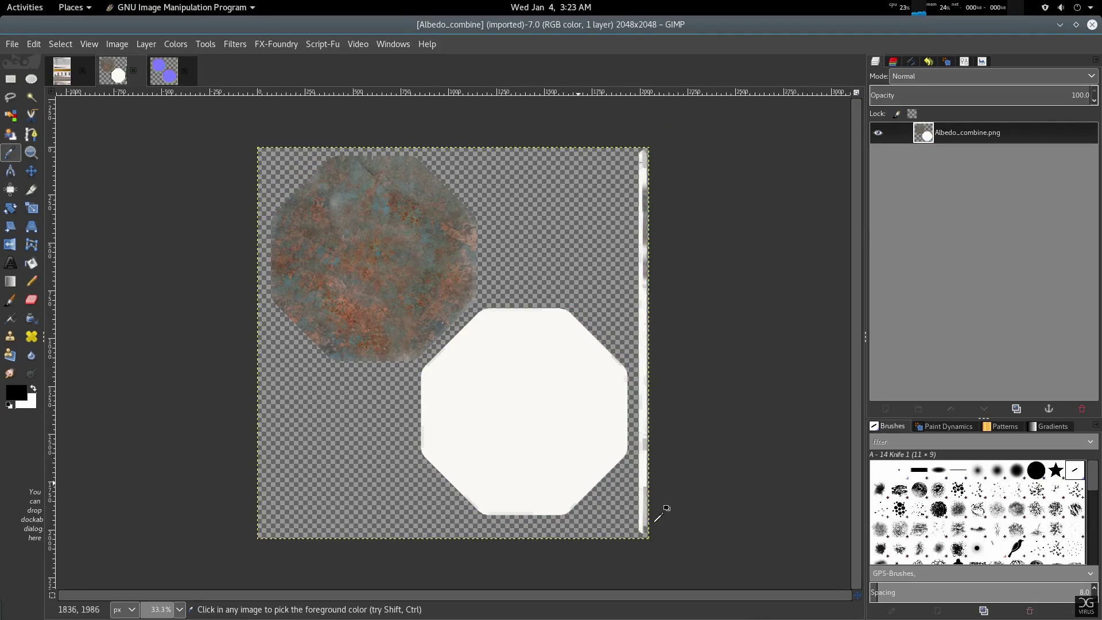
left_click(165, 75)
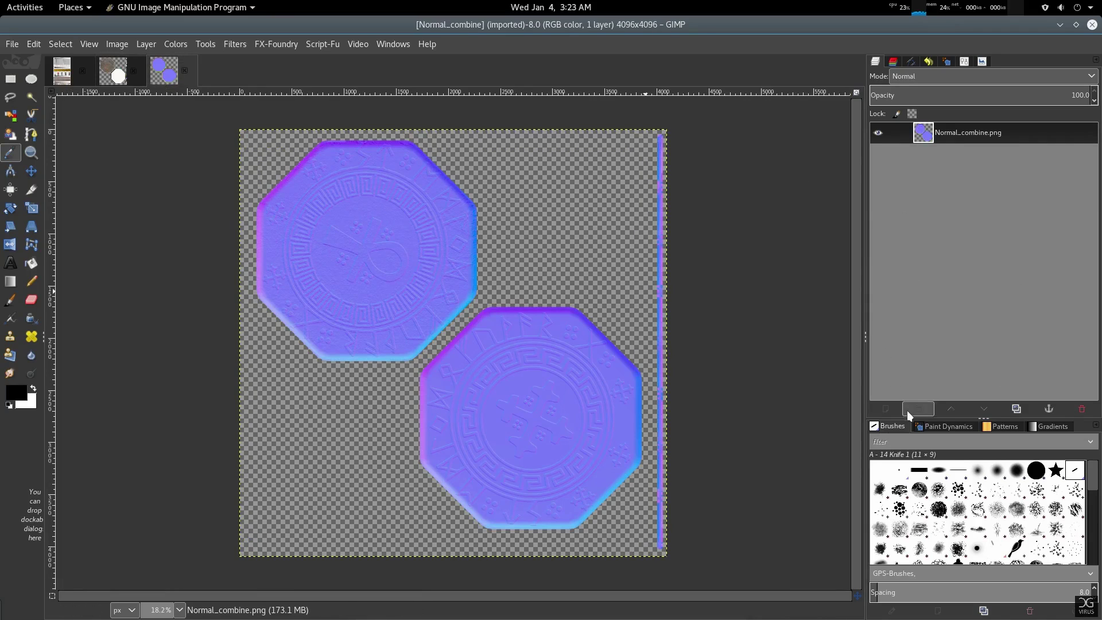
Add a transparent 4096 × 4096 px layer to the Normal_combine image and place it beneath the Normal_combine.png layer
left_click(887, 407)
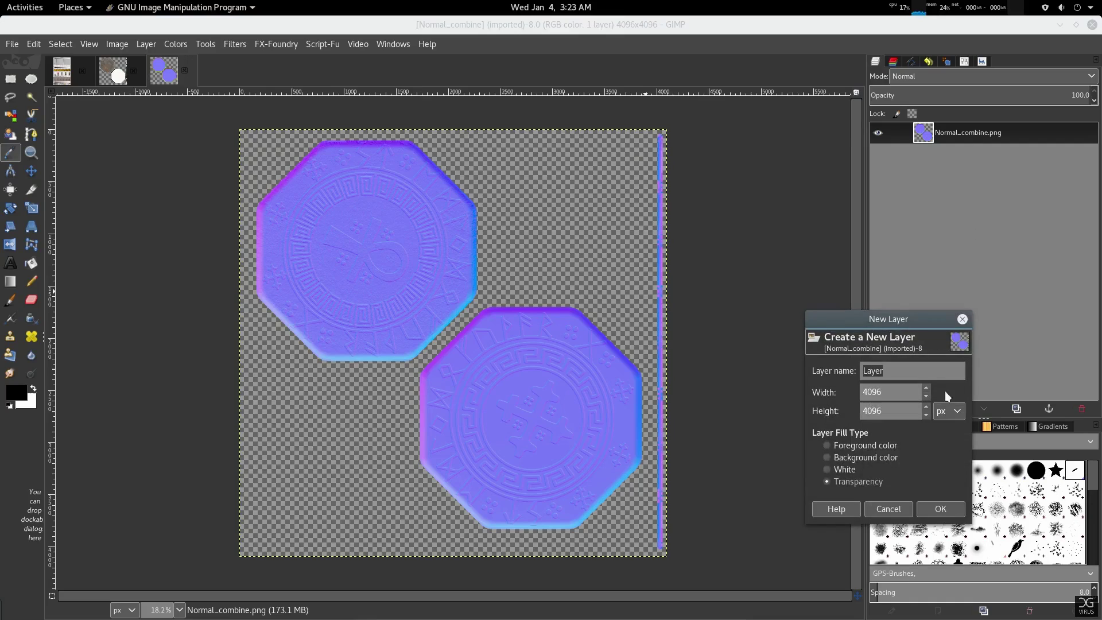
left_click(951, 514)
left_click_drag(974, 129, 982, 173)
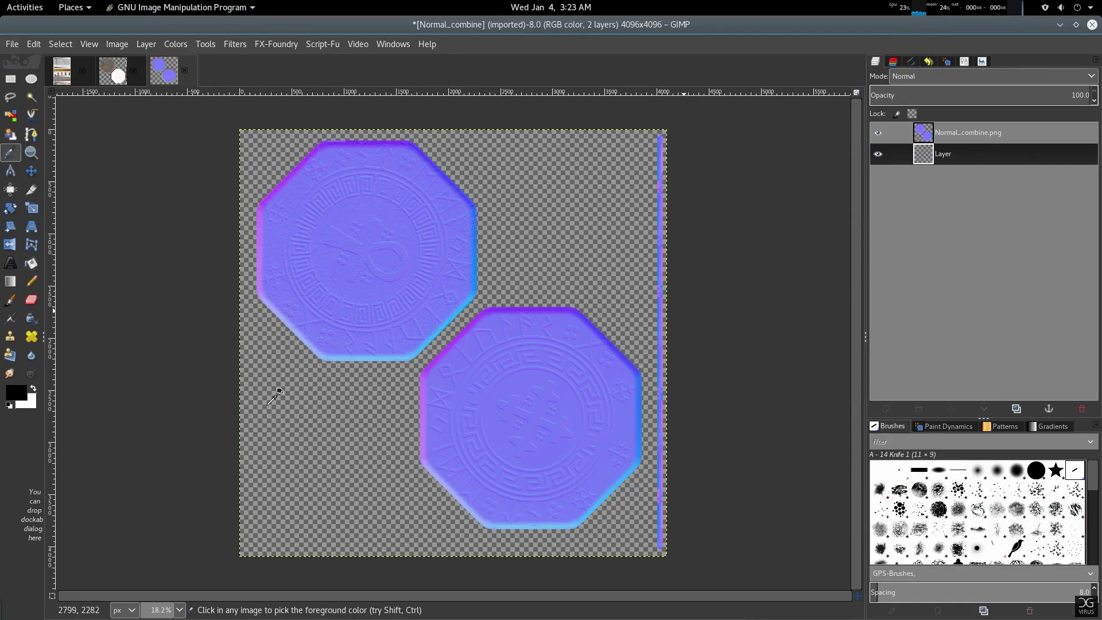
Set the foreground color to RGB 128, 128, 255 and fill the empty layer beneath Normal_combine.png with it
left_click(19, 394)
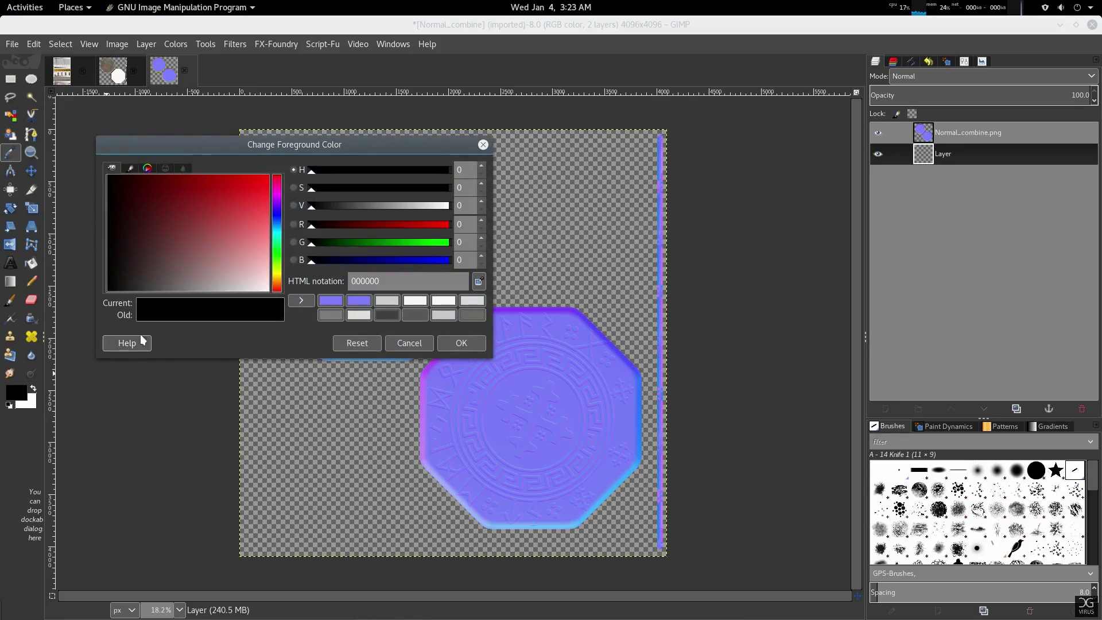
type("128")
key("Return")
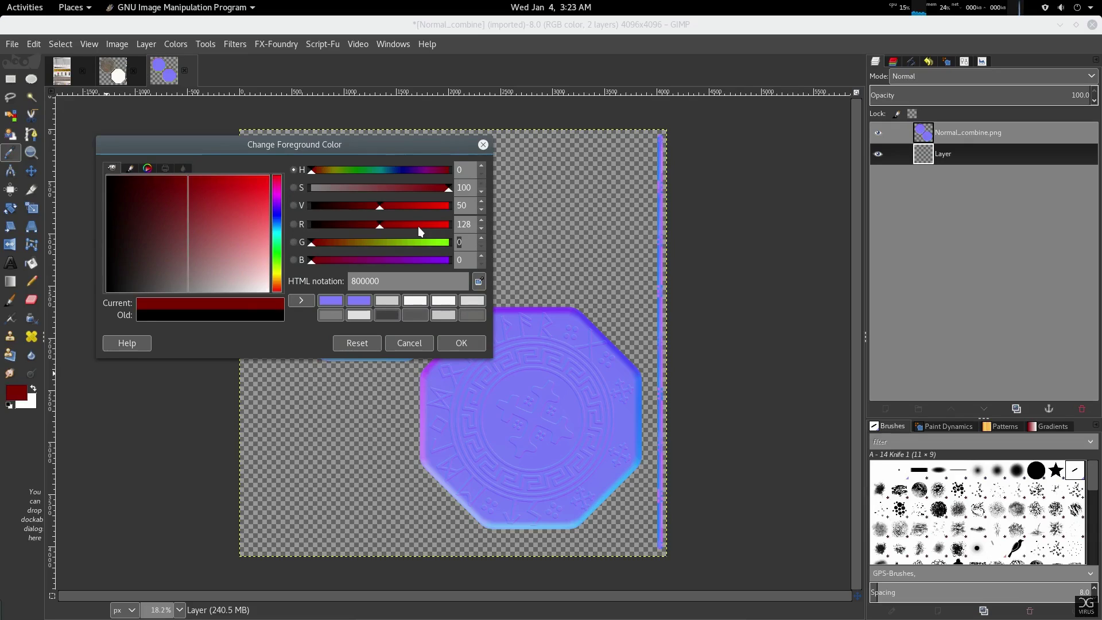
type("128")
key("Tab")
type("2")
type("55")
key("Tab")
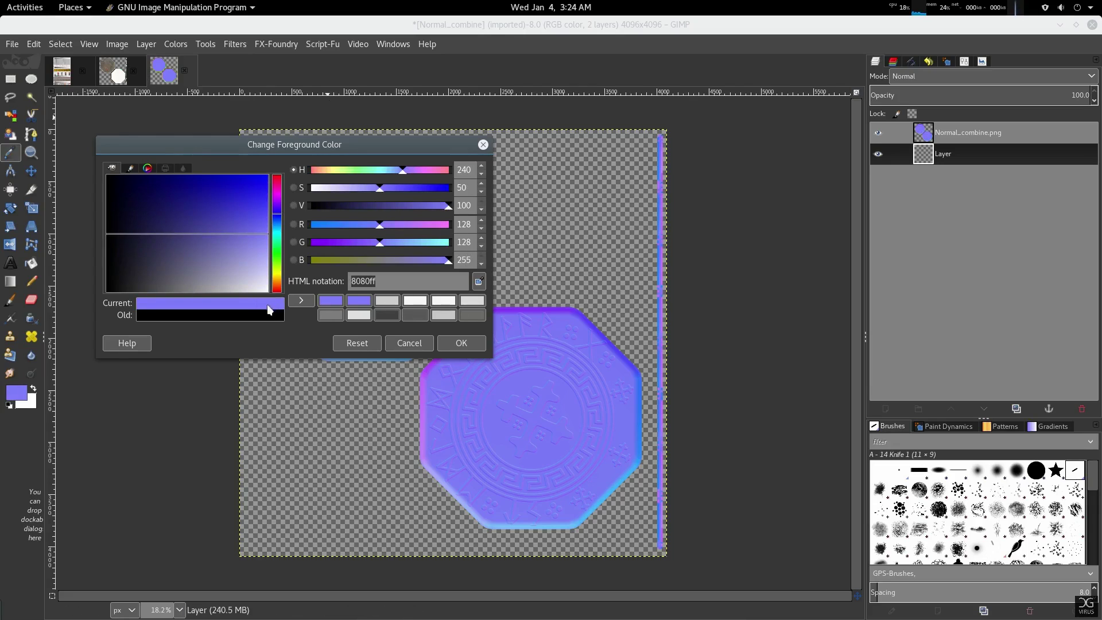
left_click(458, 343)
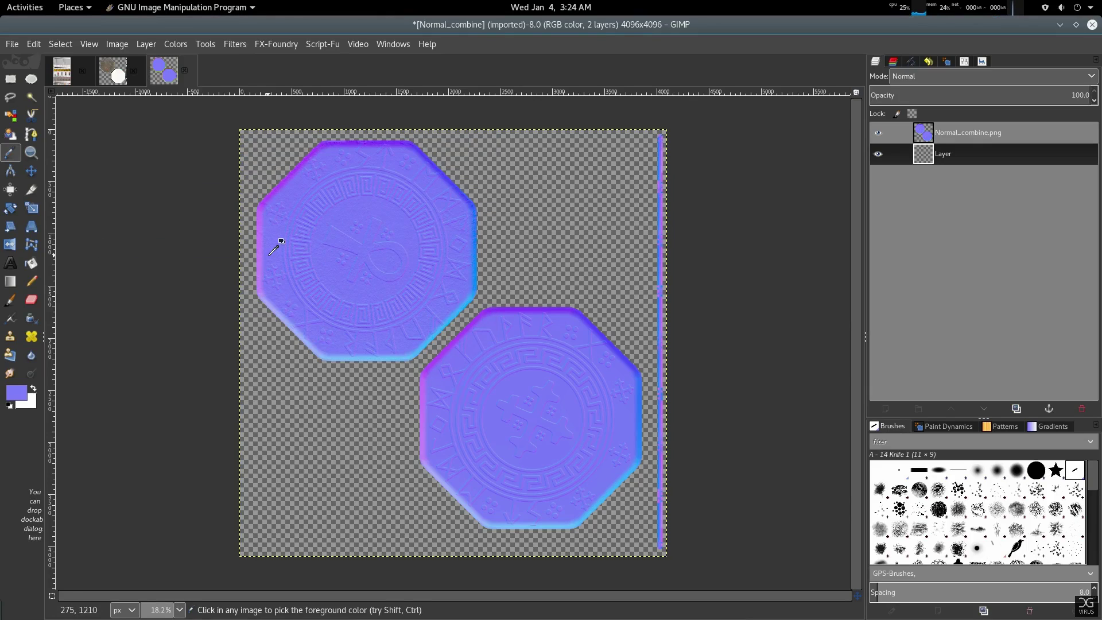
key("ctrl+comma")
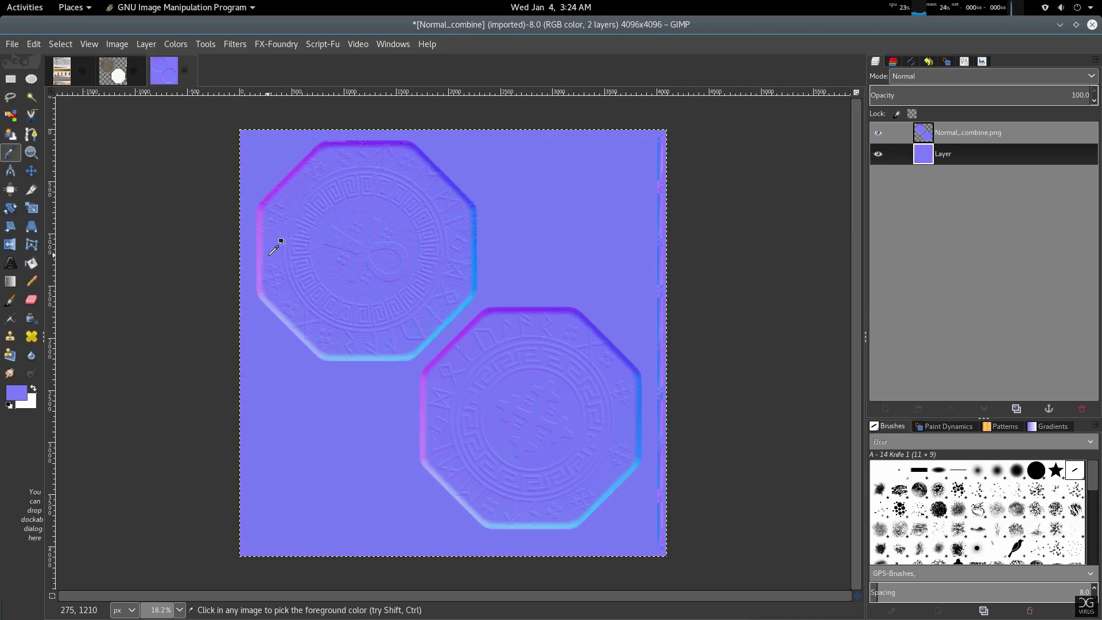
Export the filled normal map as Normal.jpg in the Final Texture folder, and close the image discarding its unsaved changes
key("plus")
scroll(545, 310, "down", 1, "ctrl")
key("ctrl+shift+e")
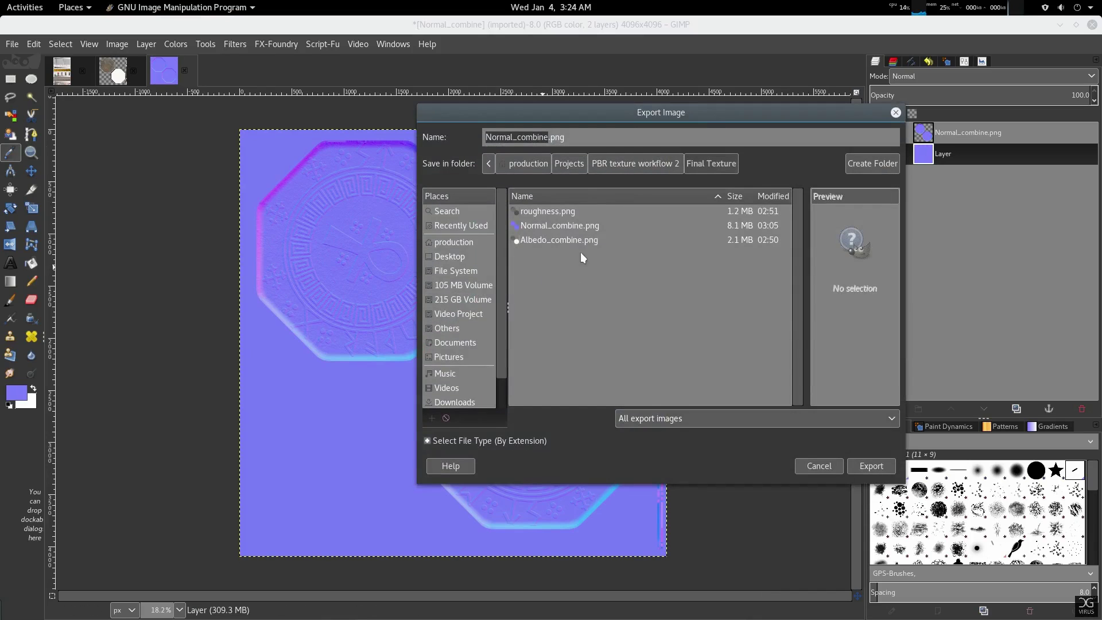
left_click(547, 131)
key("BackSpace")
key("BackSpace")
key("BackSpace")
key("BackSpace")
key("BackSpace")
key("BackSpace")
key("BackSpace")
key("Right")
key("BackSpace")
key("BackSpace")
key("BackSpace")
key("BackSpace")
key("BackSpace")
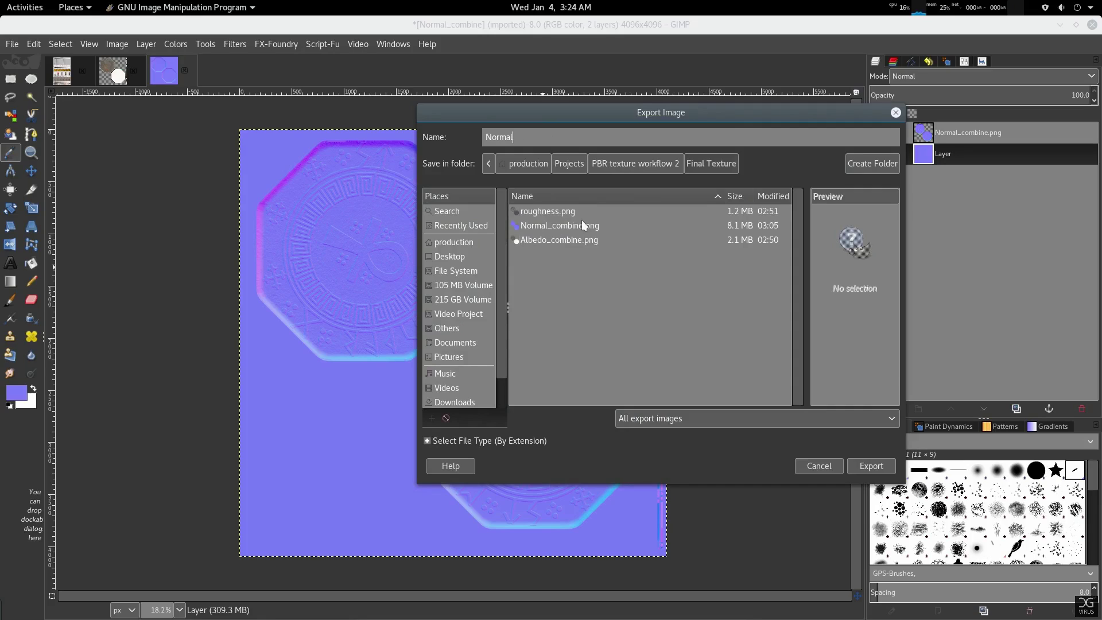
type(".jpg")
left_click(868, 465)
left_click_drag(685, 209, 695, 210)
left_click(713, 328)
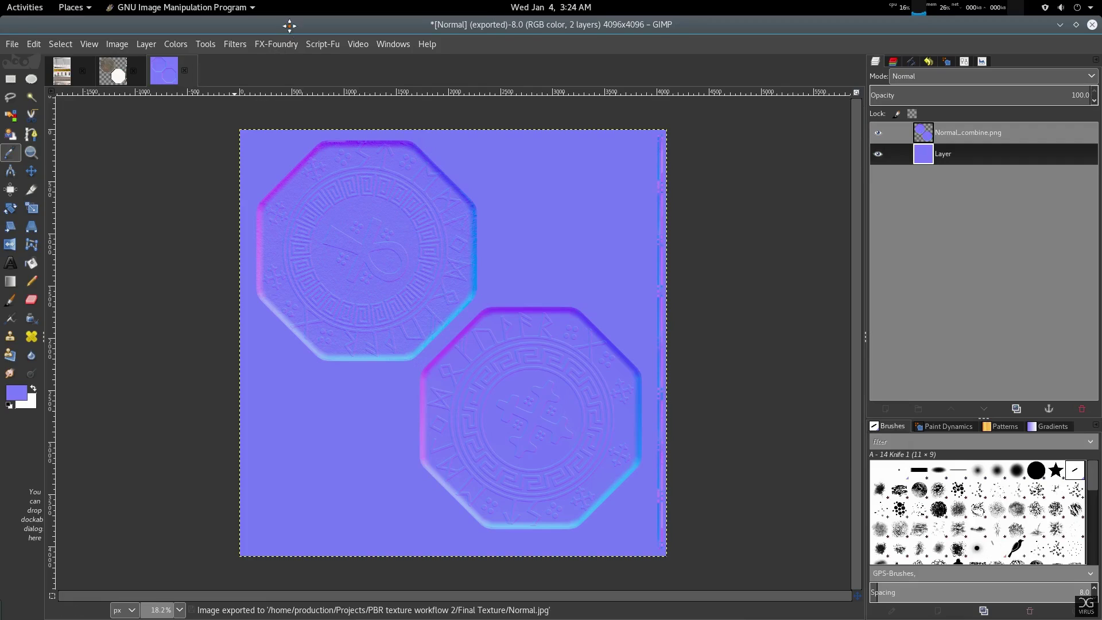
left_click(184, 71)
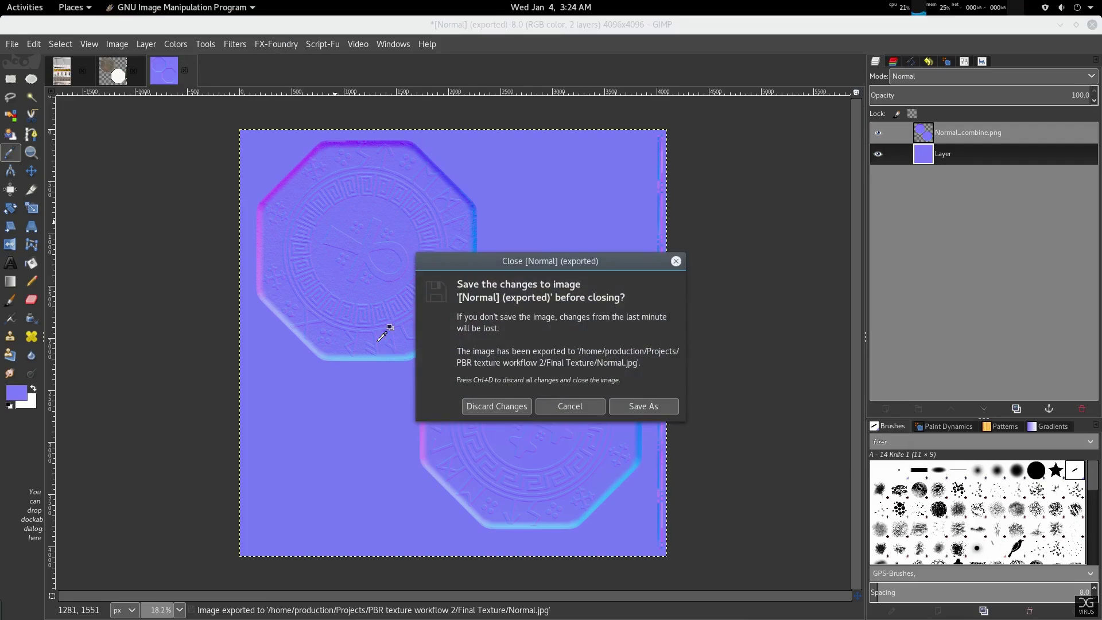
left_click(496, 405)
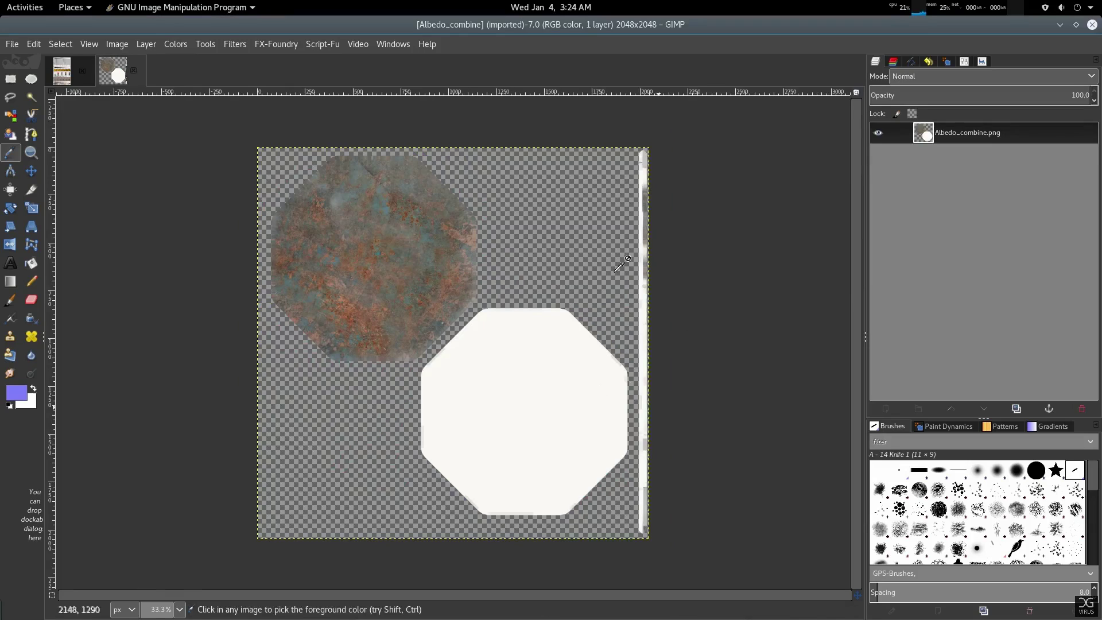
Desaturate the Albedo_combine image using the Lightness shade of gray
left_click(62, 70)
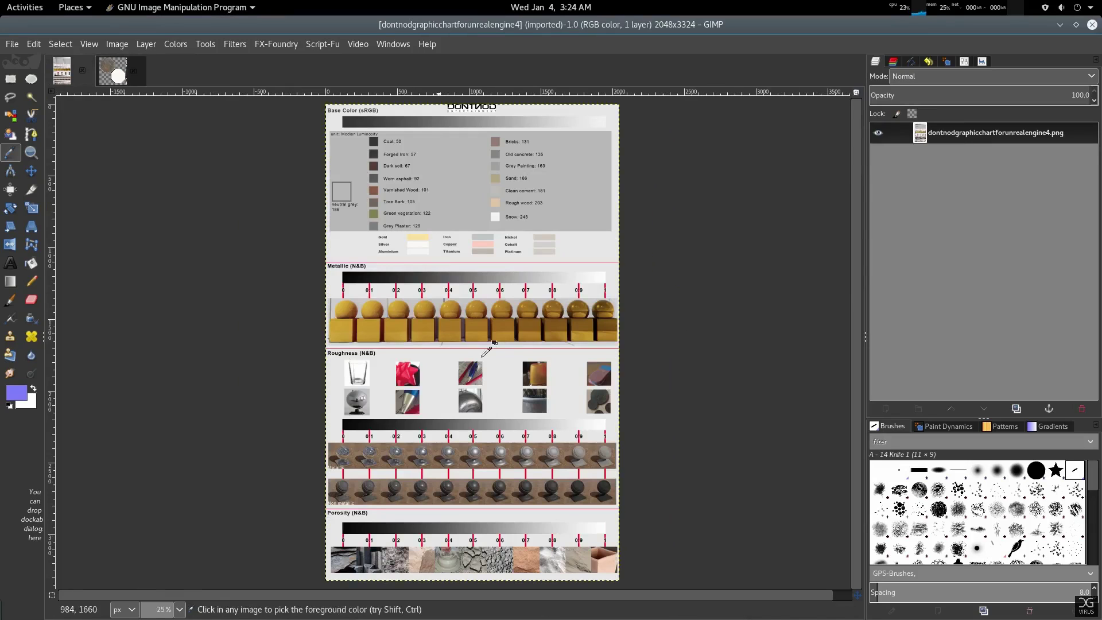
left_click(119, 75)
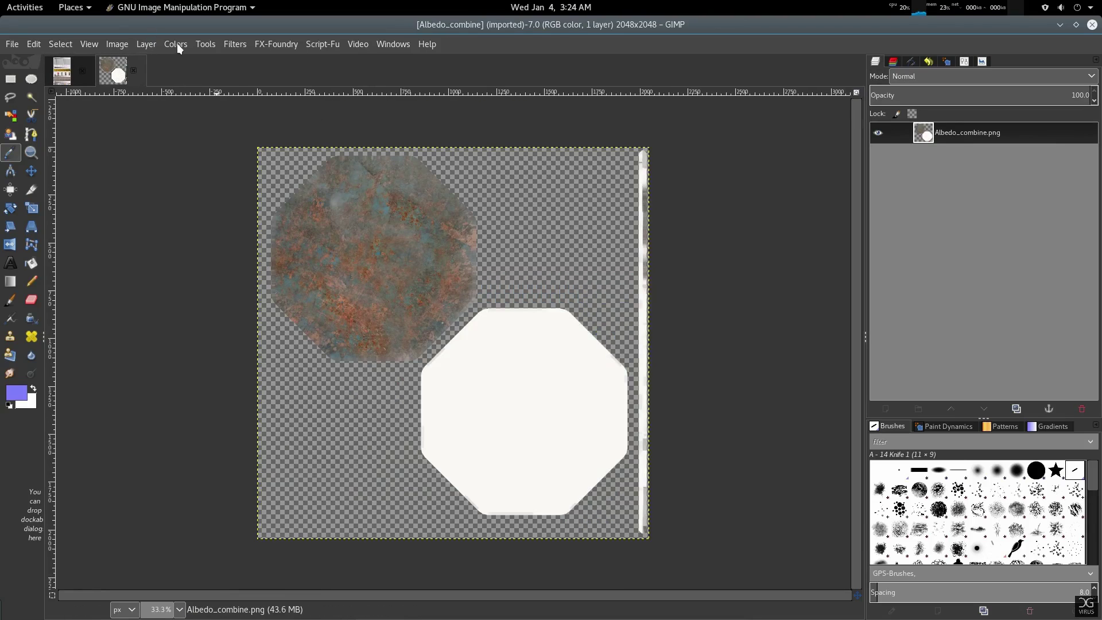
left_click(154, 41)
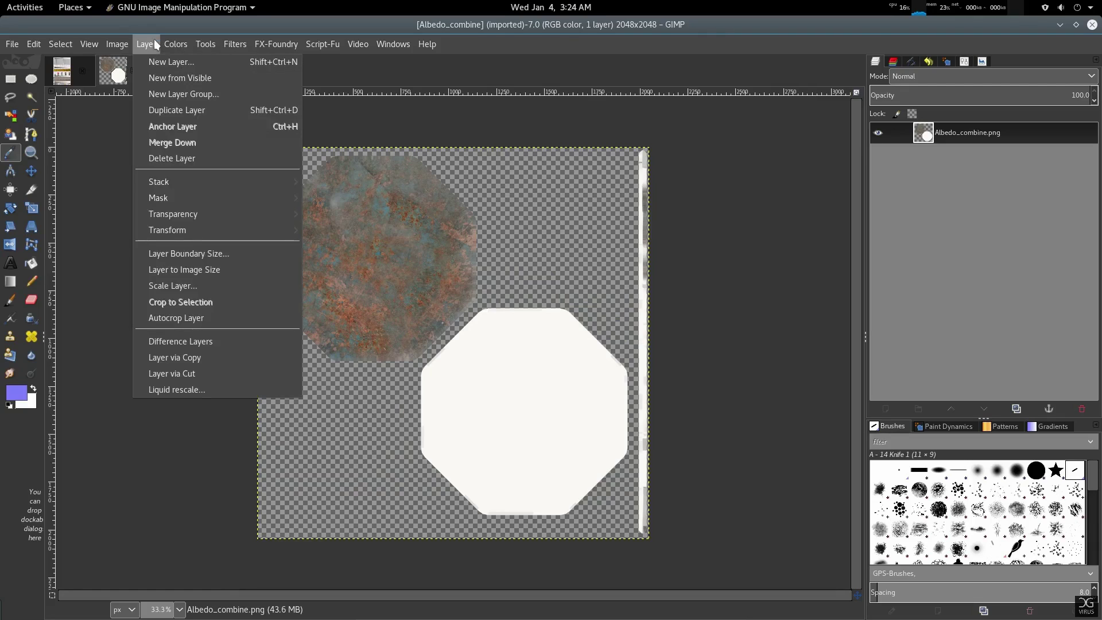
left_click(154, 43)
left_click(183, 43)
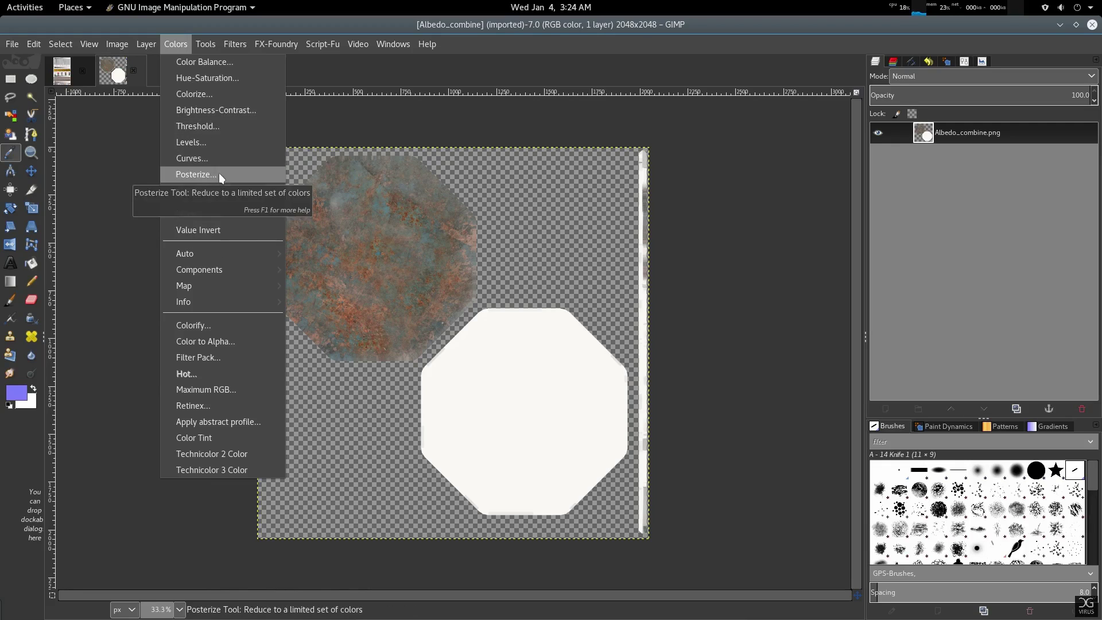
left_click(221, 188)
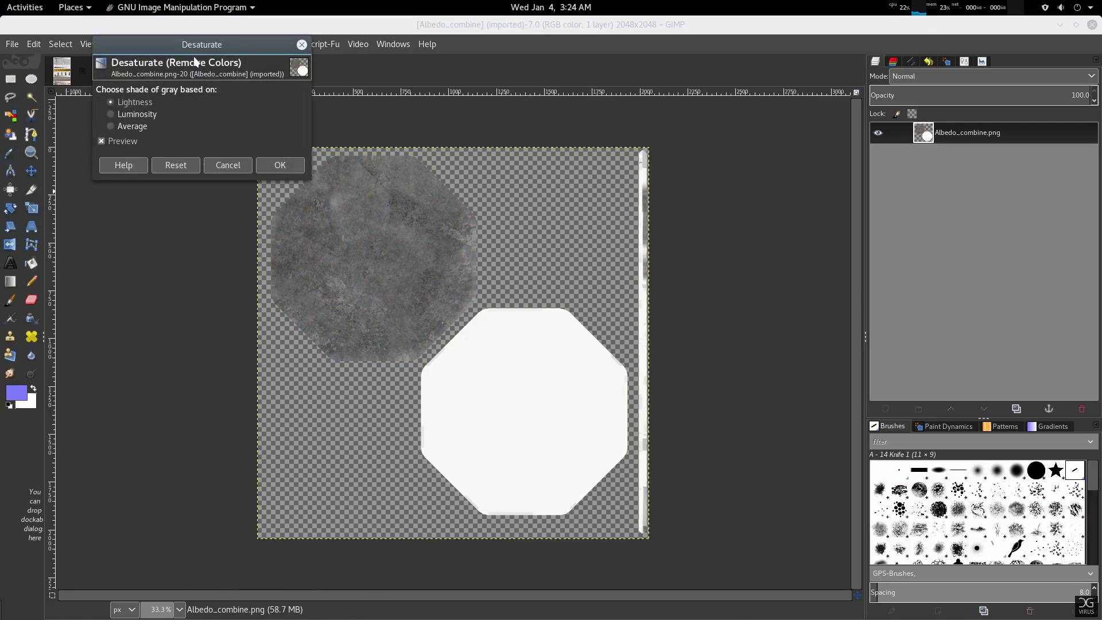
left_click_drag(197, 50, 246, 87)
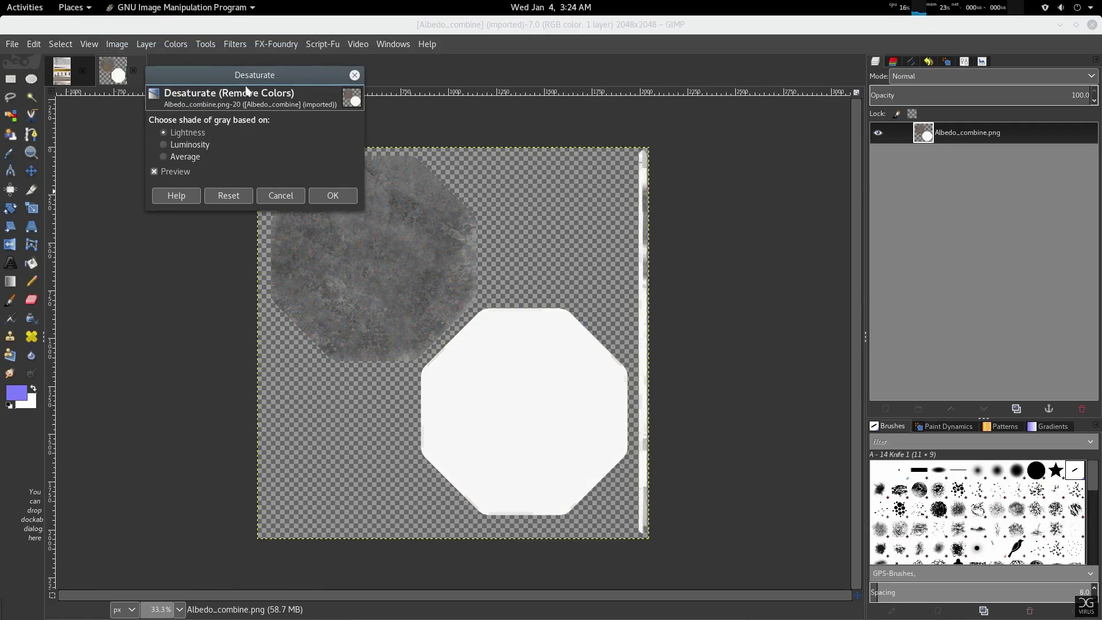
left_click(327, 196)
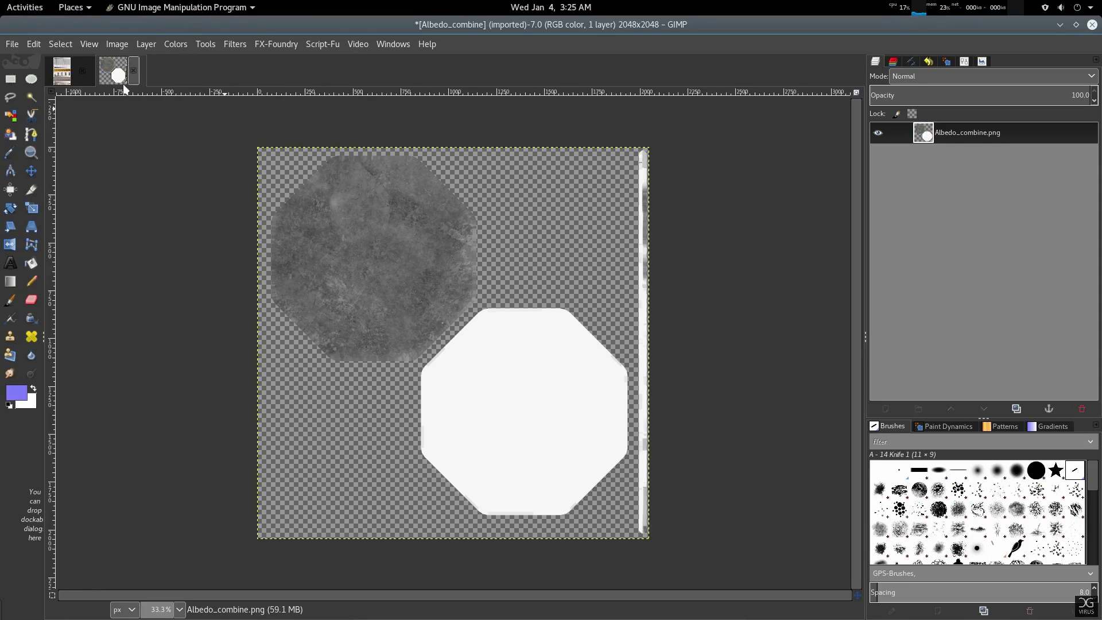
Examine the Metallic and Roughness scales and the metal color swatches on the material reference chart
left_click(68, 65)
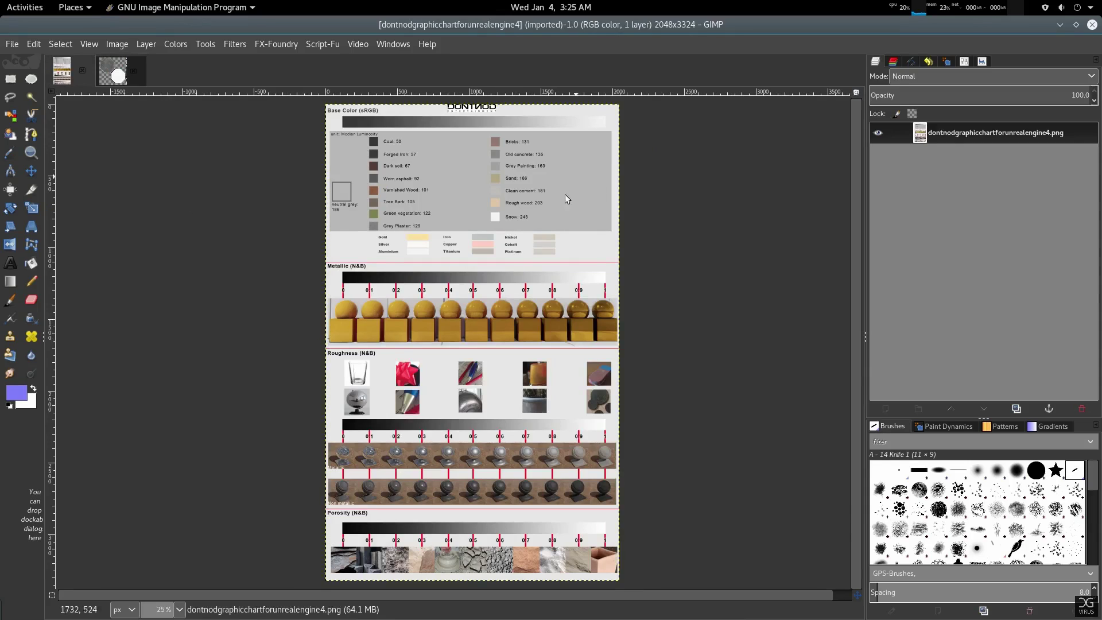
scroll(519, 293, "up", 2, "ctrl")
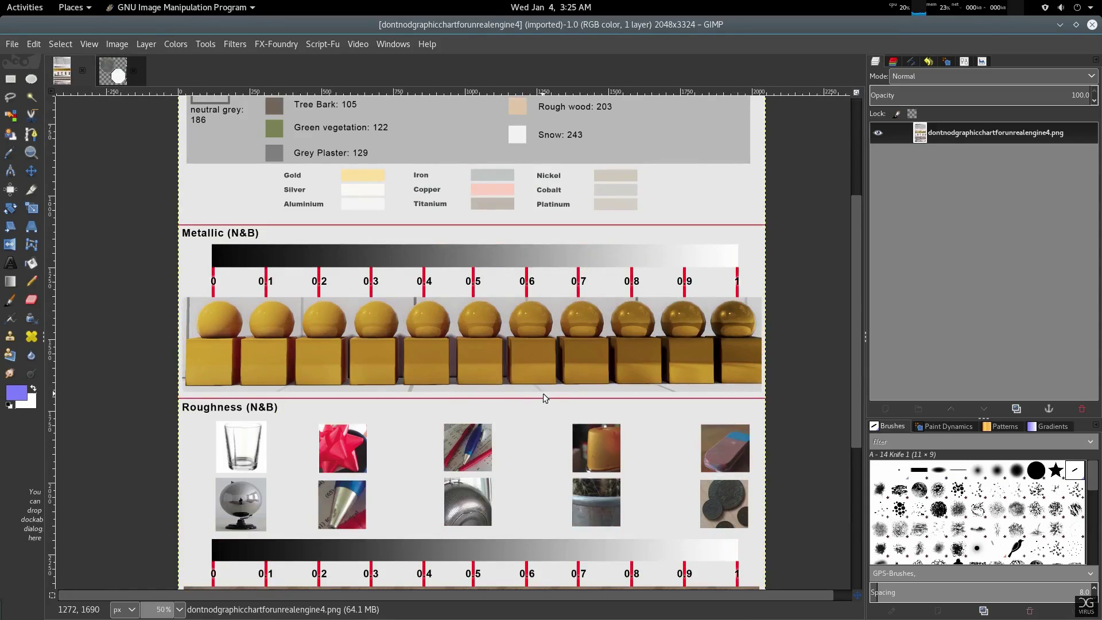
scroll(543, 393, "down", 6)
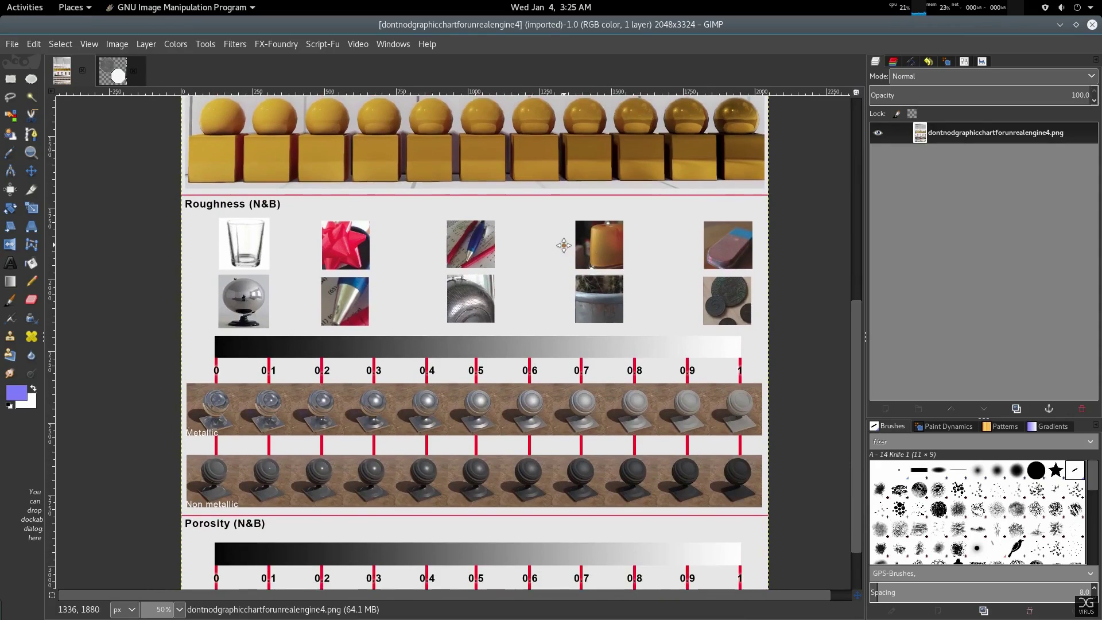
scroll(484, 424, "down", 2)
scroll(467, 497, "up", 4)
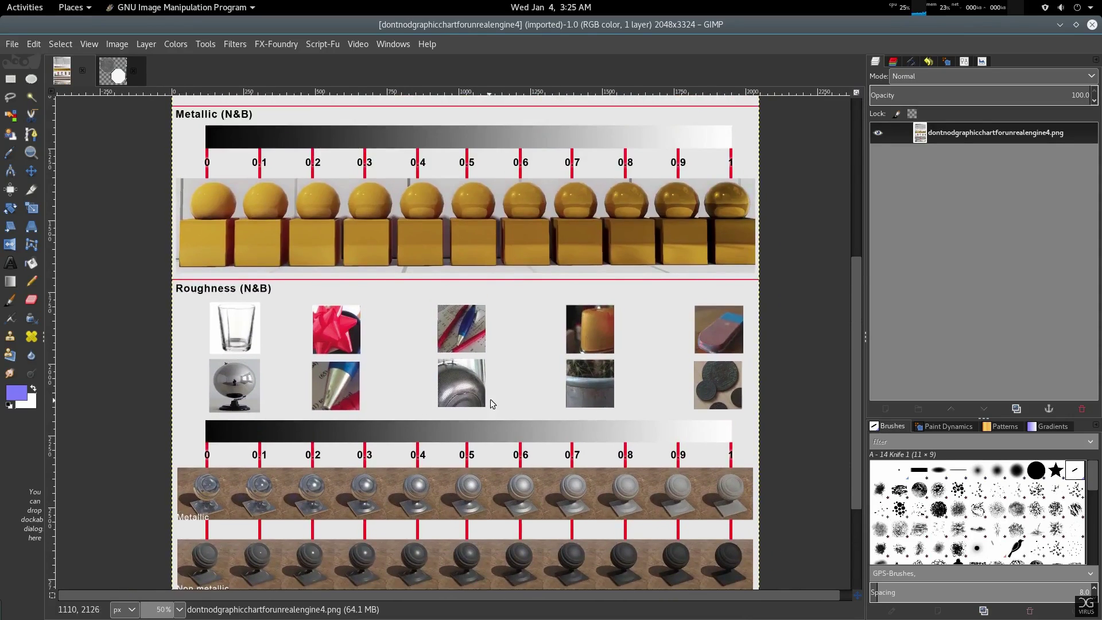
scroll(489, 401, "down", 4)
scroll(474, 282, "up", 10)
scroll(473, 283, "down", 6)
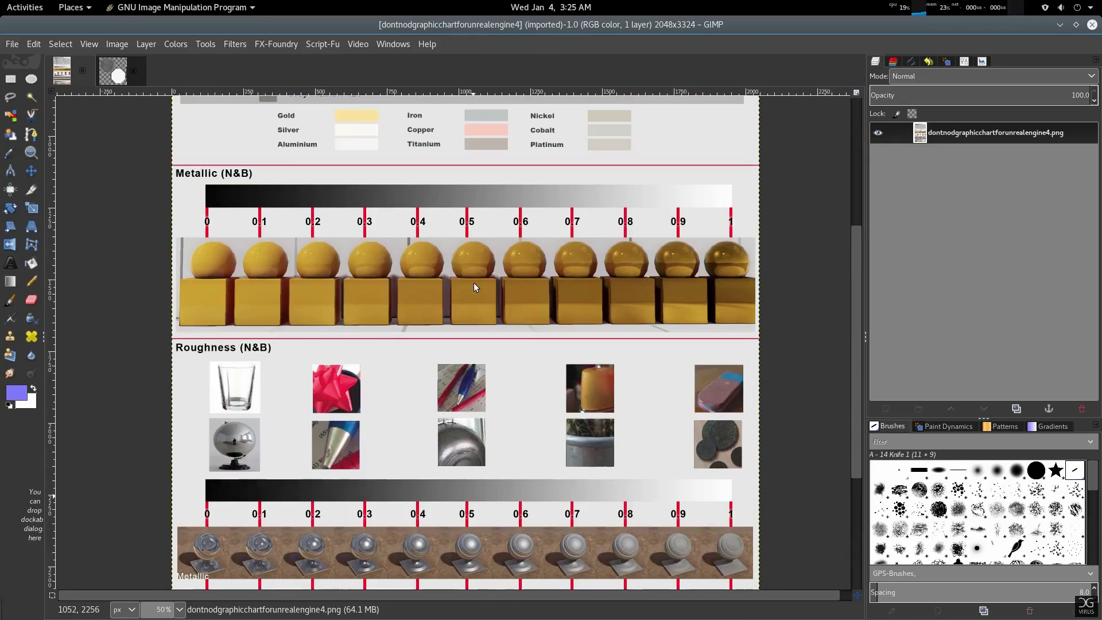
scroll(514, 314, "up", 1)
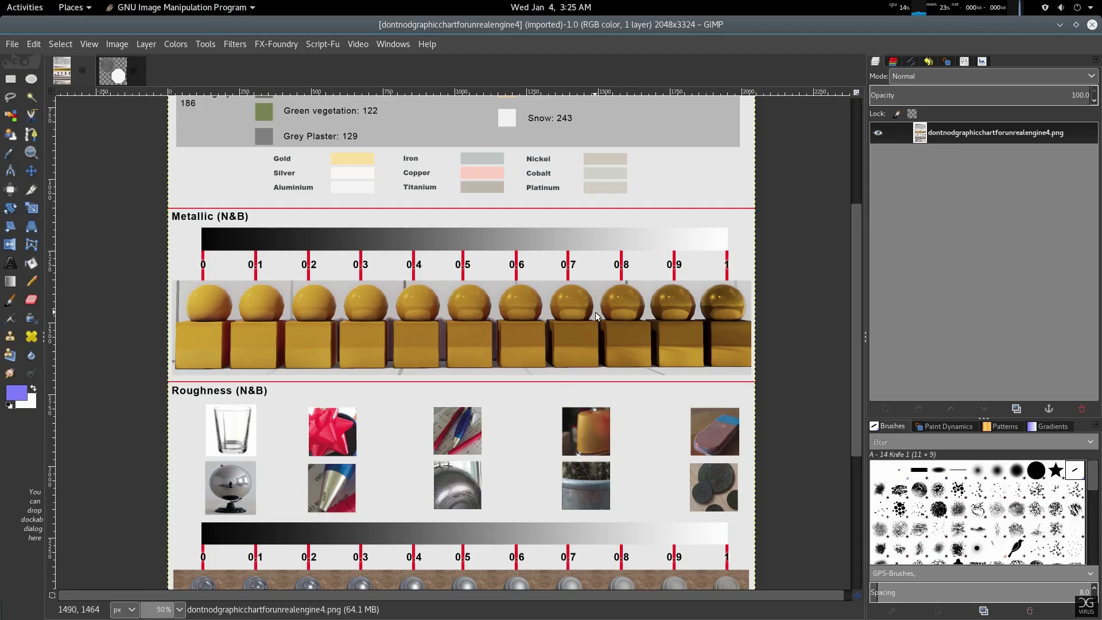
Sample the gray between 0.5 and 0.6 on the chart's Metallic gradient and fill a new 640x480 image with it
left_click(10, 155)
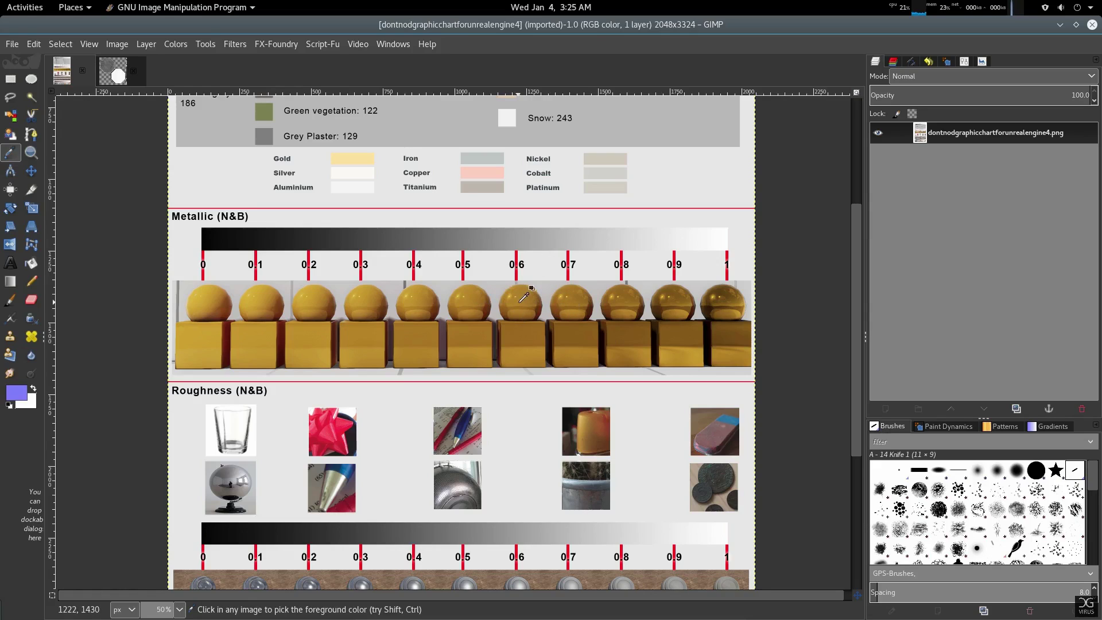
left_click(495, 240)
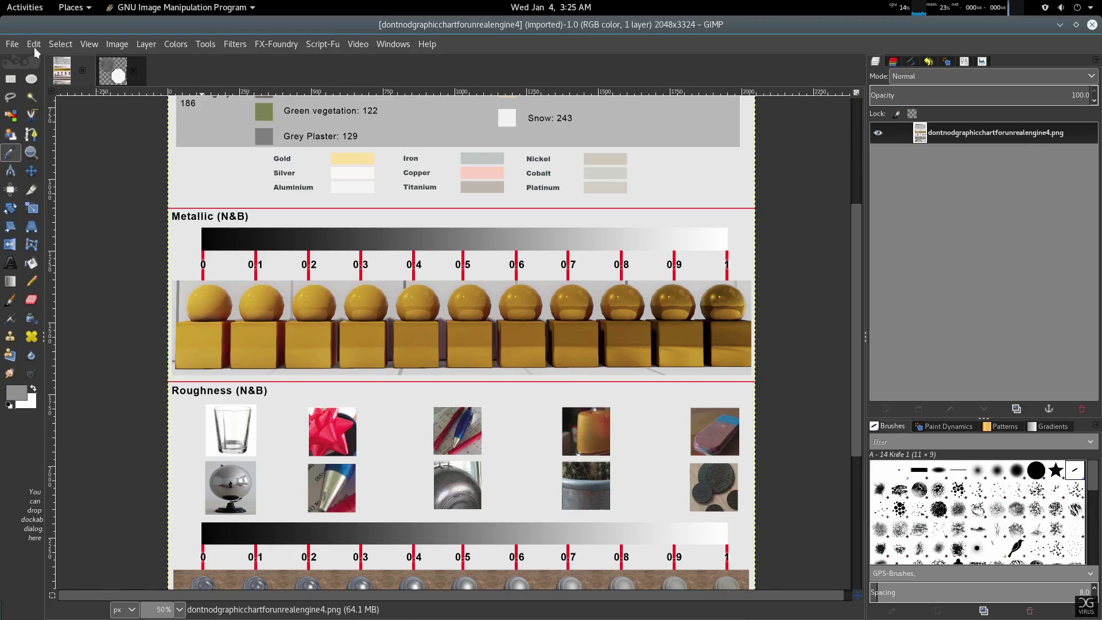
left_click(12, 43)
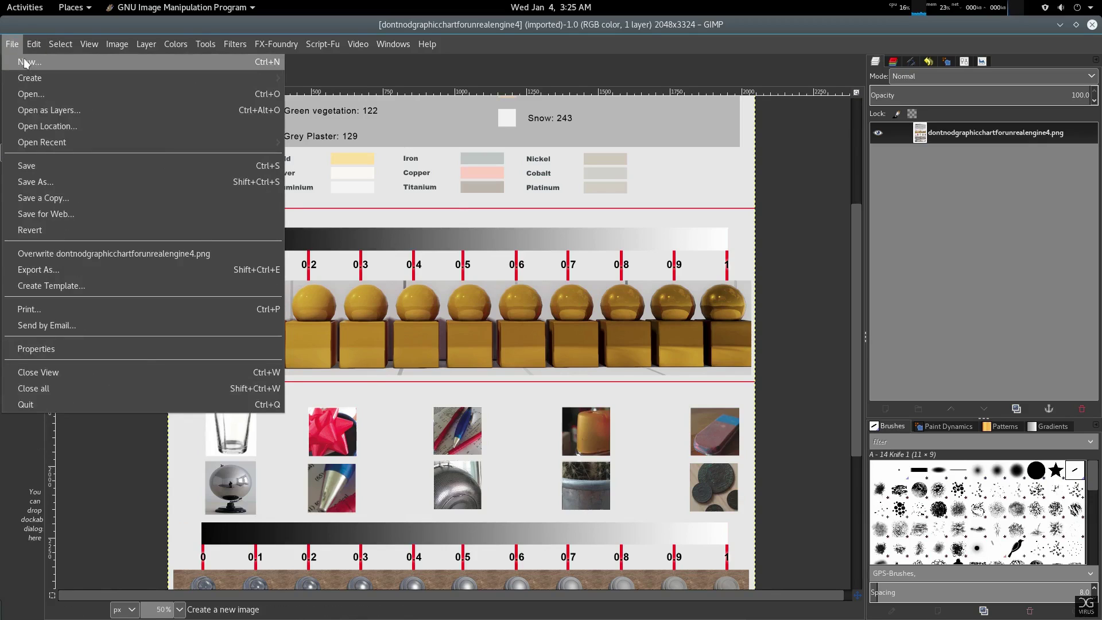
left_click(26, 62)
left_click(390, 222)
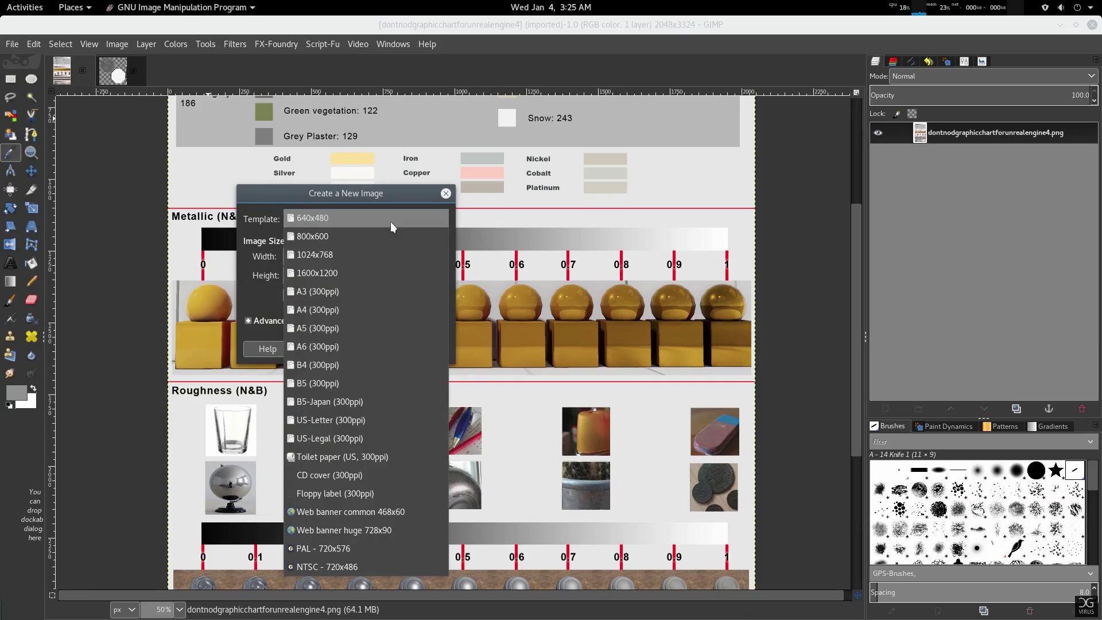
left_click(364, 222)
left_click(424, 350)
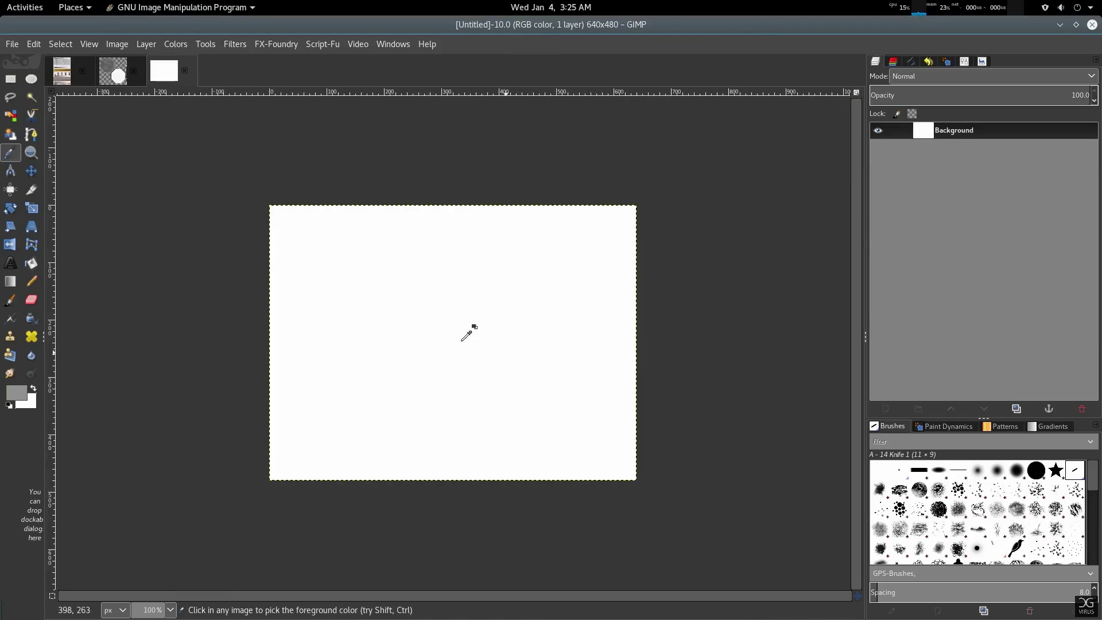
left_click(39, 265)
left_click(475, 315)
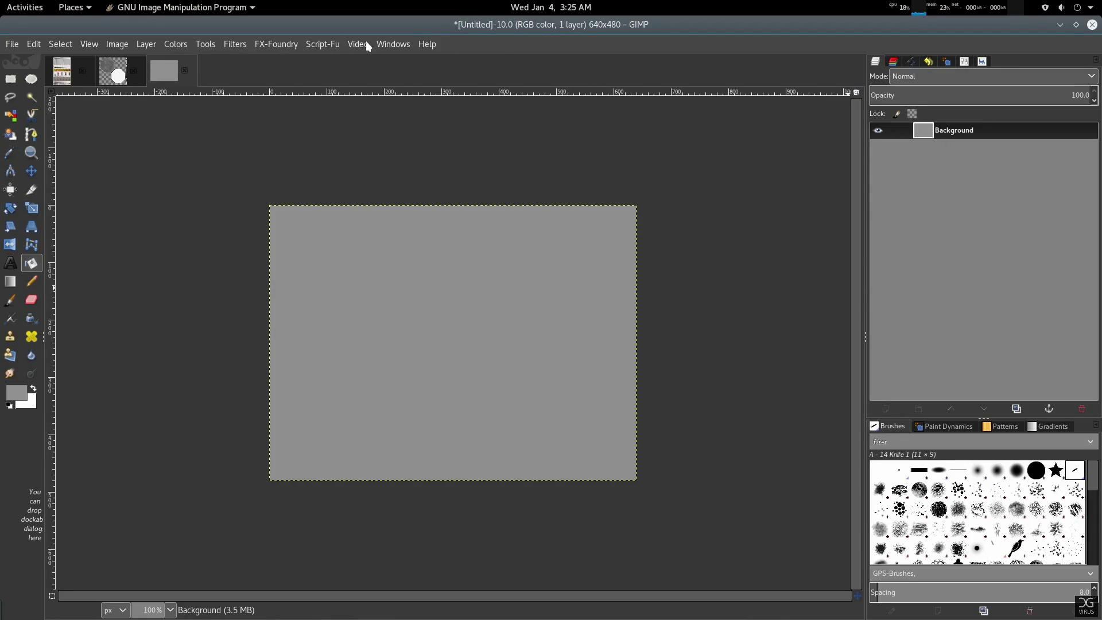
Show the Histogram of the gray-filled image to read its value
left_click(391, 43)
mouse_move(432, 80)
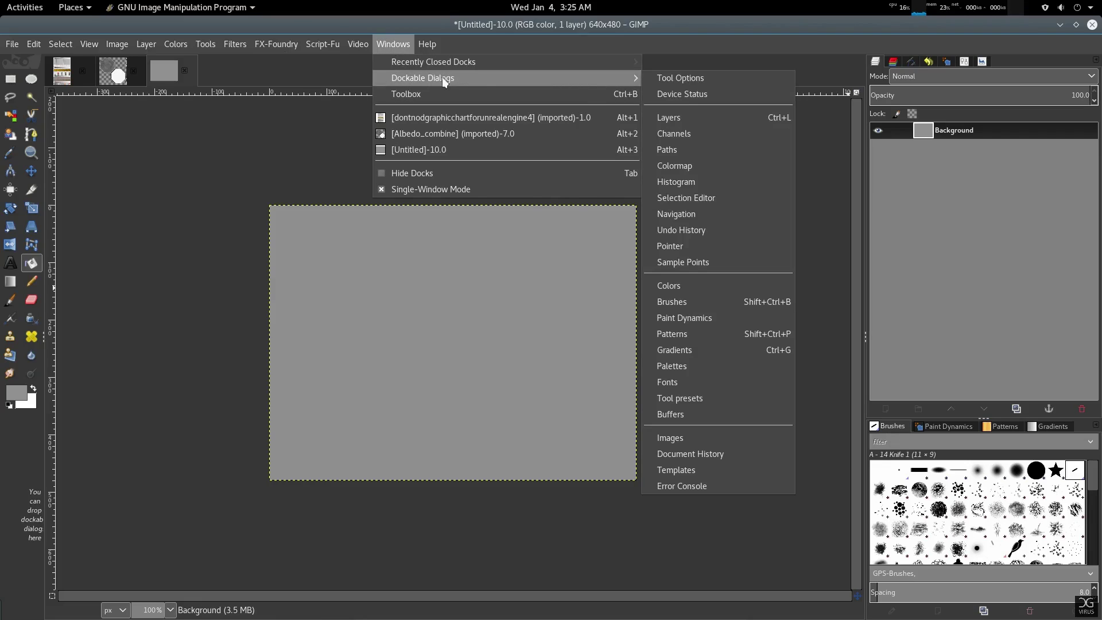
left_click(715, 181)
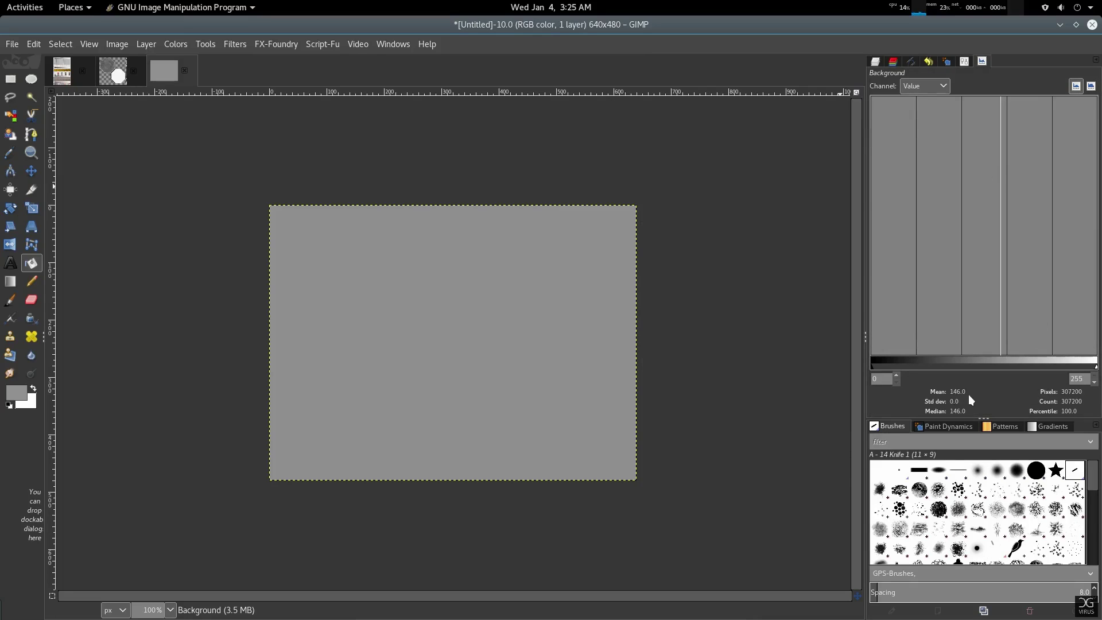
Darken the desaturated Albedo_combine image with Brightness-Contrast, using brightness -54 and contrast 33
left_click(116, 79)
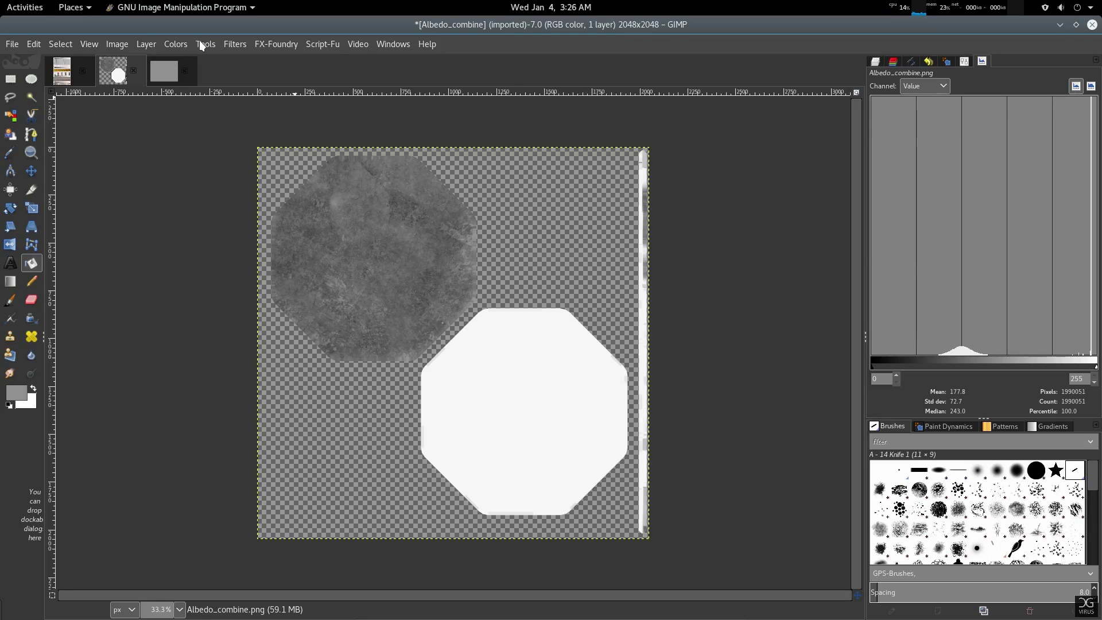
left_click(175, 44)
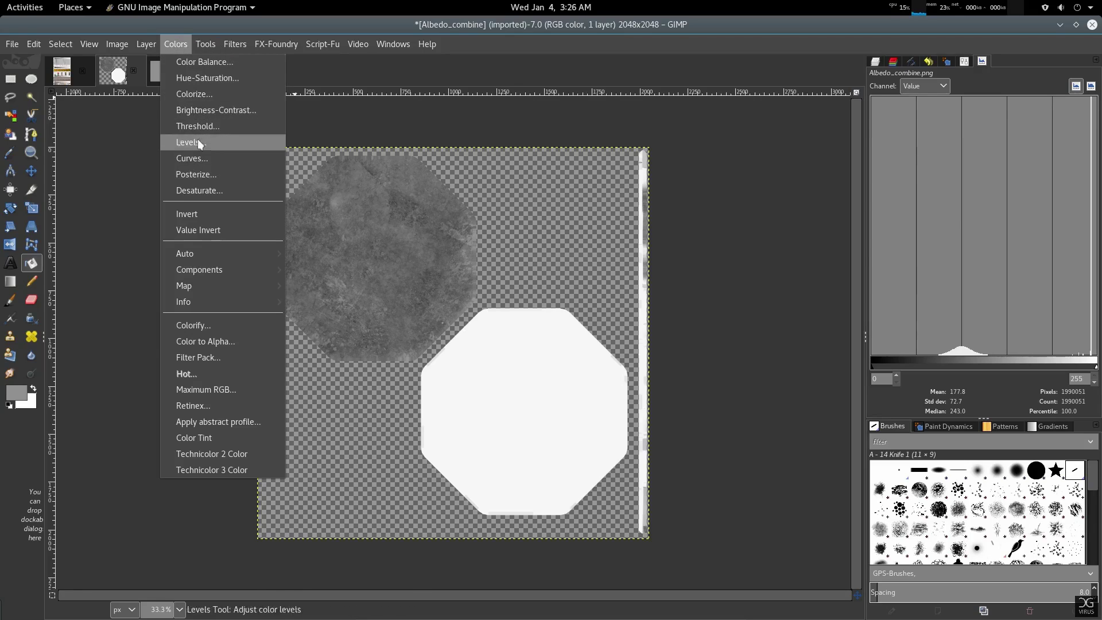
left_click(215, 111)
left_click_drag(205, 149, 263, 195)
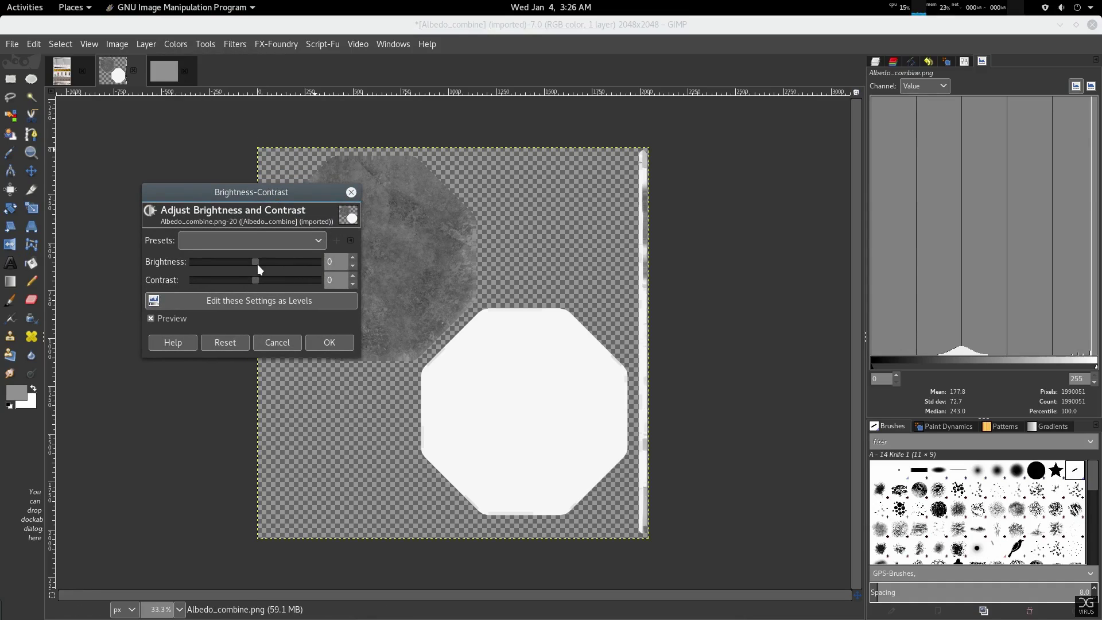
left_click_drag(256, 263, 228, 263)
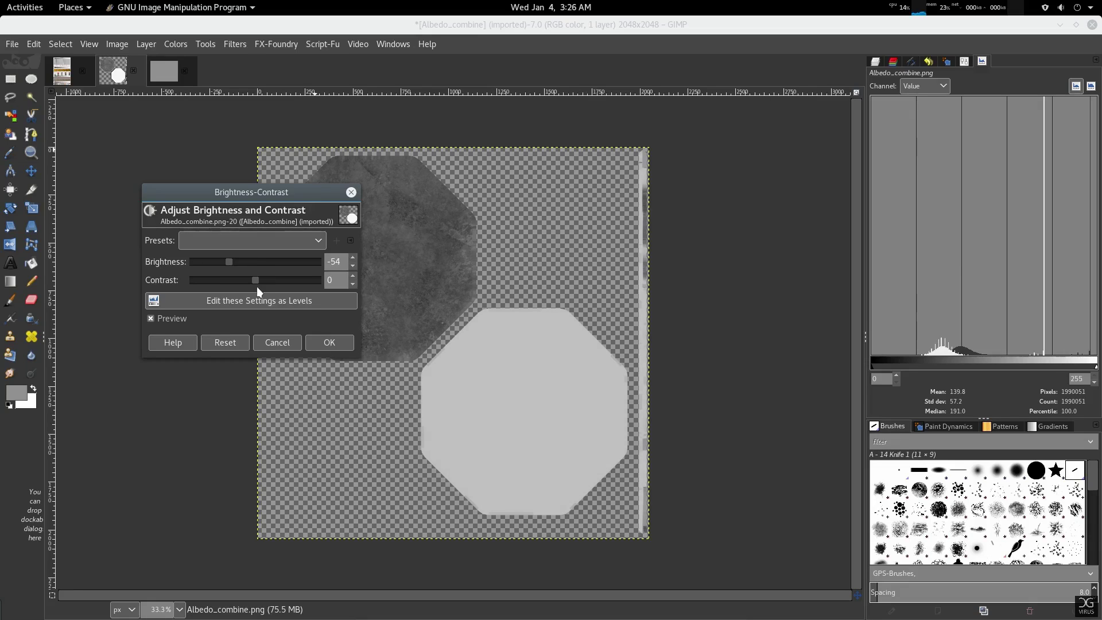
left_click_drag(260, 282, 271, 284)
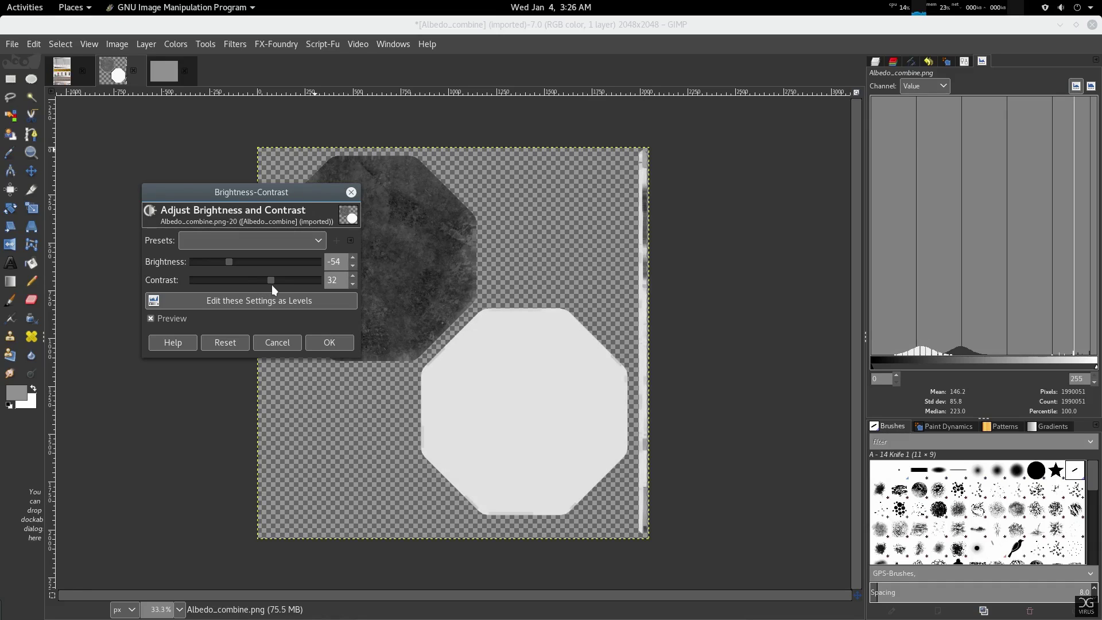
left_click_drag(272, 284, 272, 285)
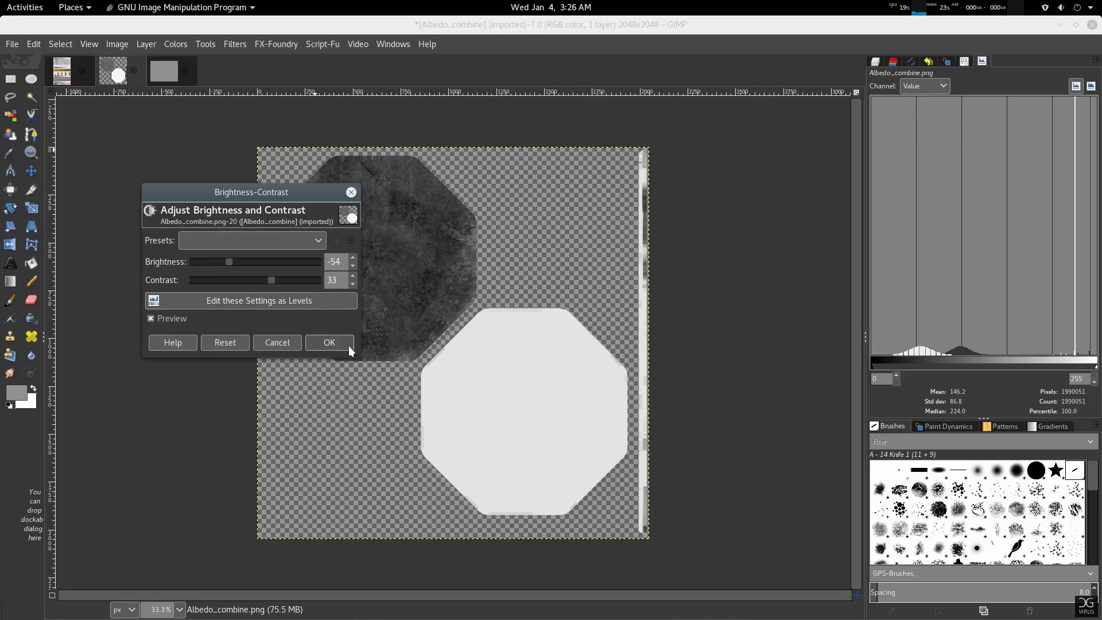
left_click(329, 343)
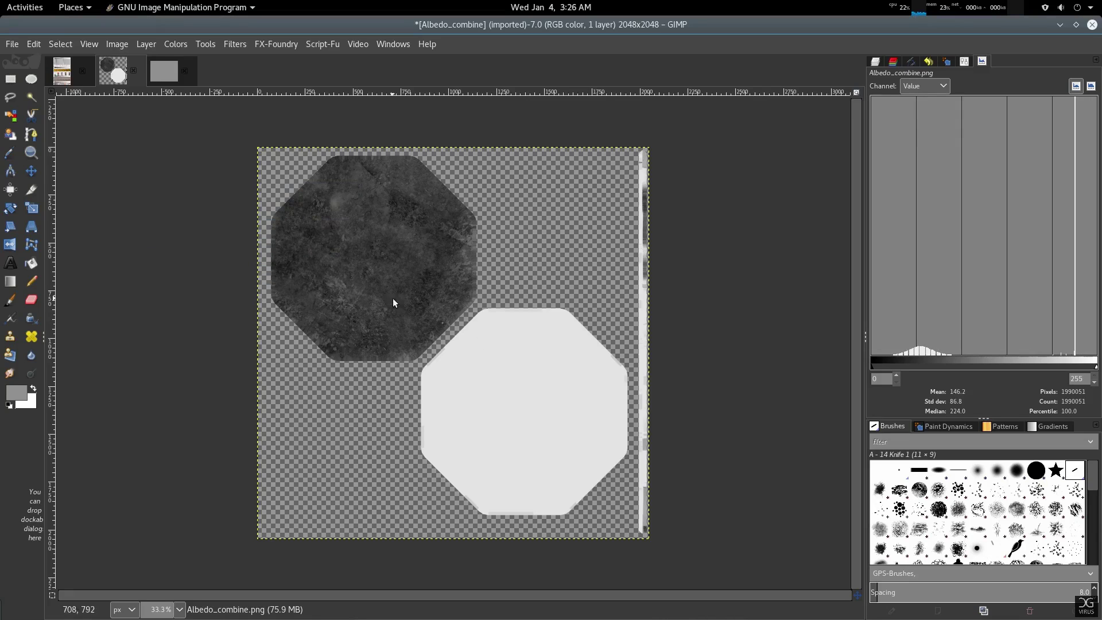
left_click(875, 61)
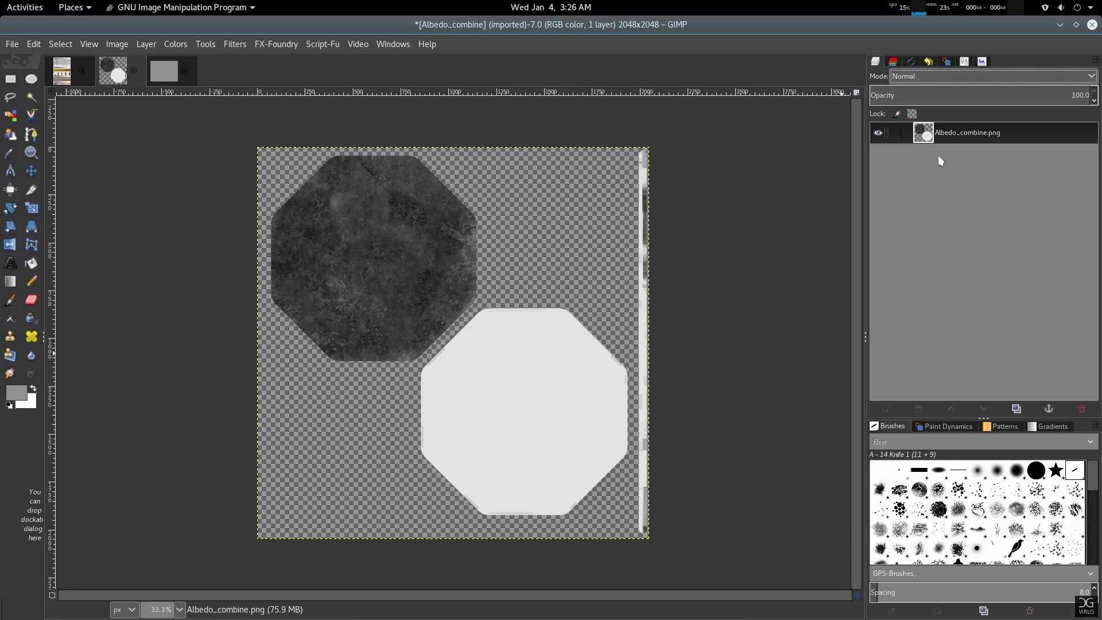
left_click(889, 407)
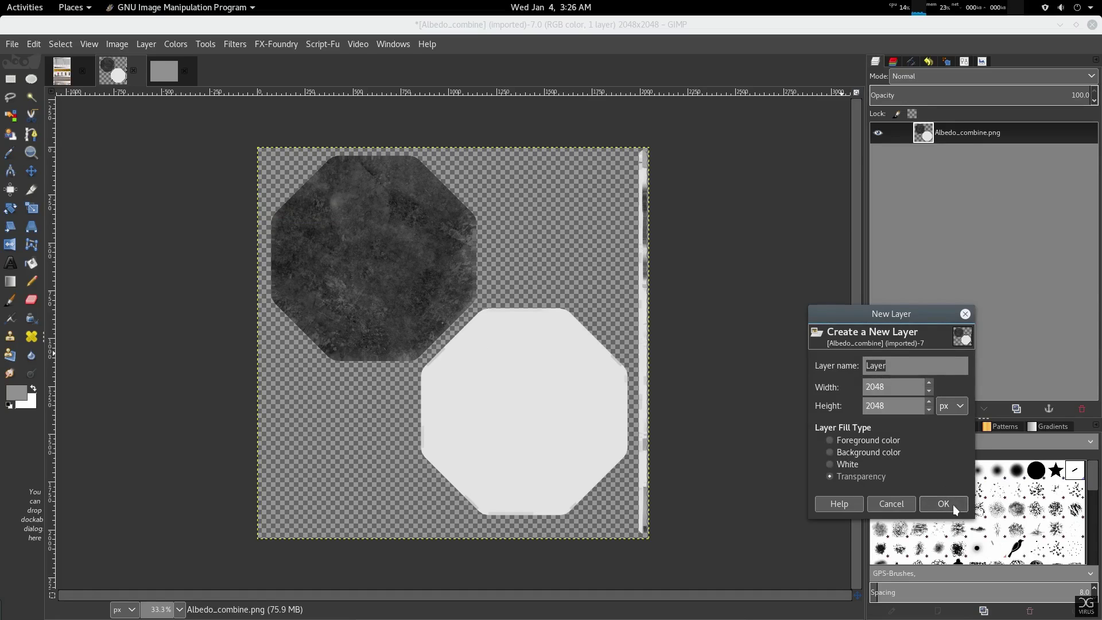
left_click(910, 504)
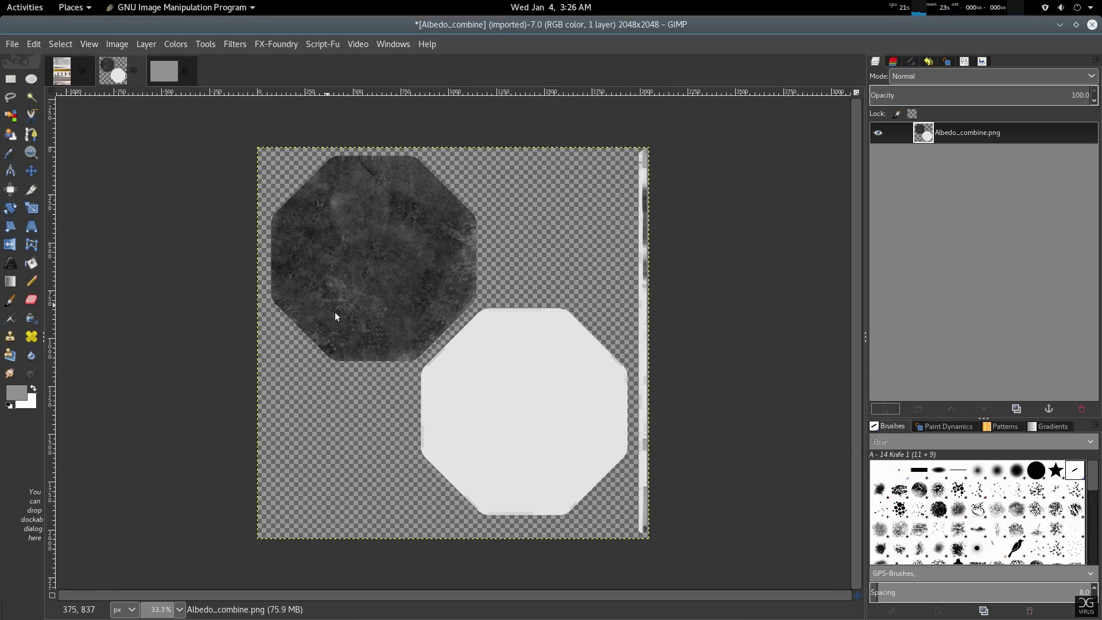
Export the adjusted grayscale image as metalic.png into the Final Texture folder, with compression level 9
key("ctrl+shift+e")
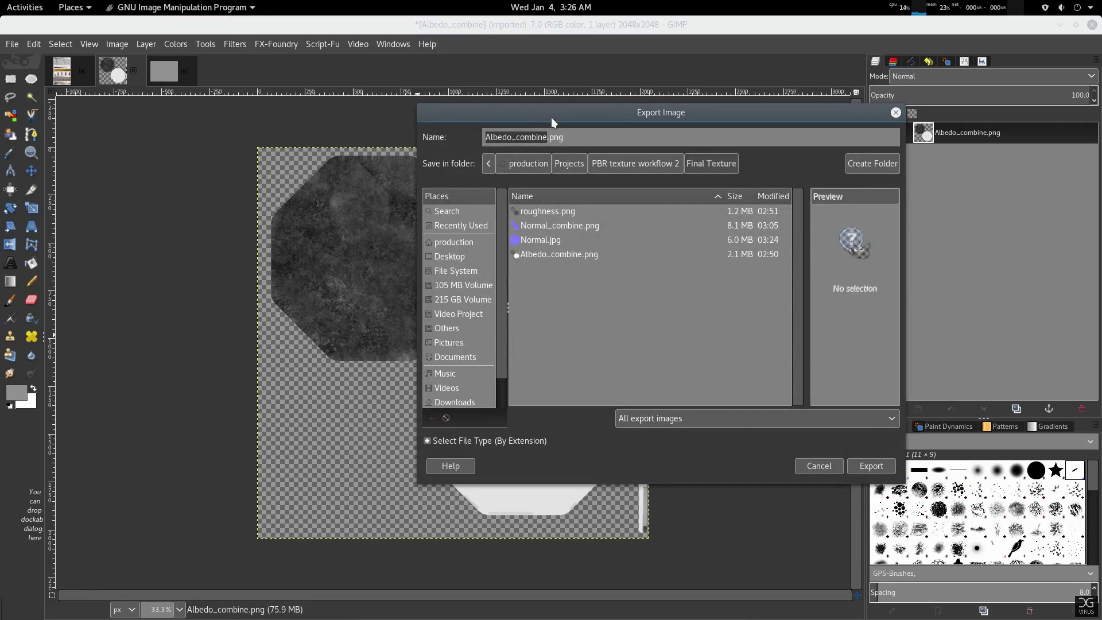
type("metalic")
left_click(861, 463)
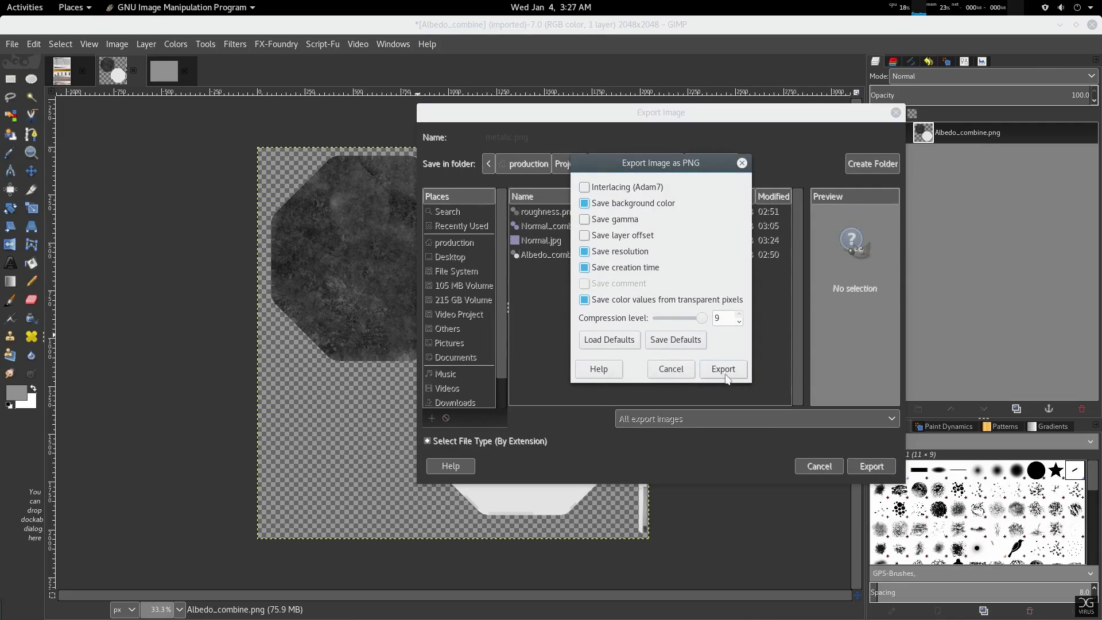
left_click(724, 372)
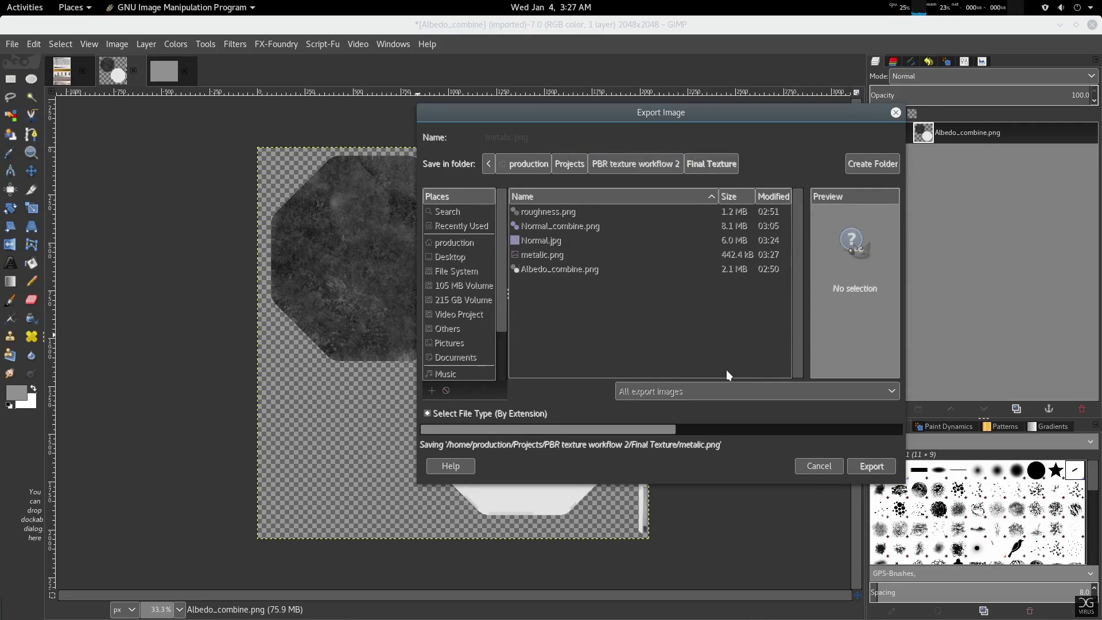
Close the exported metalic image and the gray-filled 640x480 image, discarding the changes of both
left_click(134, 72)
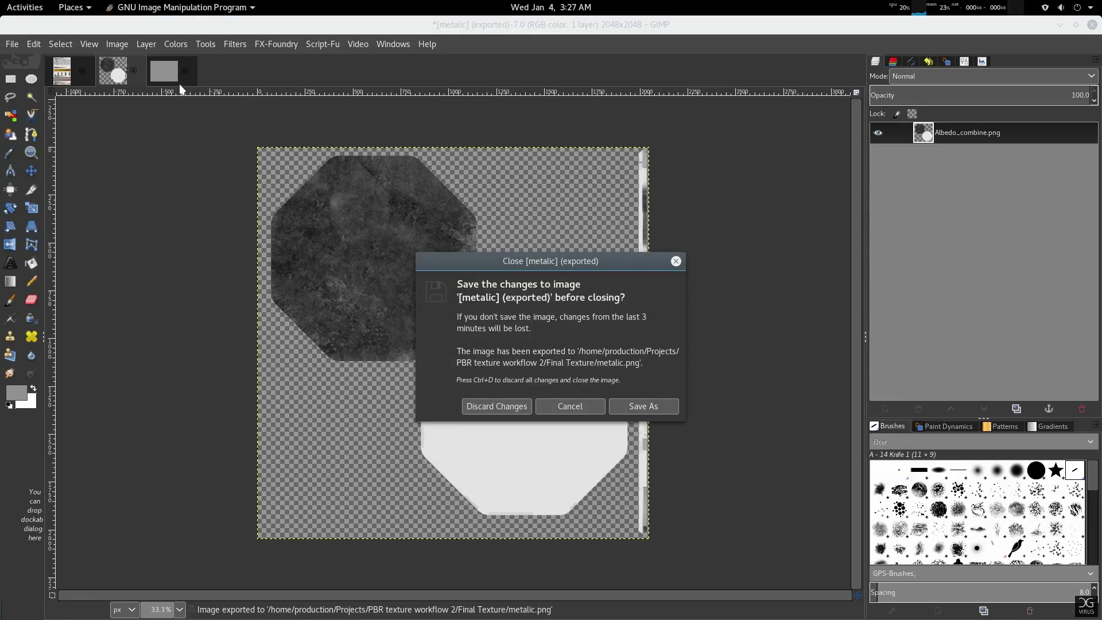
left_click(497, 406)
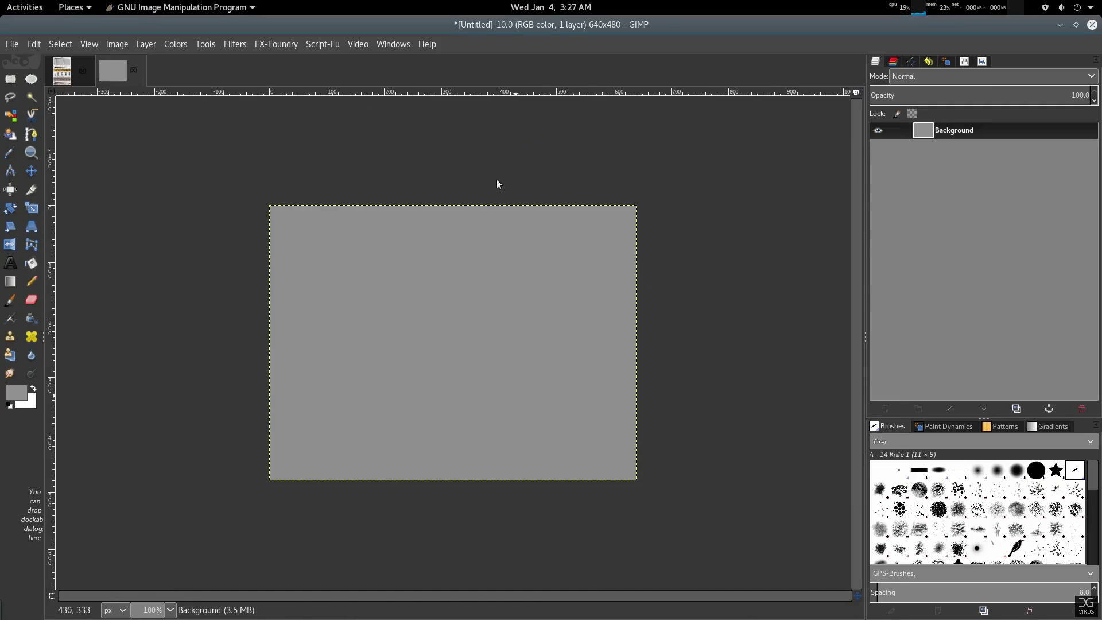
left_click(133, 70)
left_click(494, 408)
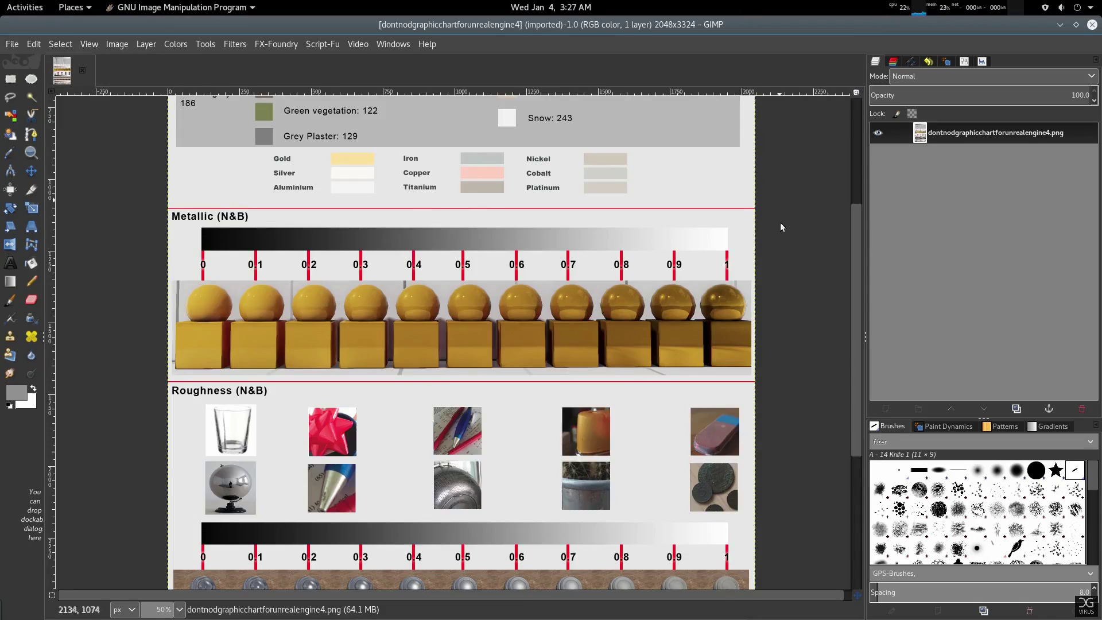
scroll(610, 360, "down", 3)
scroll(611, 360, "up", 5)
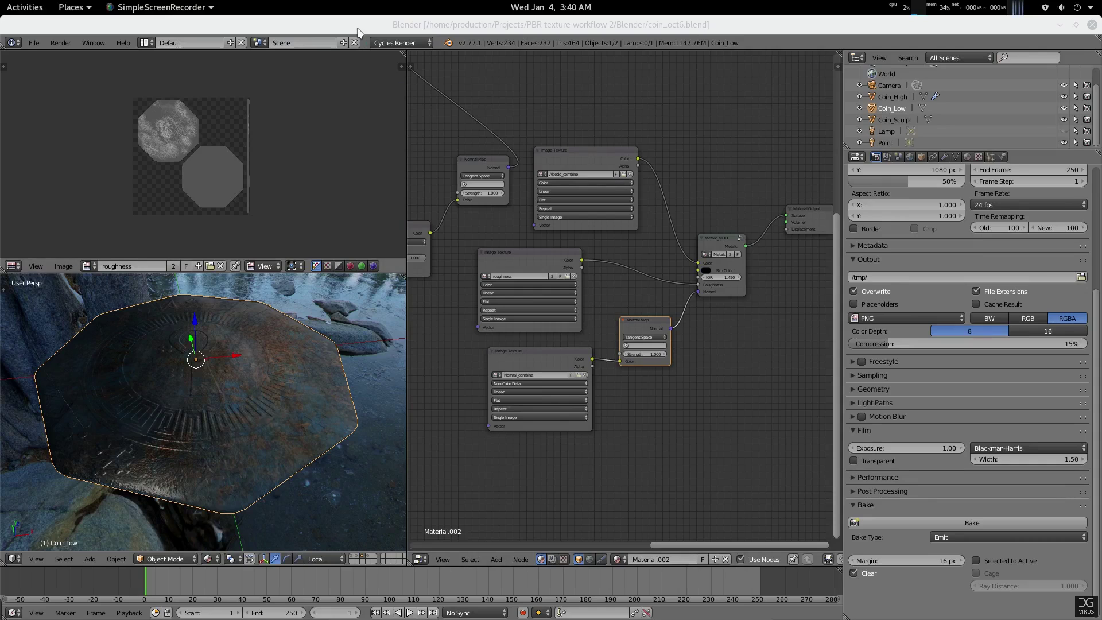
In Blender, start an FBX export of Coin_Low with default operator settings, limited to selected objects and the Mesh type
middle_click_drag(215, 383, 218, 373)
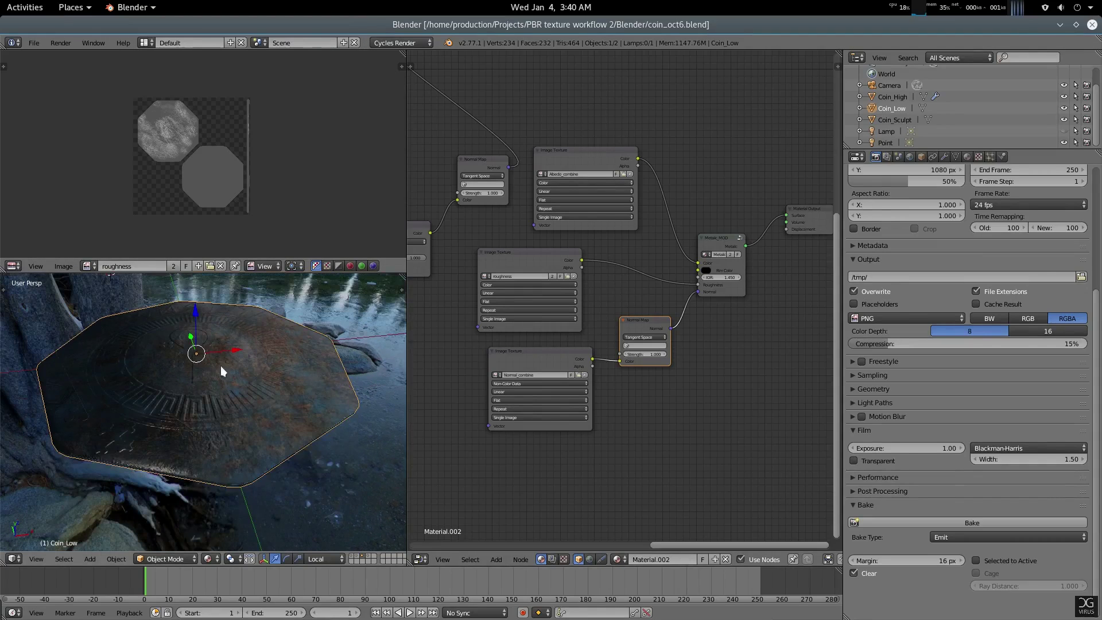
left_click(32, 43)
mouse_move(65, 261)
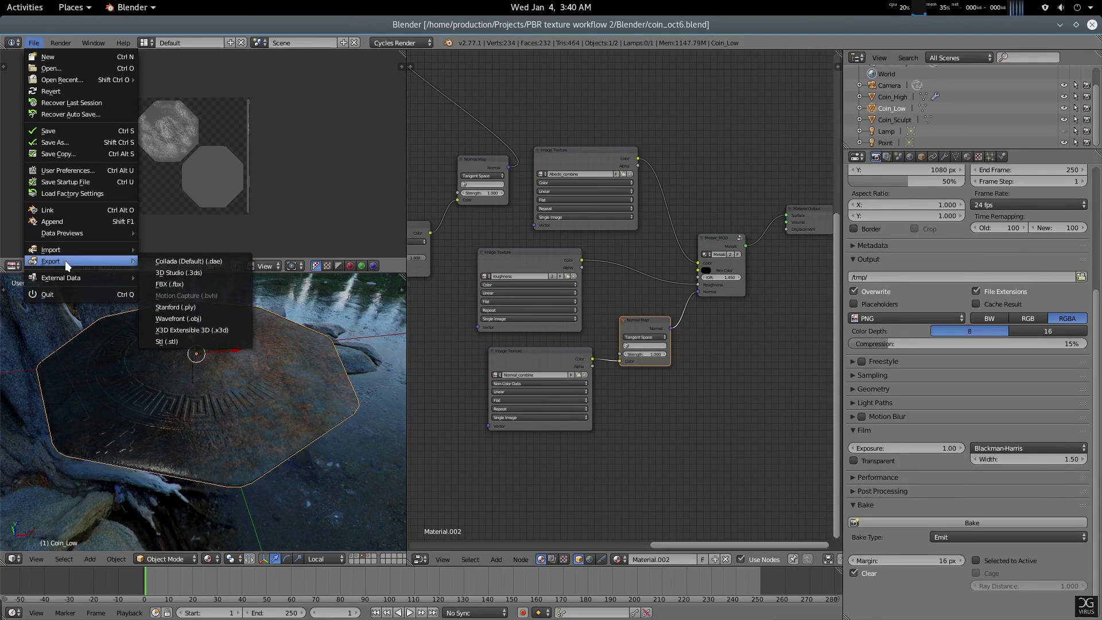
left_click(188, 285)
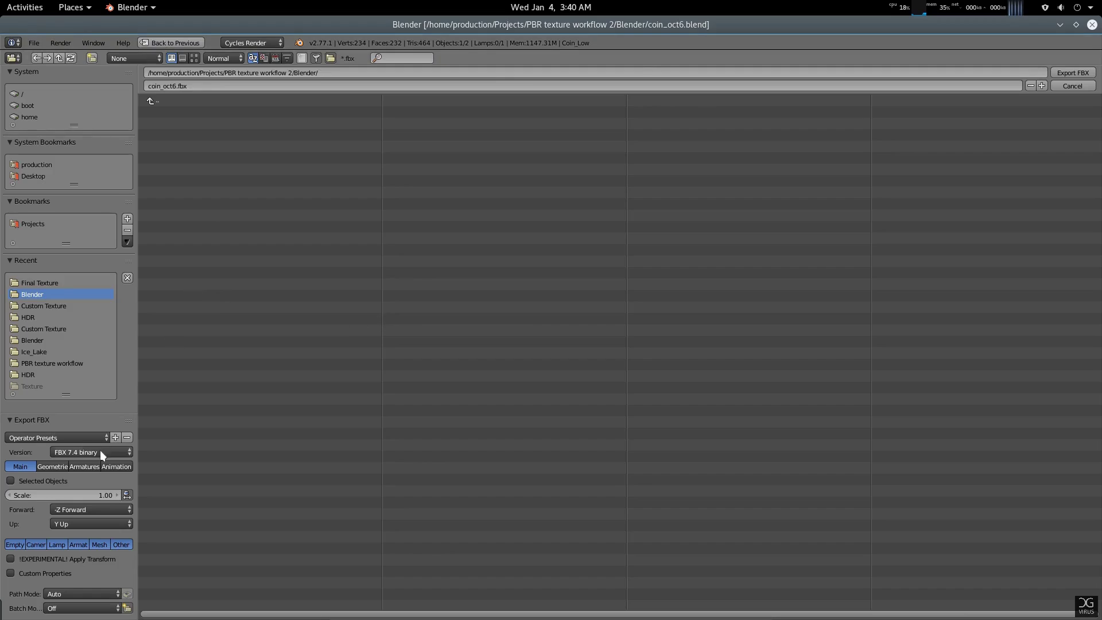
left_click(80, 439)
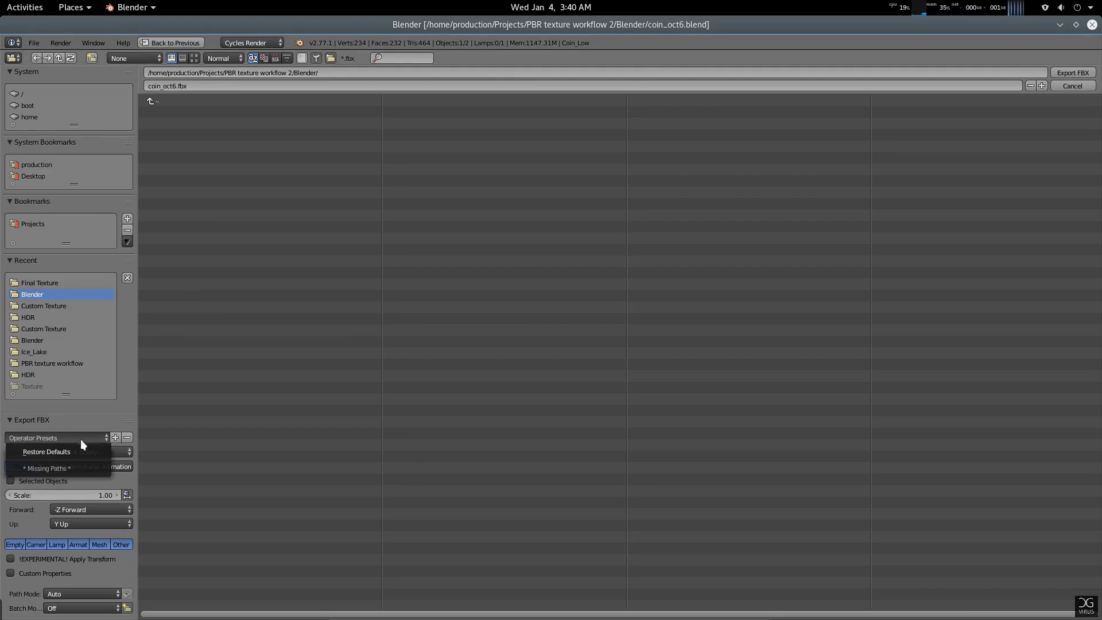
left_click(46, 450)
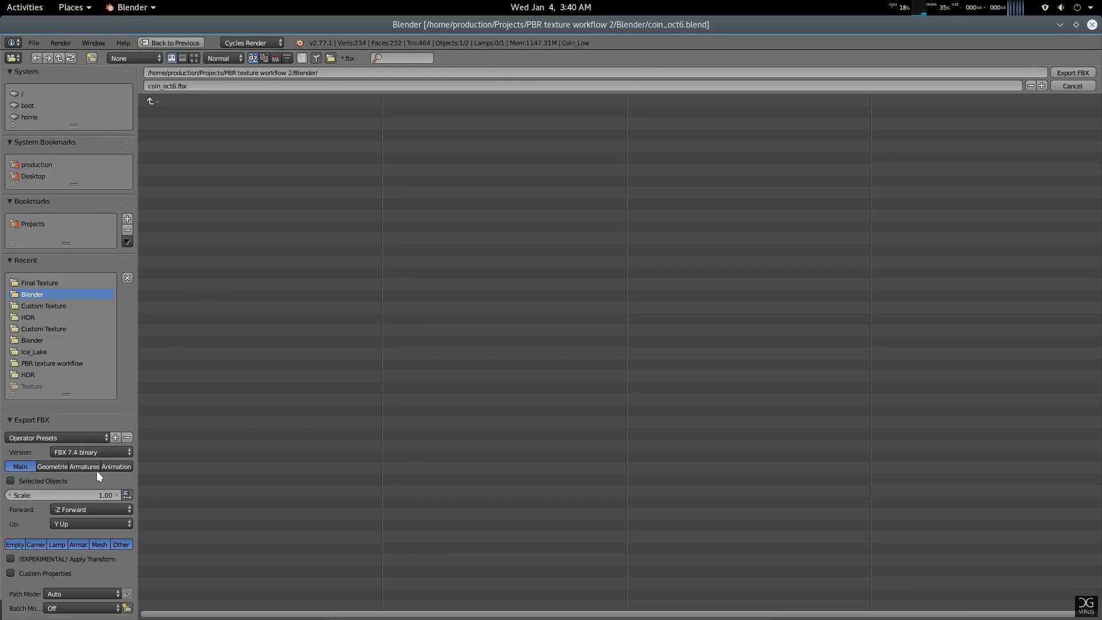
left_click(98, 544)
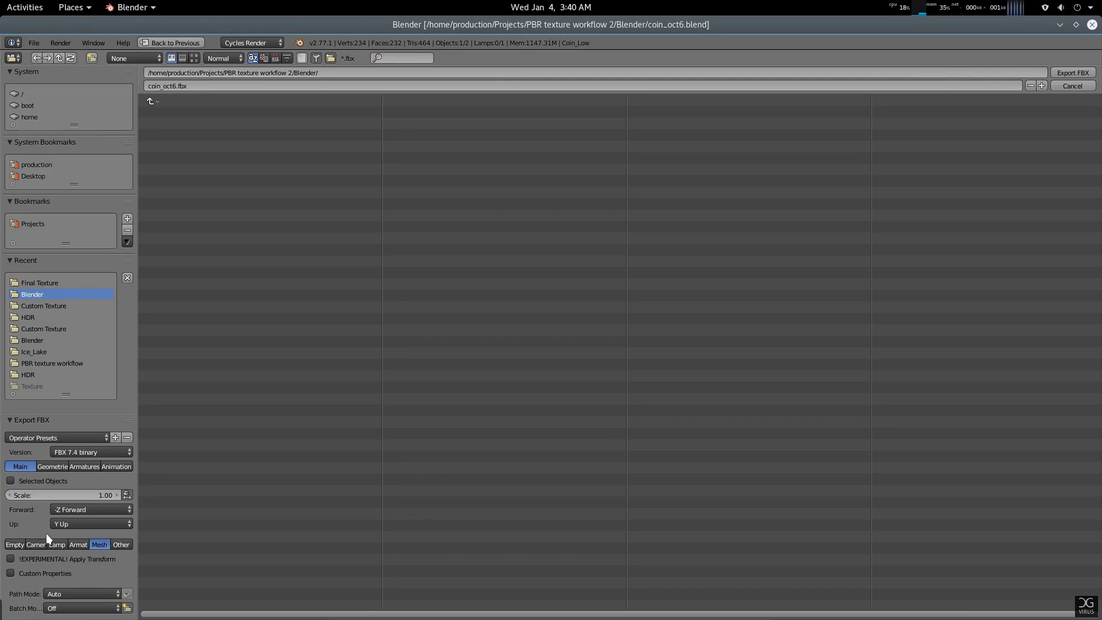
left_click(39, 478)
Set the FBX geometry smoothing to Edge and review the armature and animation export options
left_click(61, 467)
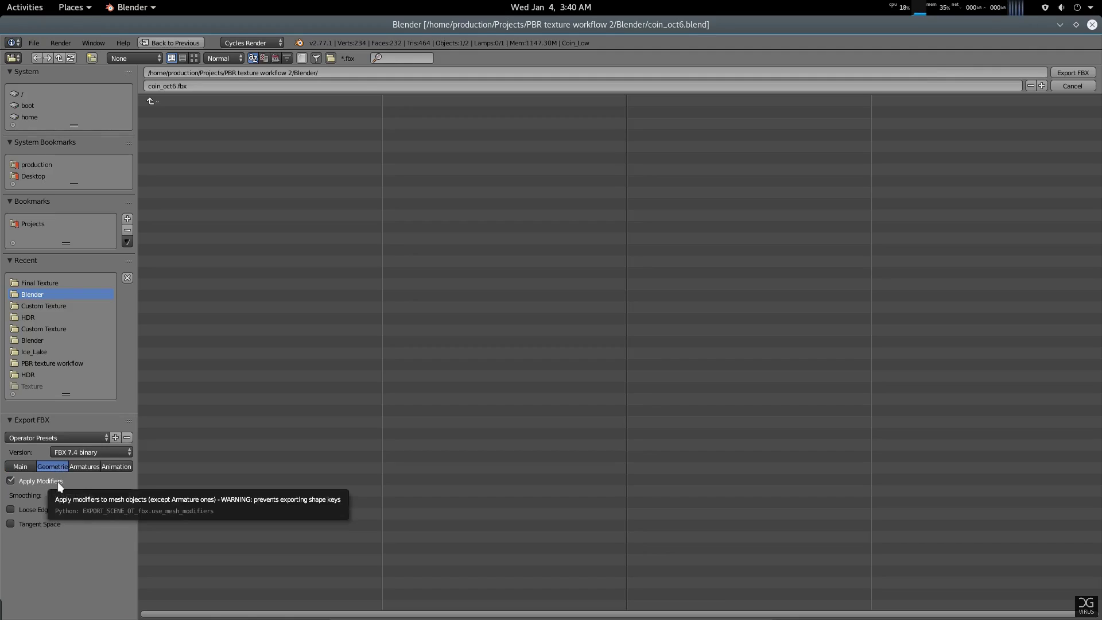
left_click(86, 495)
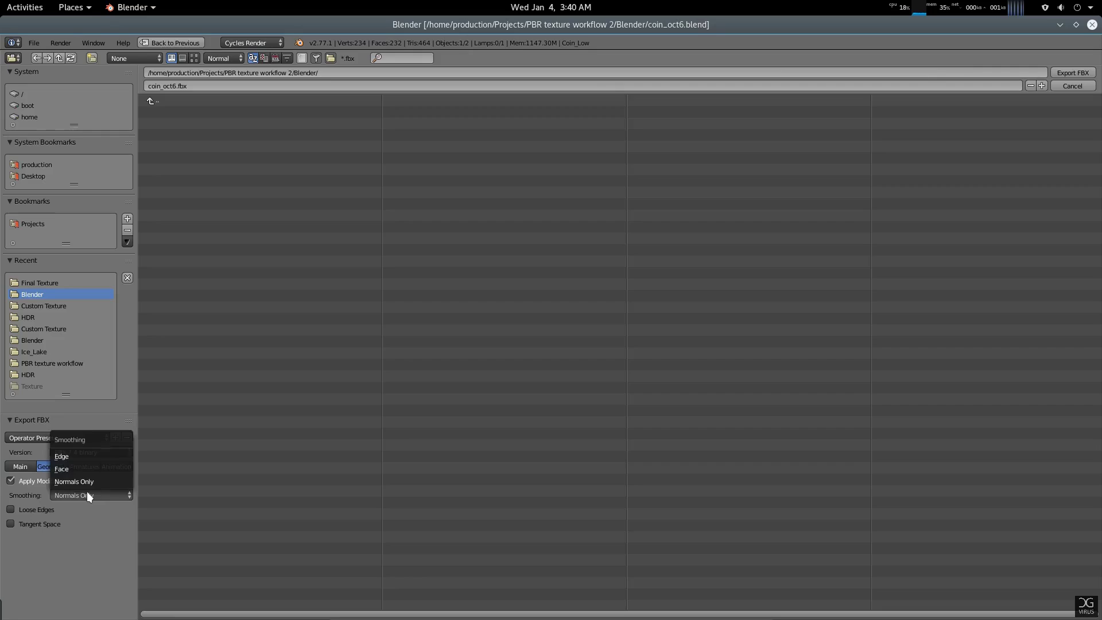
left_click(93, 457)
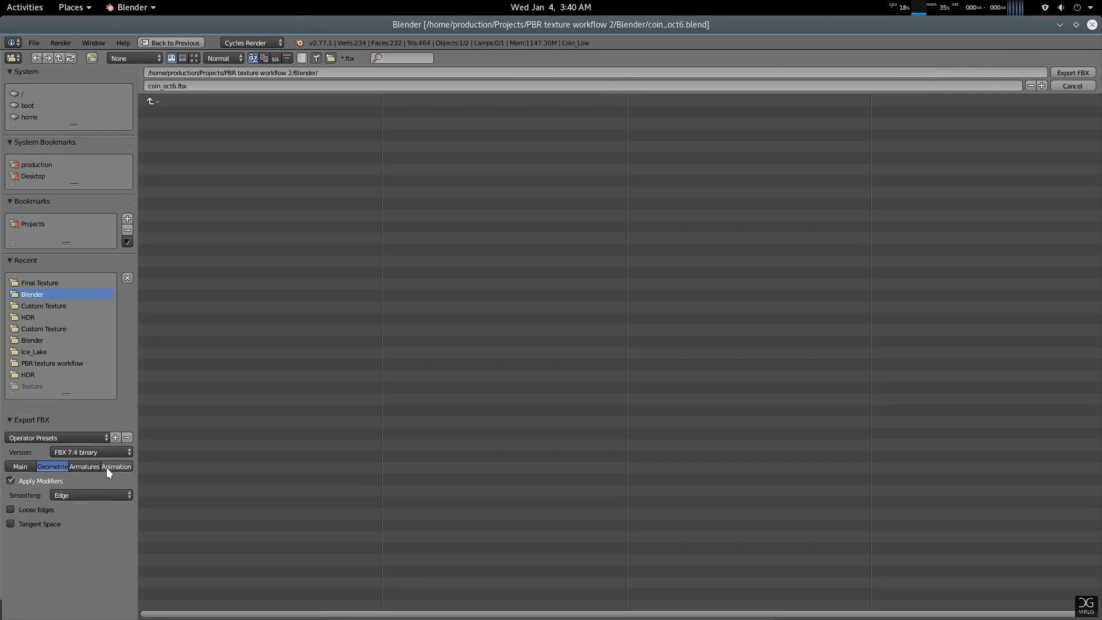
left_click(86, 467)
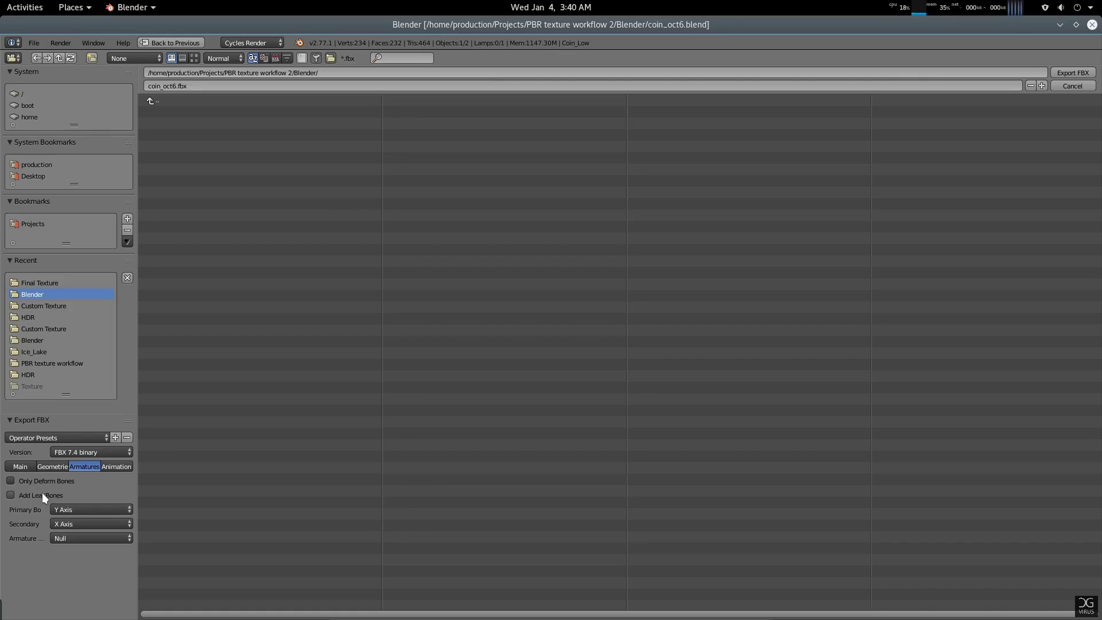
left_click(121, 466)
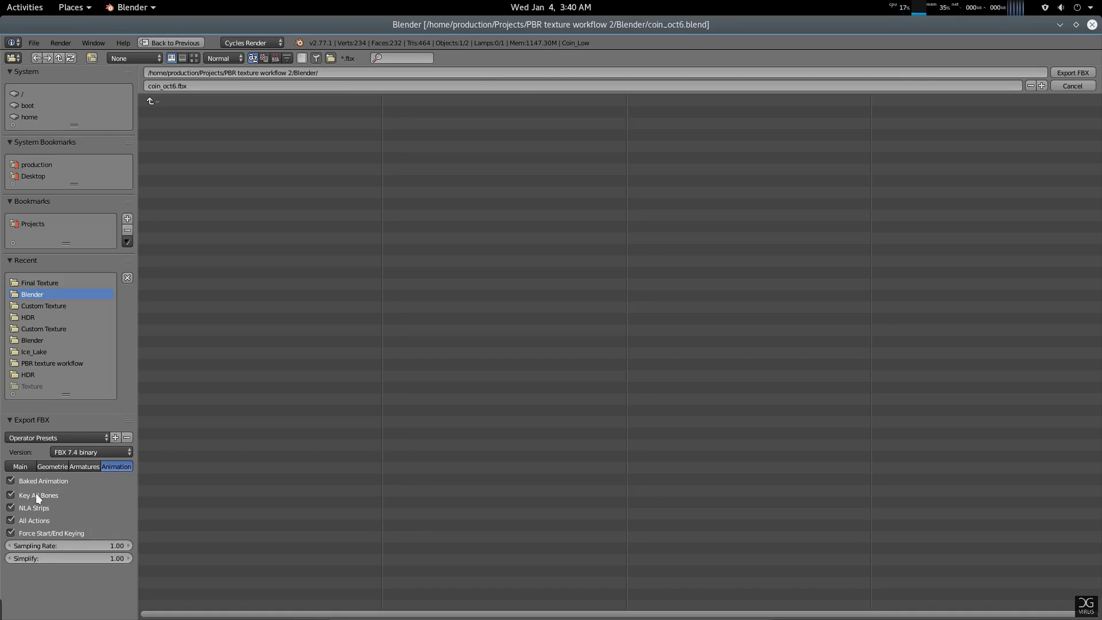
left_click(22, 467)
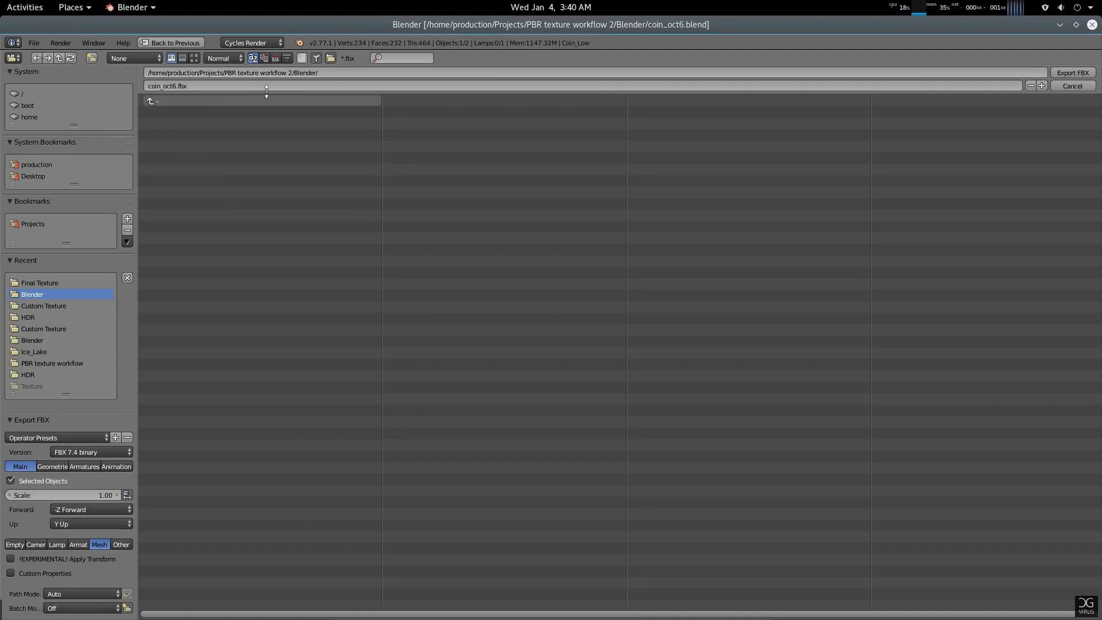
Export coin_oct6.fbx to the folder /home/production/Projects/PBR texture workflow 2/Final Texture/
key("alt+Tab")
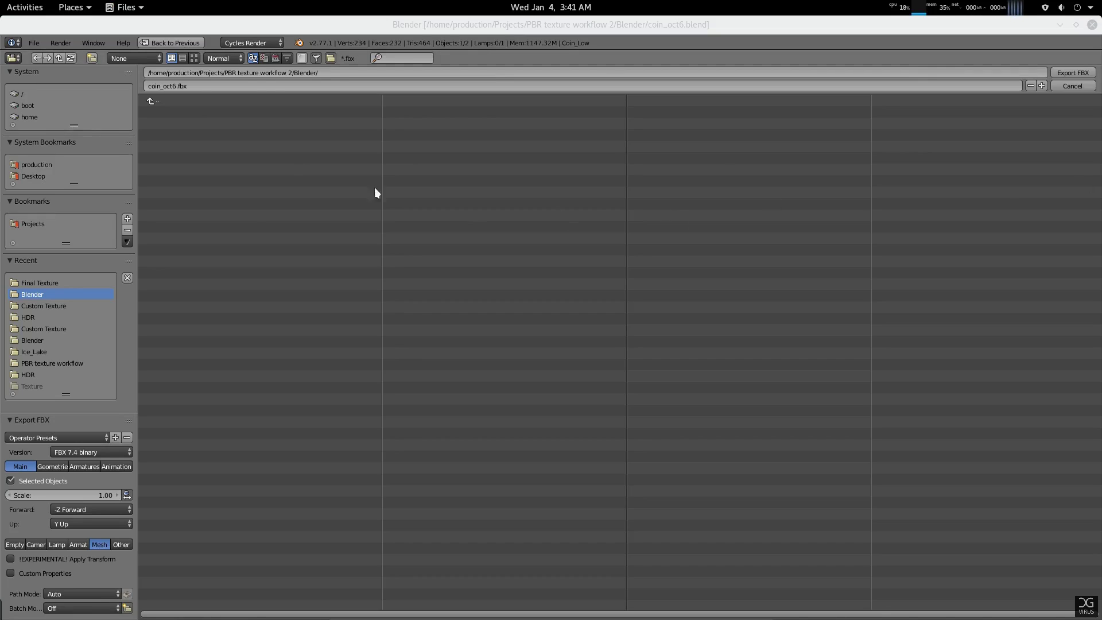
left_click(186, 72)
type("/home/production/Projects/PBR texture workflow 2/Final Texture/")
key("Return")
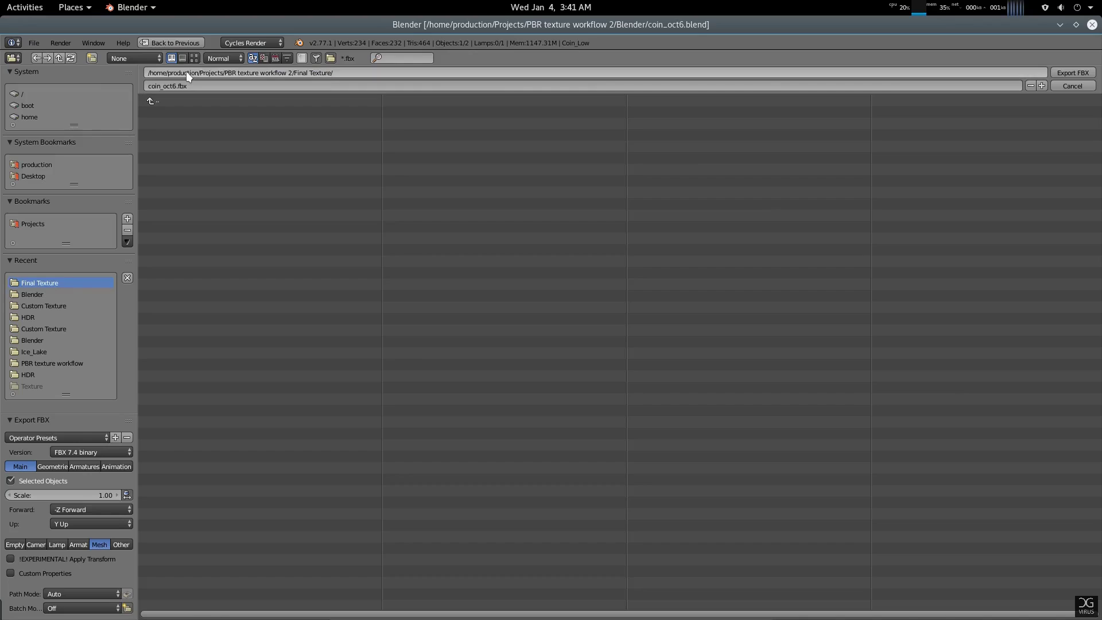
left_click(1074, 72)
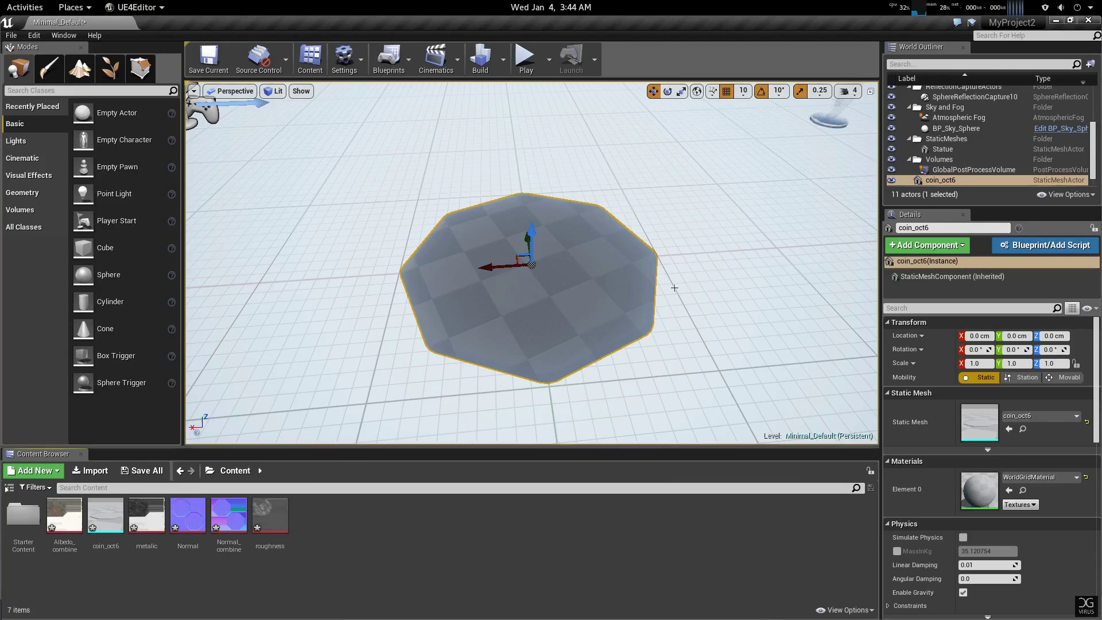
Create a material named mat in the Content folder and apply it to the coin in the level
scroll(665, 297, "up", 3)
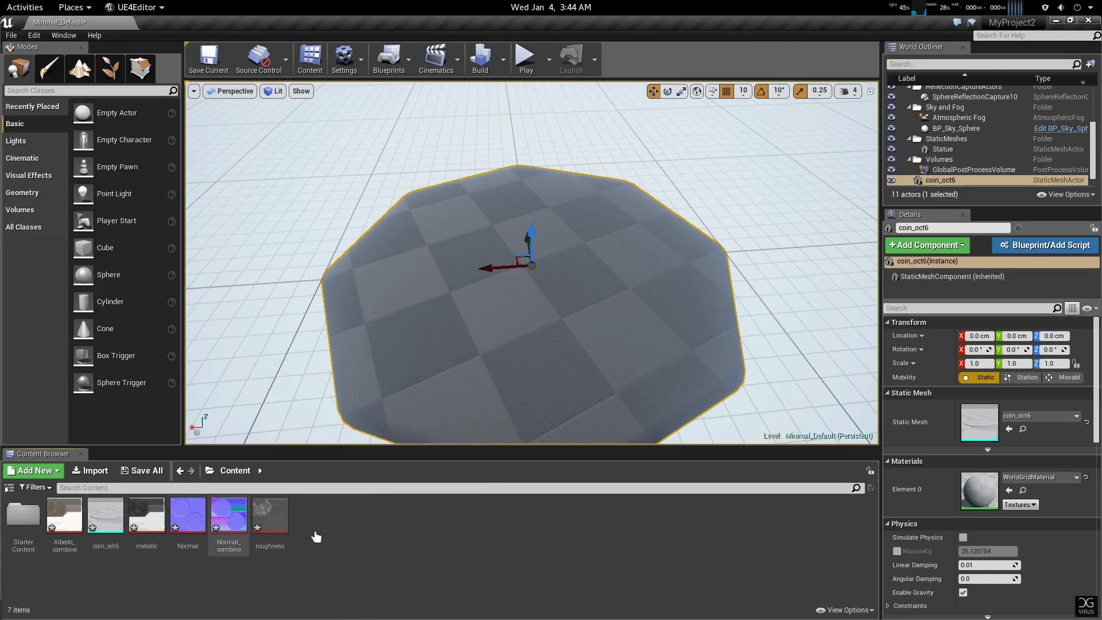
scroll(580, 281, "down", 2)
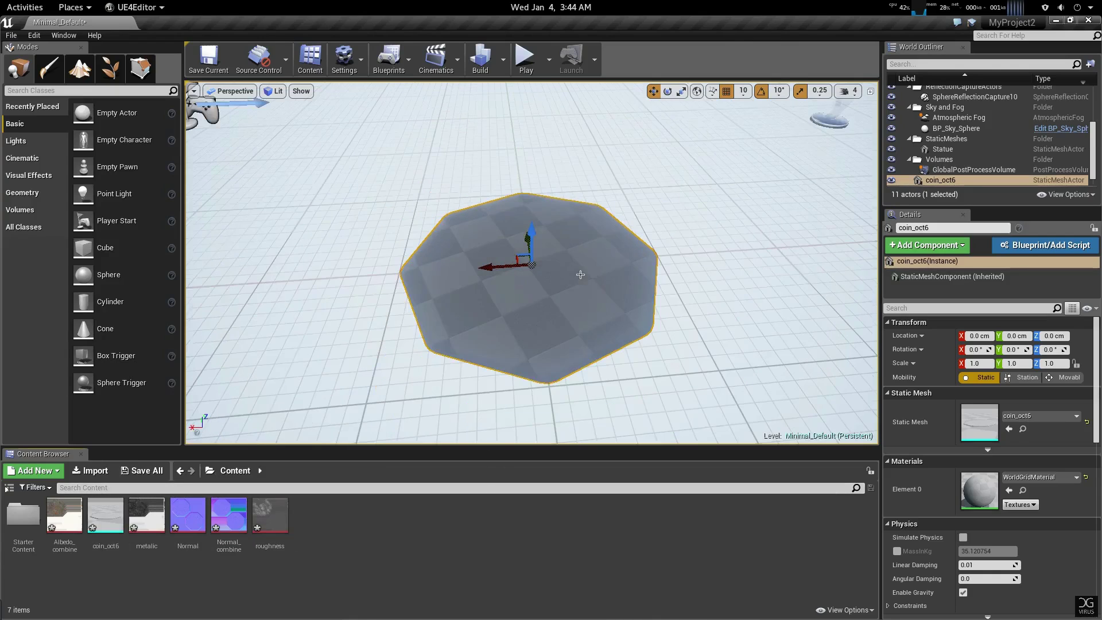
right_click(353, 528)
left_click(392, 336)
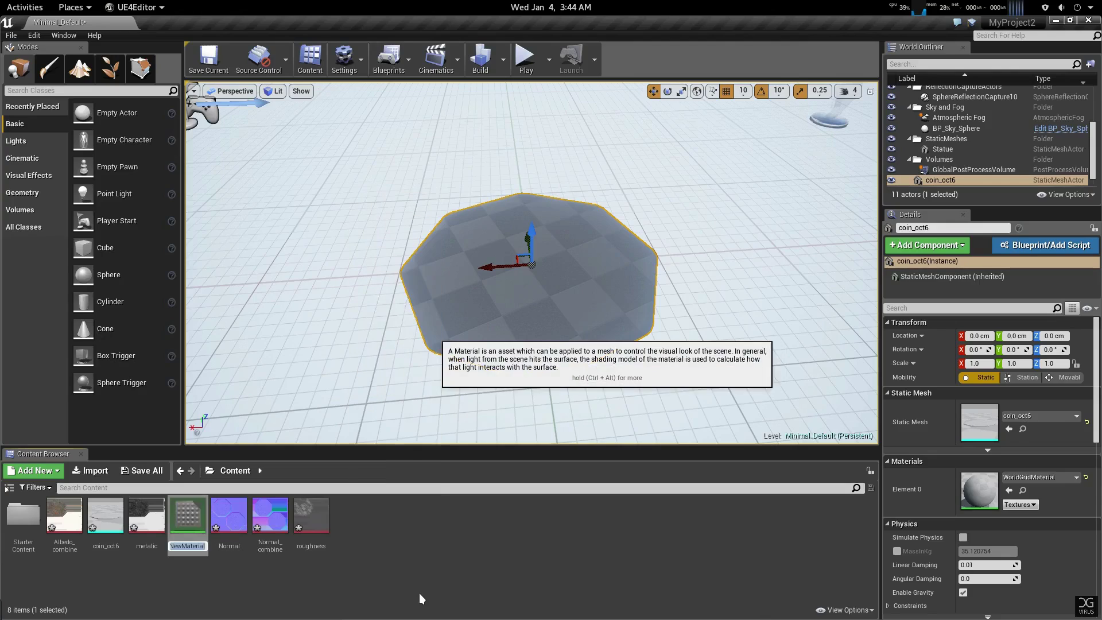
type("mat")
key("Return")
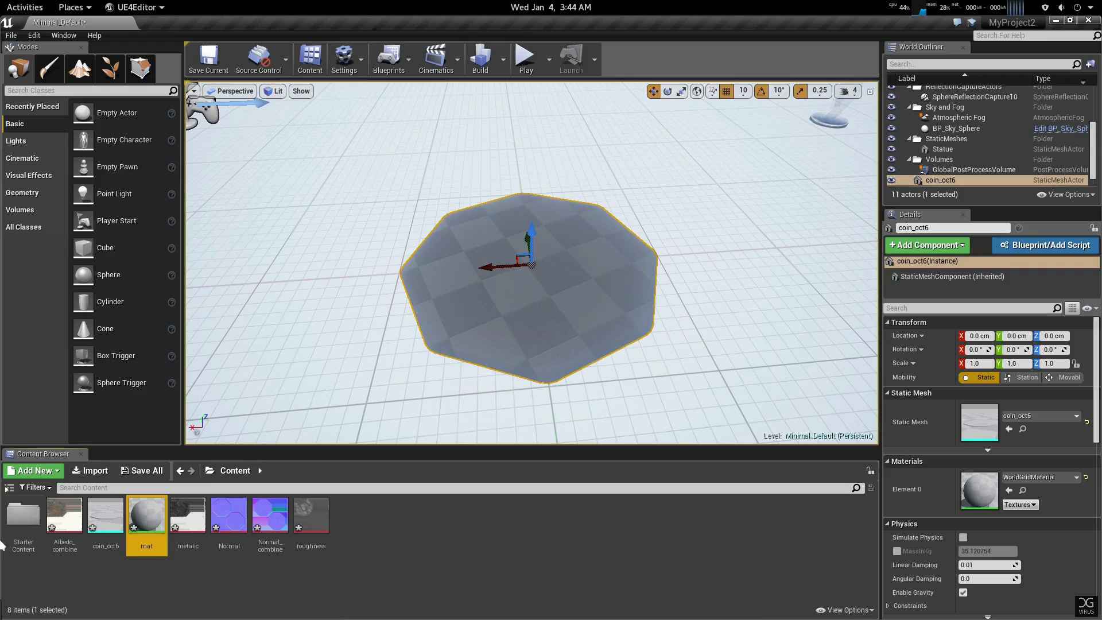
left_click_drag(146, 515, 494, 310)
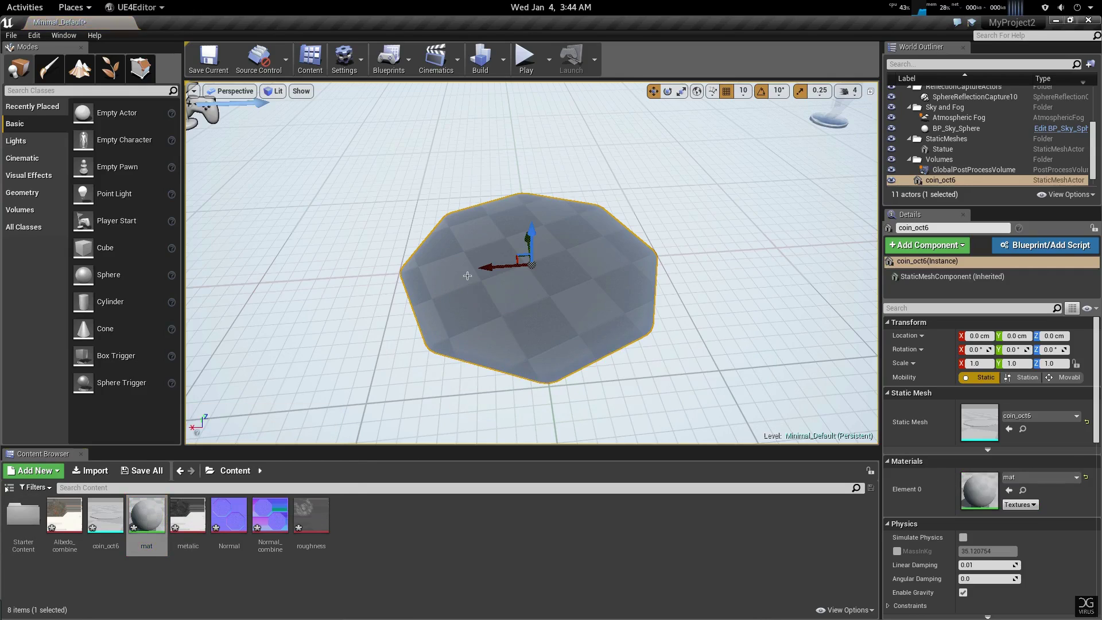
Open the mat material and add the metalic, Normal, roughness and Albedo_combine textures to its graph as texture samples
double_click(149, 519)
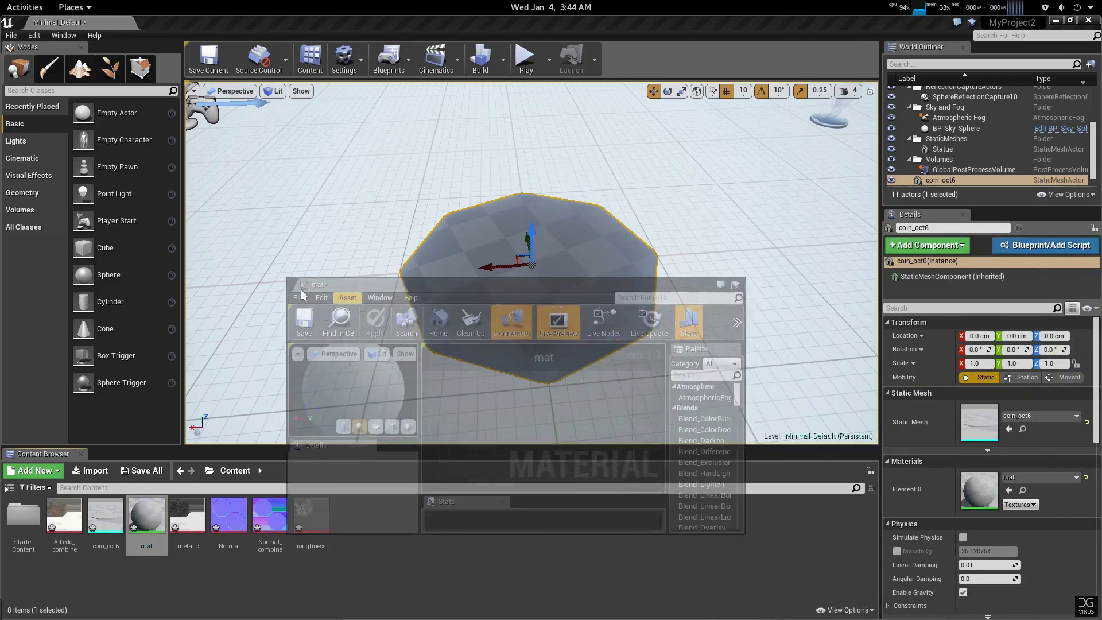
left_click_drag(560, 279, 611, 241)
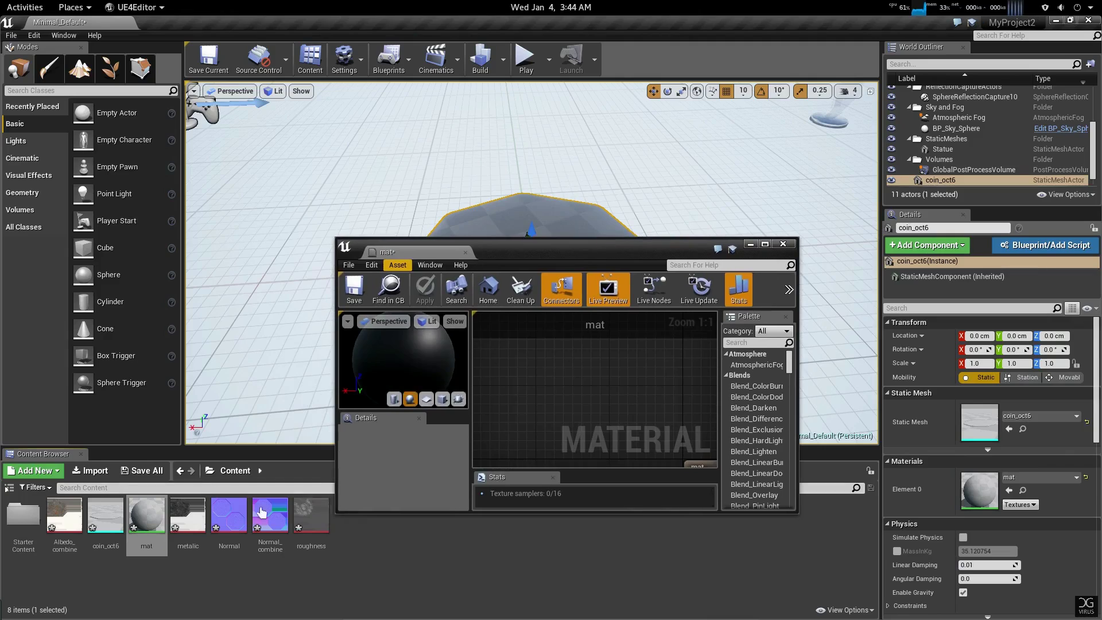
left_click(188, 520)
left_click(311, 520, "shift")
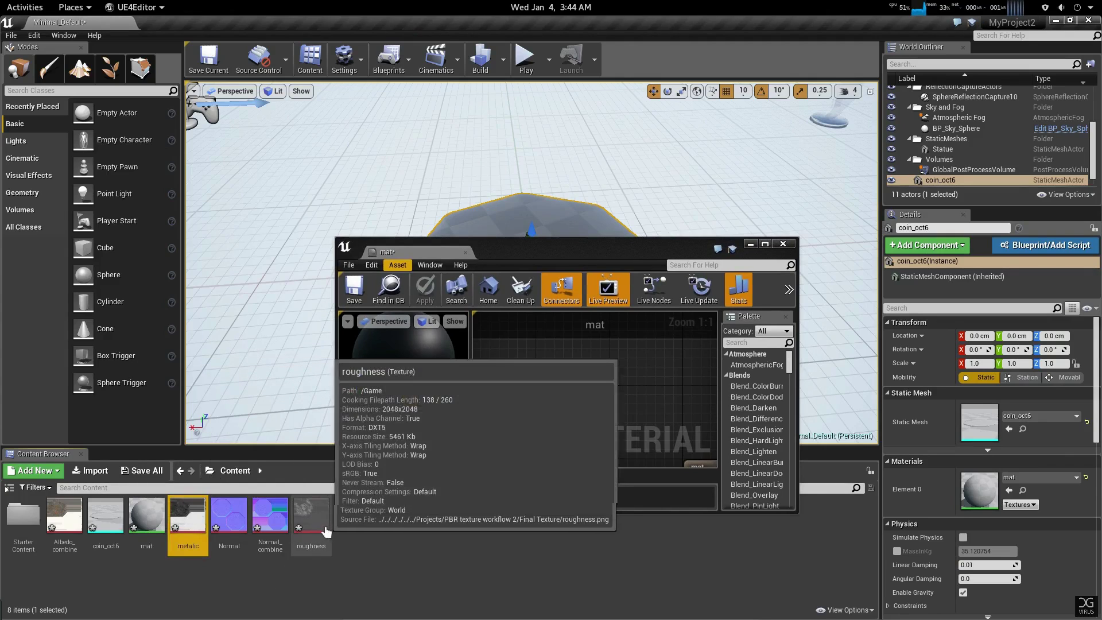
left_click(278, 525, "ctrl")
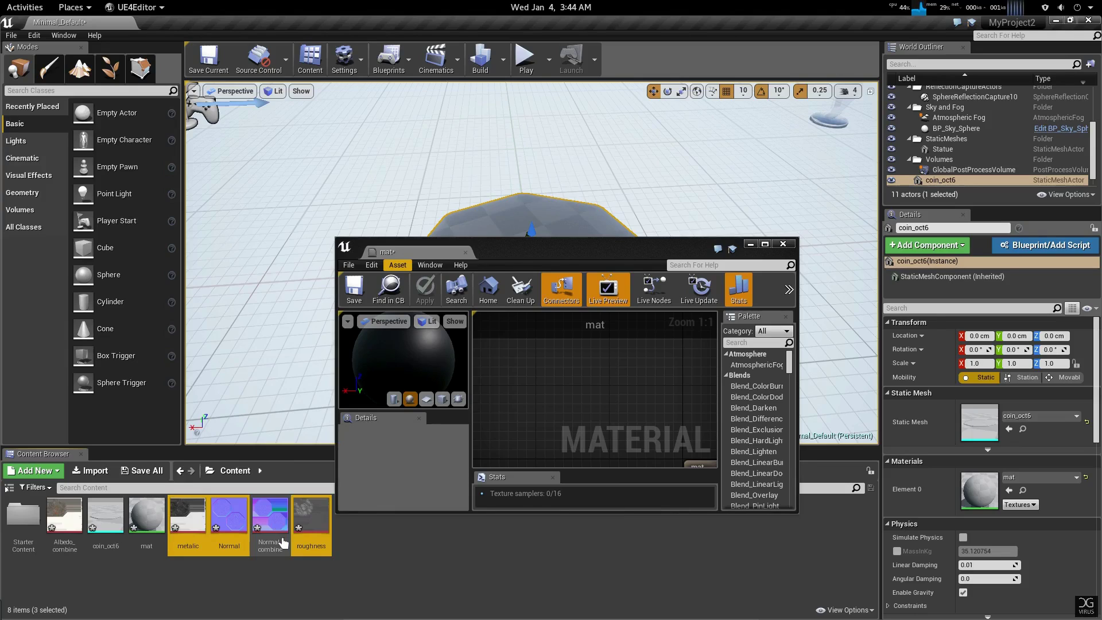
left_click(76, 535, "ctrl")
left_click_drag(313, 526, 557, 377)
Maximize the material editor and spread out the mat result node and the four overlapping texture samples
left_click_drag(653, 248, 650, 271)
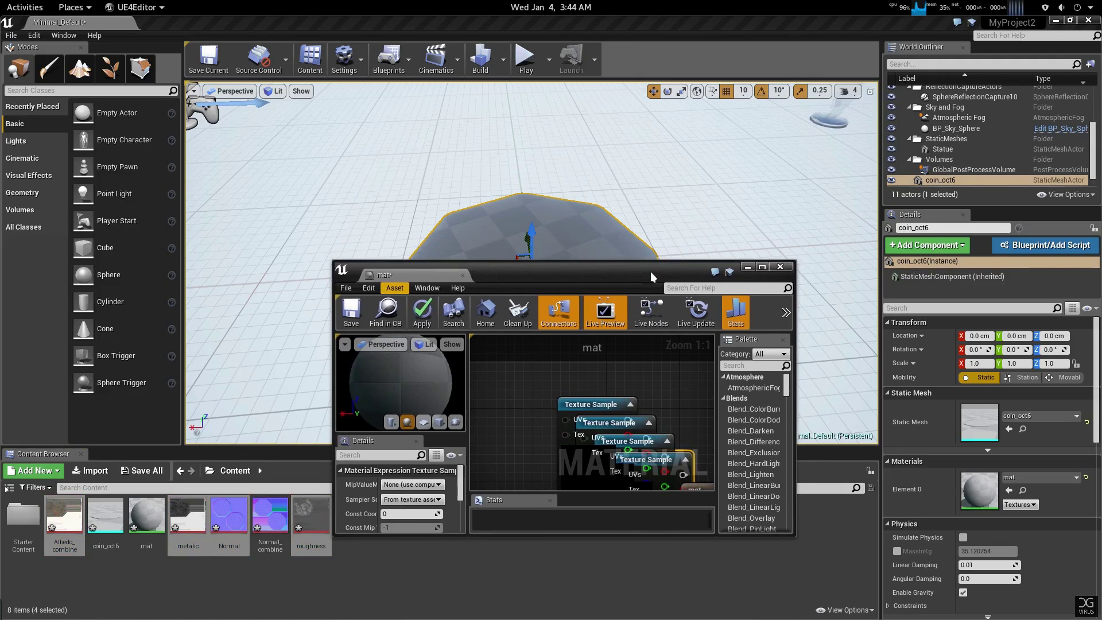
left_click(653, 254)
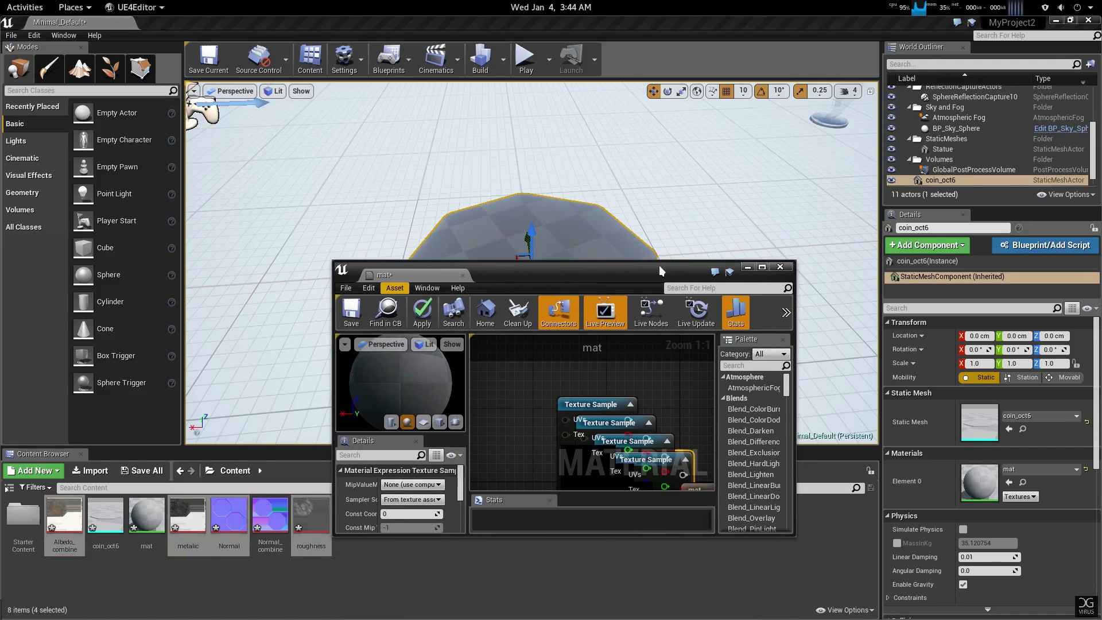
left_click(761, 268)
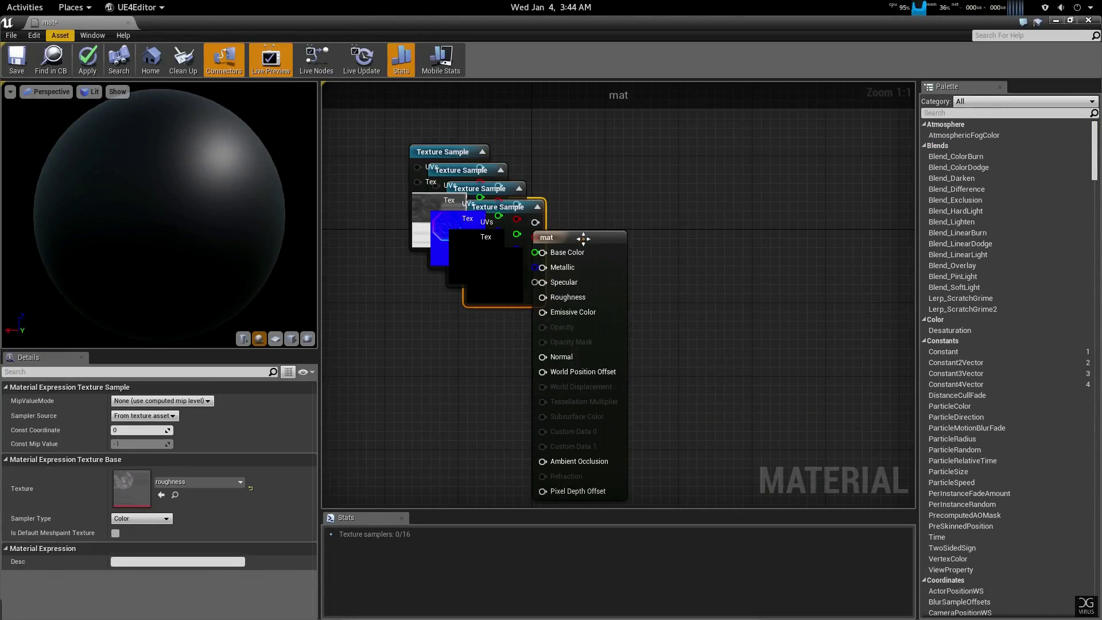
left_click_drag(583, 238, 758, 238)
left_click_drag(507, 217, 577, 389)
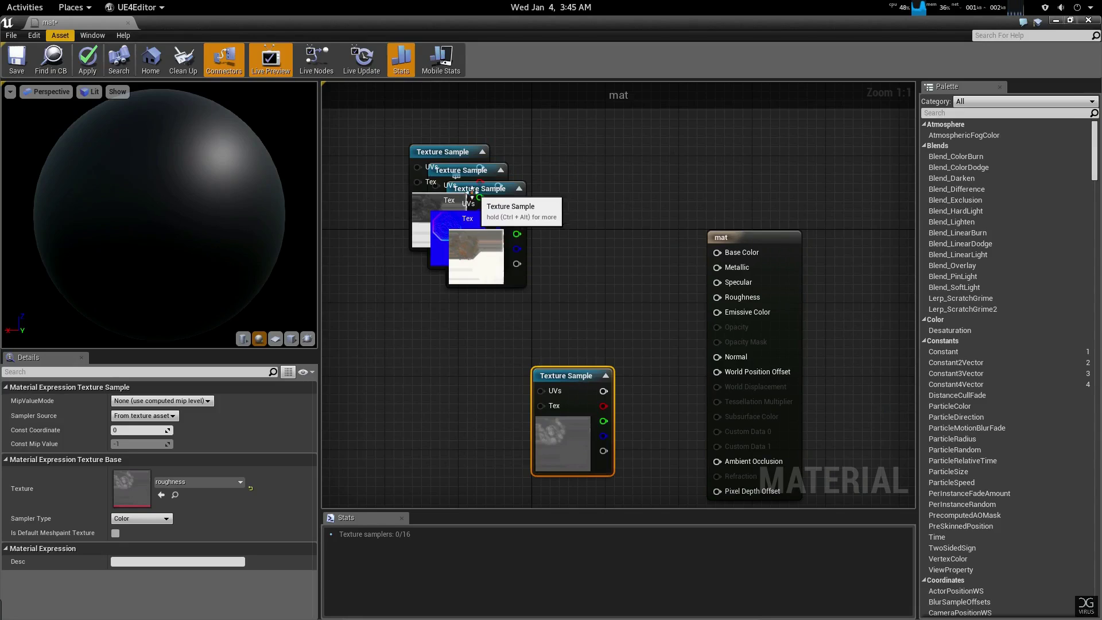
left_click_drag(489, 198, 584, 177)
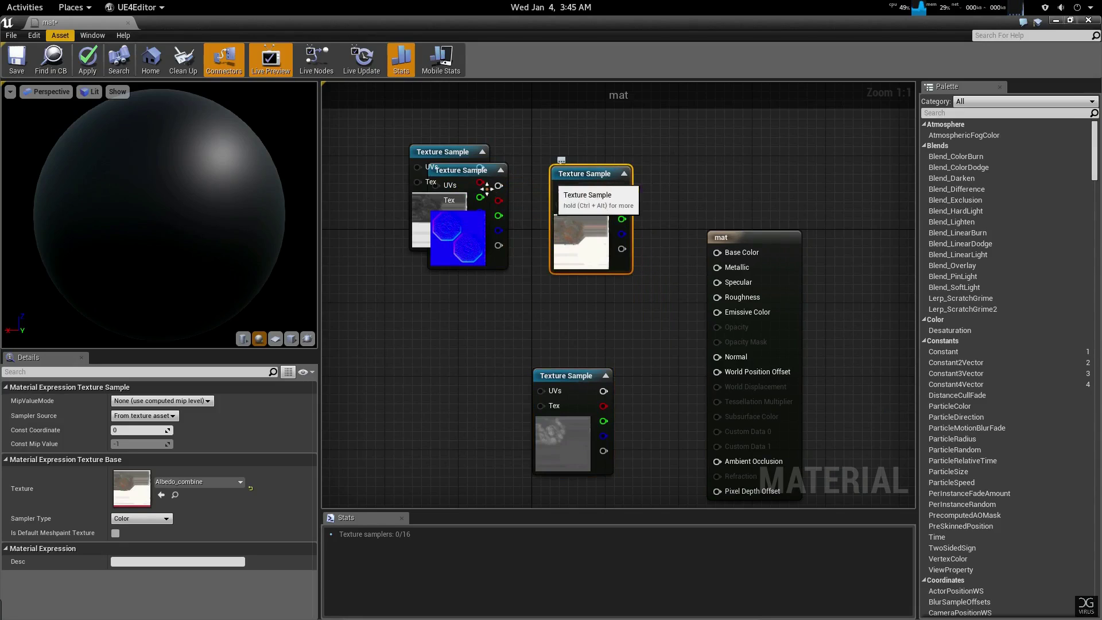
left_click_drag(487, 174, 458, 299)
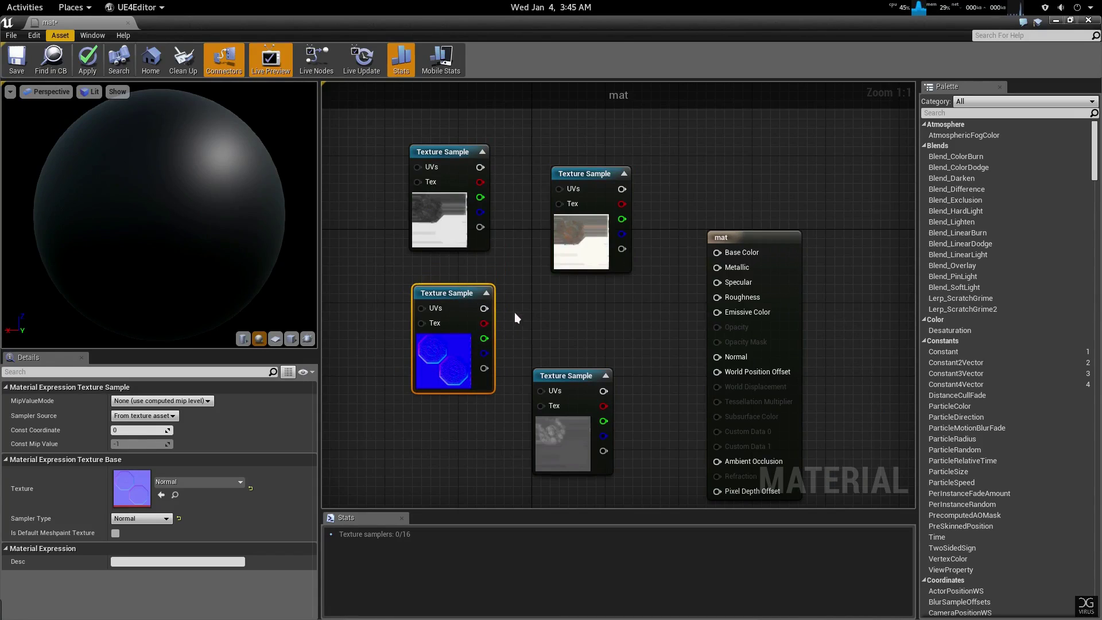
left_click_drag(560, 373, 559, 345)
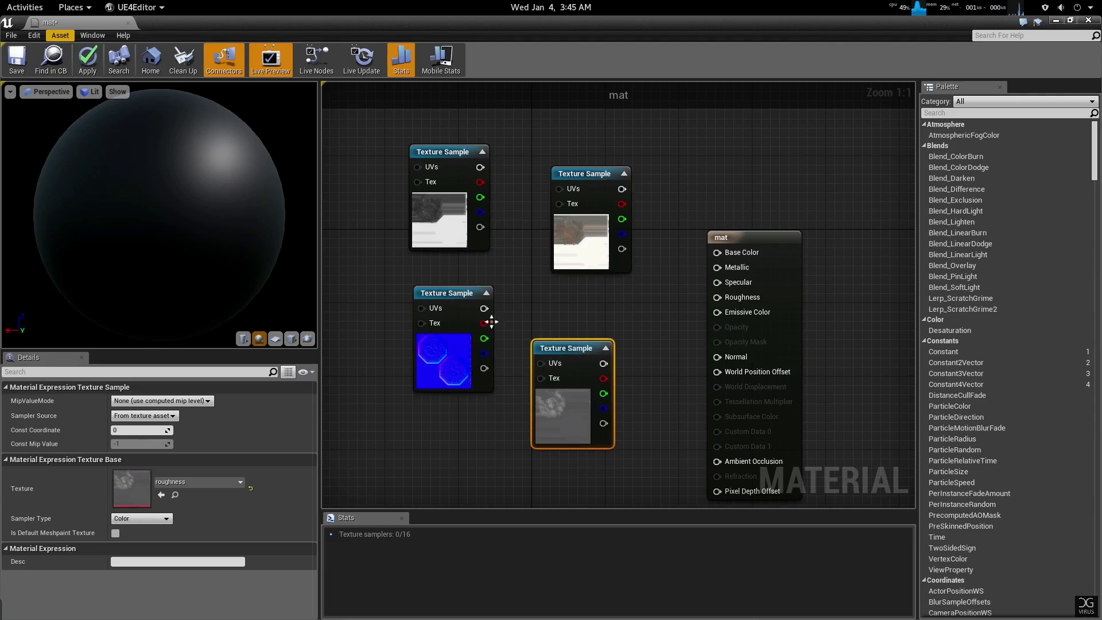
Connect the Normal texture to the Normal input and the Albedo_combine texture to Base Color, keeping the roughness node clear
left_click_drag(489, 311, 733, 357)
left_click_drag(446, 294, 481, 319)
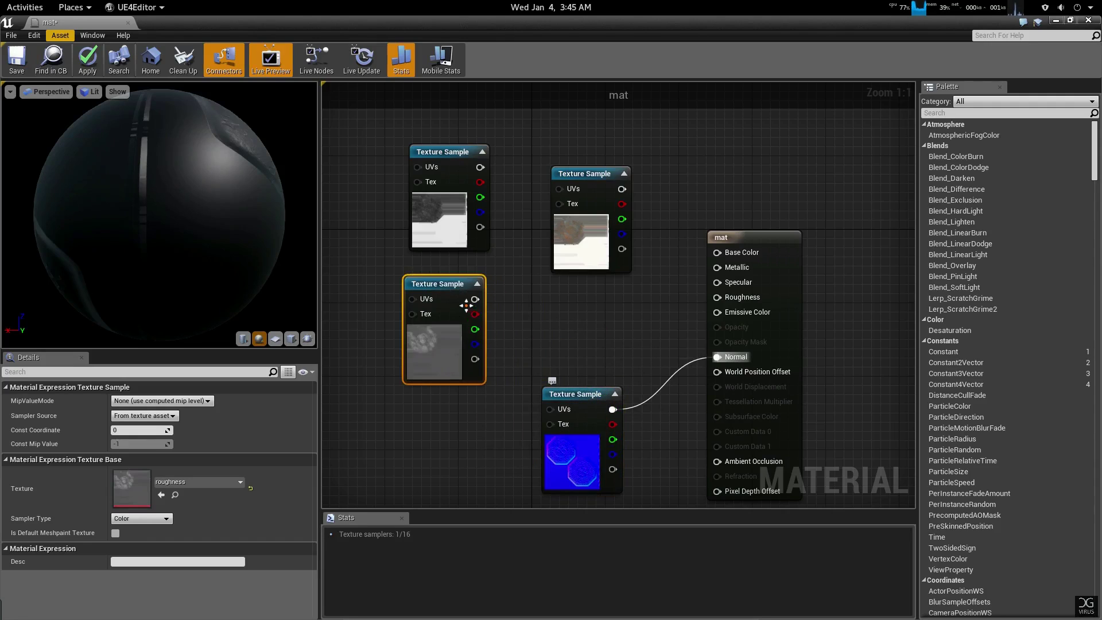
left_click_drag(621, 189, 717, 258)
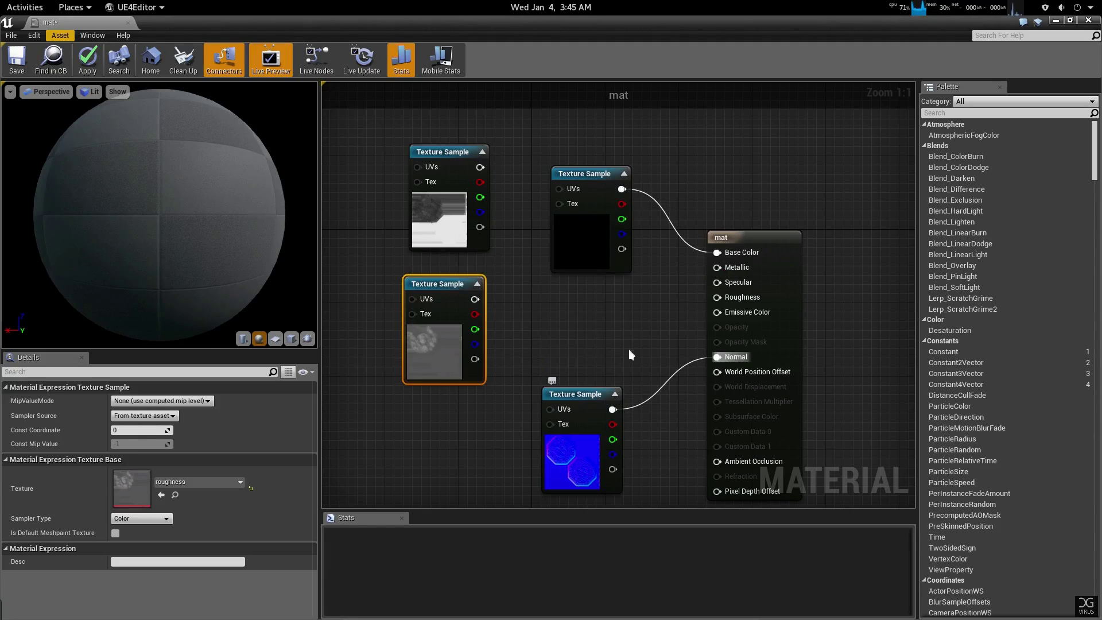
Set the preview mesh to a plane and connect the roughness texture to Roughness and the metalic texture to Metallic
left_click(272, 340)
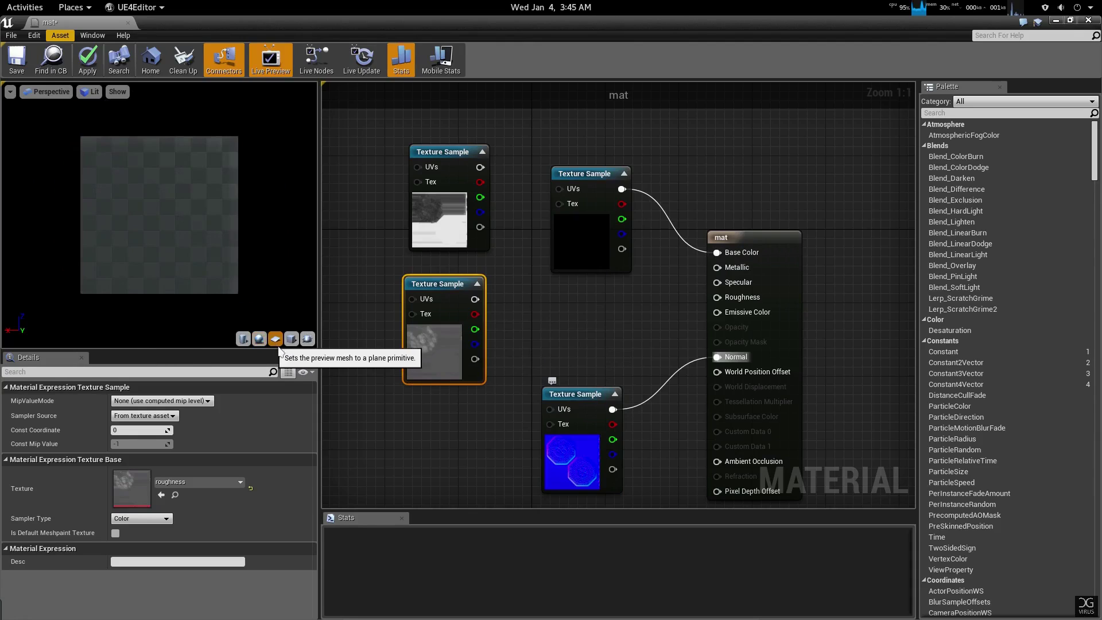
left_click_drag(157, 238, 212, 222)
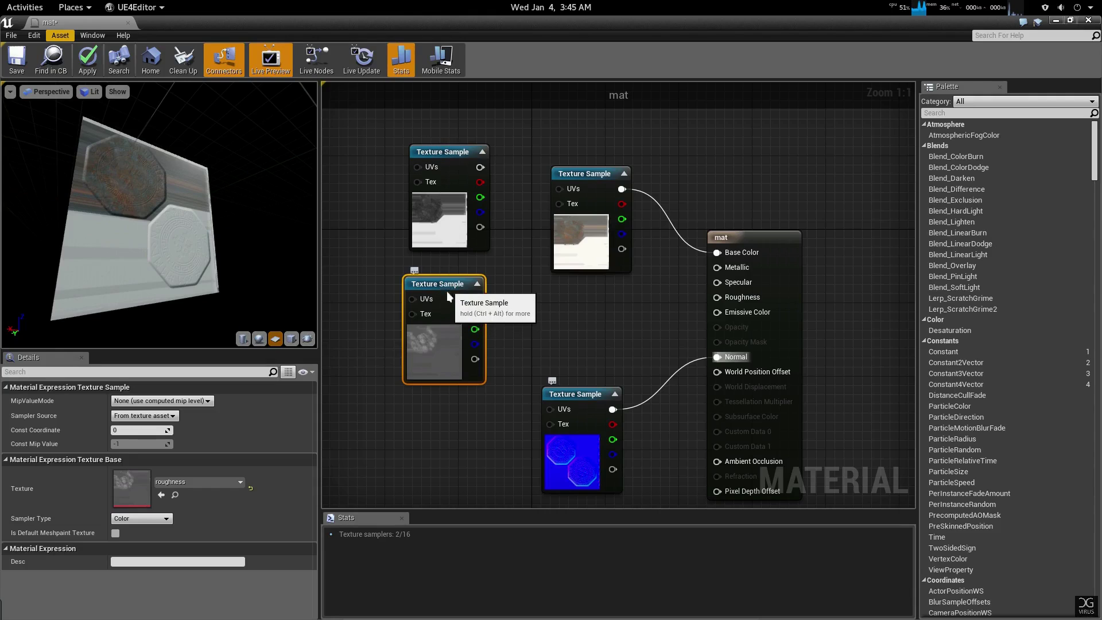
left_click_drag(484, 304, 742, 296)
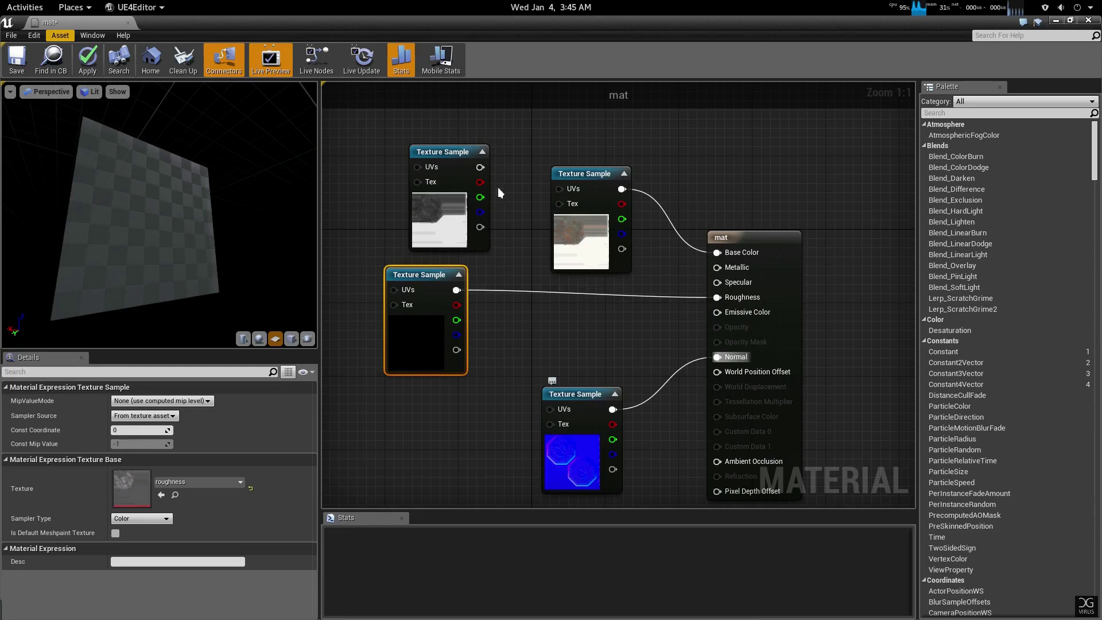
left_click_drag(484, 165, 728, 269)
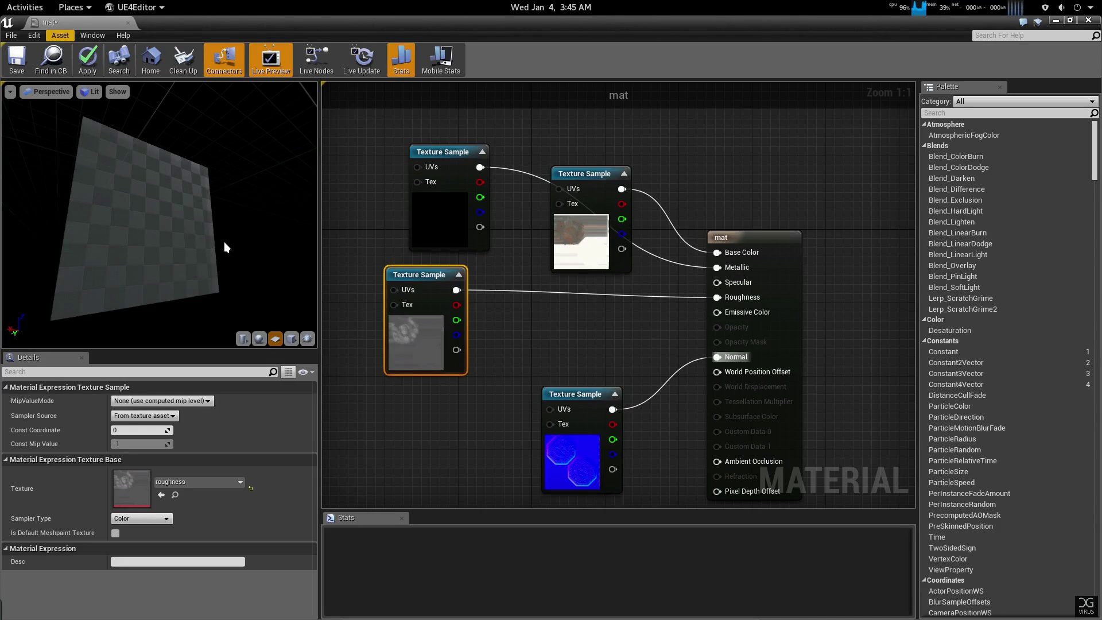
left_click_drag(159, 188, 160, 212)
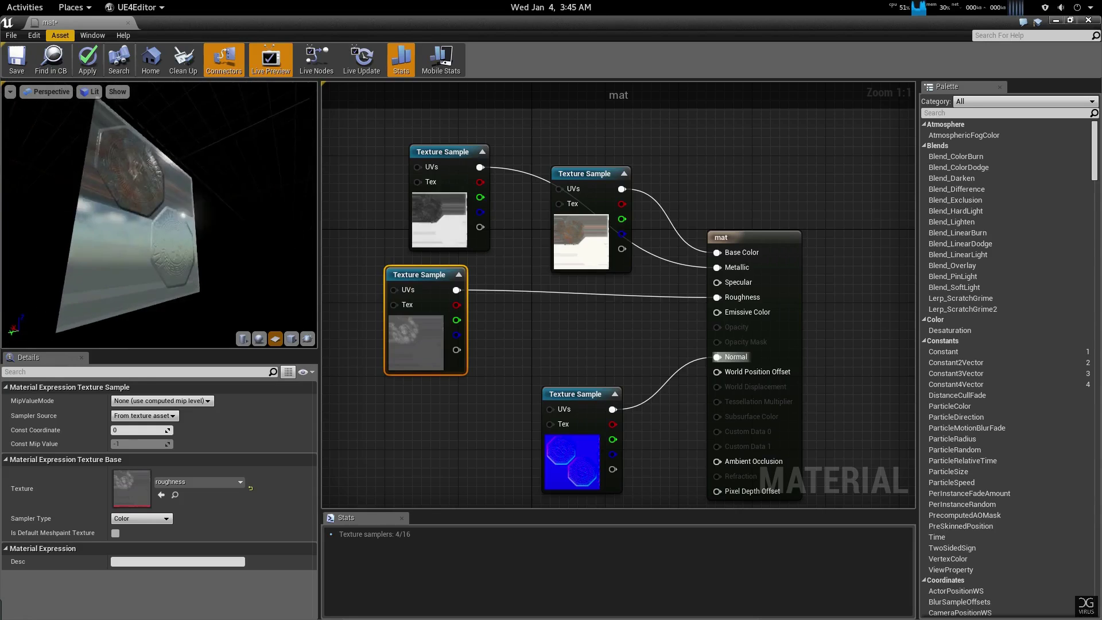
left_click_drag(83, 176, 163, 215)
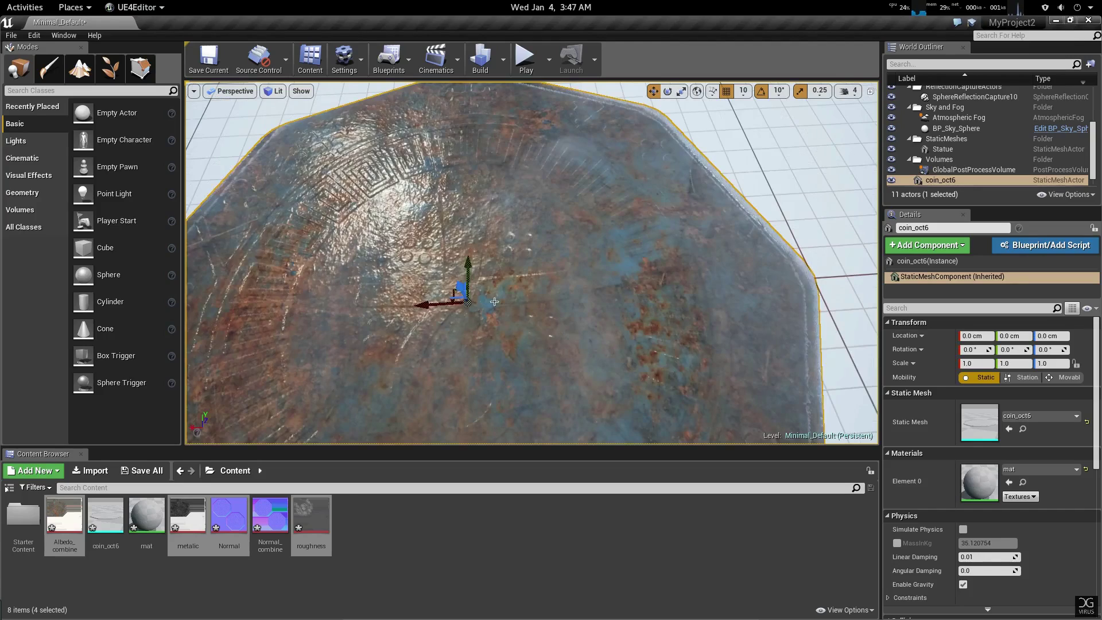
Enable Flip Green Channel on the Normal texture asset and close its editor
scroll(516, 304, "down", 8)
scroll(562, 307, "up", 5)
left_click_drag(562, 307, 501, 349, "alt")
scroll(501, 356, "down", 4)
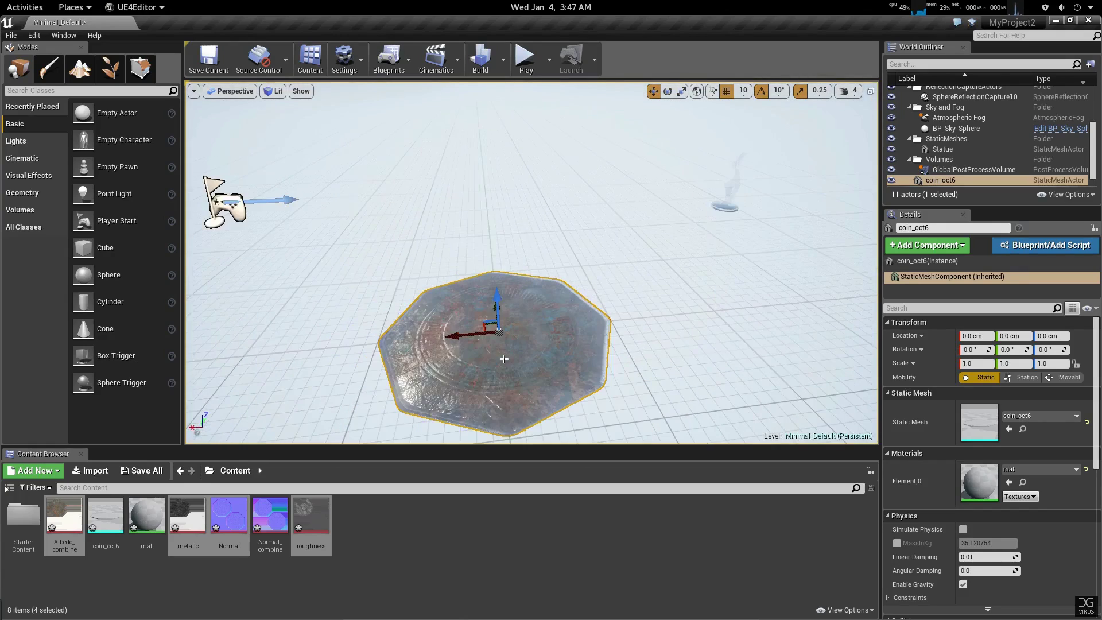
left_click(404, 521)
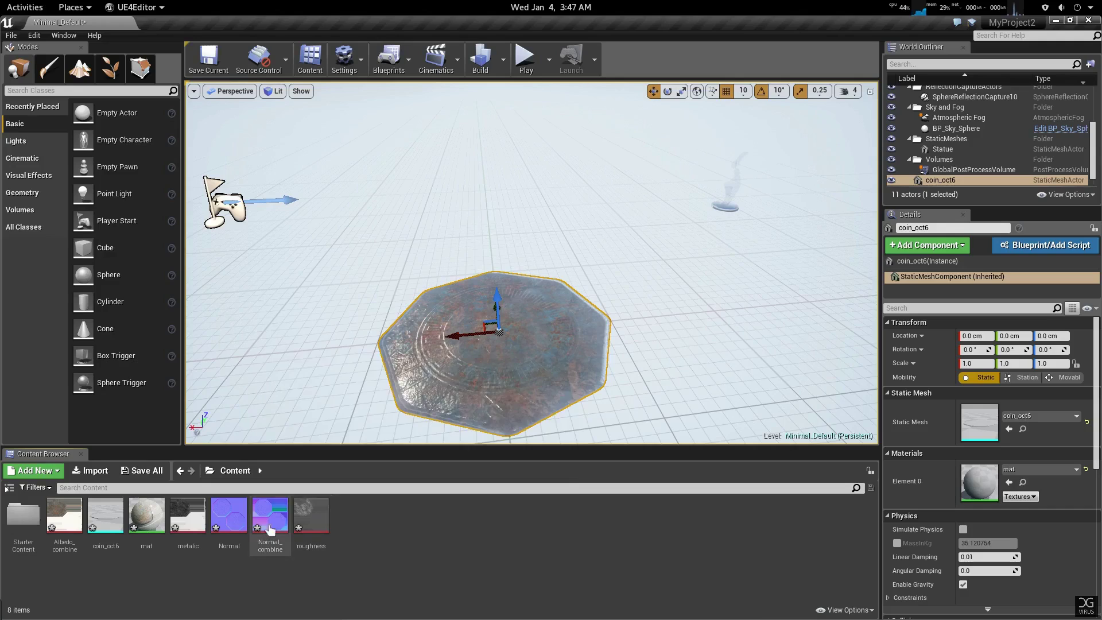
left_click(227, 517)
double_click(225, 520)
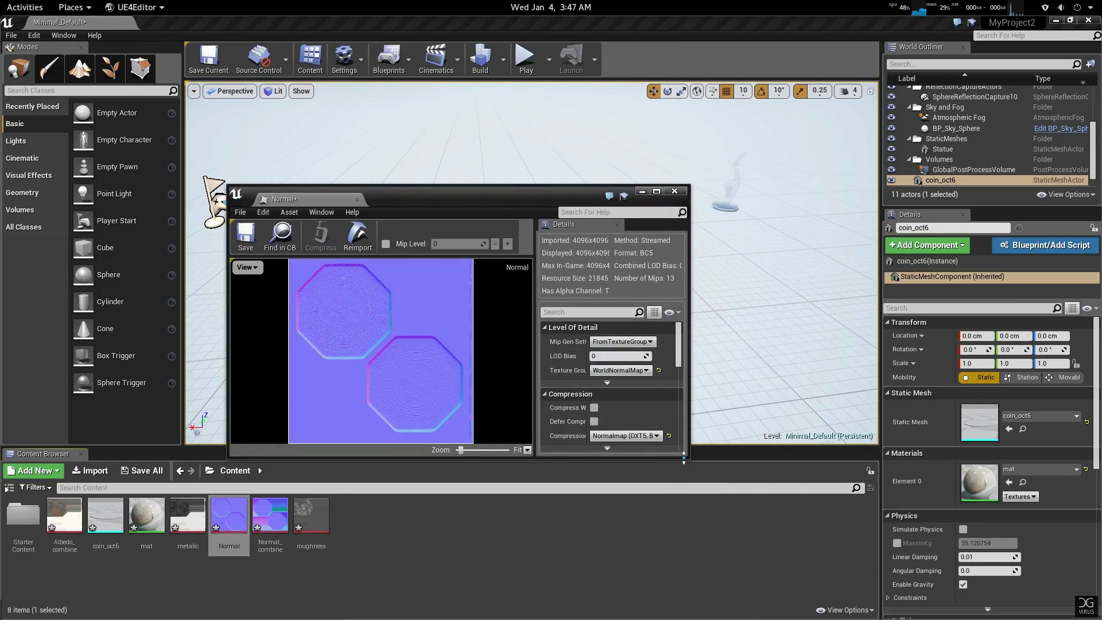
left_click_drag(684, 453, 683, 484)
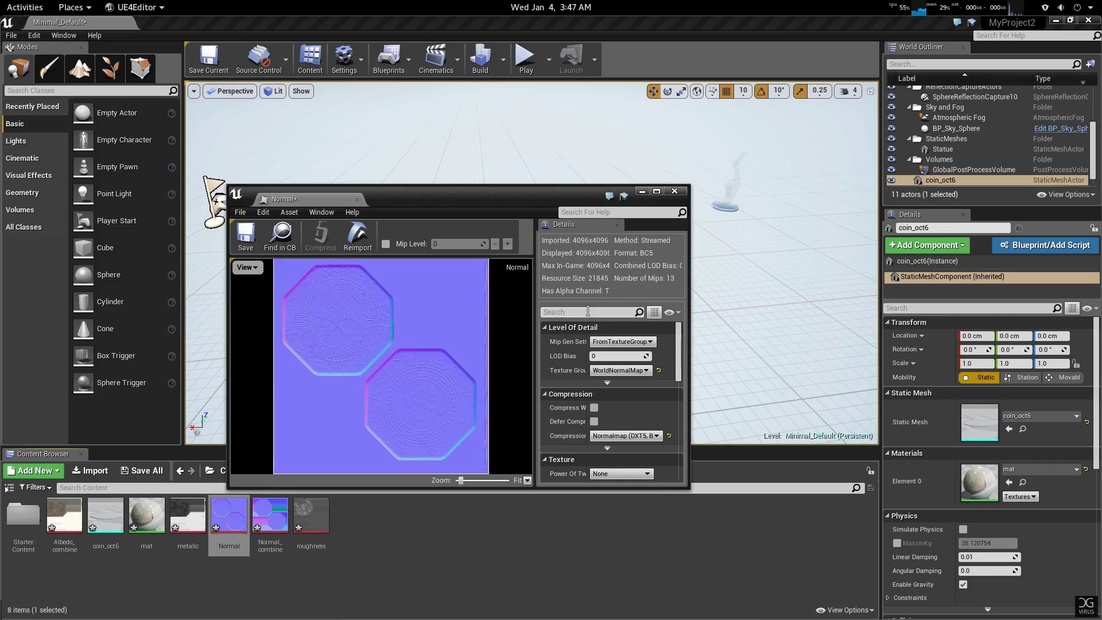
type("gree")
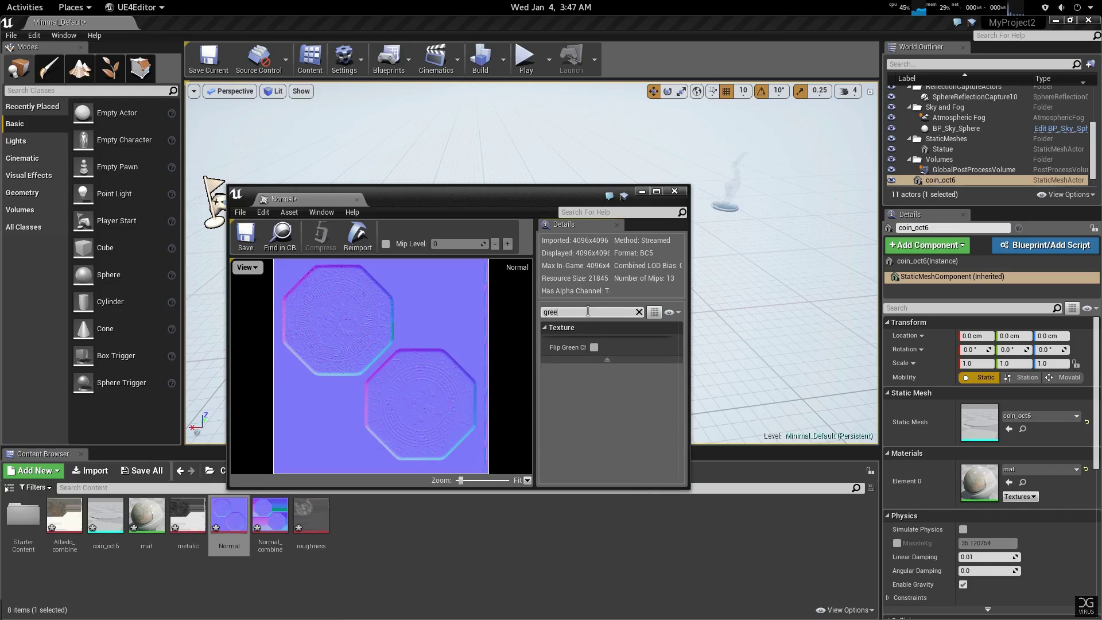
left_click(595, 347)
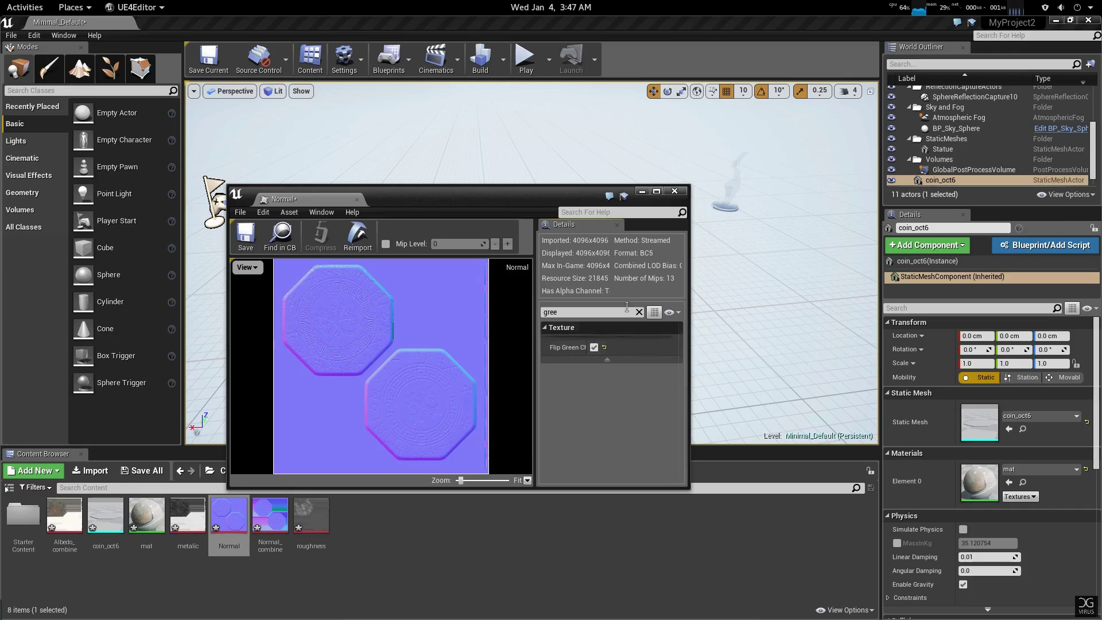
left_click(675, 192)
Examine the textured coin in the level from several angles to judge its relief, rust and metallic reflections
left_click_drag(556, 323, 493, 298, "alt")
scroll(556, 324, "up", 3)
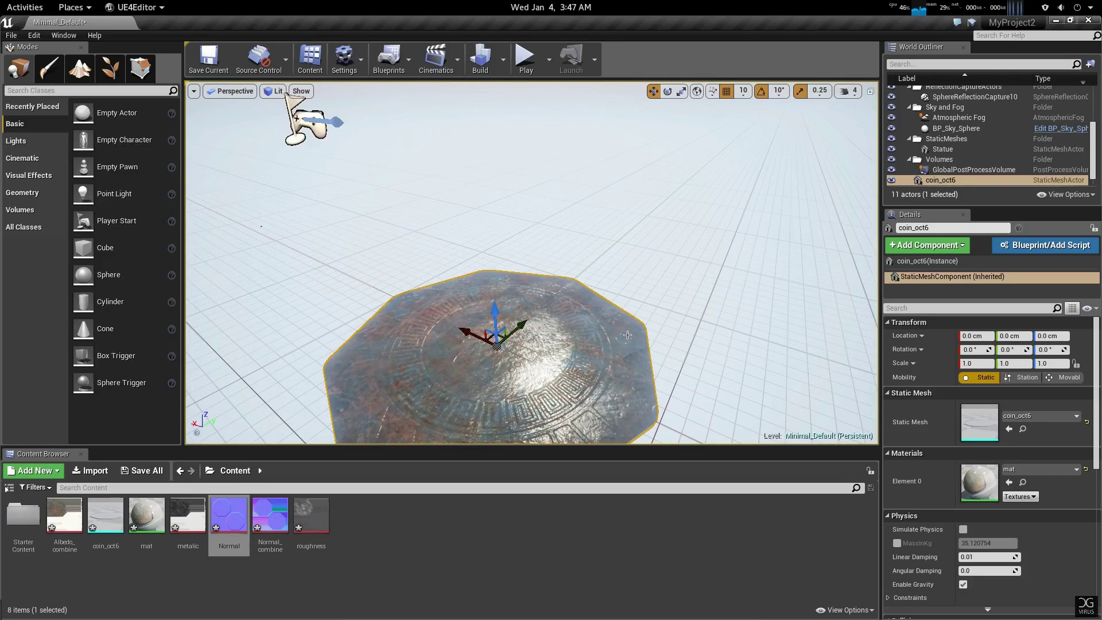
right_click_drag(669, 324, 667, 302)
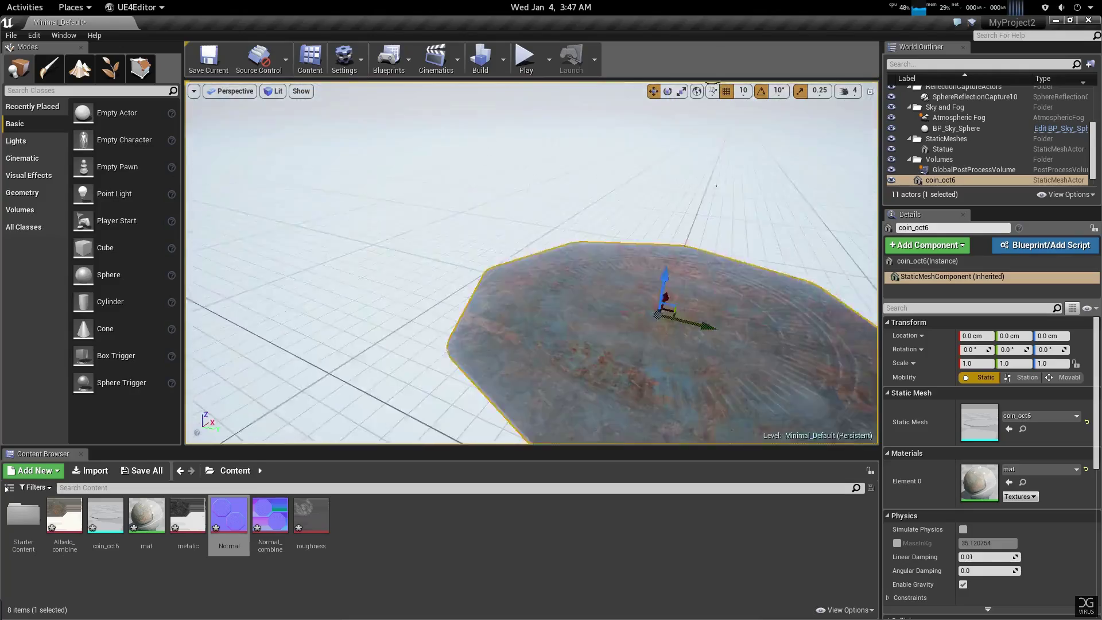
left_click_drag(691, 283, 649, 275, "alt")
scroll(691, 283, "down", 3)
left_click_drag(570, 325, 559, 425)
scroll(631, 325, "up", 3)
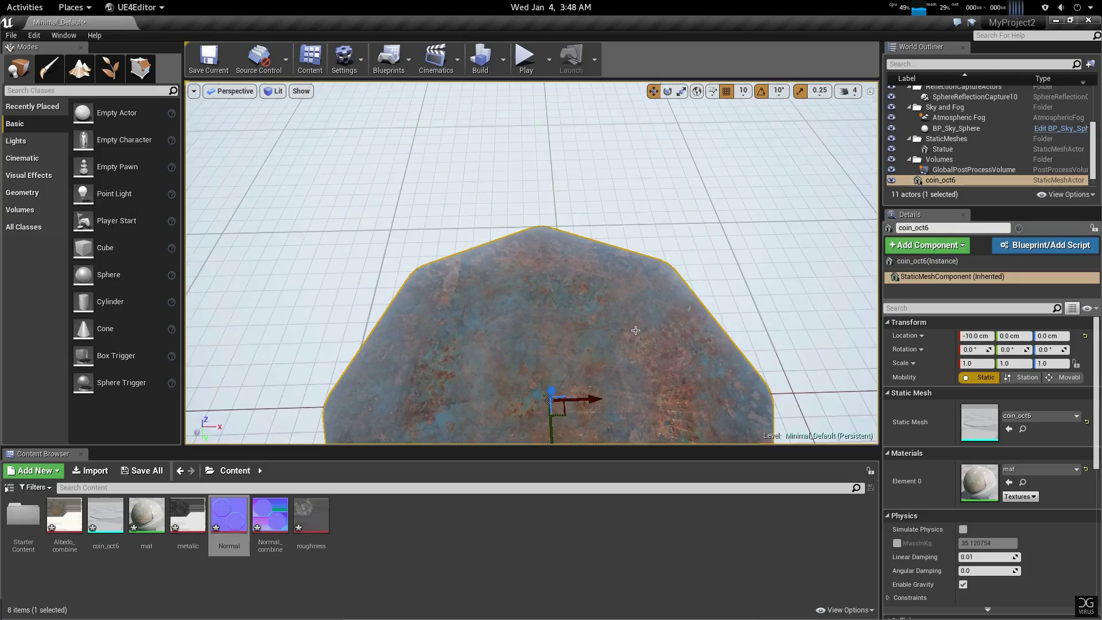
left_click_drag(636, 330, 634, 401)
middle_click_drag(635, 330, 639, 283, "alt")
left_click_drag(640, 283, 838, 201, "alt")
left_click_drag(646, 327, 592, 362, "alt")
In the mat material graph, move the metalic texture sample farther from the constant feeding the Lerp node
left_click(147, 516)
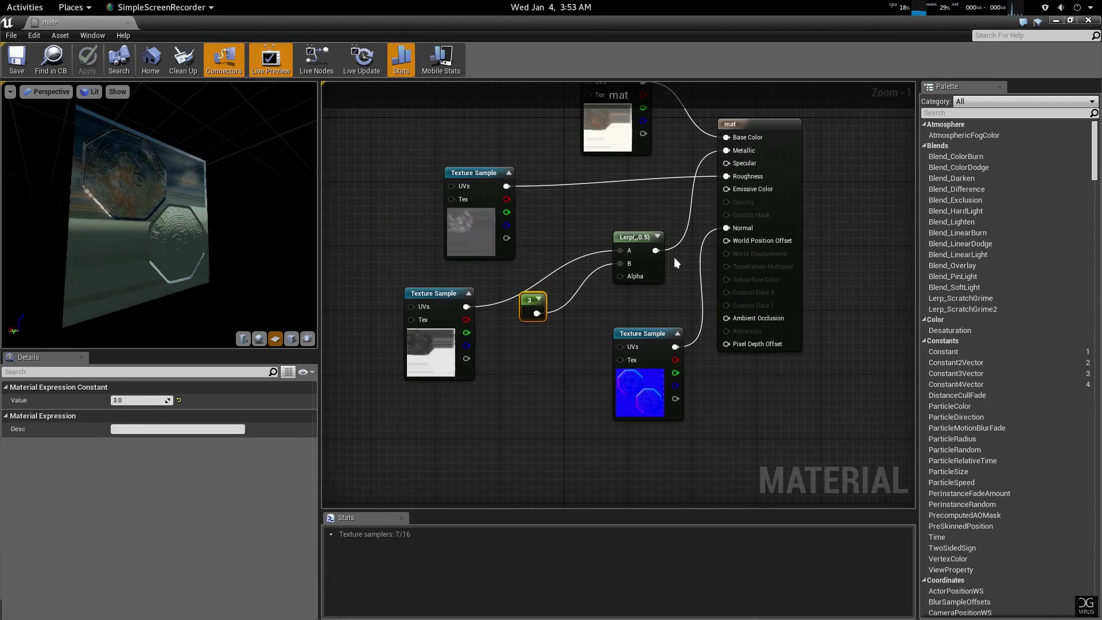
scroll(674, 257, "up", 1)
scroll(676, 267, "down", 1)
scroll(676, 266, "up", 1)
right_click_drag(670, 295, 717, 291)
left_click_drag(461, 296, 420, 290)
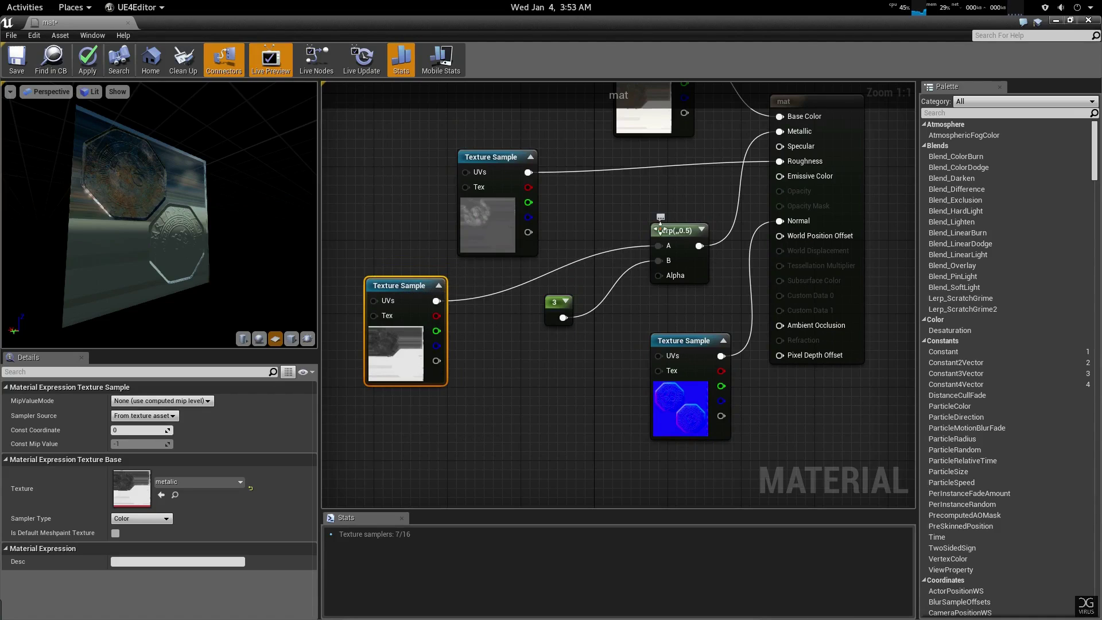
Move the Lerp node slightly lower in the mat graph, apply the material changes to the level and close the material editor
left_click_drag(667, 251, 668, 260)
left_click(553, 305)
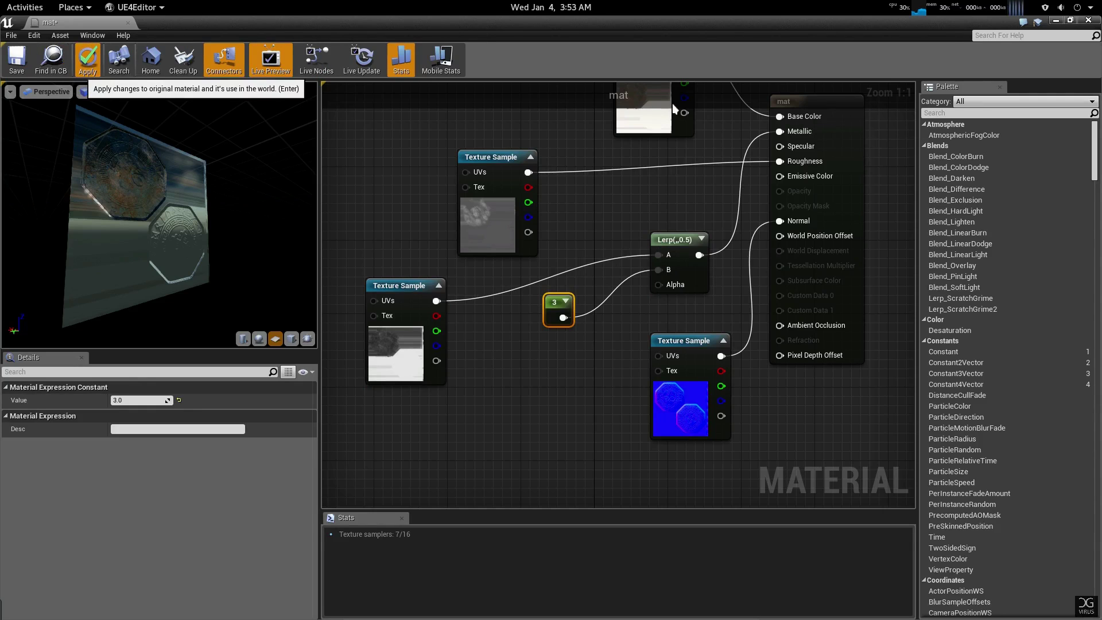
left_click(88, 61)
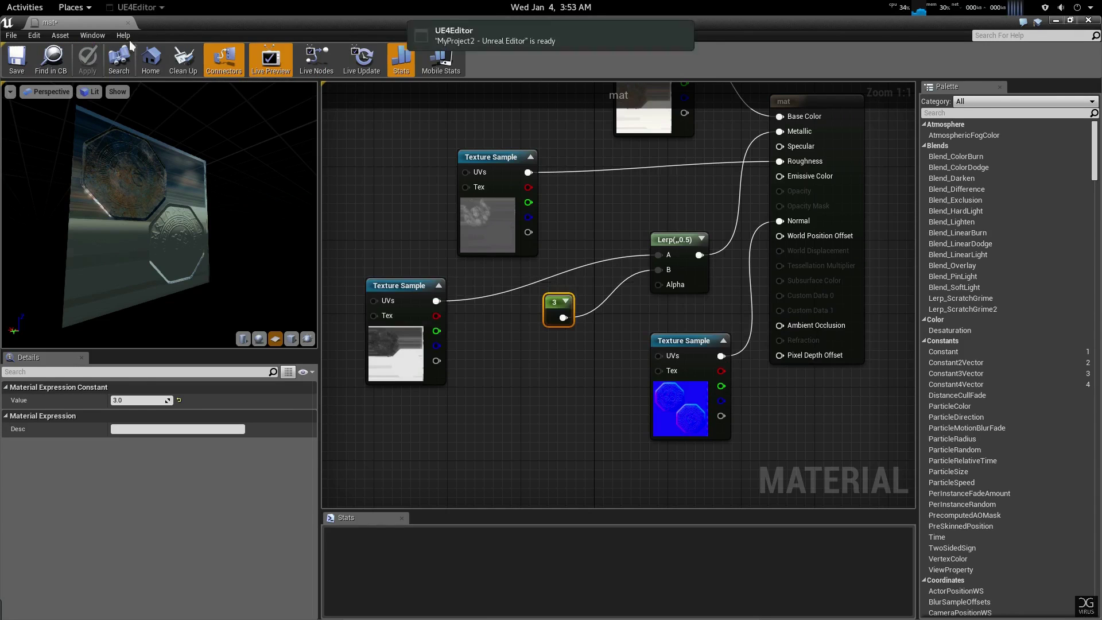
left_click(1094, 24)
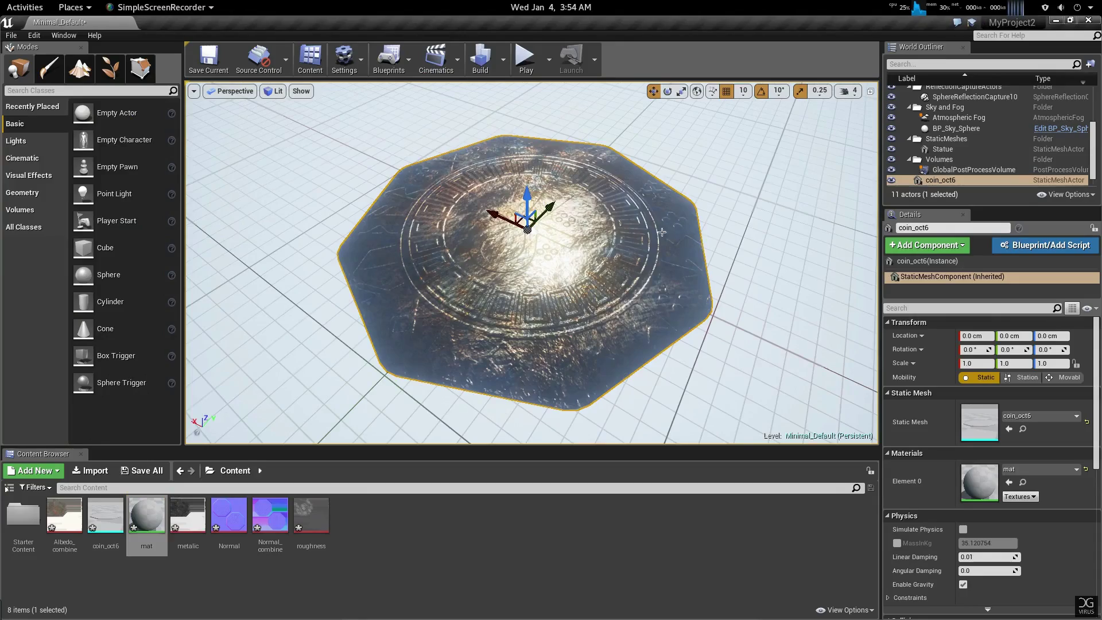
Examine the updated coin material in the level from steep and shallow angles, near and far, to judge its metallic highlights
left_click_drag(633, 270, 633, 321, "alt")
left_click_drag(625, 260, 711, 230, "alt")
scroll(682, 275, "up", 3)
scroll(531, 262, "down", 4)
left_click_drag(532, 262, 571, 267, "alt")
scroll(531, 262, "up", 4)
scroll(531, 262, "down", 4)
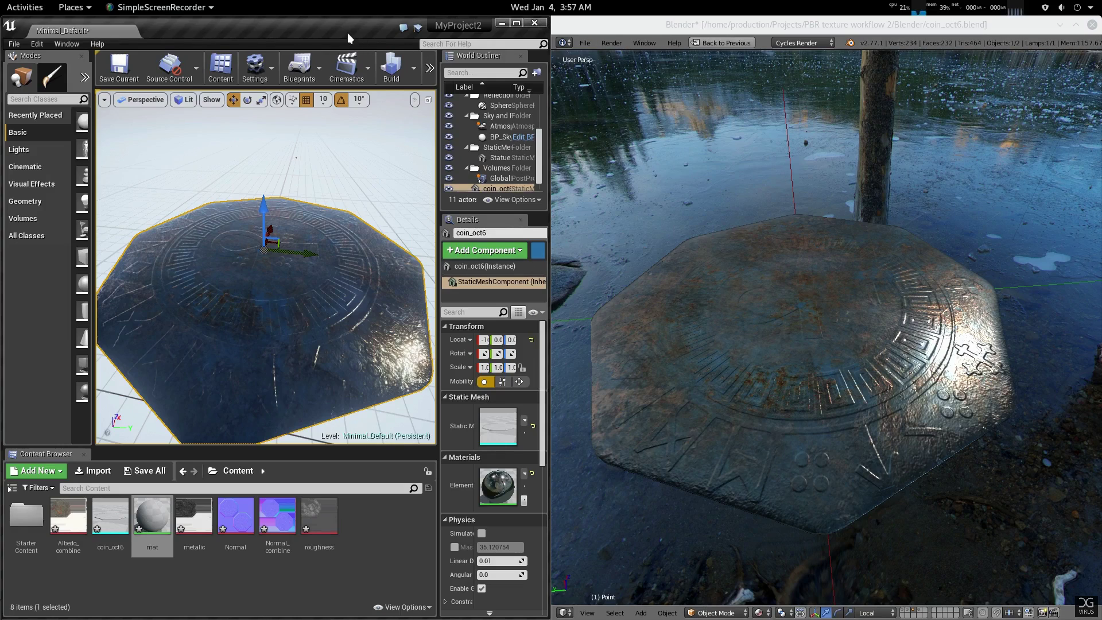
Compare the Unreal coin with the Blender Cycles version side by side, checking relief, rust and reflections from similar angles and close up
left_click(228, 290)
middle_click_drag(334, 315, 296, 298)
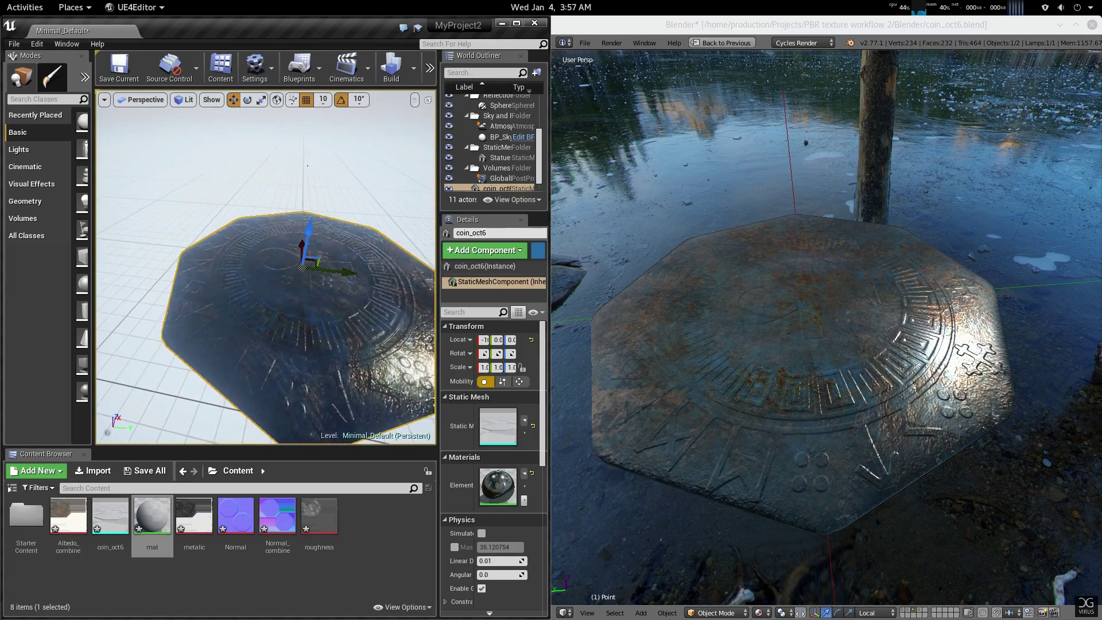
left_click_drag(307, 166, 319, 215, "alt")
middle_click_drag(819, 340, 789, 375)
left_click(318, 376)
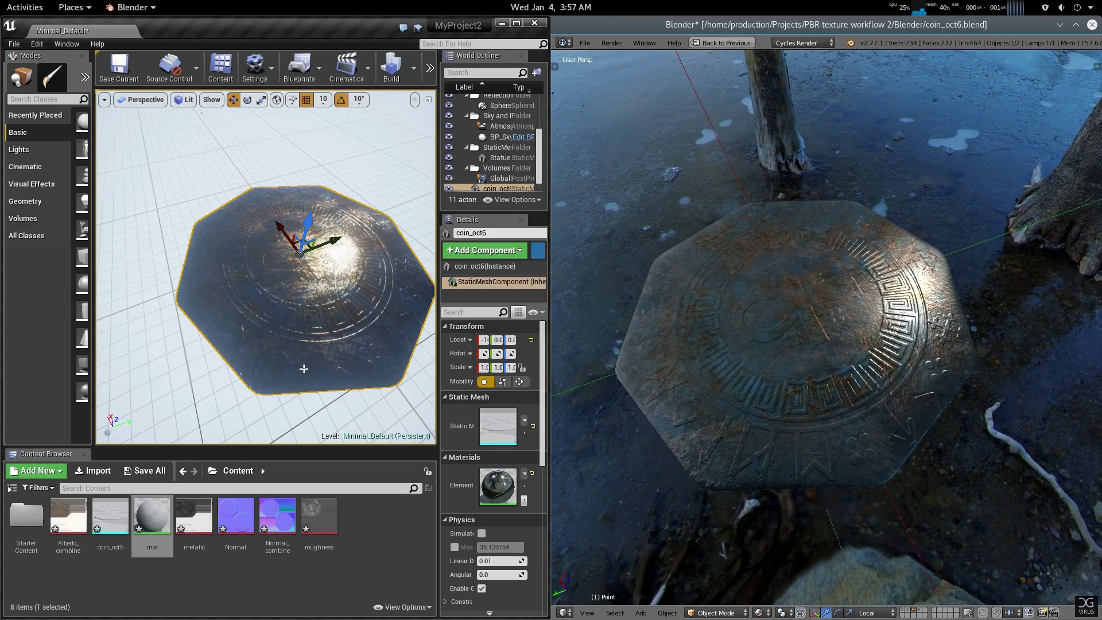
left_click(297, 42)
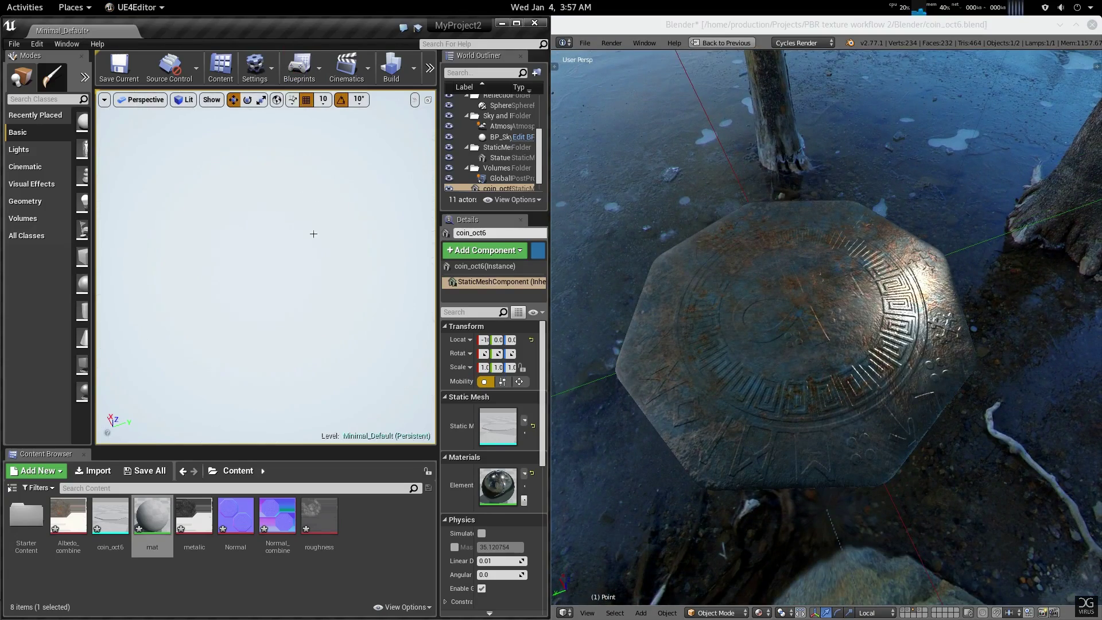
scroll(314, 241, "up", 5)
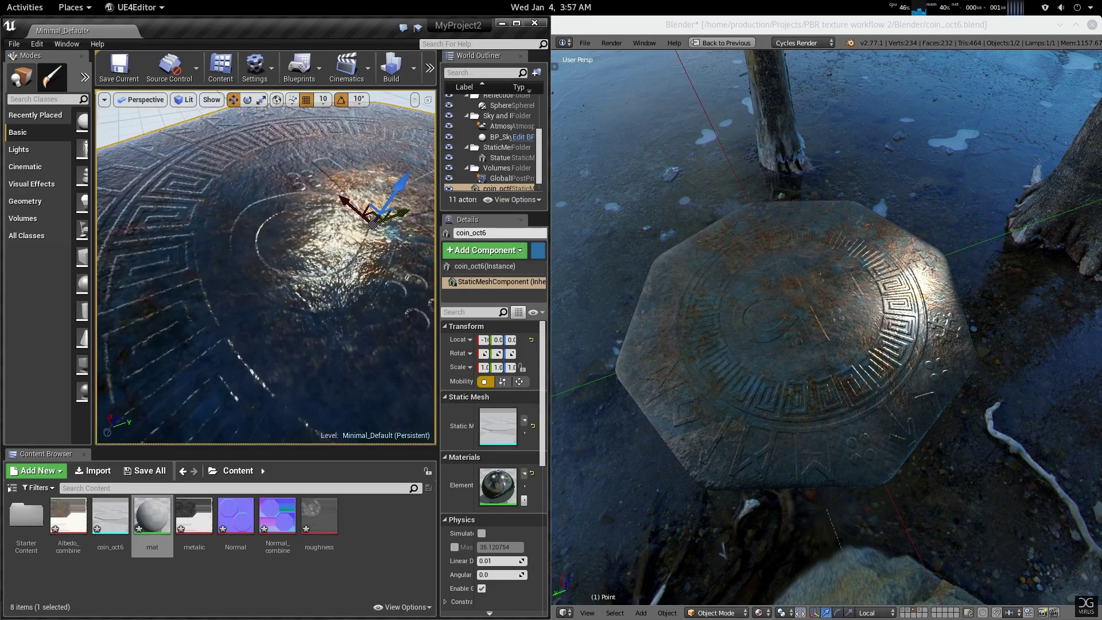
middle_click_drag(356, 263, 343, 326)
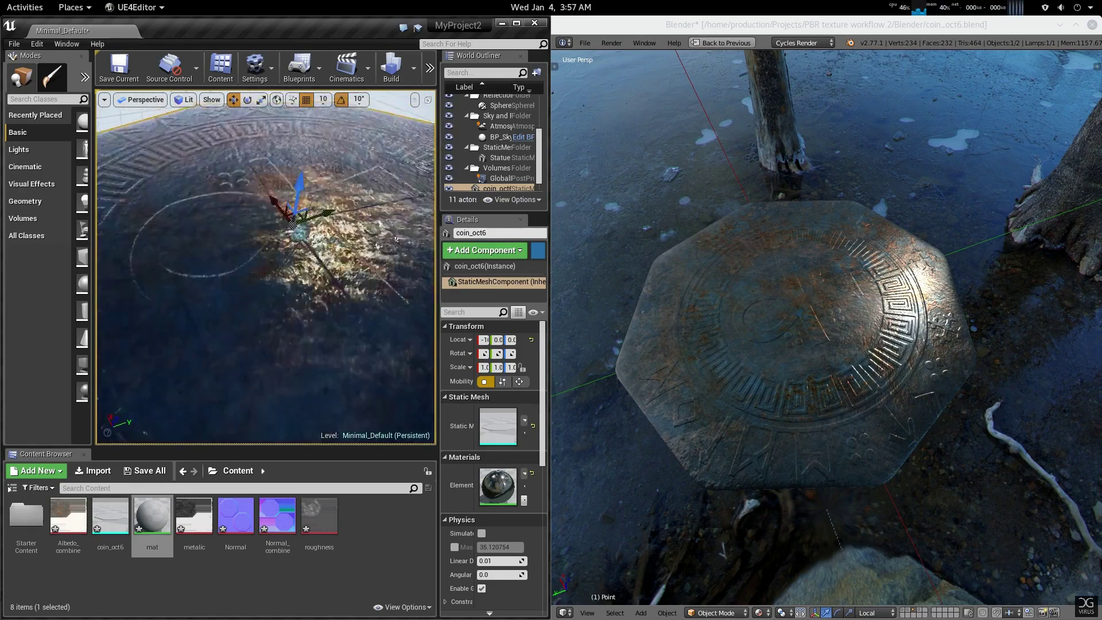
scroll(351, 269, "down", 5)
scroll(350, 270, "up", 5)
mouse_move(342, 327)
right_mouse_down()
mouse_move(342, 339)
mouse_move(340, 321)
right_mouse_up()
mouse_move(340, 321)
left_mouse_down("alt")
mouse_move(351, 281)
mouse_move(336, 332)
left_mouse_up("alt")
right_click_drag(340, 324, 304, 332)
scroll(310, 331, "down", 4)
scroll(310, 332, "up", 4)
left_click_drag(384, 280, 384, 321, "alt")
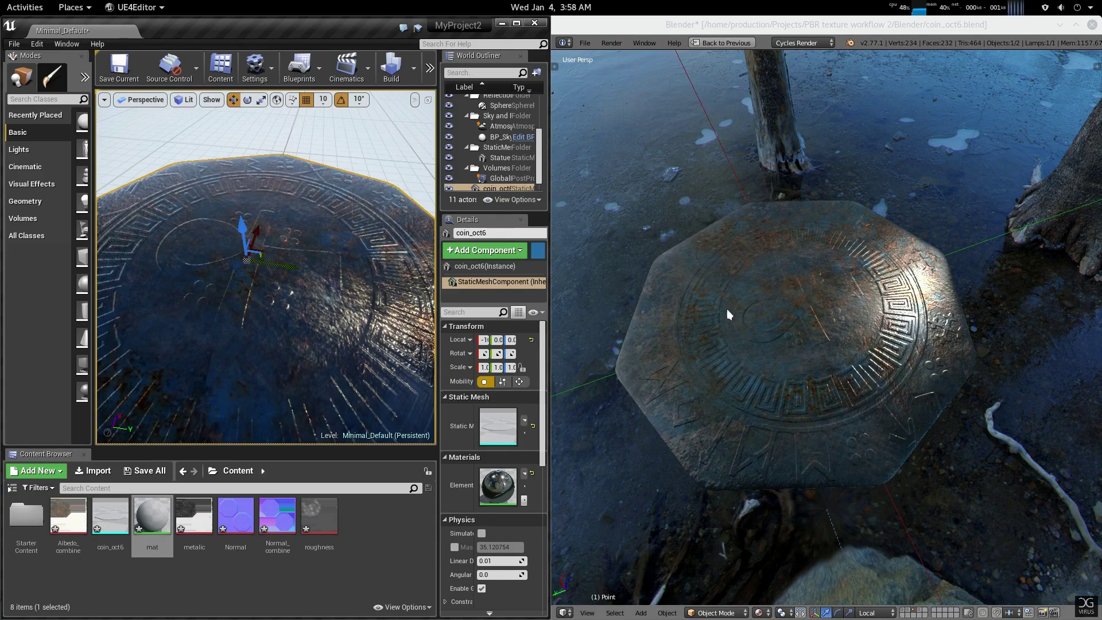
scroll(854, 324, "up", 3)
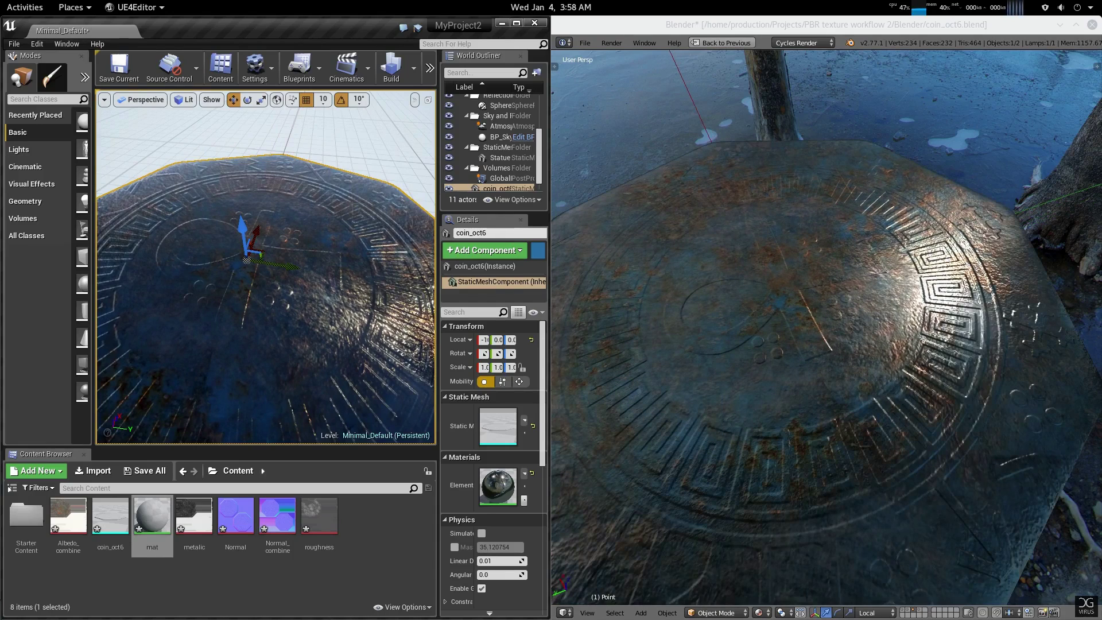